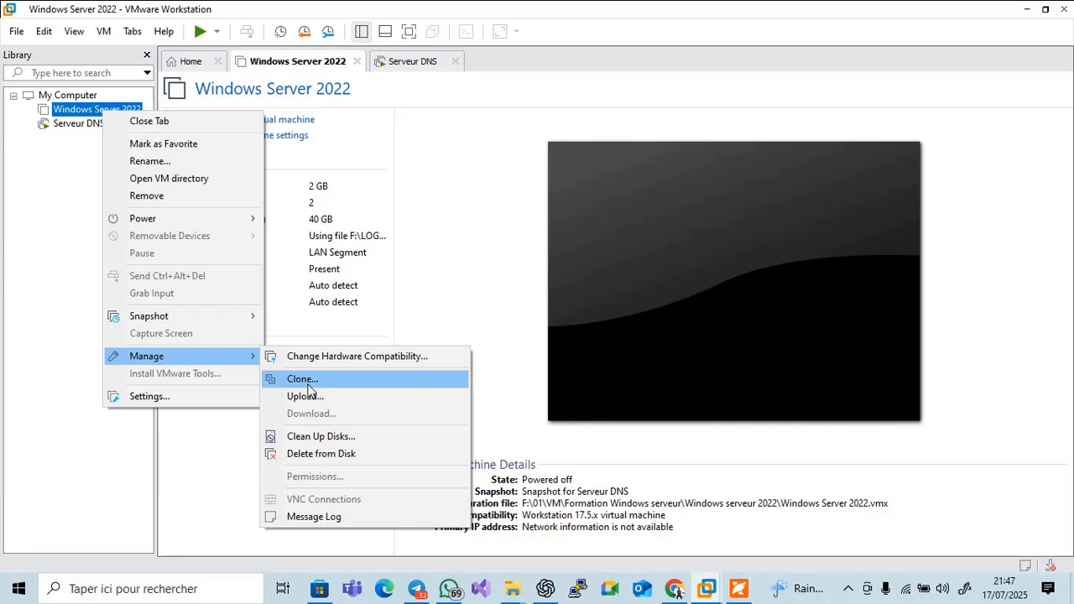
# Start cloning Windows Server 2022 from its current state as a linked clone
pyautogui.click(309, 385)
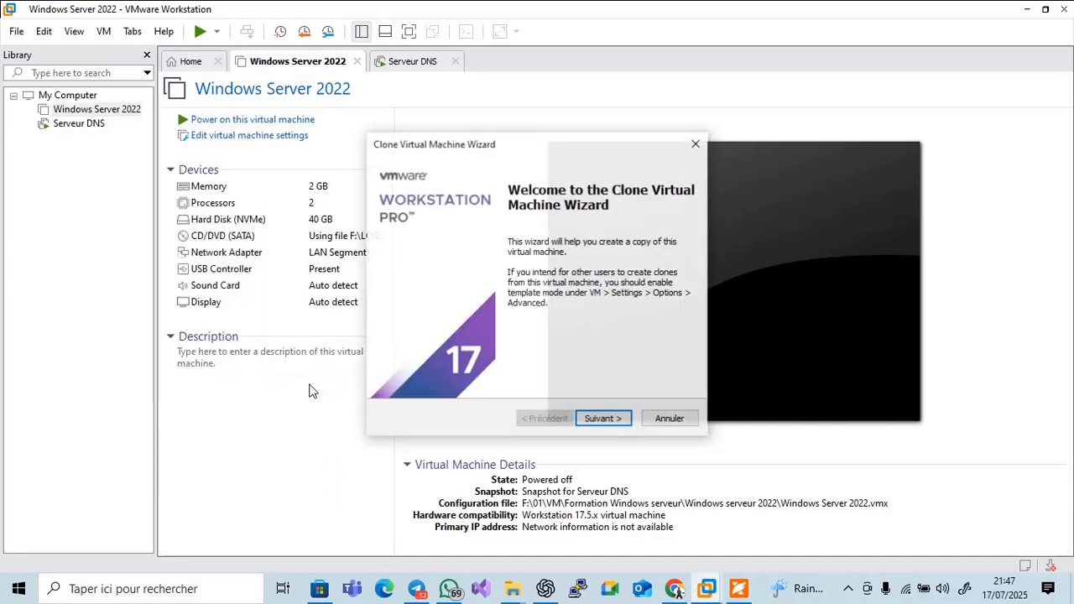
pyautogui.click(622, 420)
pyautogui.click(622, 420)
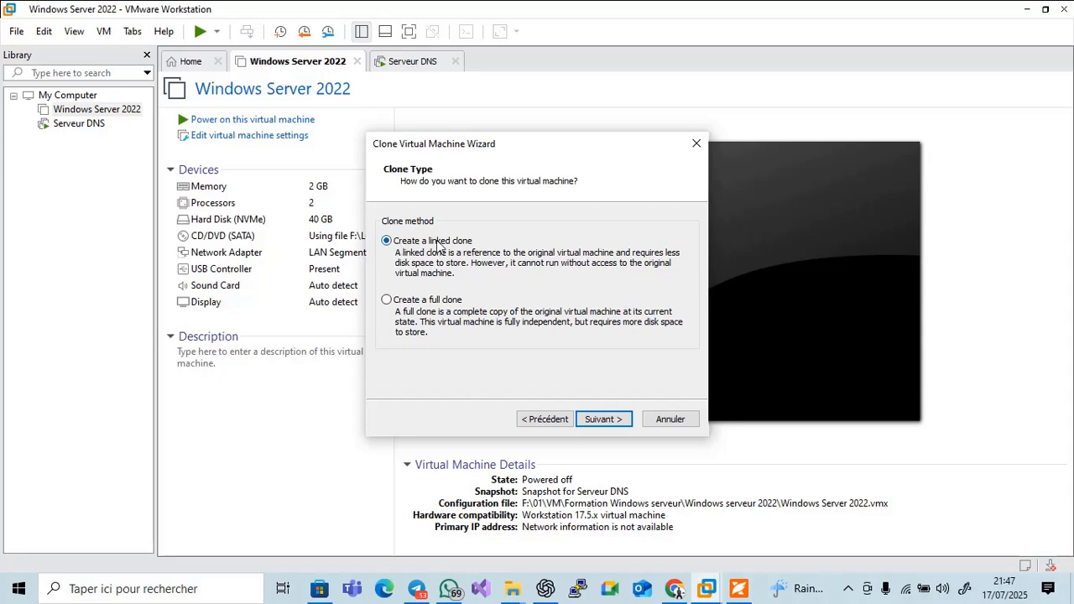
pyautogui.click(598, 421)
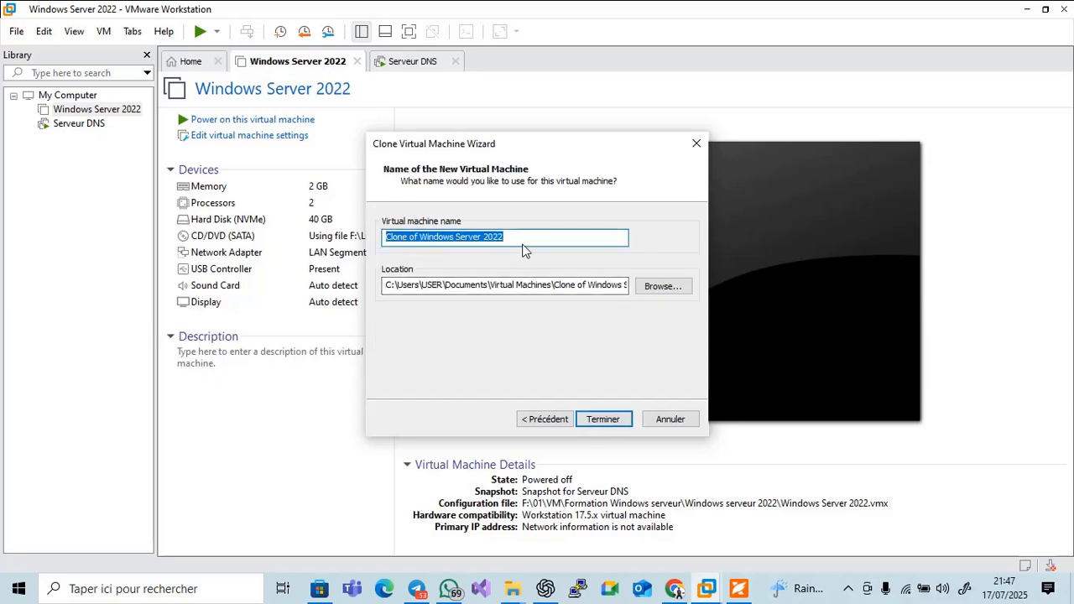
# Name the new virtual machine 'Serveur Web'
pyautogui.write('srv')
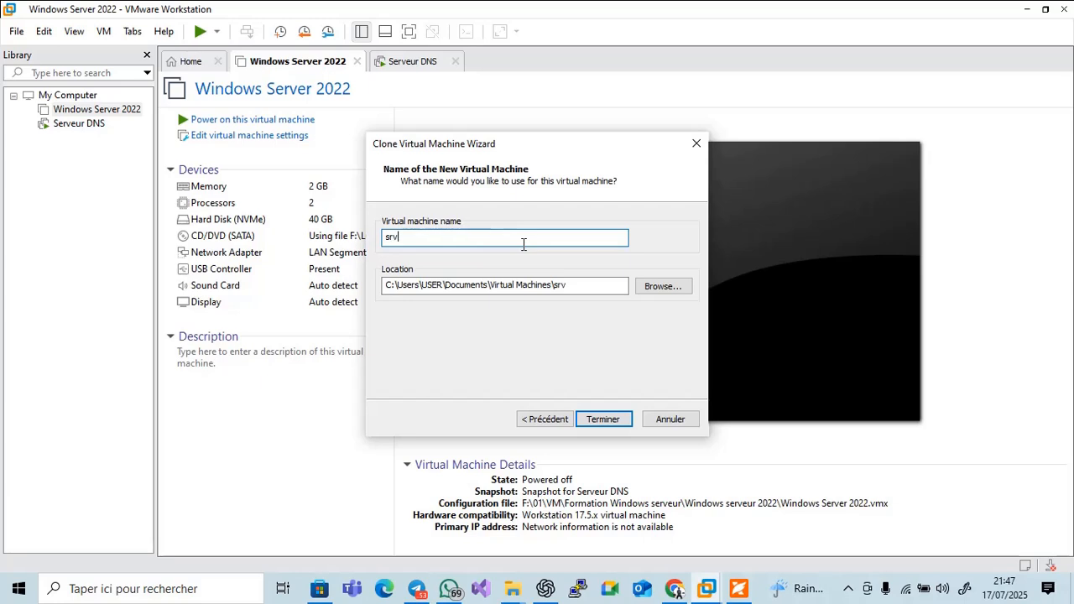
pyautogui.write('web1707')
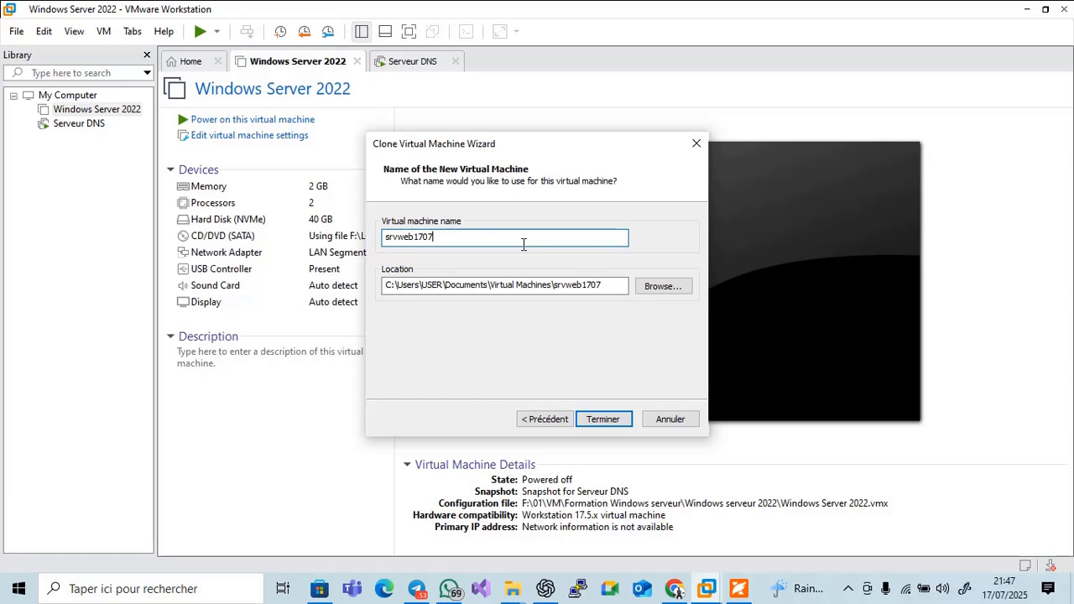
pyautogui.hotkey('ctrl', 'a')
pyautogui.write('s')
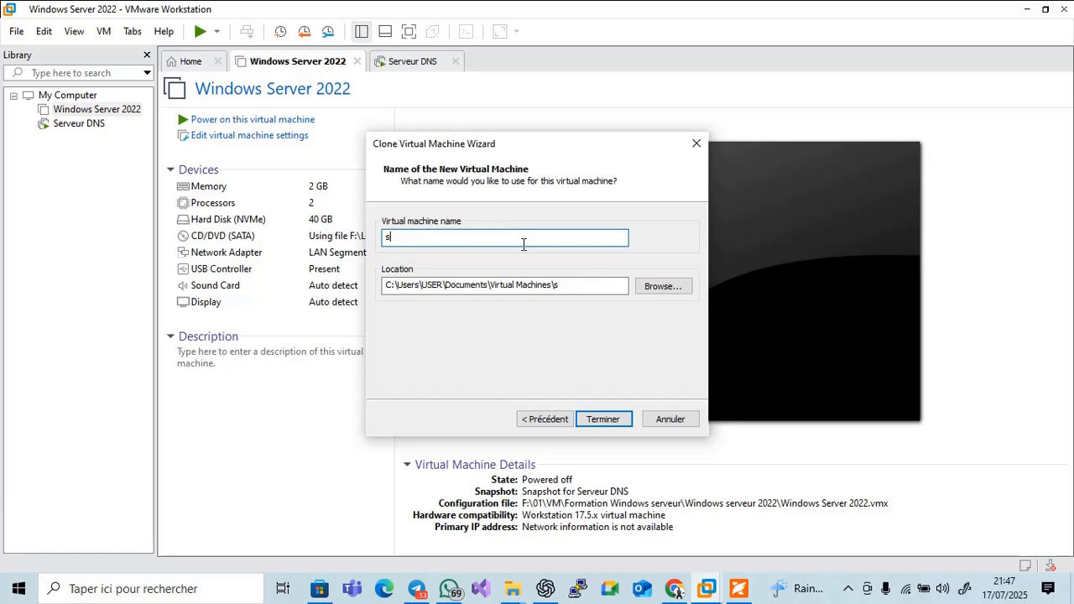
pyautogui.press('BackSpace')
pyautogui.write('Serveur Web')
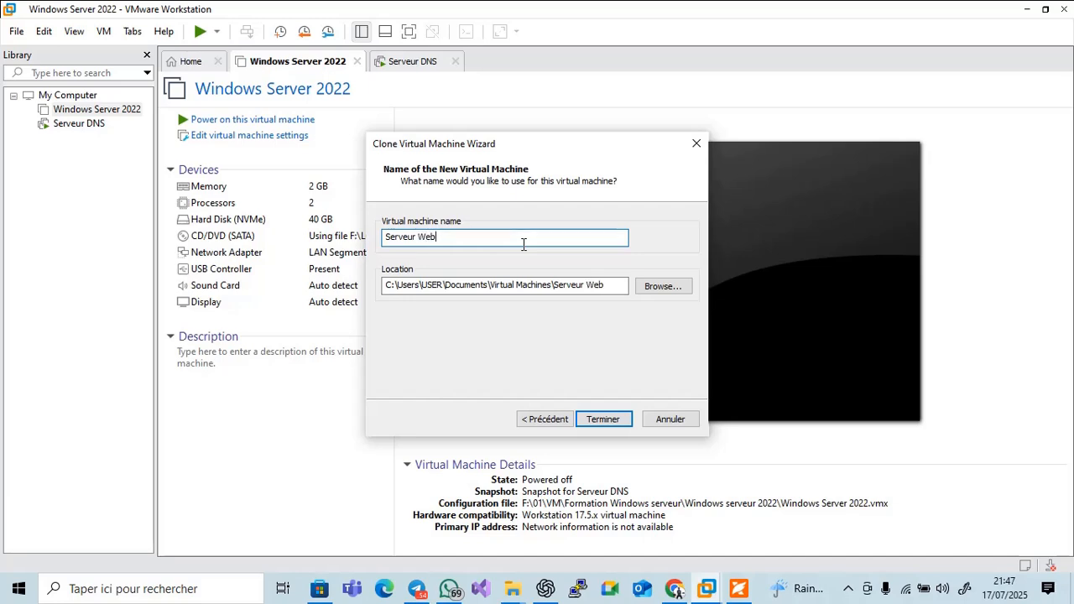
# Browse to the F:\01\VM\Formation Windows serveur folder for the clone location
pyautogui.click(669, 287)
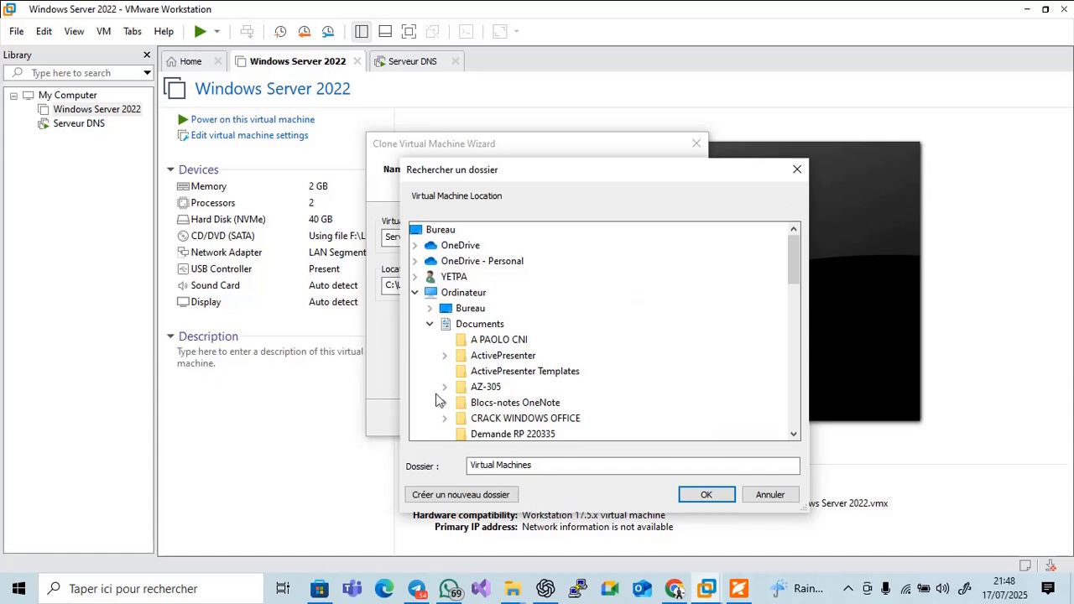
pyautogui.scroll(-5, 495, 369)
pyautogui.scroll(2, 499, 352)
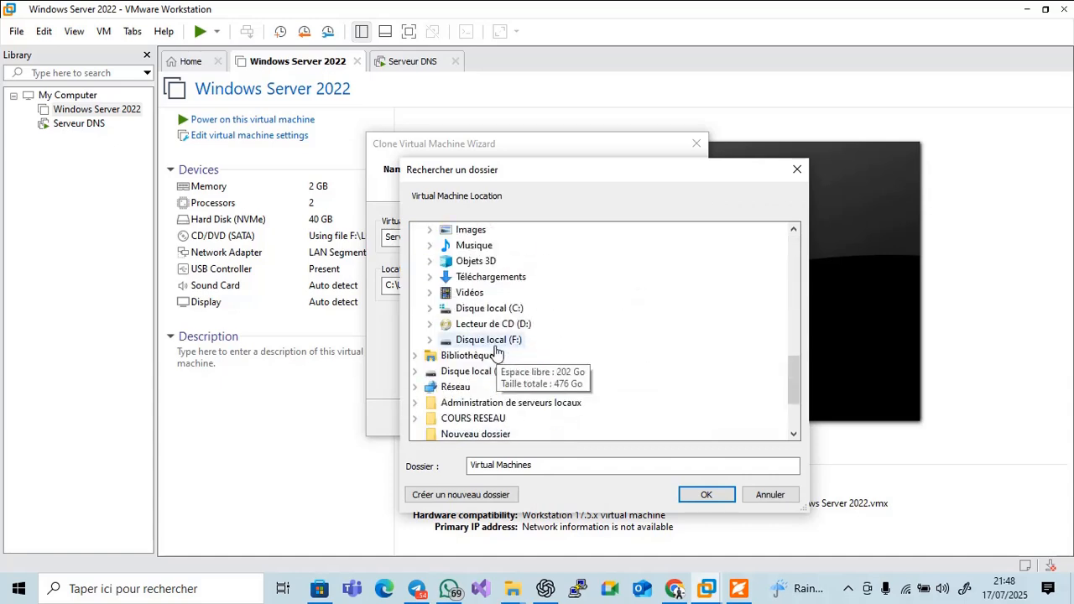
pyautogui.click(430, 341)
pyautogui.click(445, 339)
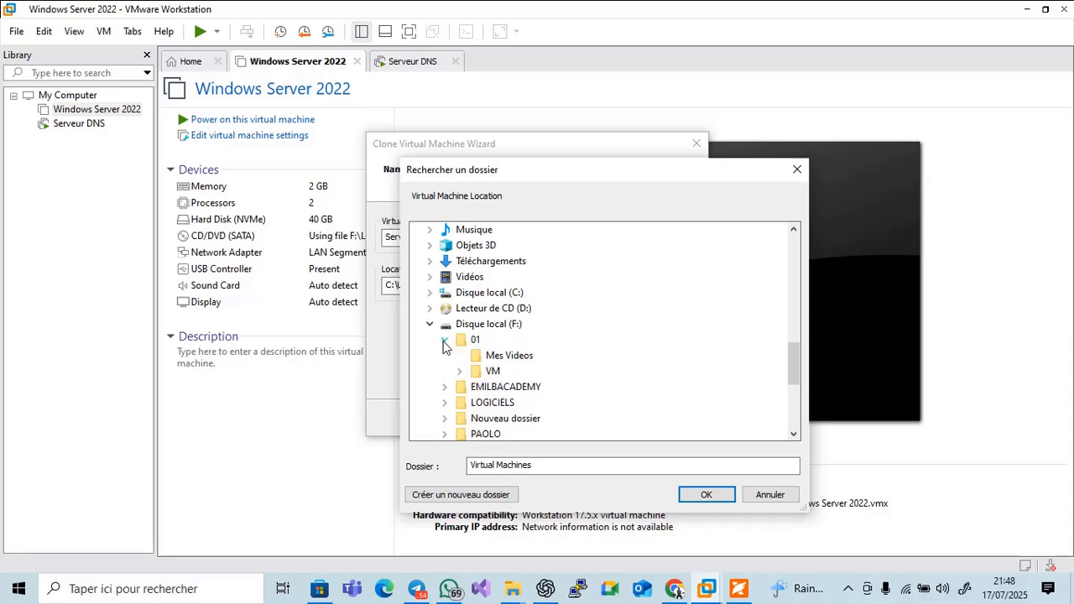
pyautogui.click(460, 371)
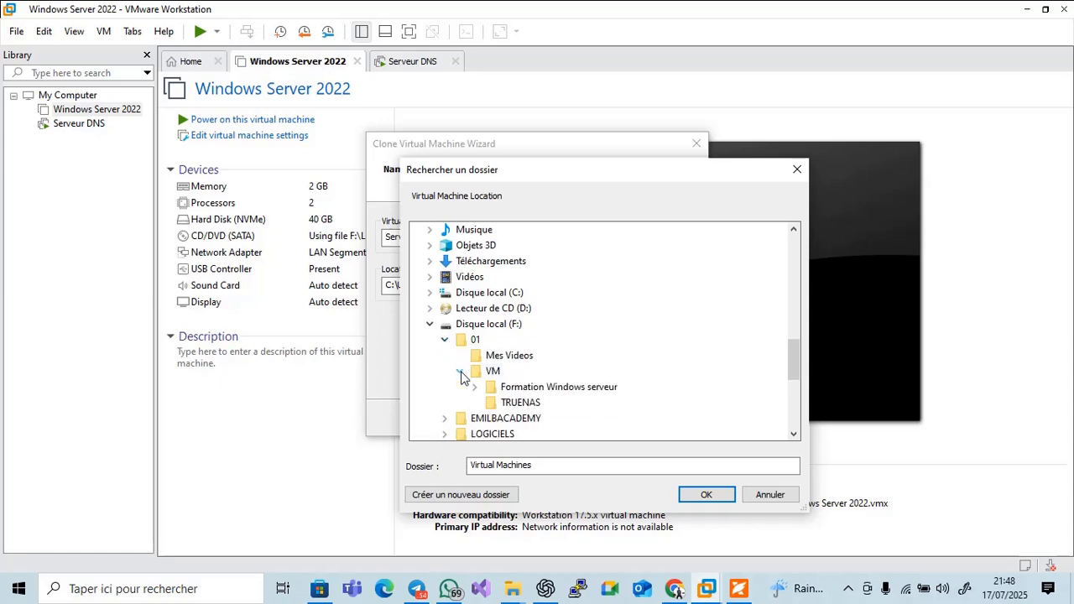
pyautogui.click(535, 389)
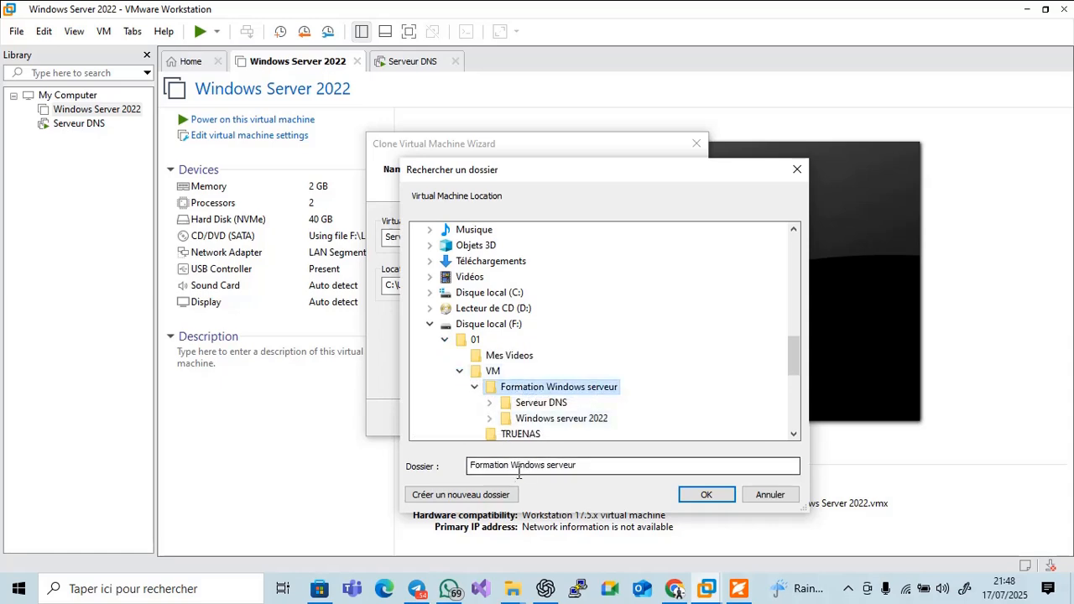
# Create a 'serveur web' subfolder, use it as the location, and finish the clone
pyautogui.click(485, 496)
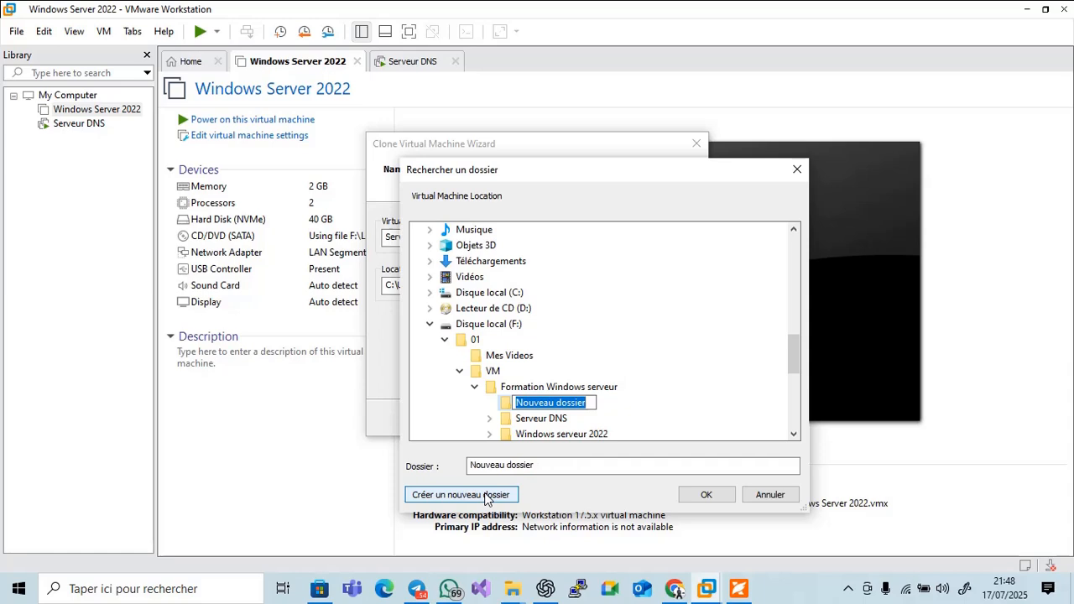
pyautogui.write('serveur zeb')
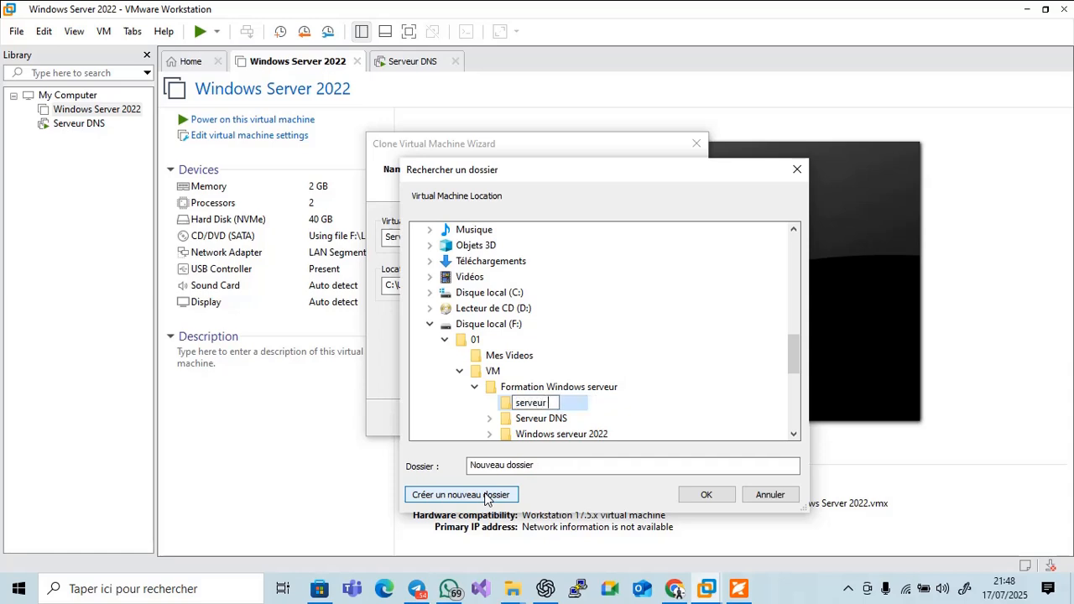
pyautogui.press('BackSpace')
pyautogui.press('BackSpace')
pyautogui.press('BackSpace')
pyautogui.write('web')
pyautogui.press('Return')
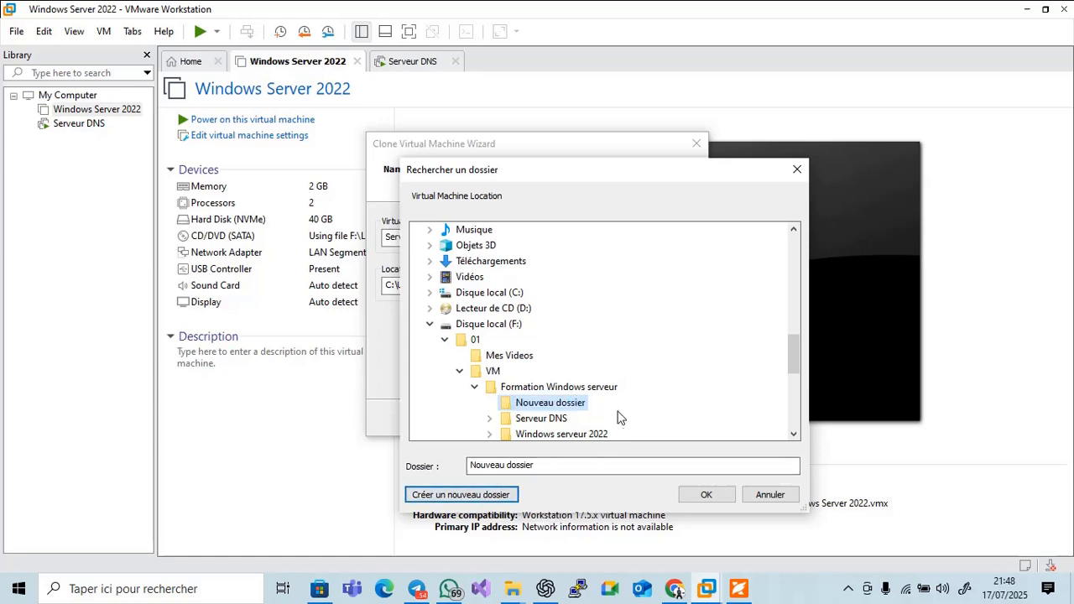
pyautogui.click(703, 495)
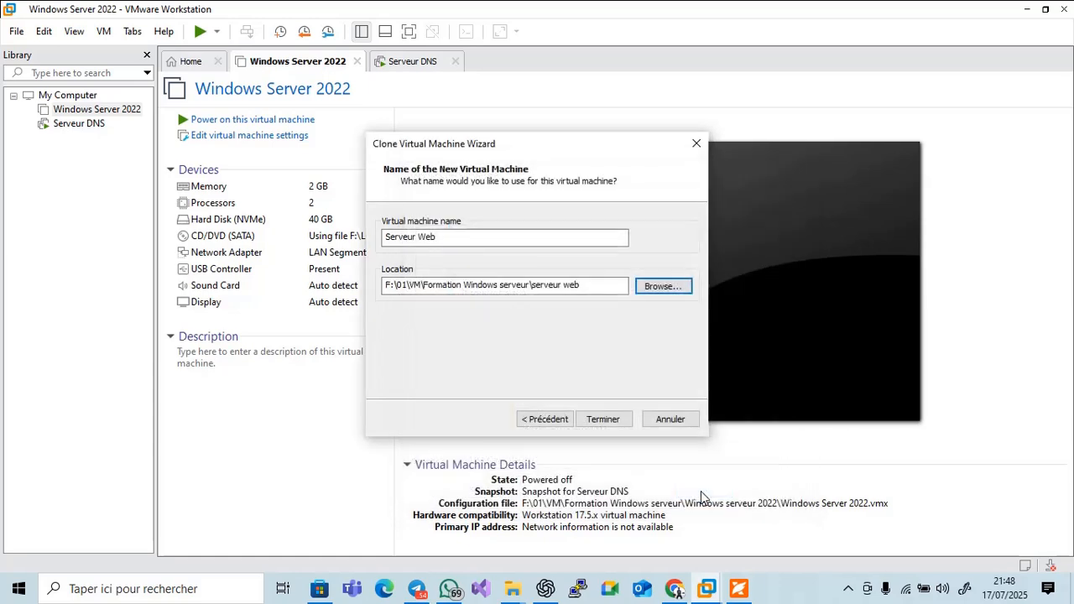
pyautogui.click(617, 419)
# Verify Serveur Web's network adapter uses LAN segment 'switch', then power the VM on
pyautogui.click(603, 420)
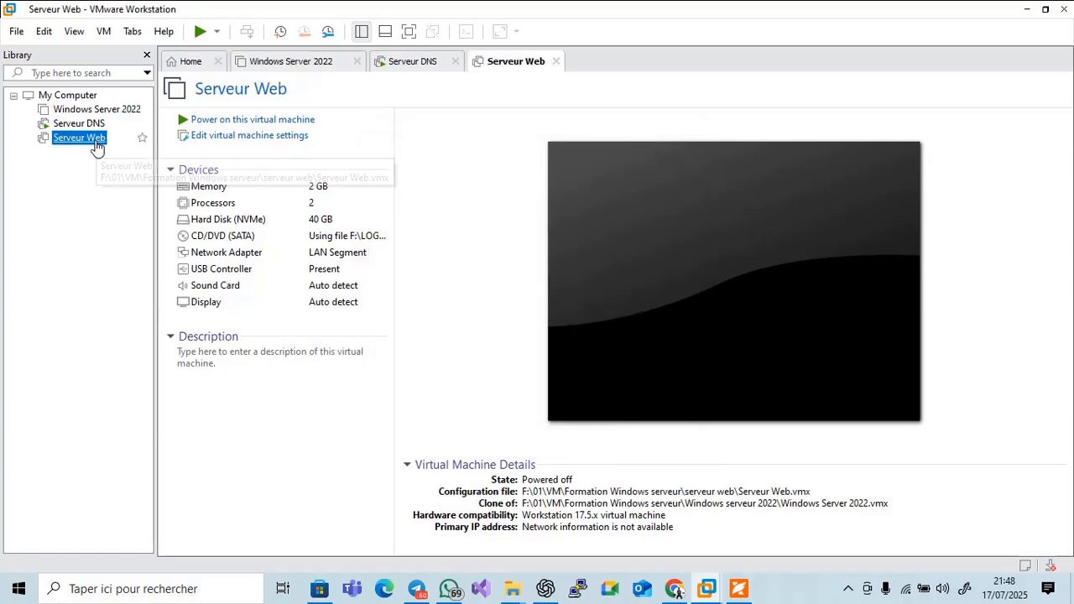
pyautogui.click(228, 241)
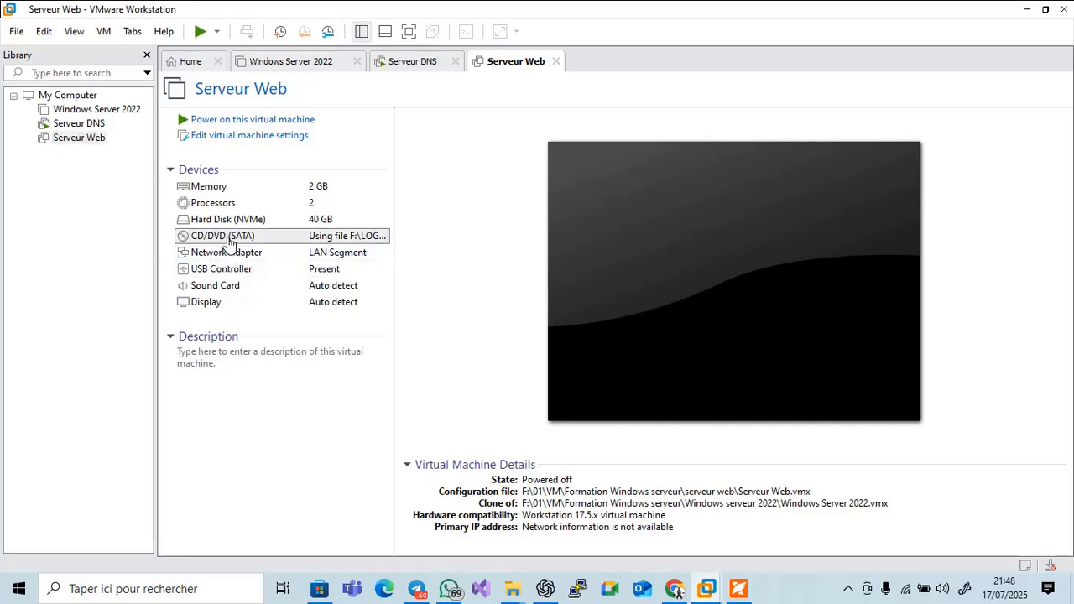
pyautogui.doubleClick(229, 240)
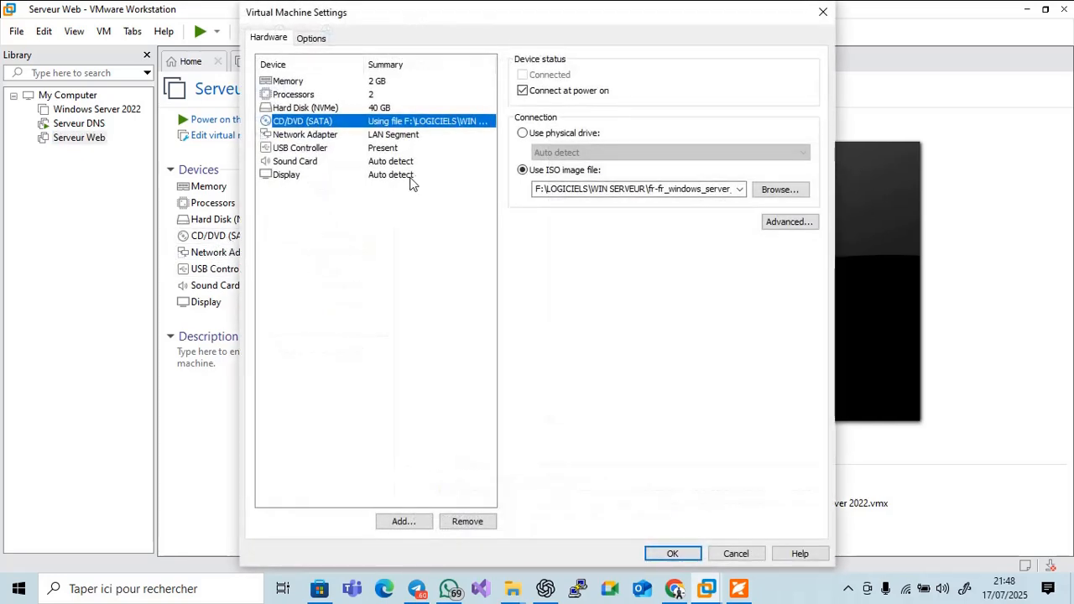
pyautogui.click(411, 137)
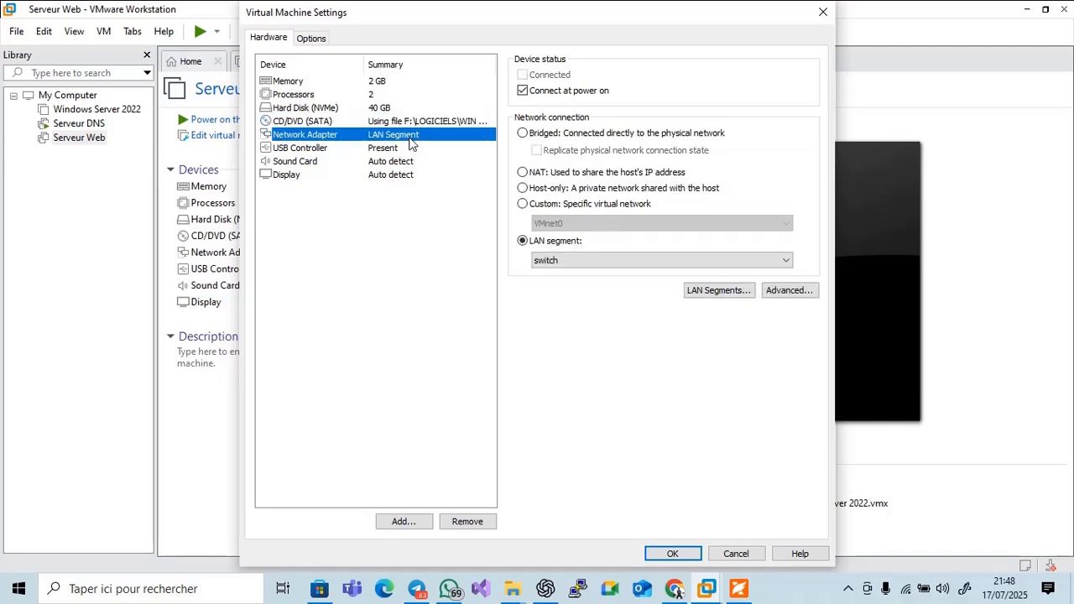
pyautogui.click(683, 554)
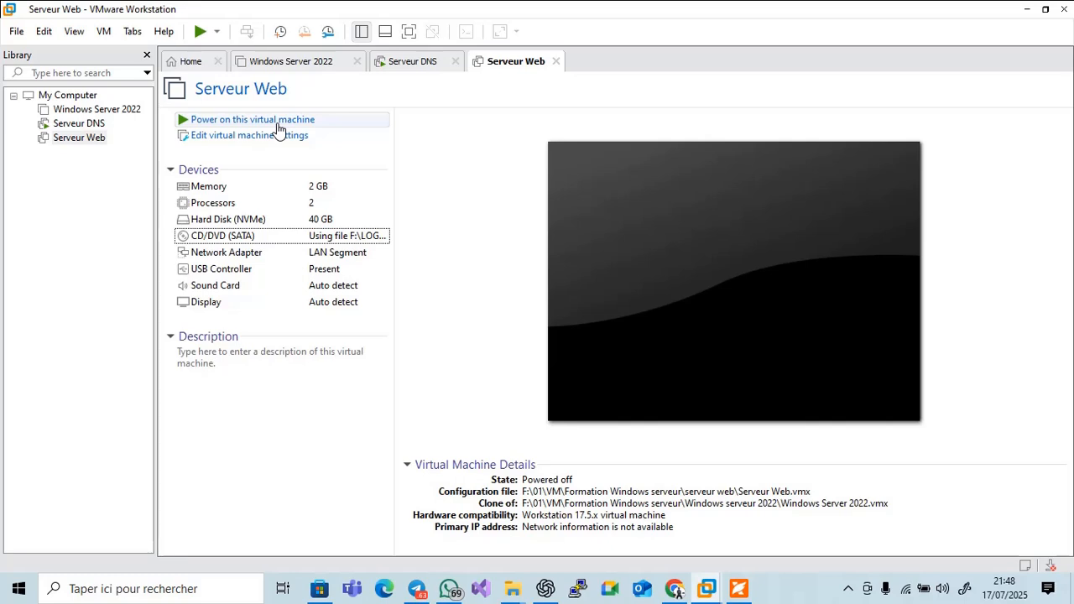
pyautogui.click(279, 120)
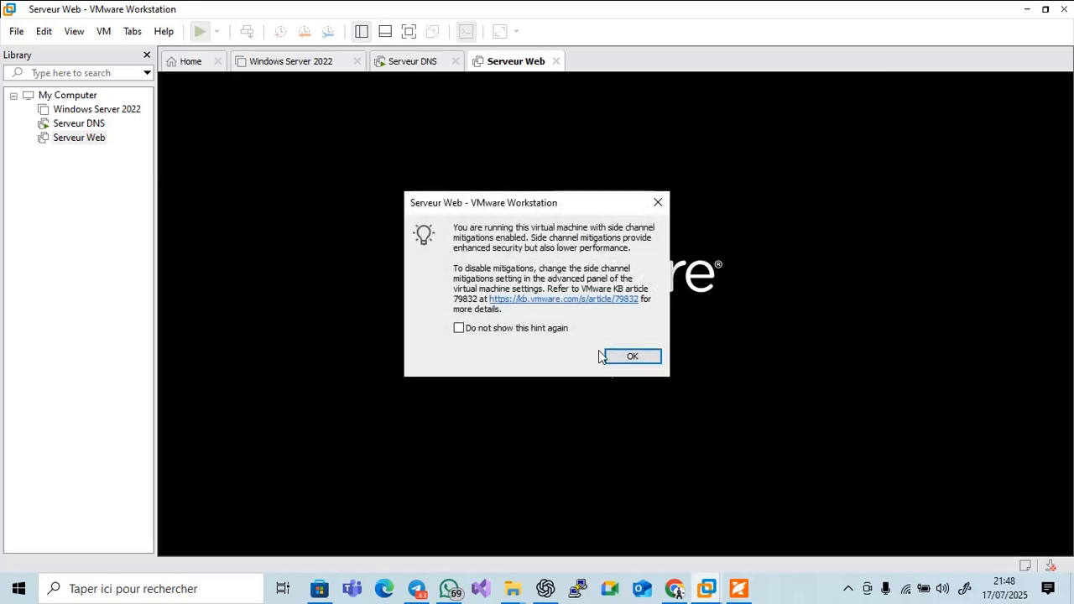
# Dismiss the side-channel hint, let Serveur Web boot, and send Ctrl+Alt+Del
pyautogui.click(612, 359)
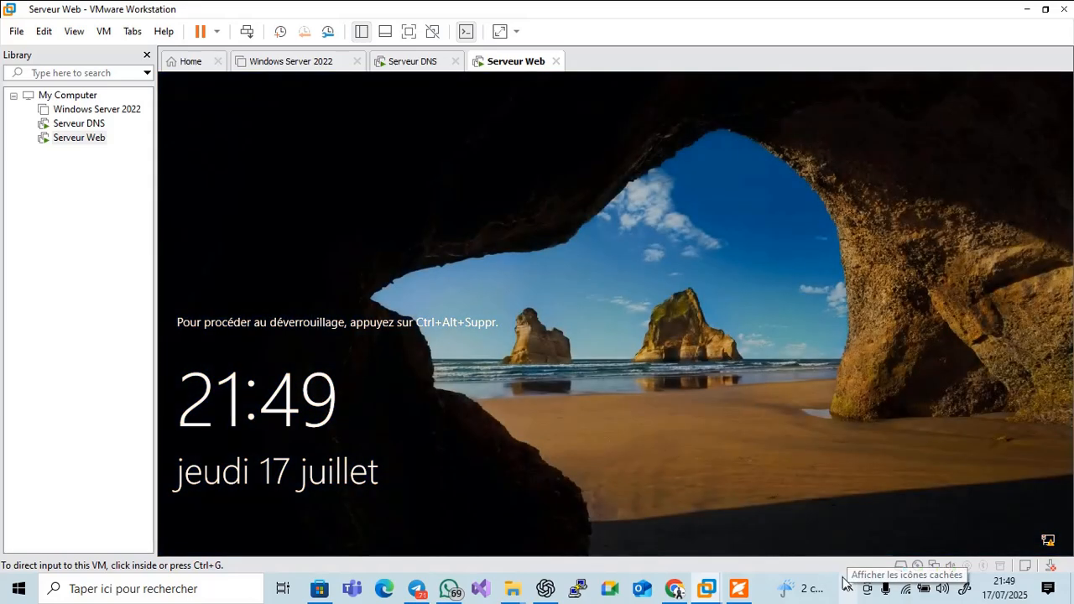
pyautogui.click(850, 591)
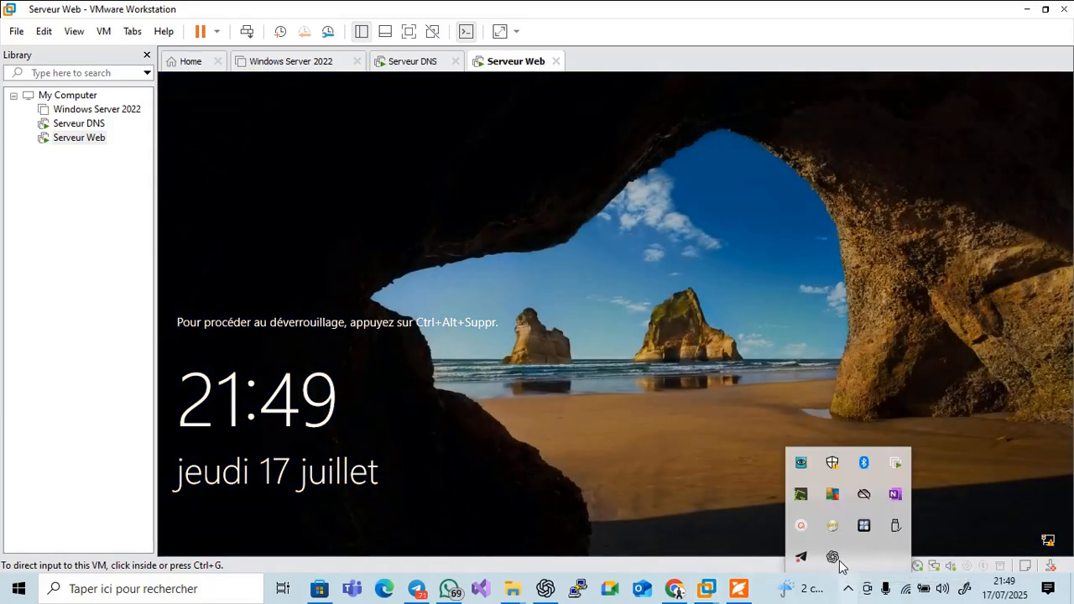
pyautogui.click(791, 529)
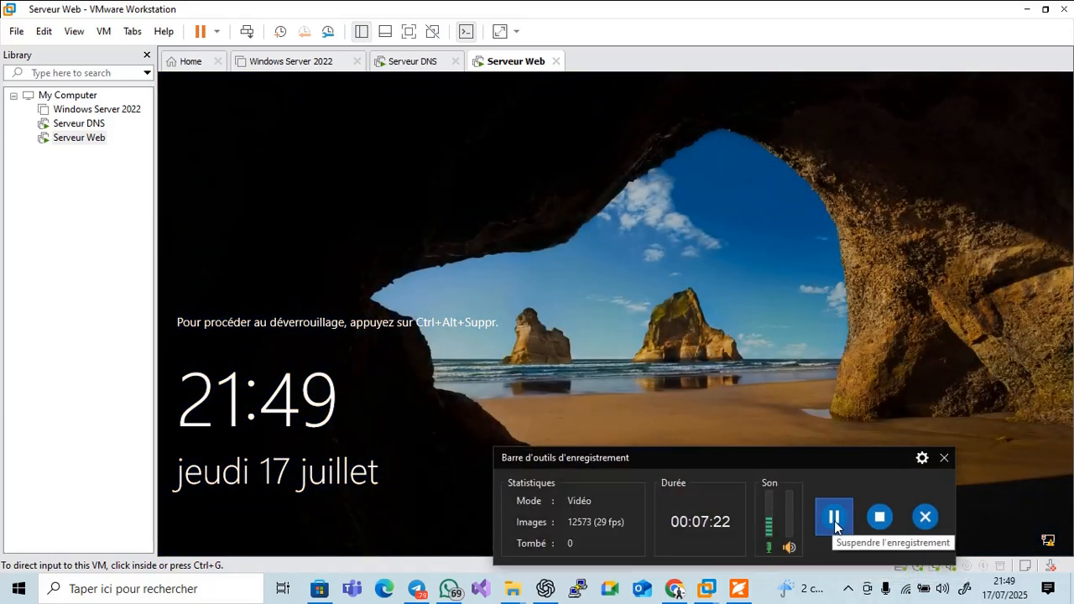
pyautogui.click(943, 459)
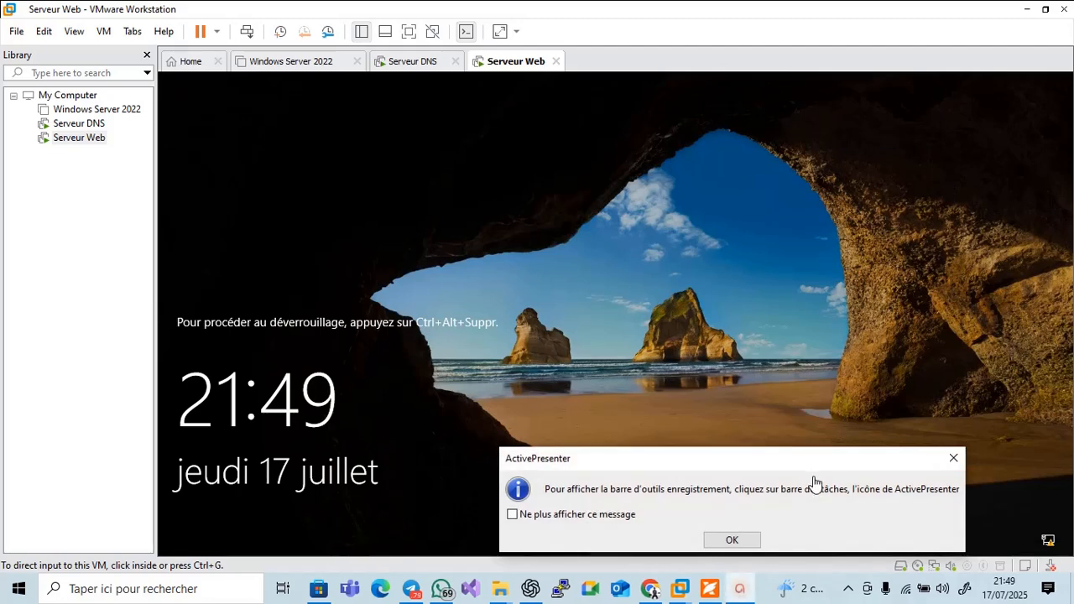
pyautogui.click(732, 541)
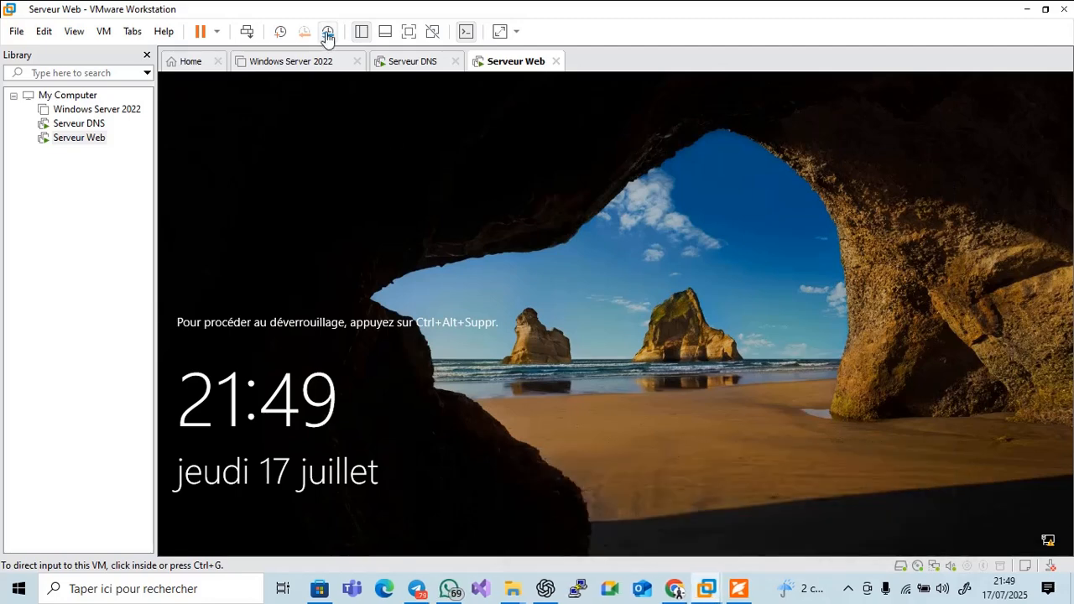
pyautogui.click(247, 31)
# Sign in as Administrateur with the account password and close the Windows Admin Center notice
pyautogui.click(593, 382)
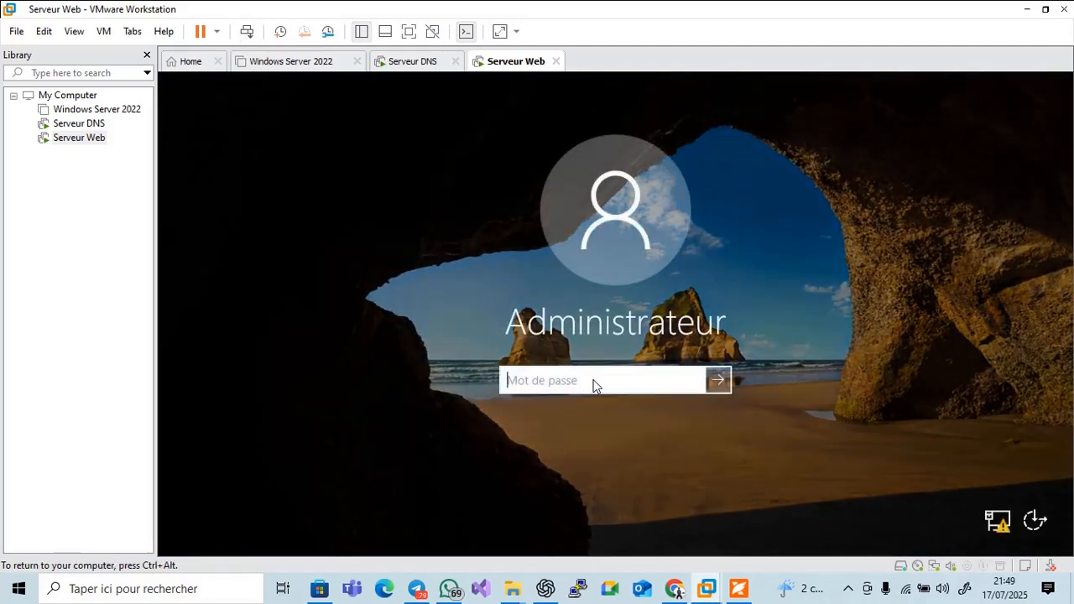
pyautogui.write('*')
pyautogui.press('capslock')
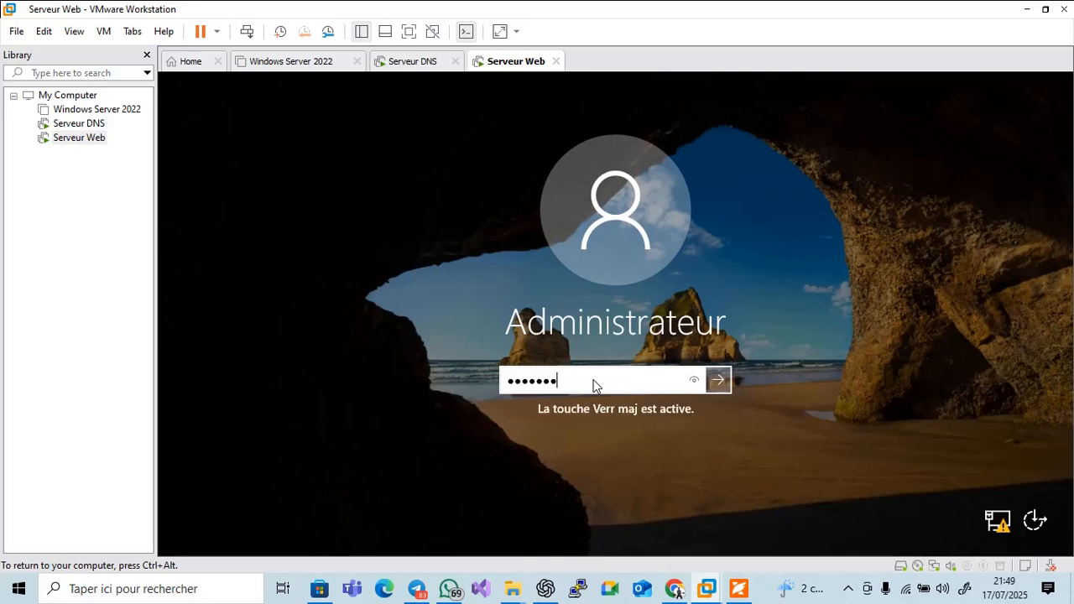
pyautogui.press('Return')
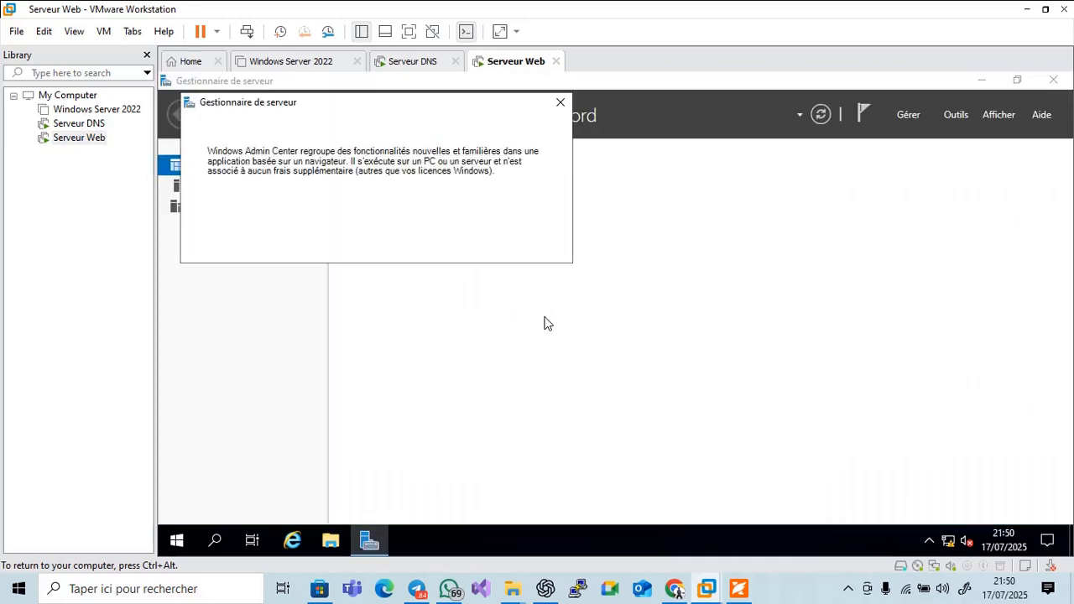
pyautogui.click(561, 102)
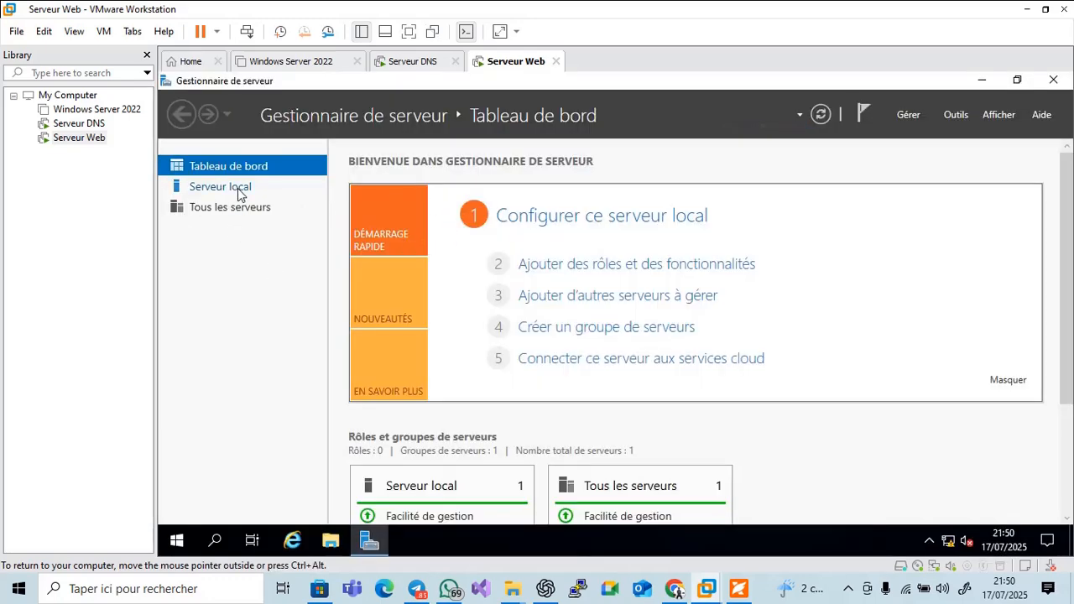
# Change the computer name to srvweb170725 in System Properties and restart the server now
pyautogui.click(237, 188)
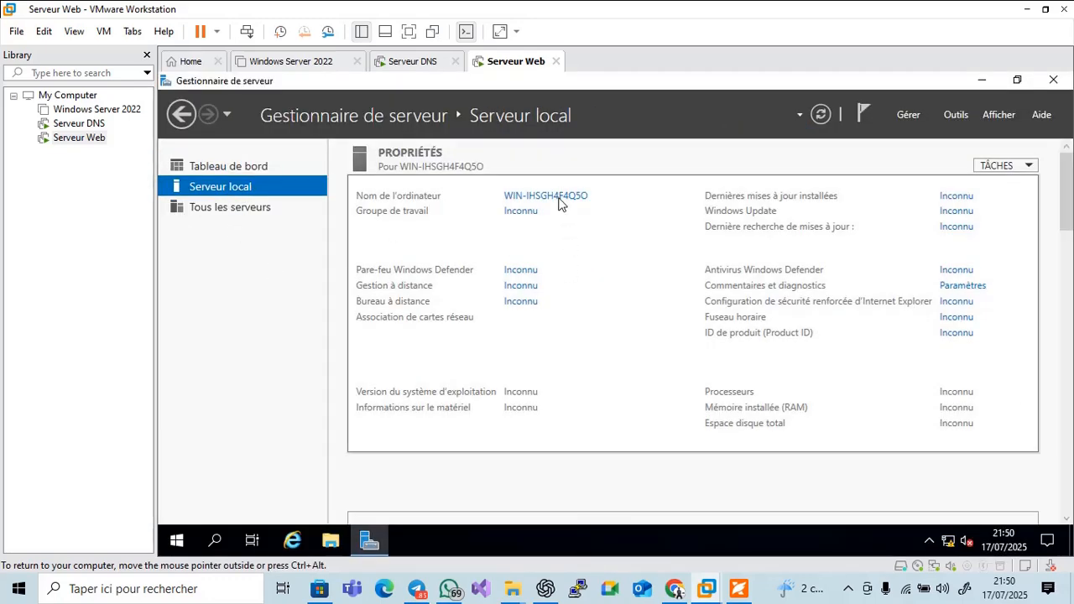
pyautogui.click(557, 195)
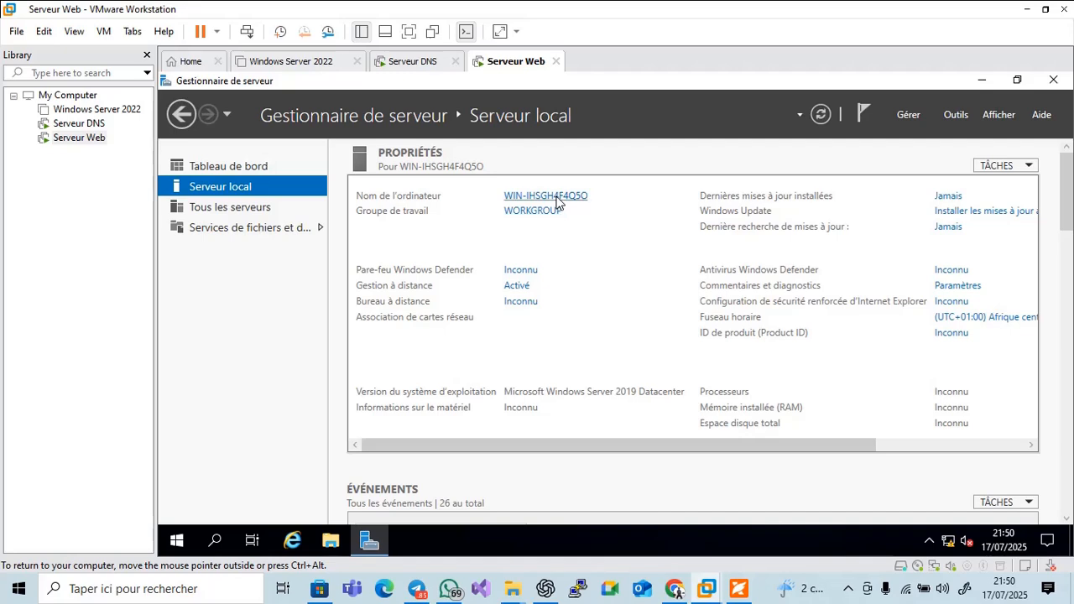
pyautogui.click(557, 338)
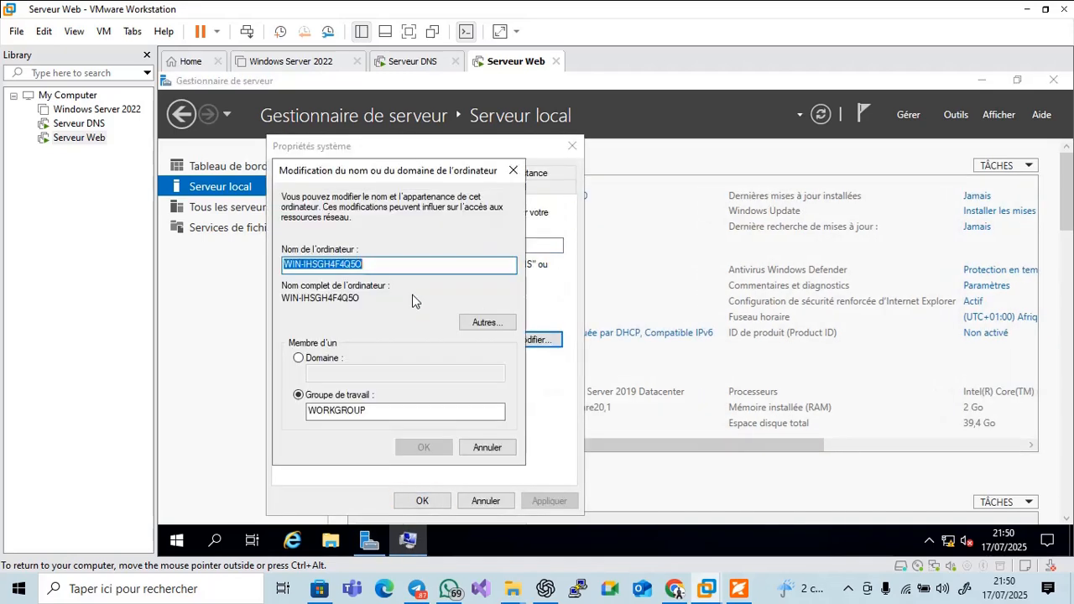
pyautogui.write('sr')
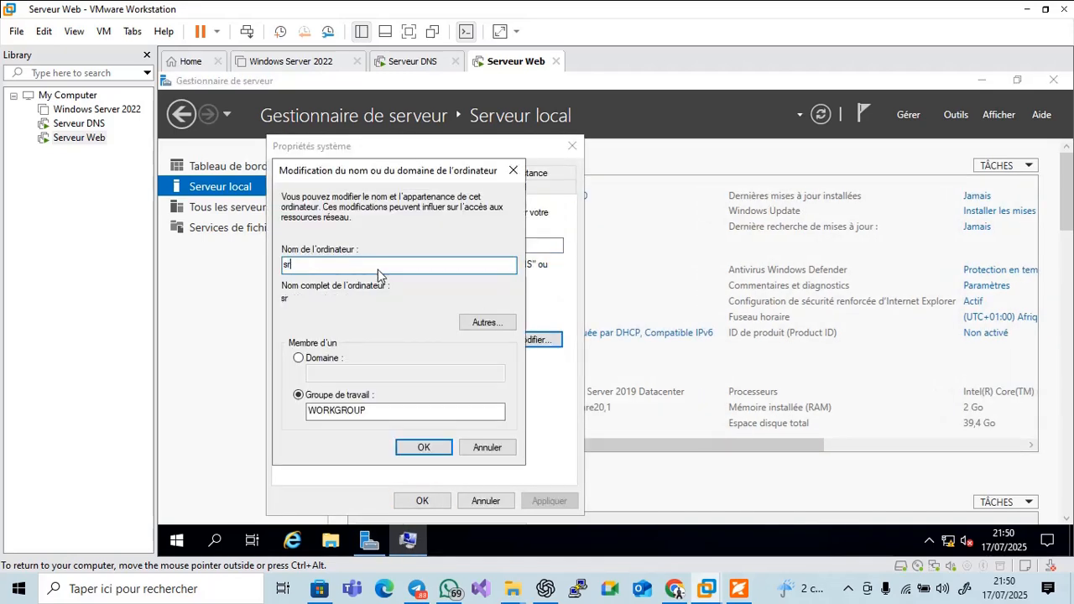
pyautogui.write('vweb170725')
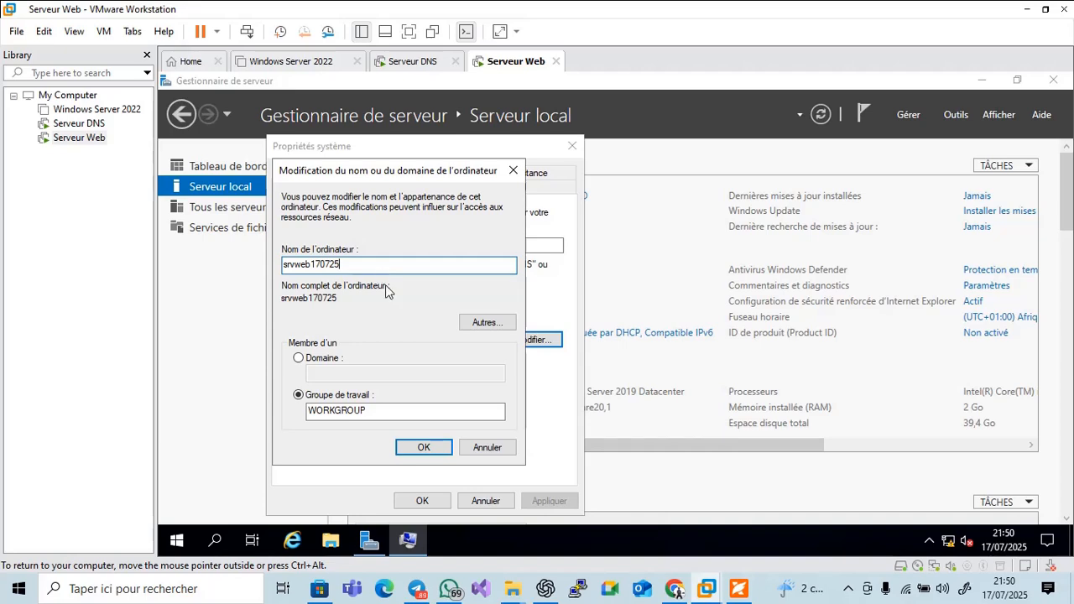
pyautogui.click(433, 454)
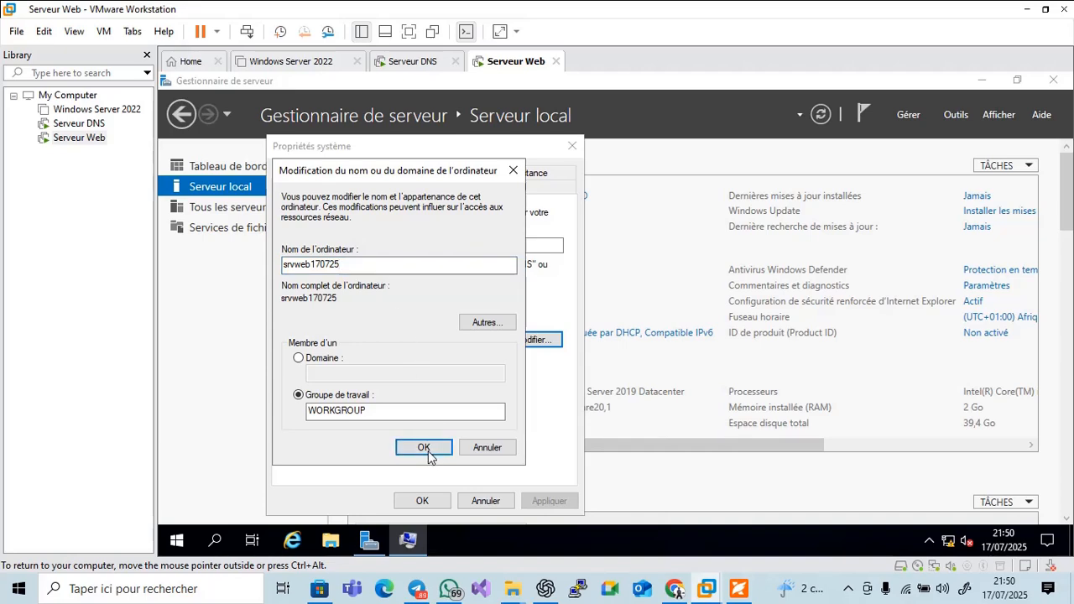
pyautogui.click(693, 330)
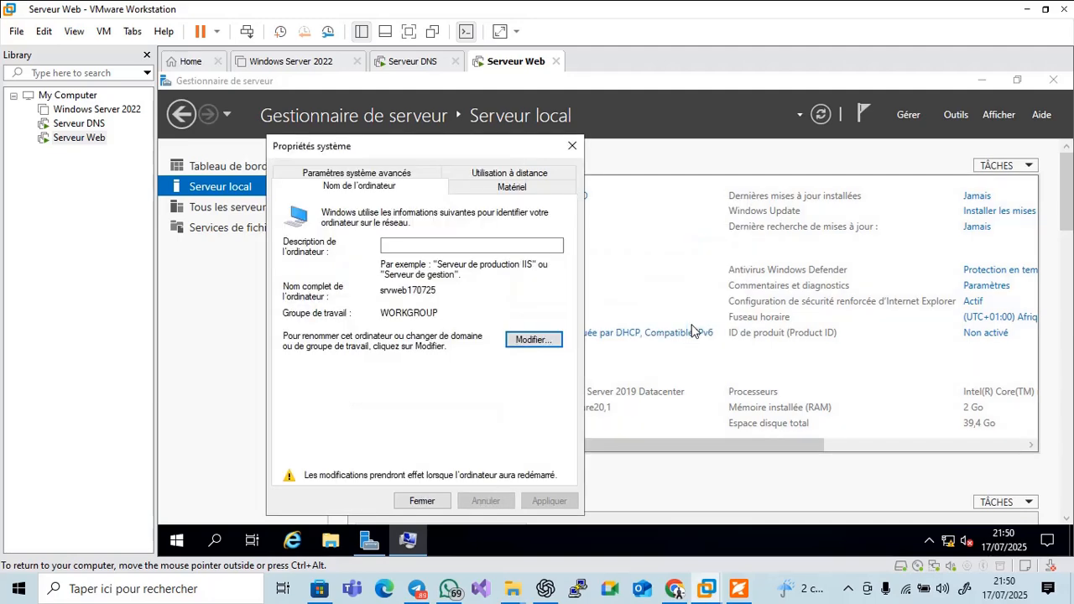
pyautogui.click(422, 501)
pyautogui.click(547, 330)
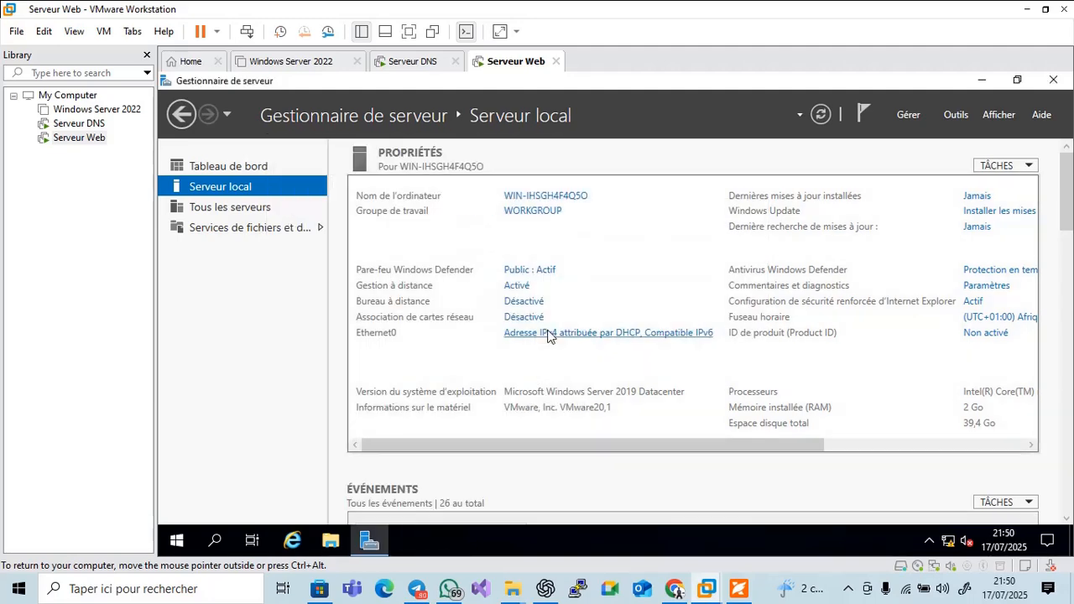
# Send Ctrl+Alt+Del to the restarted server to reach the sign-in screen
pyautogui.click(848, 589)
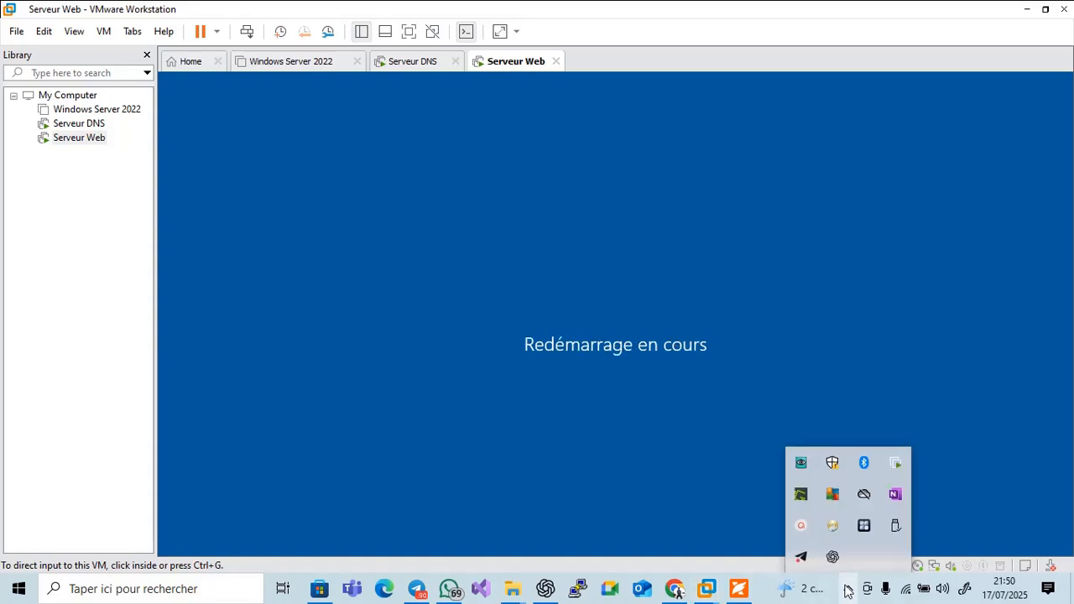
pyautogui.click(802, 527)
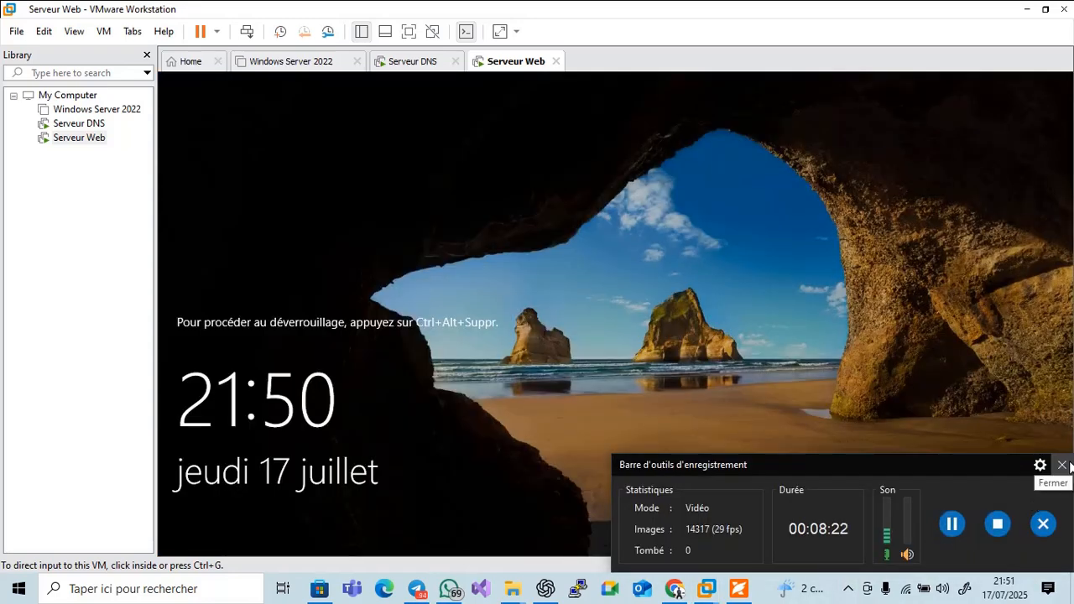
pyautogui.click(1063, 466)
pyautogui.click(848, 546)
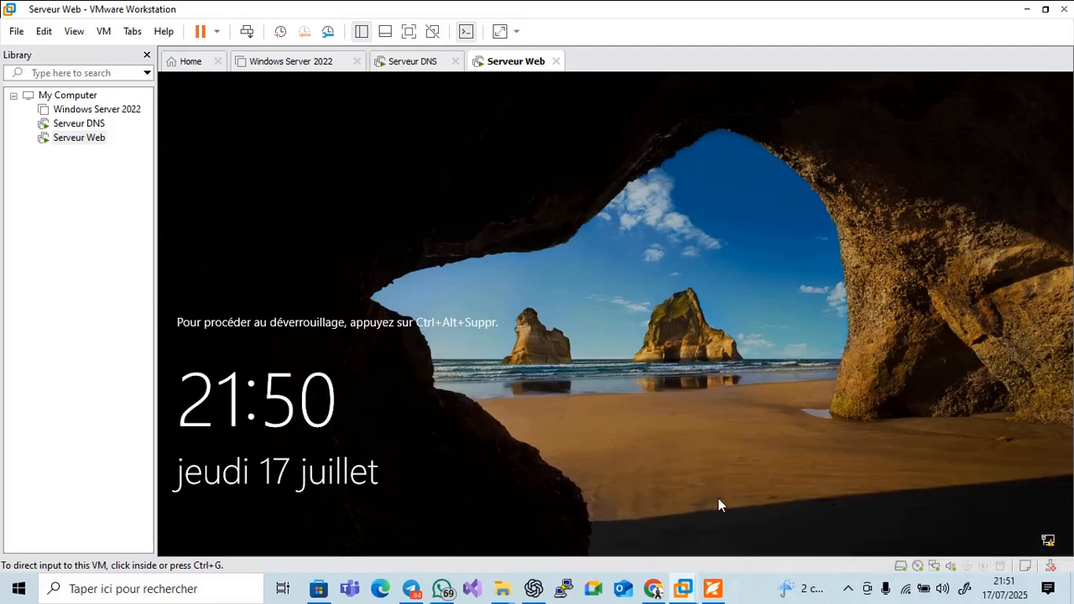
pyautogui.click(247, 31)
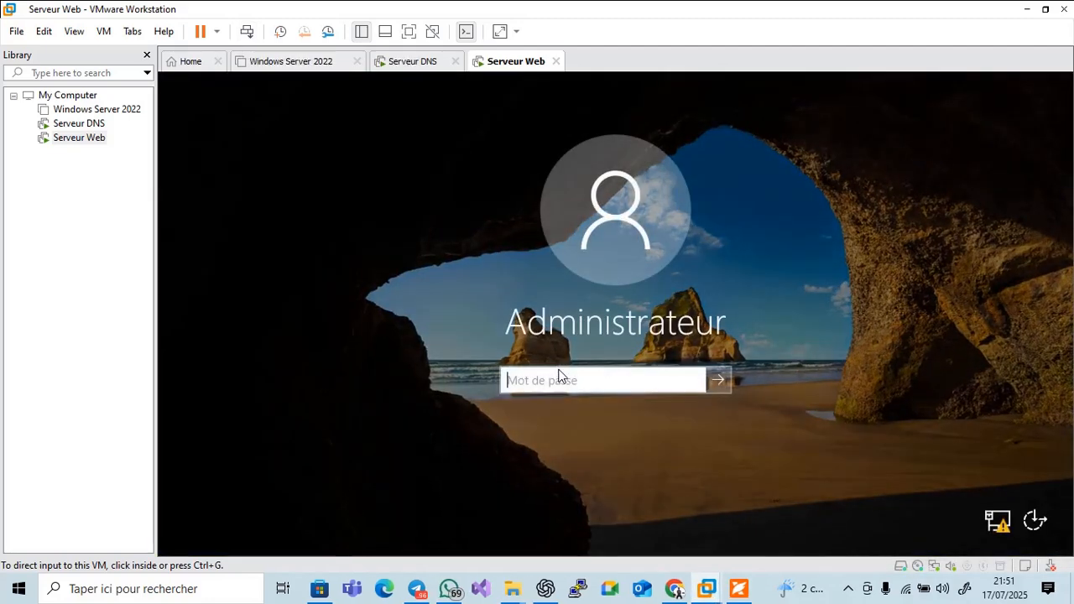
# Sign in as Administrateur with the account password and show the Serveur local properties
pyautogui.click(559, 383)
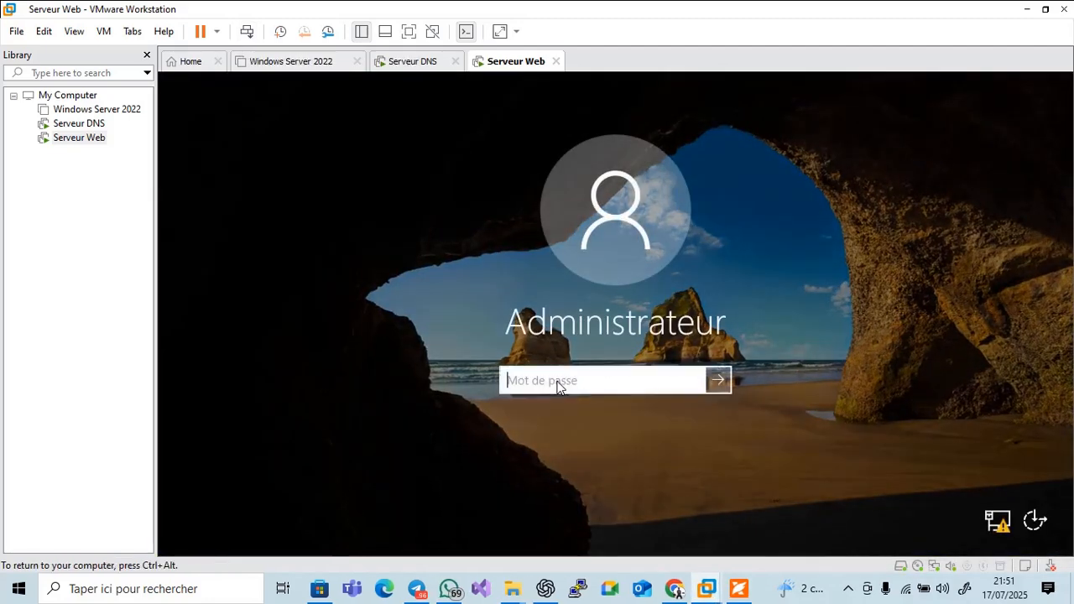
pyautogui.write('azety12')
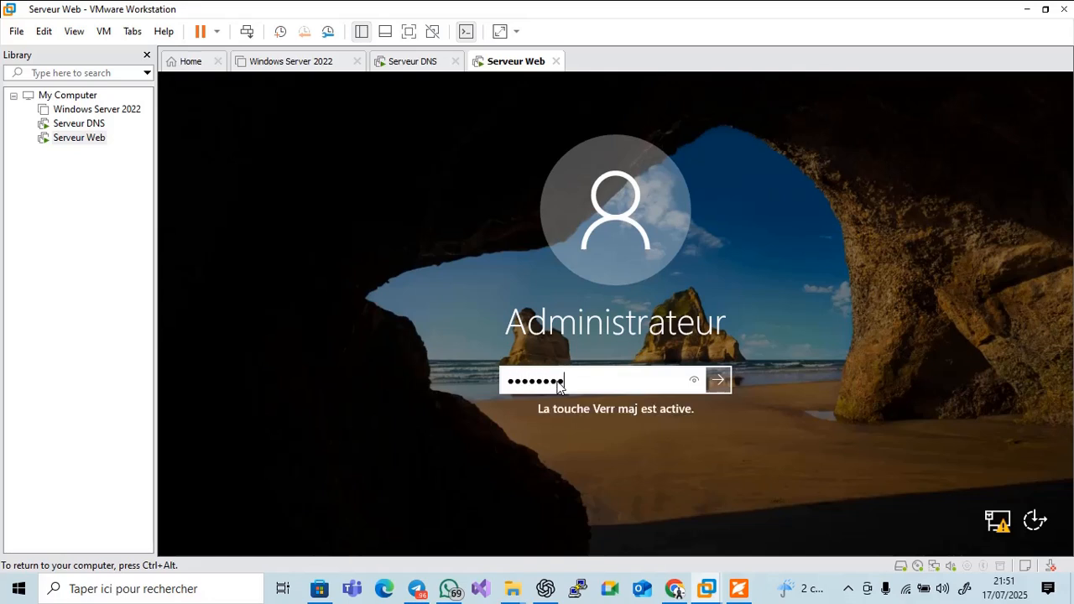
pyautogui.press('Return')
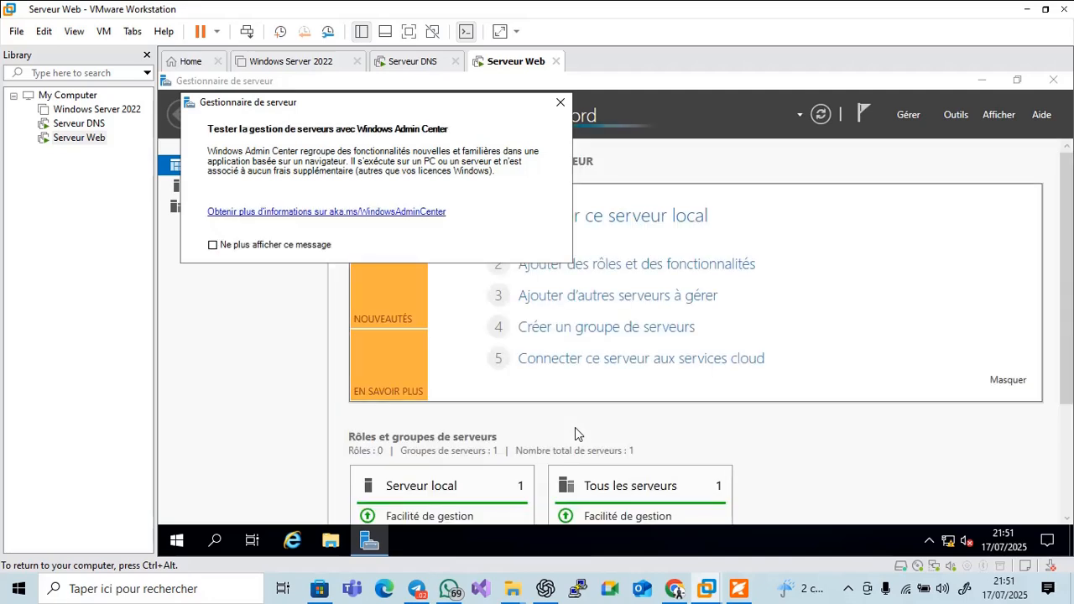
pyautogui.click(561, 102)
pyautogui.click(252, 188)
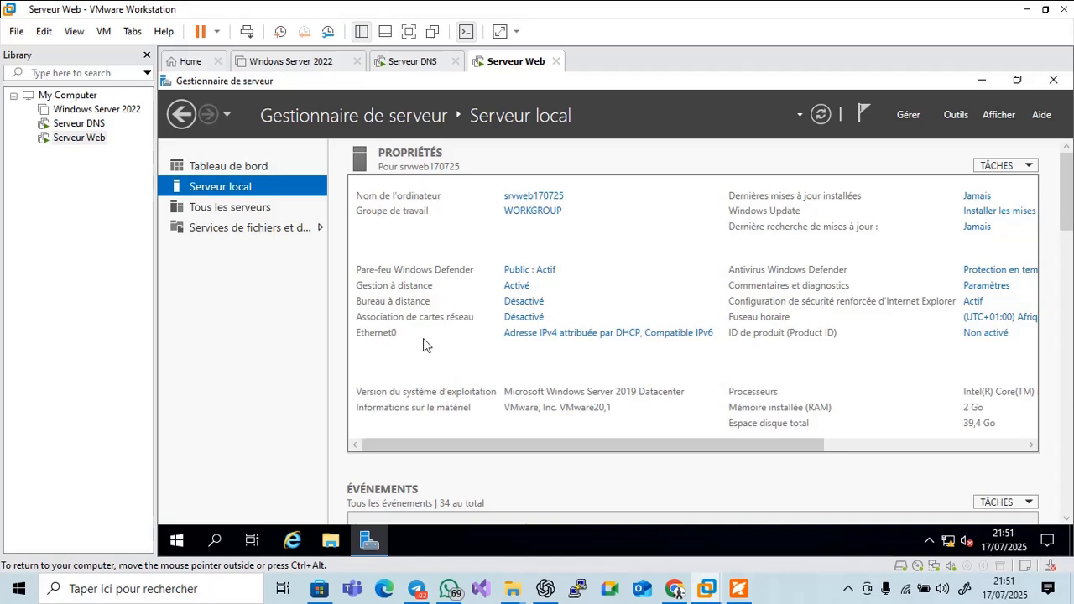
# Open Ethernet0's IPv4 settings and set the static IP address 192.168.10.2
pyautogui.click(531, 335)
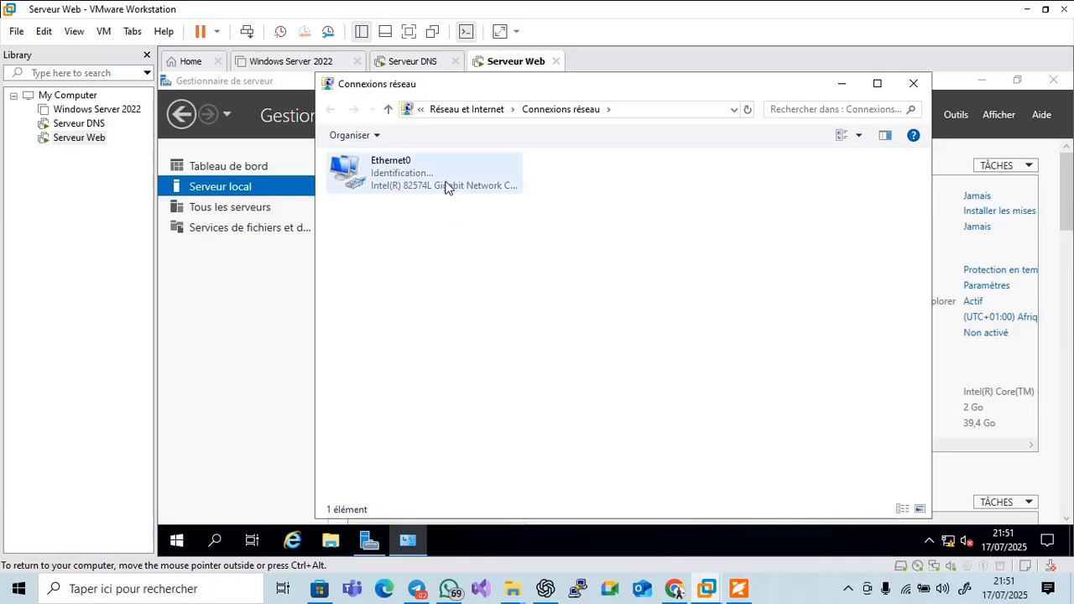
pyautogui.doubleClick(446, 186)
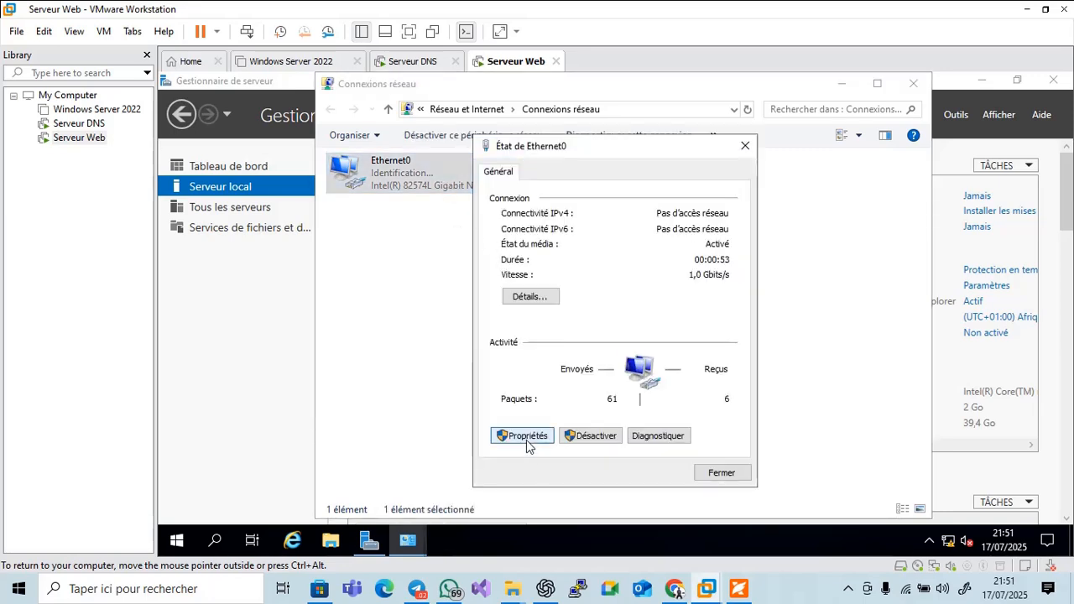
pyautogui.click(524, 438)
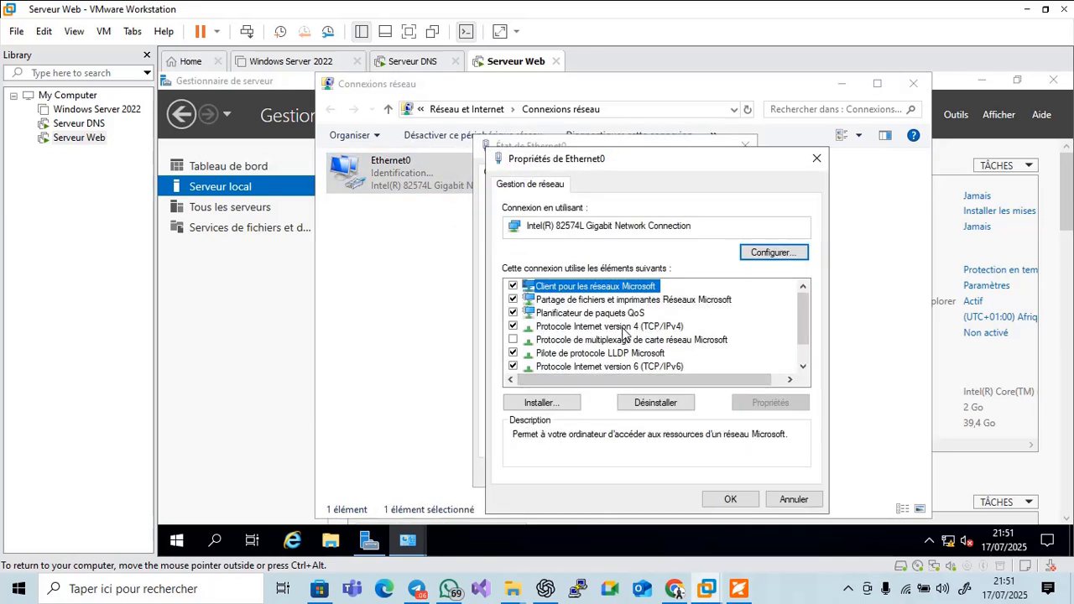
pyautogui.doubleClick(623, 328)
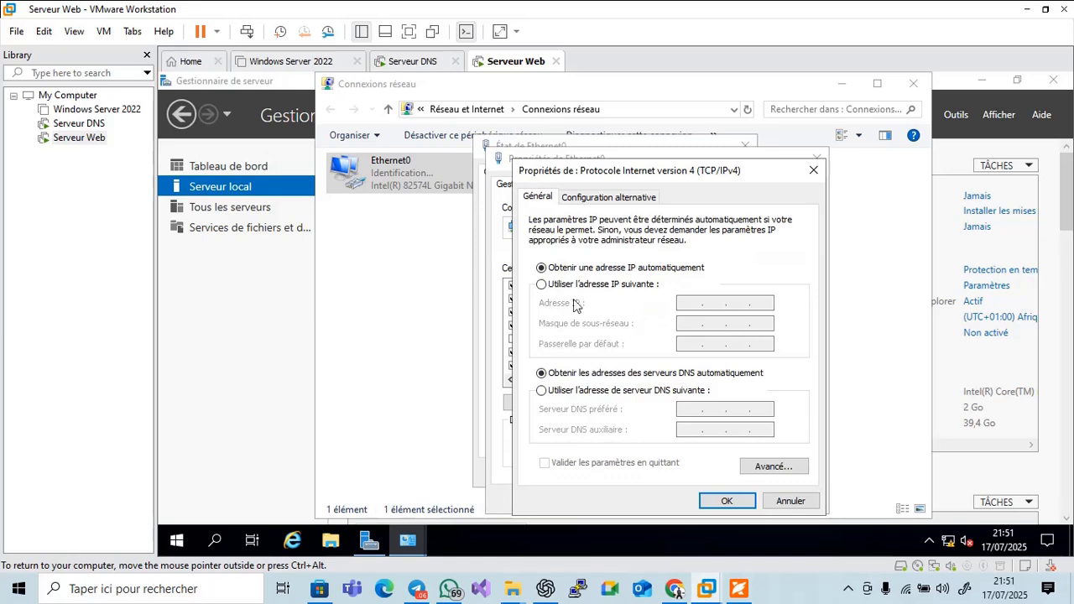
pyautogui.click(568, 285)
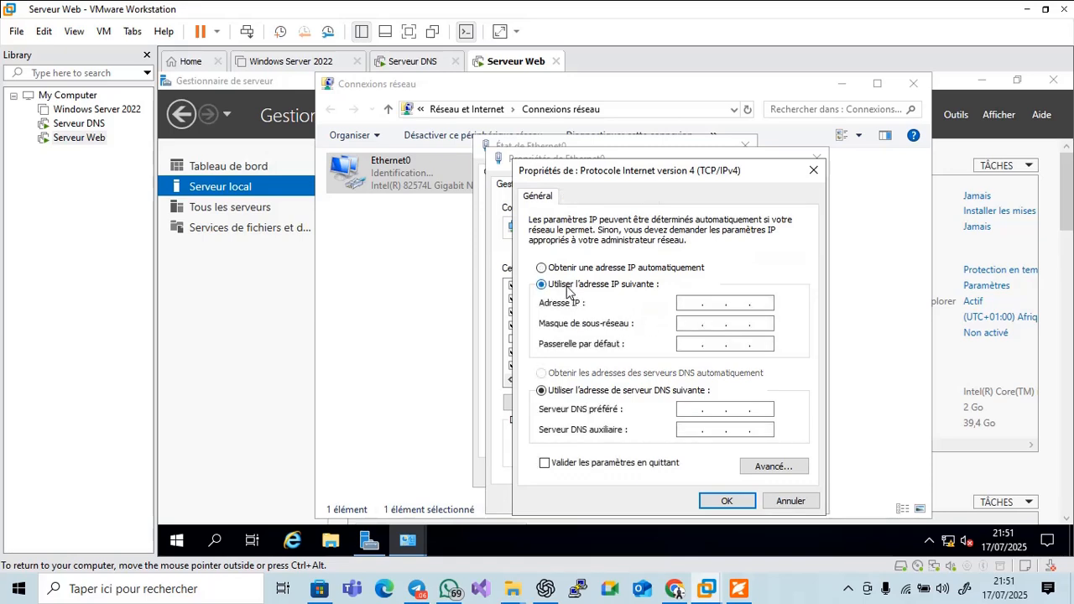
pyautogui.click(684, 306)
pyautogui.write('18')
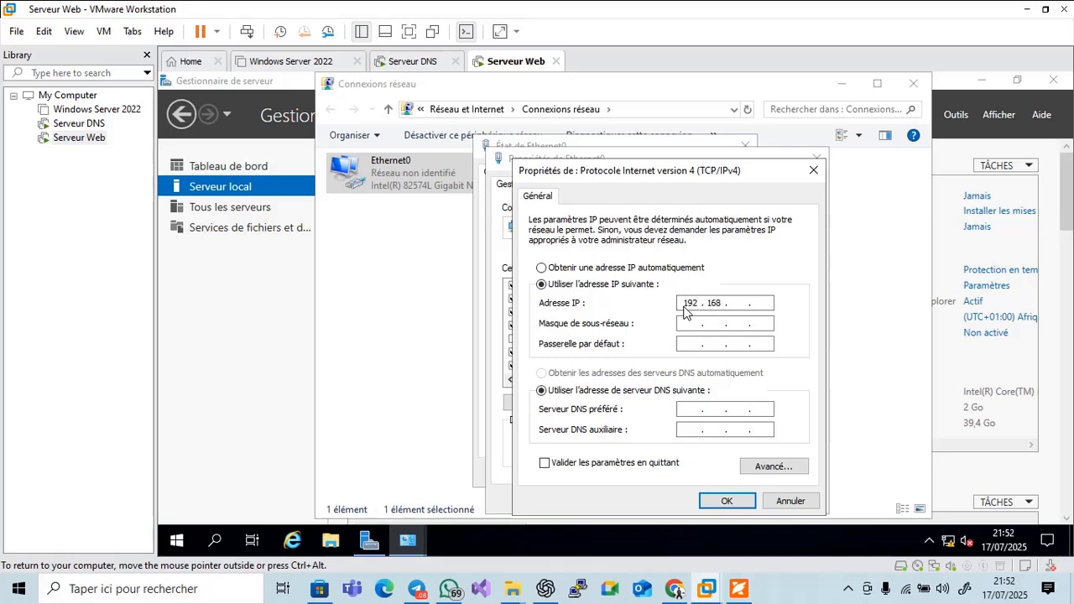
# Enter mask 255.255.255.0, gateway 192.168.10.1, DNS 192.168.10.4 and 192.168.10.5, validating on exit
pyautogui.click(701, 326)
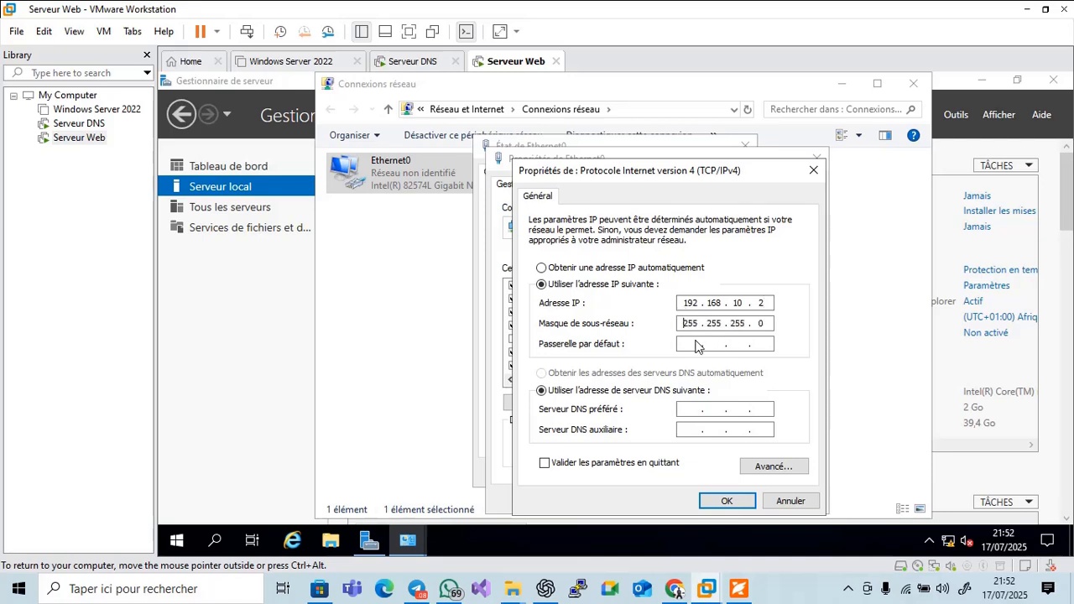
pyautogui.click(694, 344)
pyautogui.write('192.168.10.')
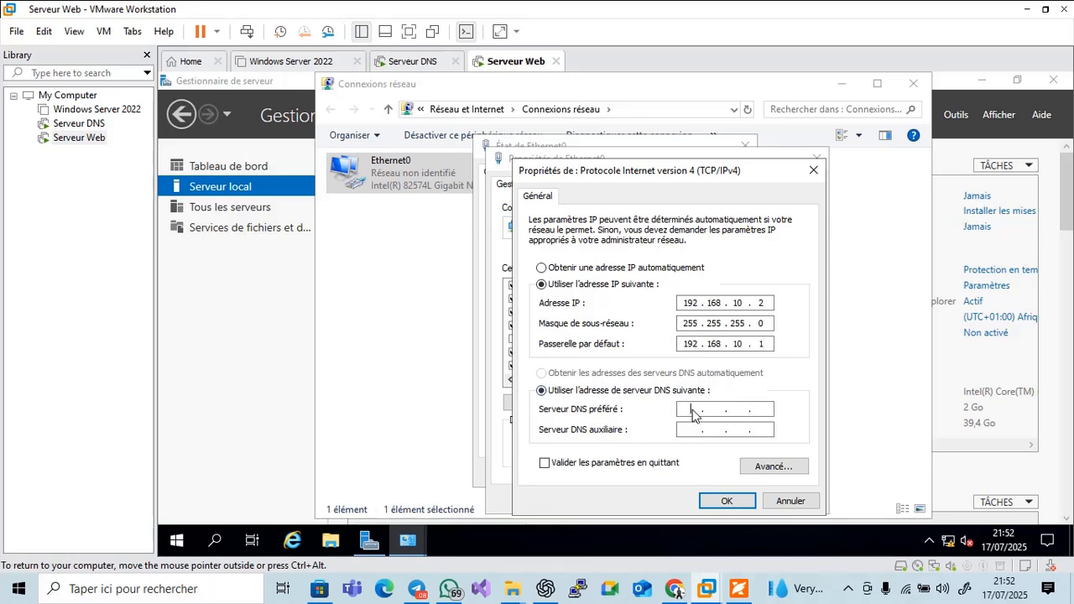
pyautogui.click(693, 413)
pyautogui.write('192 . 168 . 10 . 4')
pyautogui.click(695, 433)
pyautogui.write('192 . 168 . 10 .')
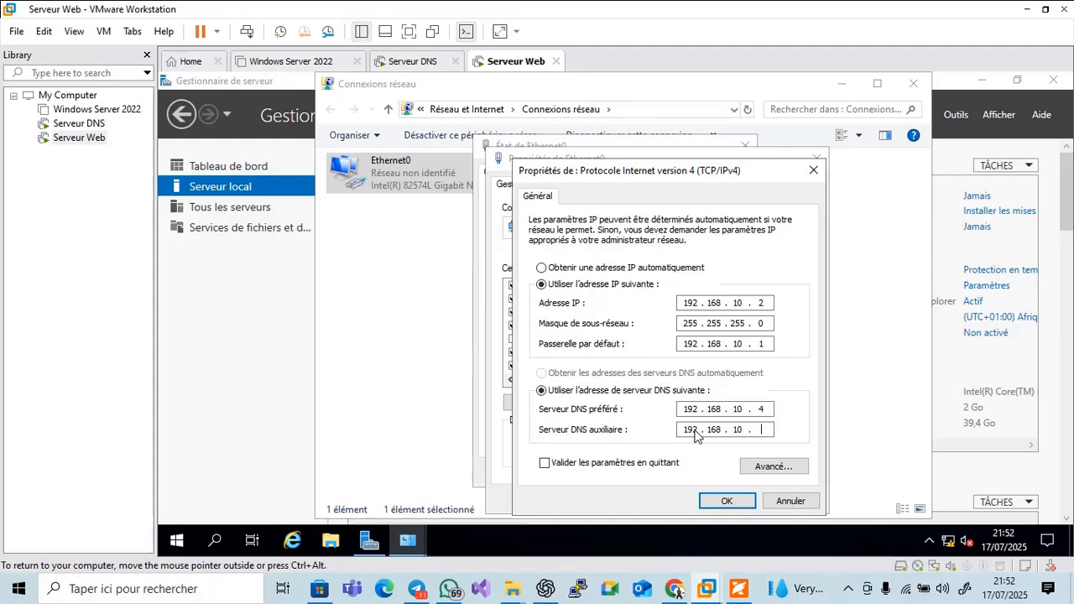
pyautogui.click(597, 466)
pyautogui.click(727, 501)
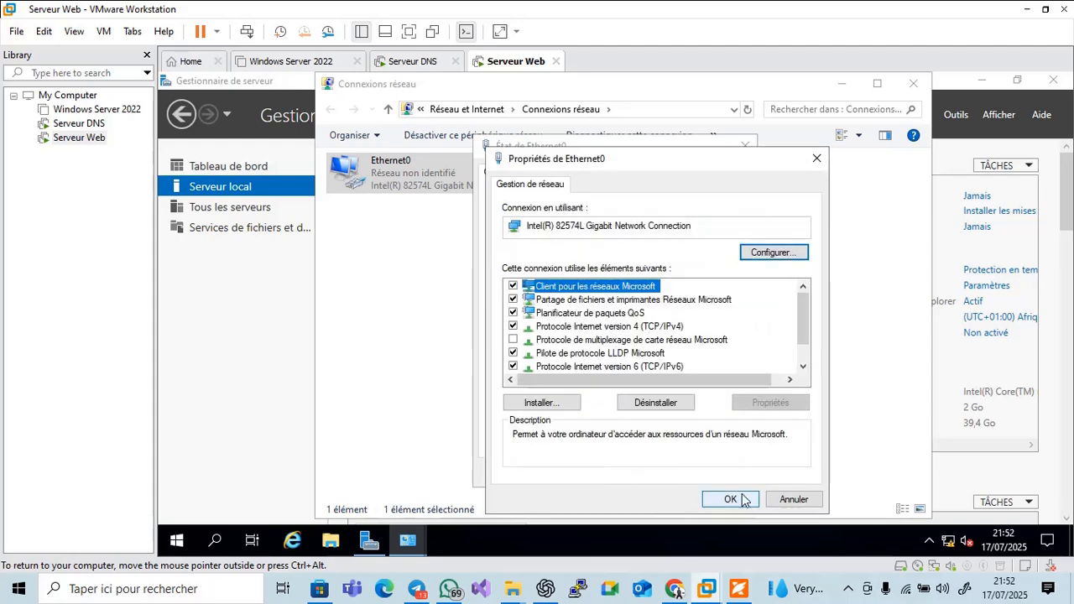
# Apply the changes, close the network windows, refresh Serveur local, and show Foxit slide 5
pyautogui.click(746, 502)
pyautogui.click(721, 475)
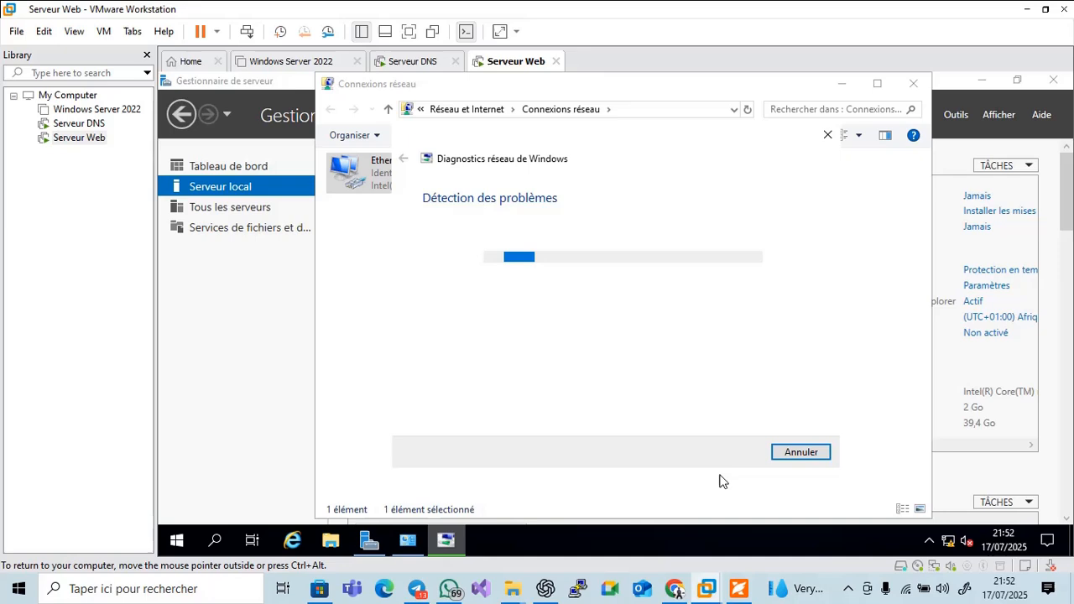
pyautogui.click(791, 452)
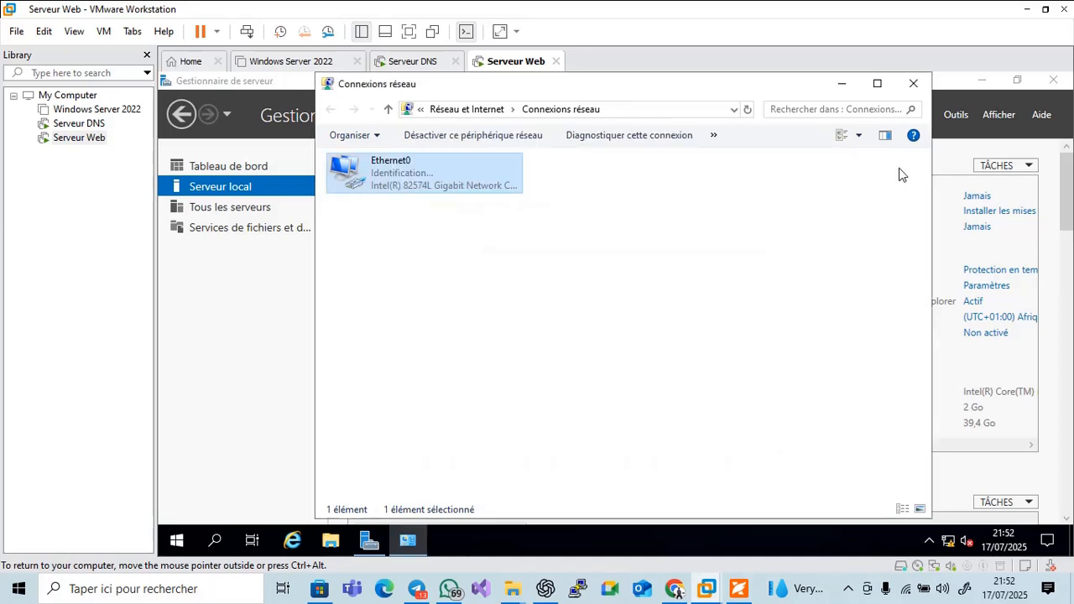
pyautogui.click(913, 83)
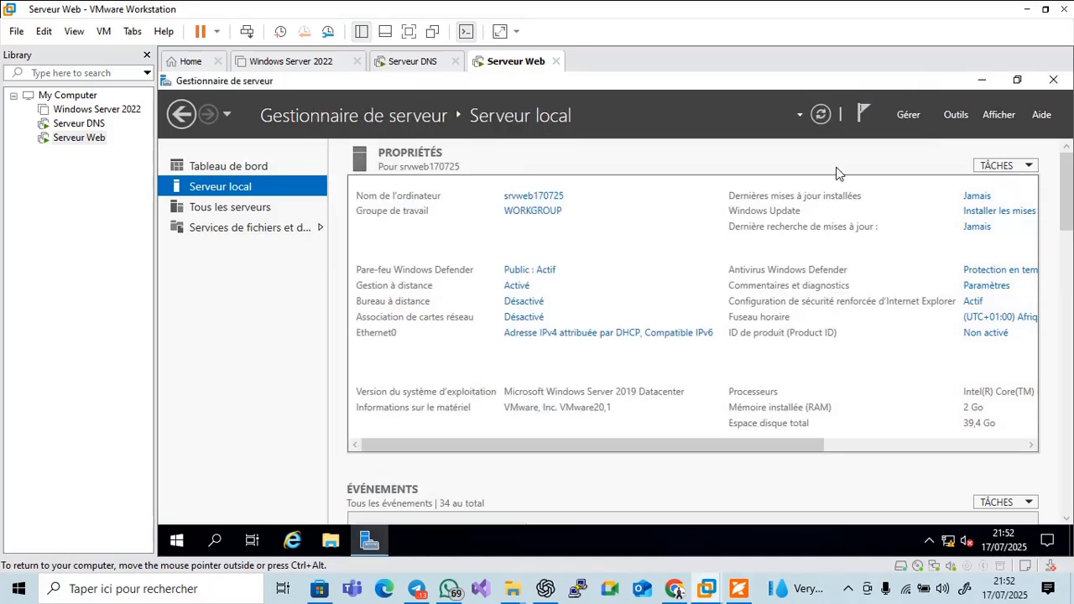
pyautogui.click(819, 116)
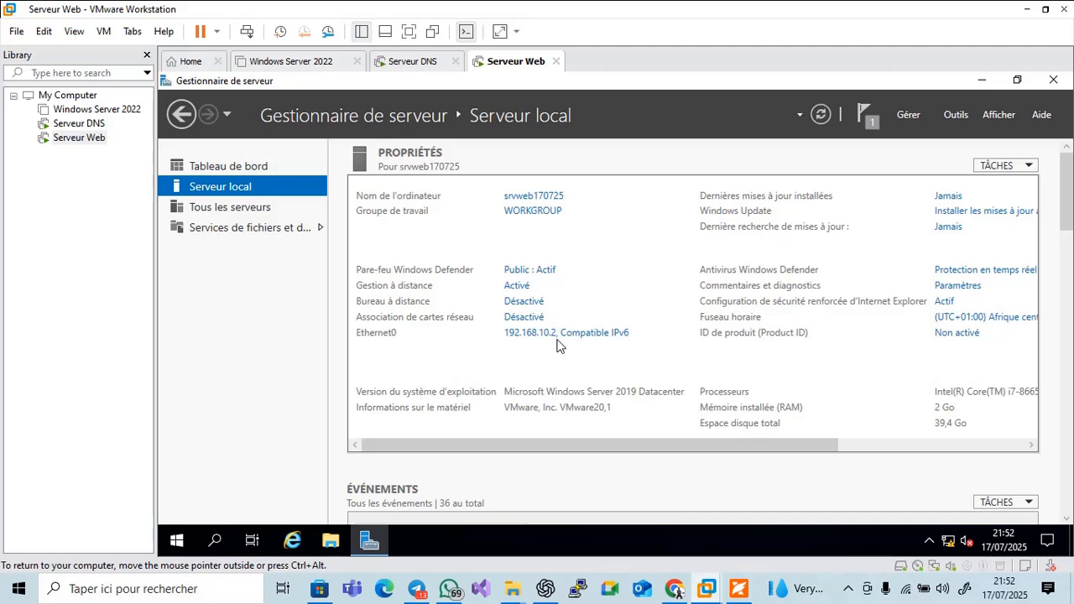
pyautogui.click(734, 589)
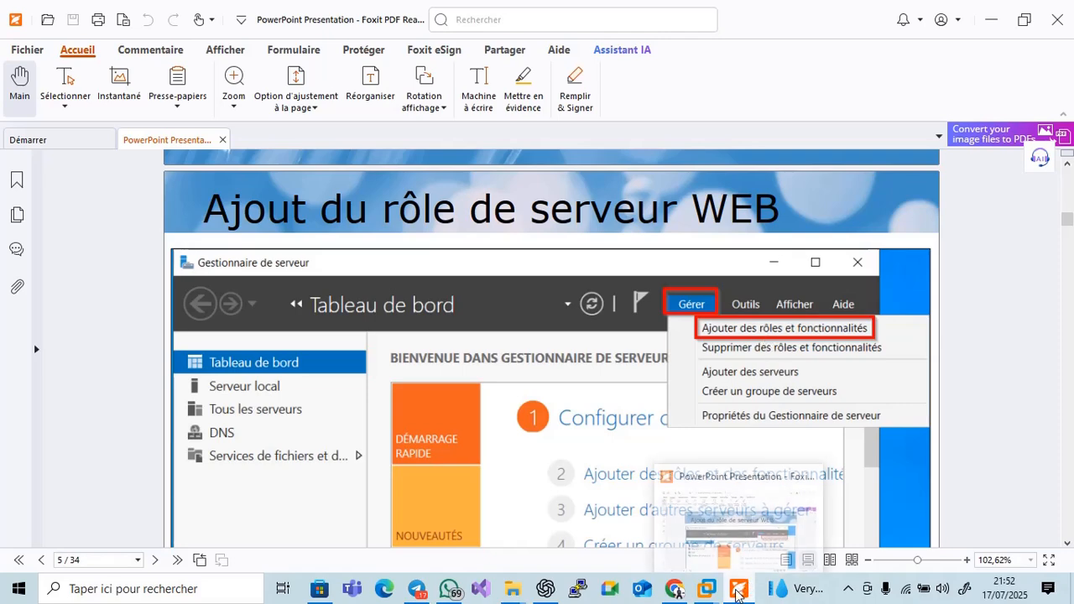
# Back in the VM, launch the Add Roles and Features wizard from Server Manager
pyautogui.click(736, 593)
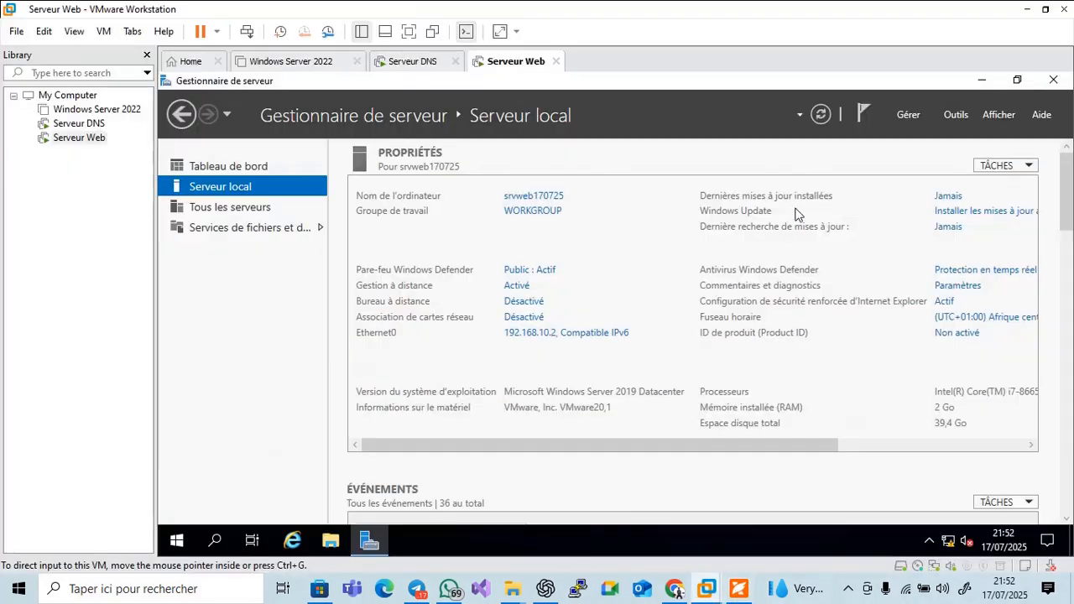
pyautogui.click(904, 118)
pyautogui.click(923, 135)
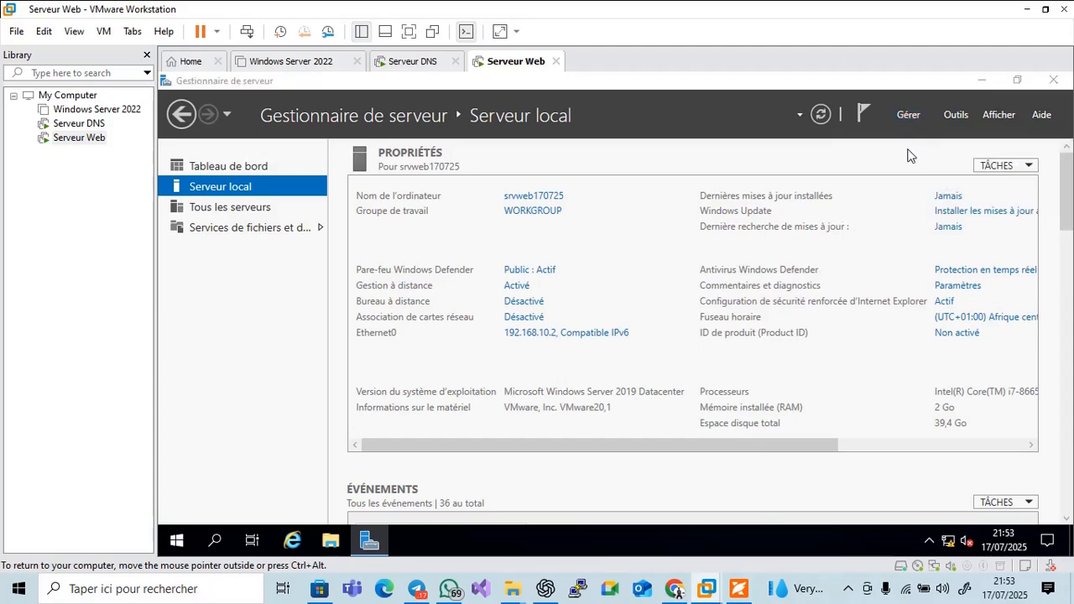
# Read through the web-role tutorial slides 5–17 in Foxit, then return to the VM
pyautogui.click(738, 587)
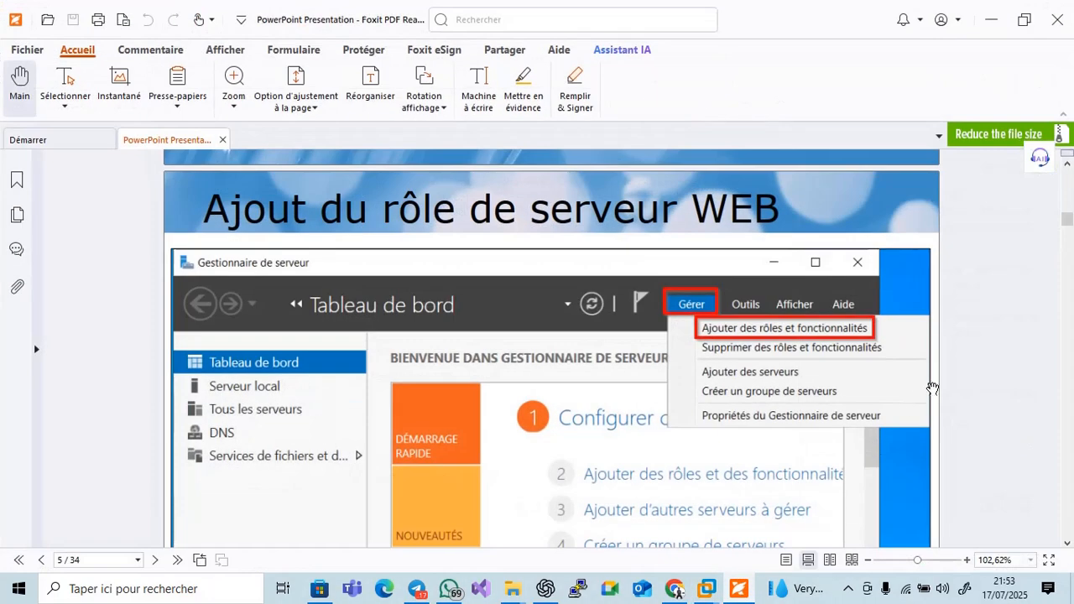
pyautogui.scroll(-5, 1069, 547)
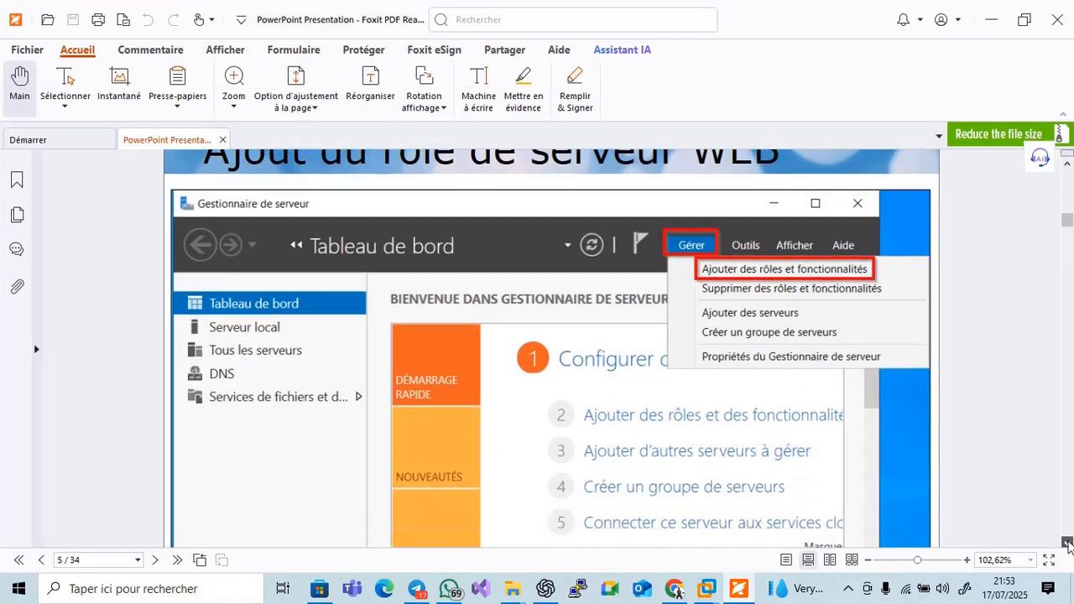
pyautogui.scroll(-10, 1069, 545)
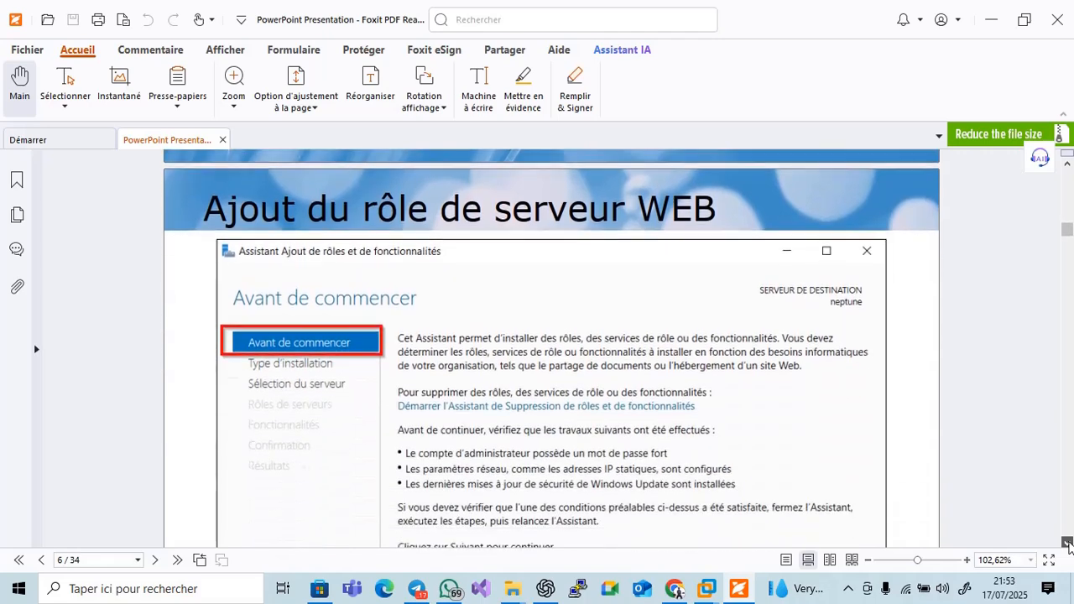
pyautogui.scroll(-10, 1068, 546)
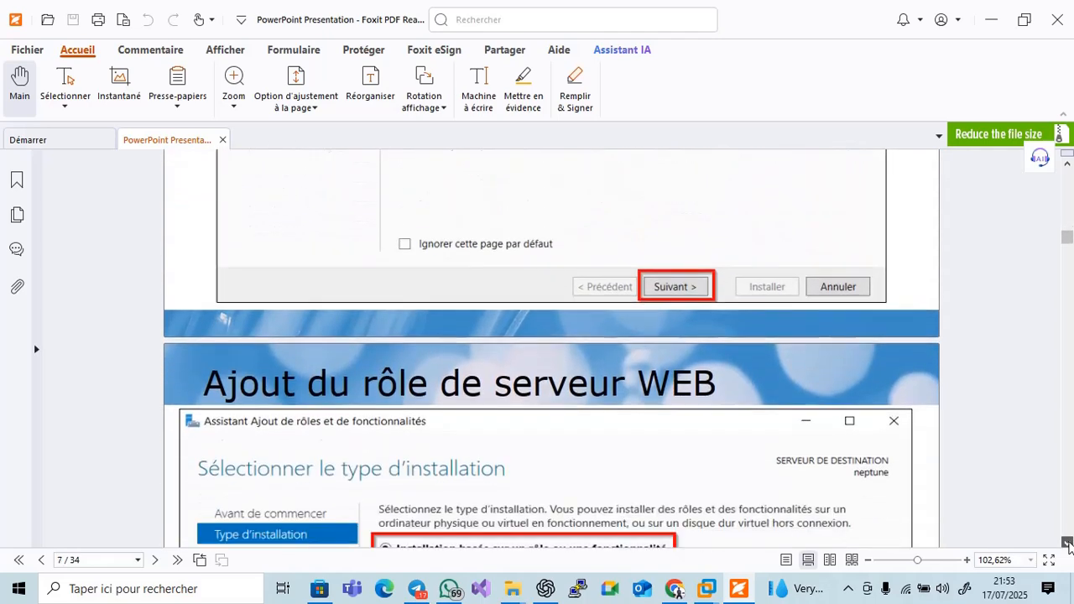
pyautogui.scroll(-10, 727, 422)
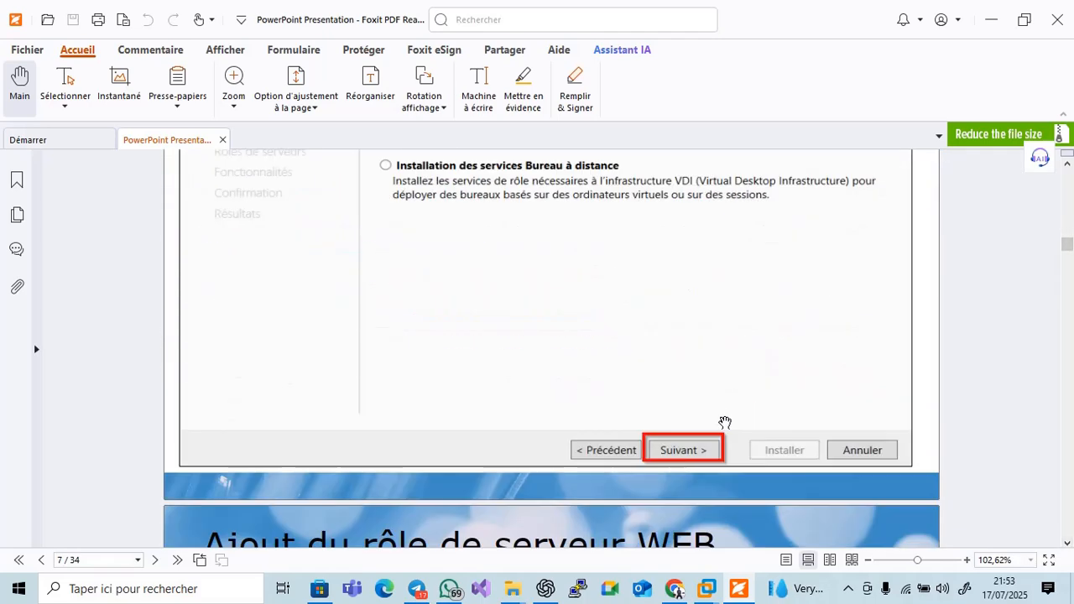
pyautogui.scroll(-10, 723, 422)
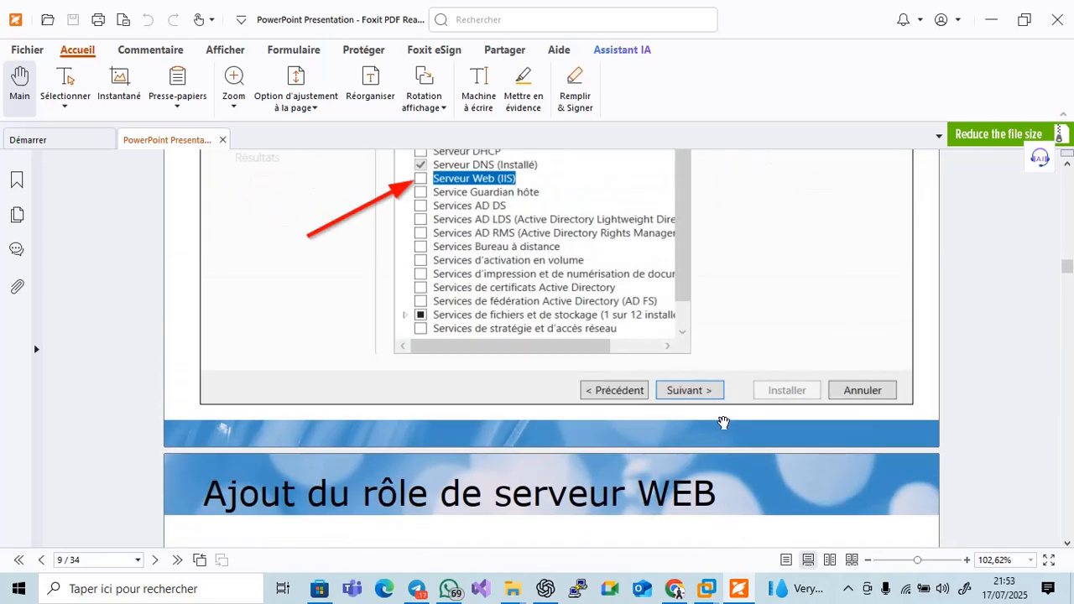
pyautogui.scroll(-5, 723, 422)
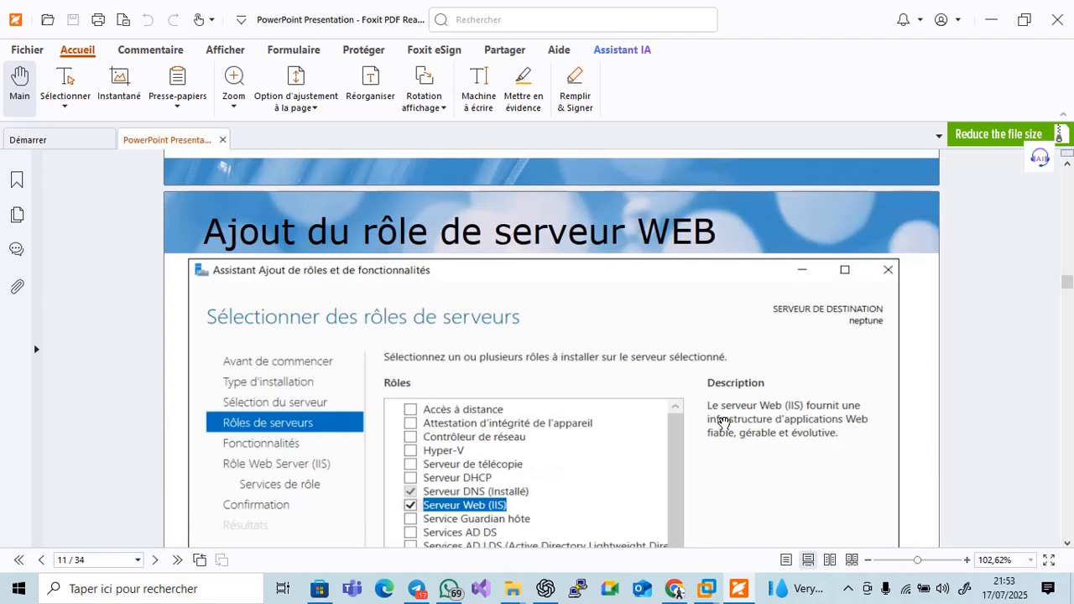
pyautogui.scroll(-8, 723, 422)
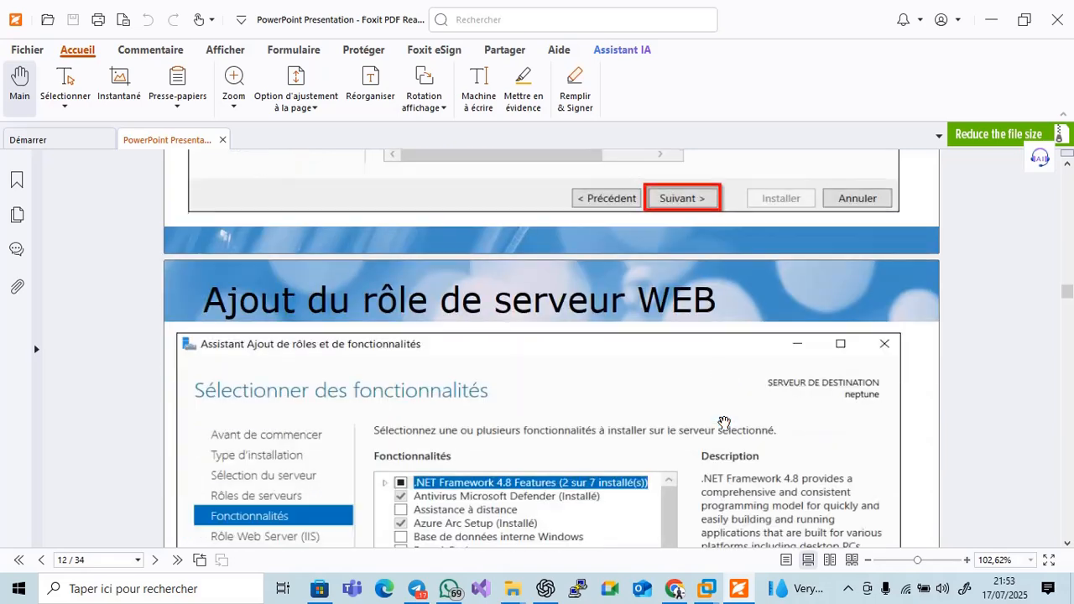
pyautogui.scroll(-8, 723, 422)
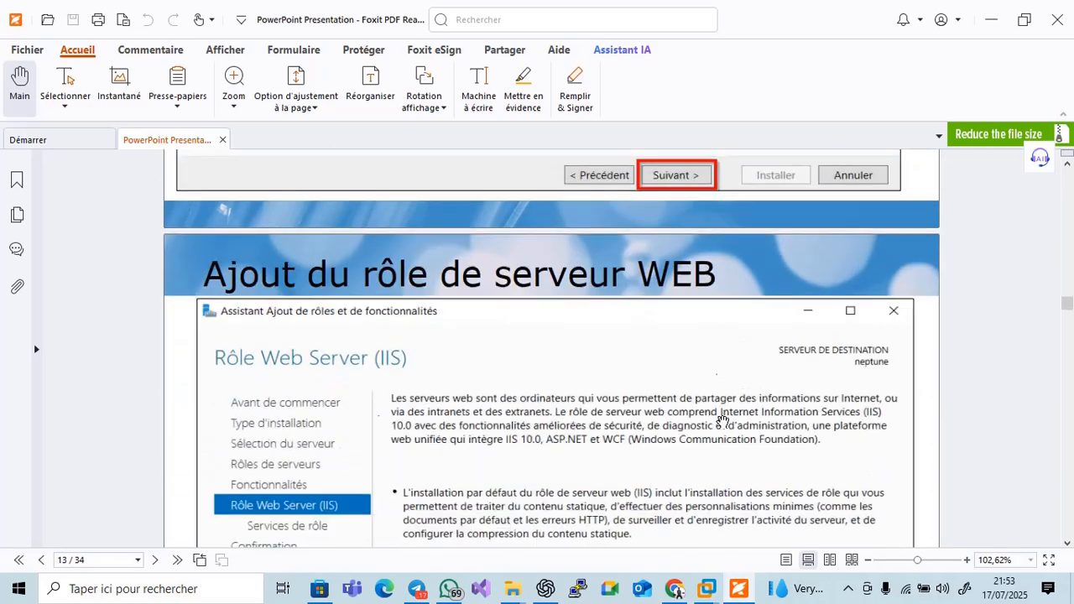
pyautogui.scroll(-8, 722, 419)
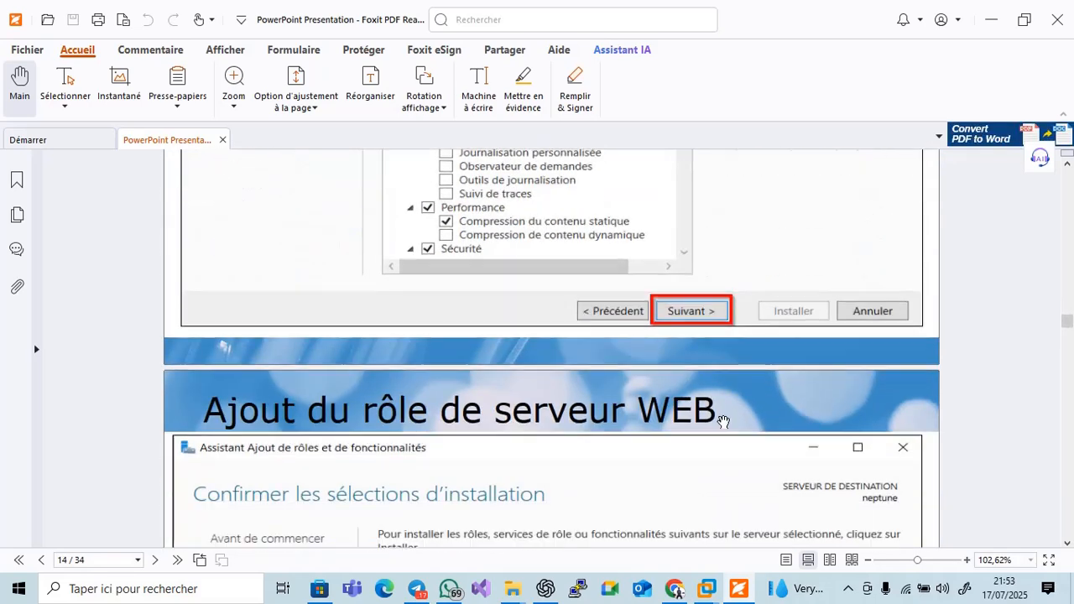
pyautogui.scroll(-8, 723, 422)
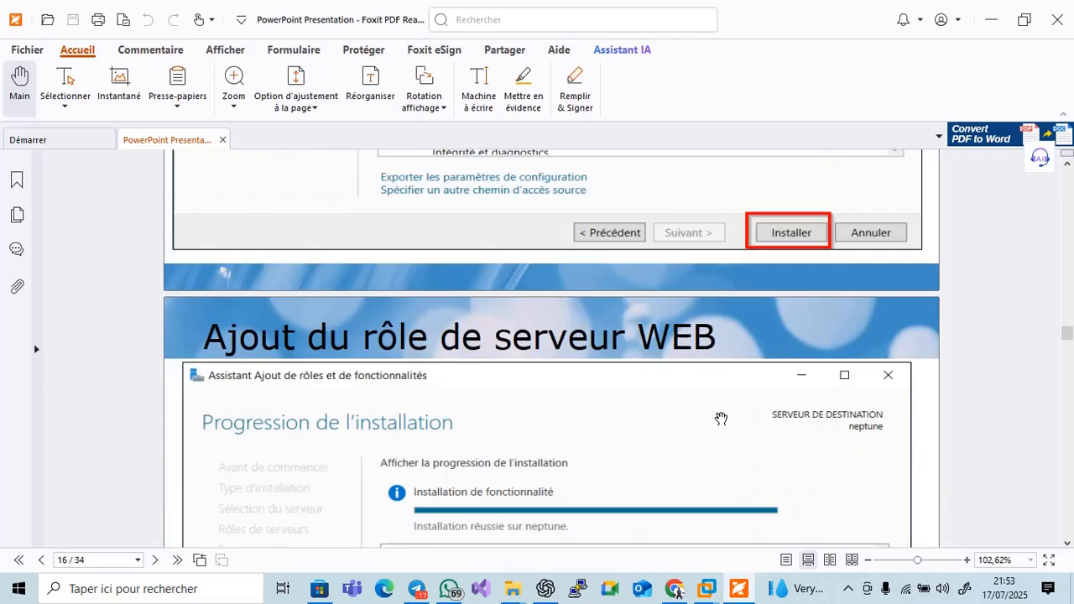
pyautogui.scroll(-8, 721, 418)
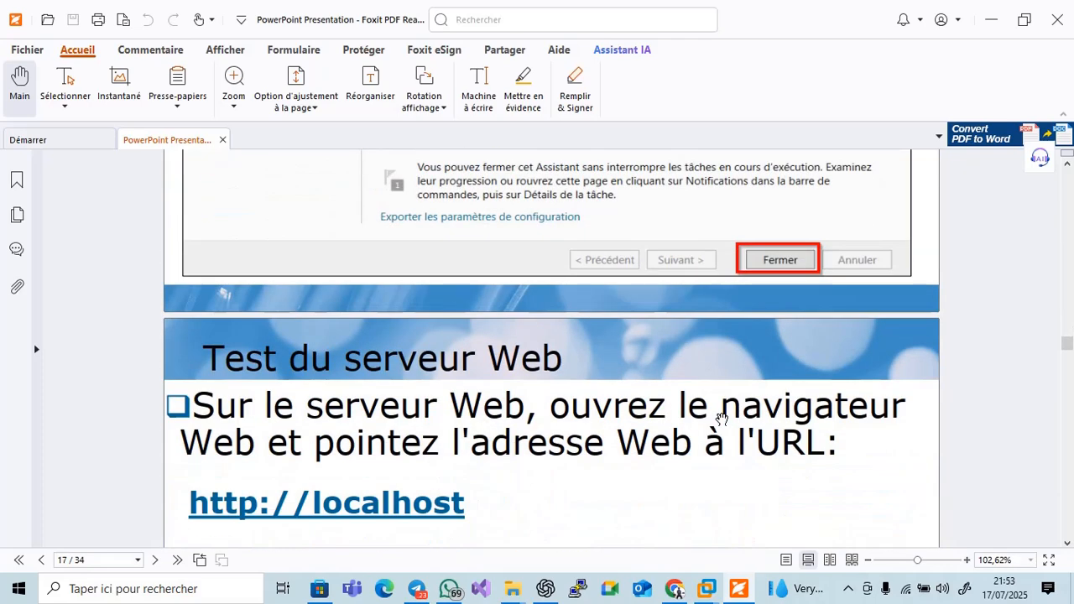
pyautogui.click(707, 588)
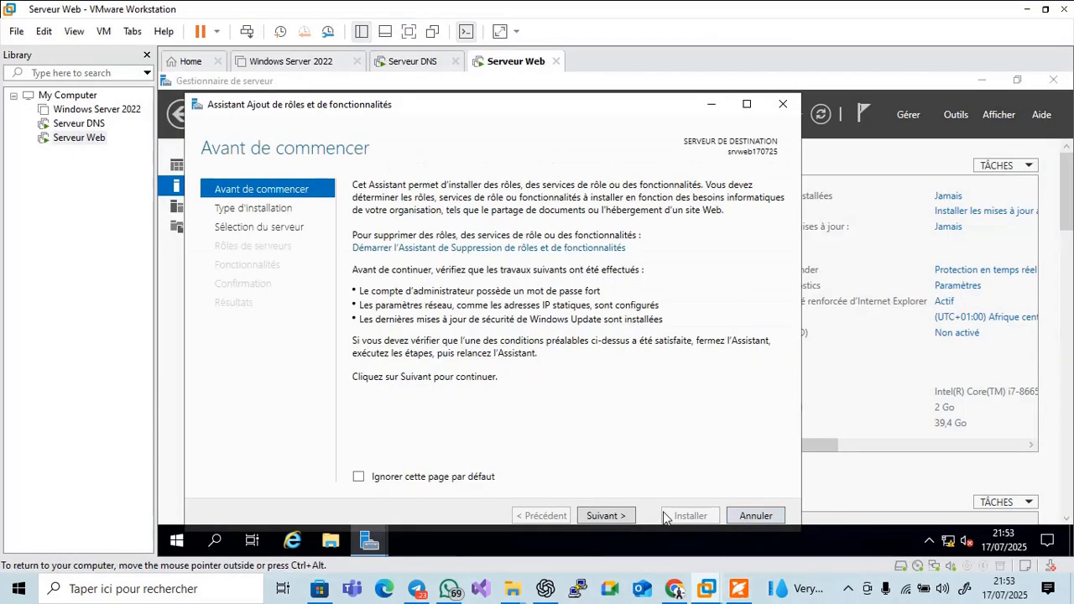
# Advance the wizard with role-based installation targeting the local server
pyautogui.click(619, 518)
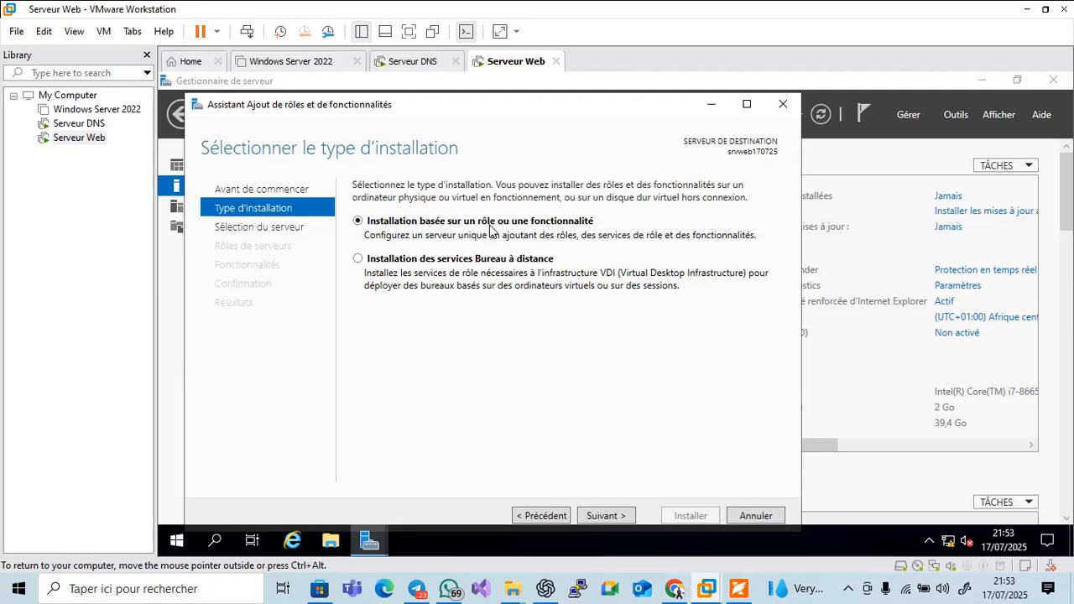
pyautogui.click(616, 515)
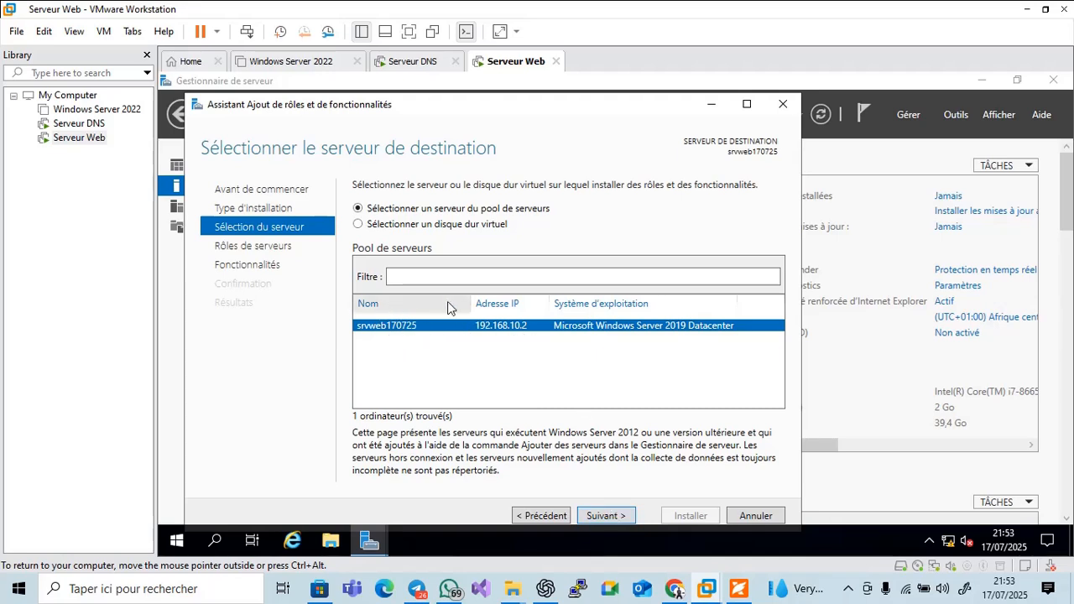
pyautogui.click(620, 518)
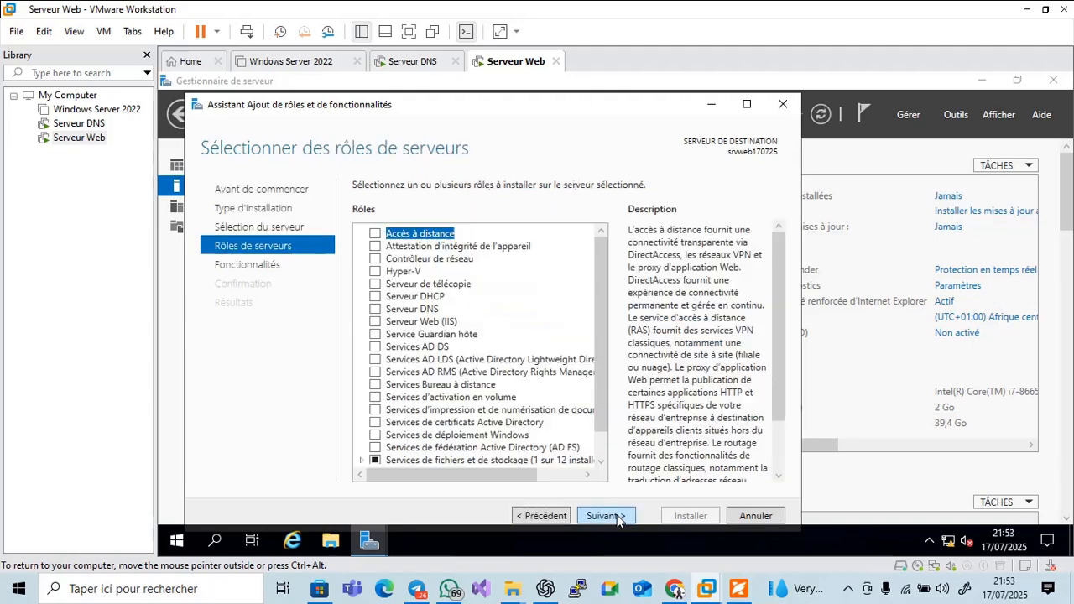
# Select Serveur Web (IIS) with its management tools and keep default features and role services
pyautogui.click(375, 323)
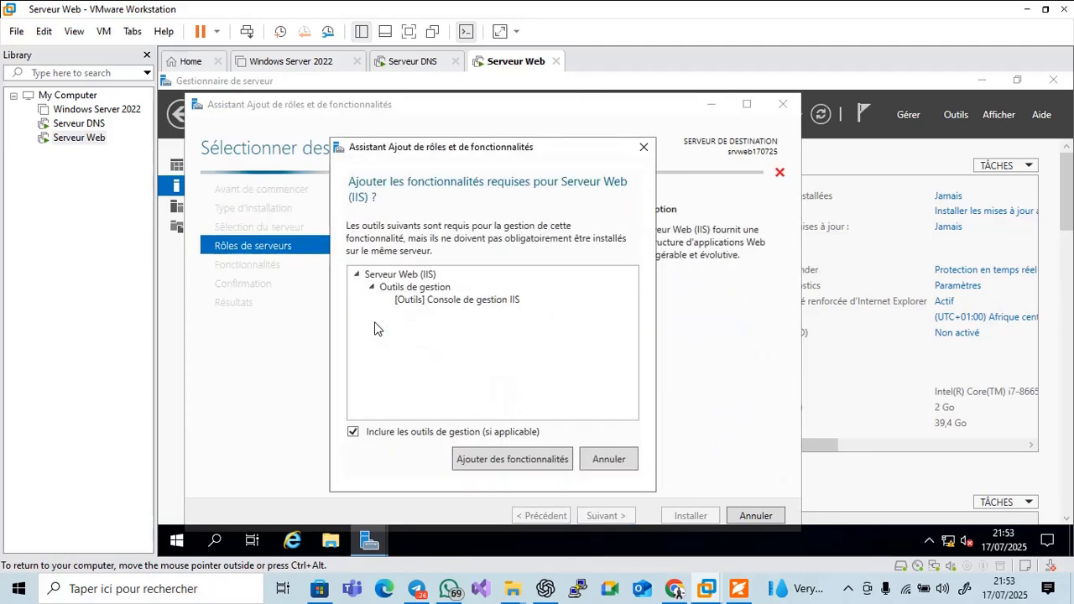
pyautogui.click(487, 460)
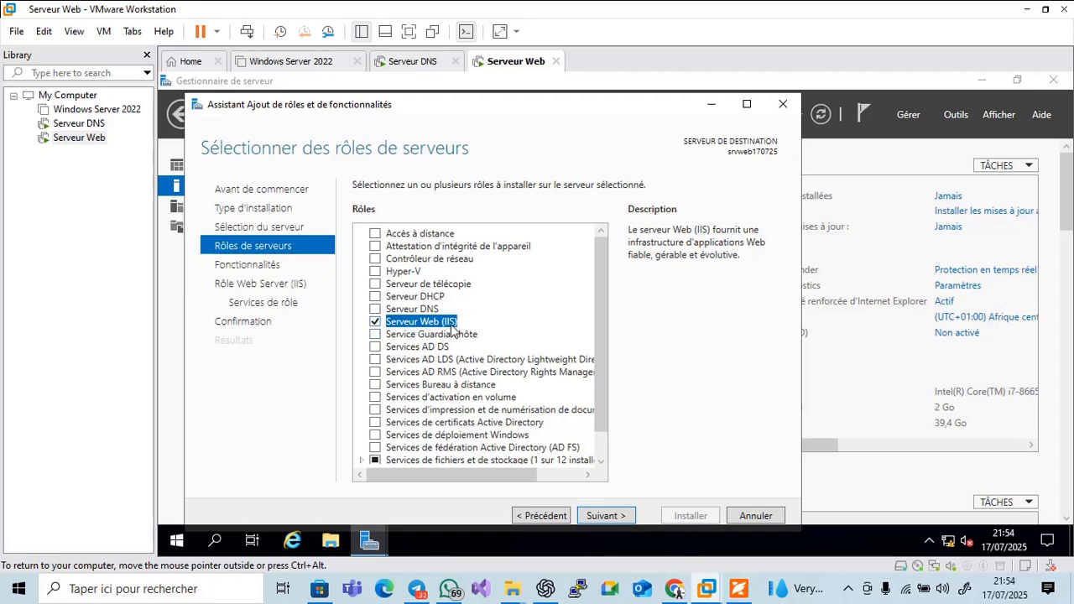
pyautogui.click(589, 519)
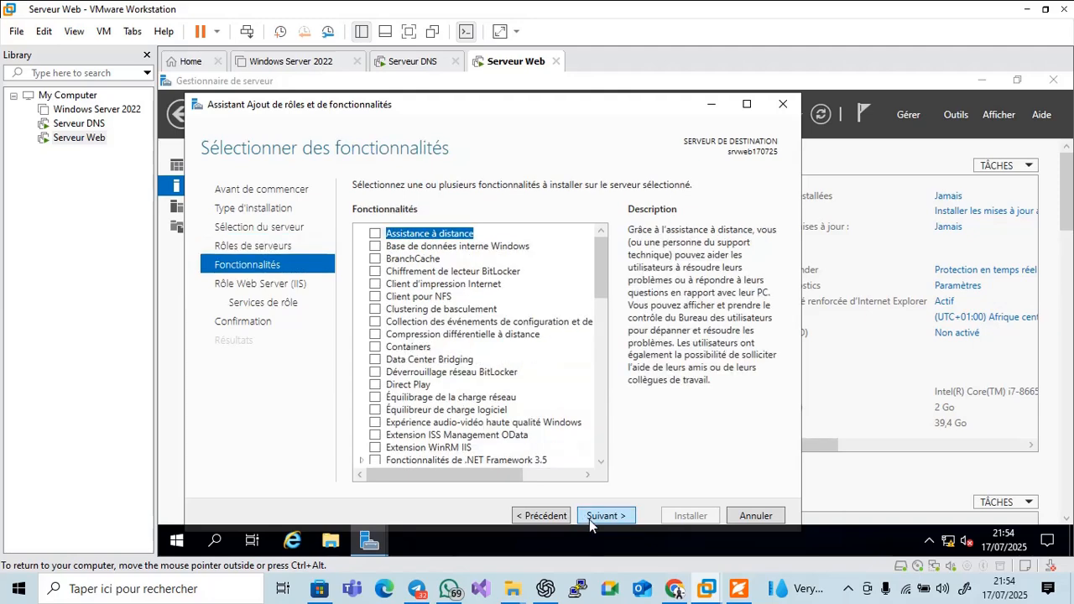
pyautogui.click(589, 519)
pyautogui.click(589, 520)
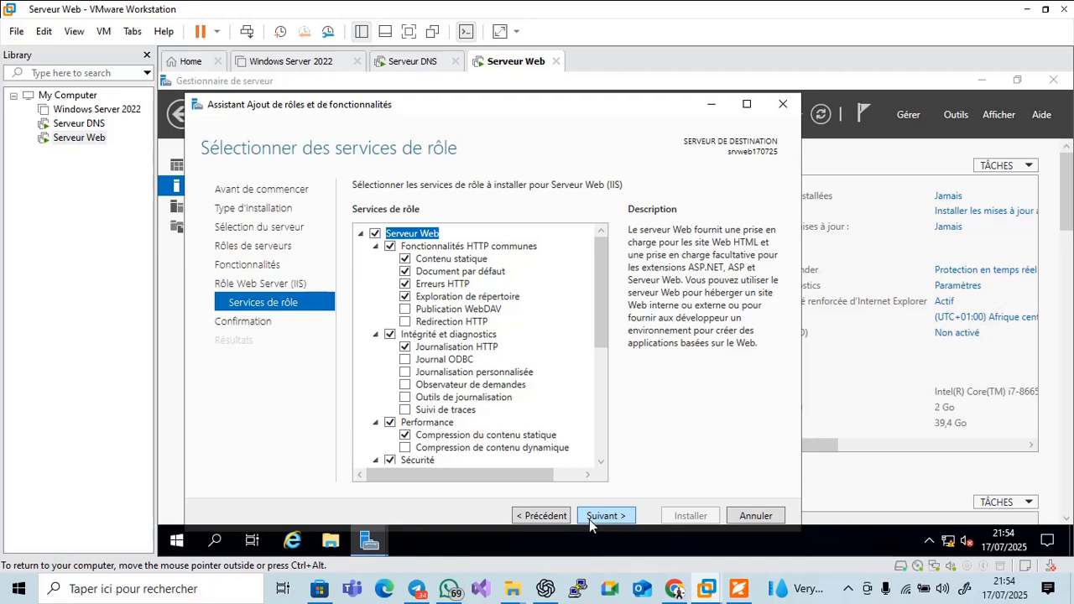
pyautogui.click(589, 519)
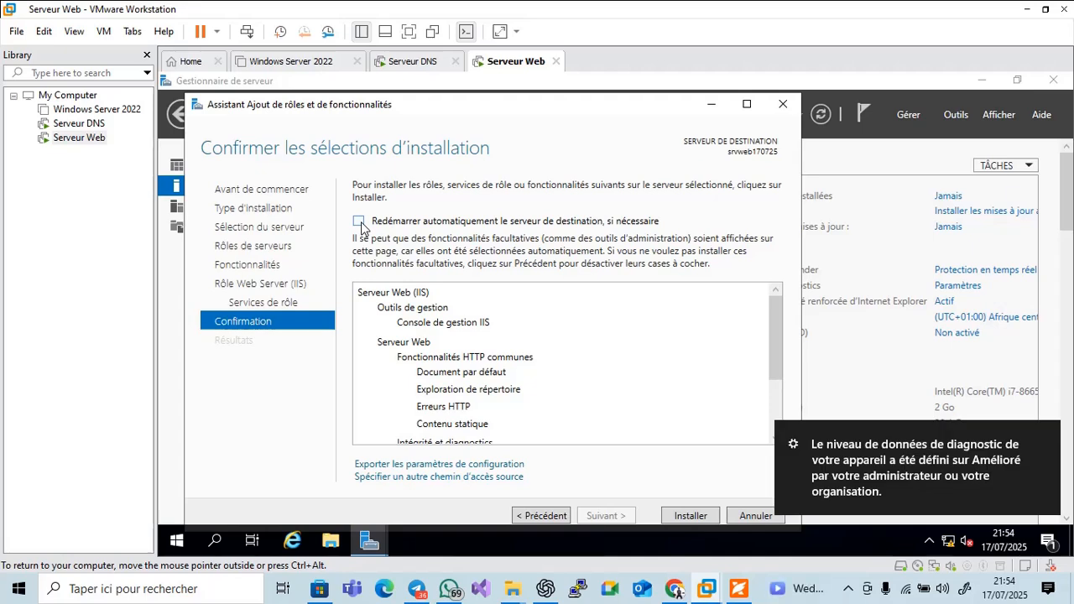
# Allow automatic server restart and start installing the Web Server (IIS) role
pyautogui.click(359, 221)
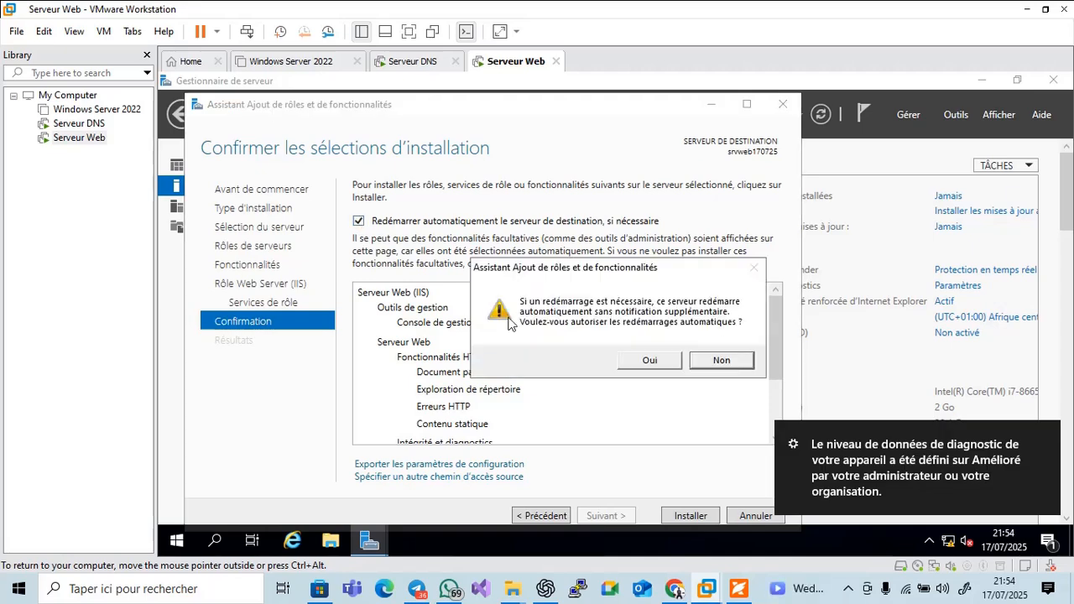
pyautogui.click(675, 364)
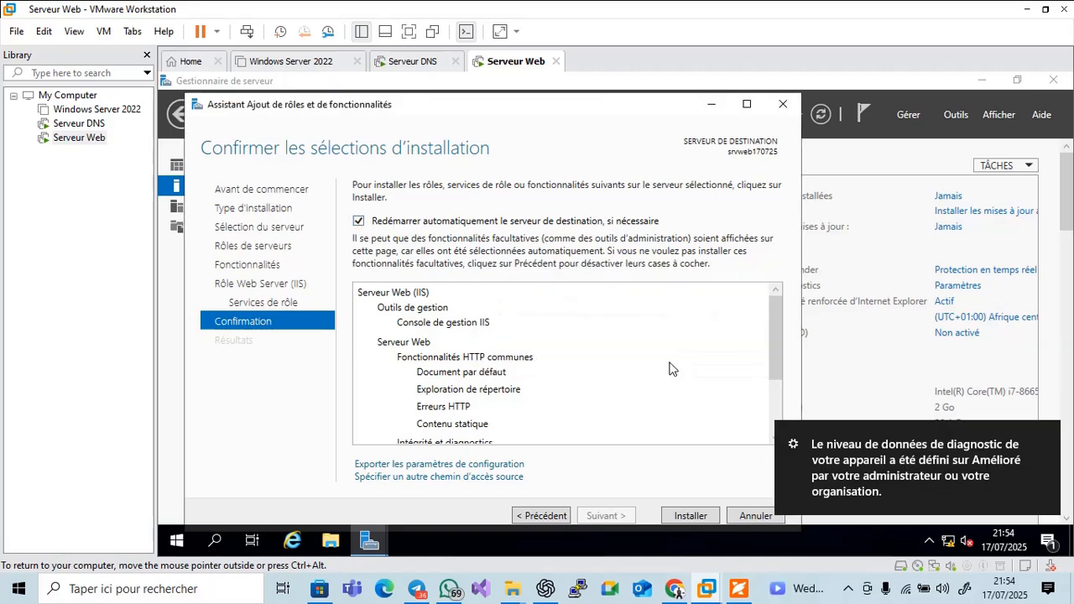
pyautogui.click(684, 516)
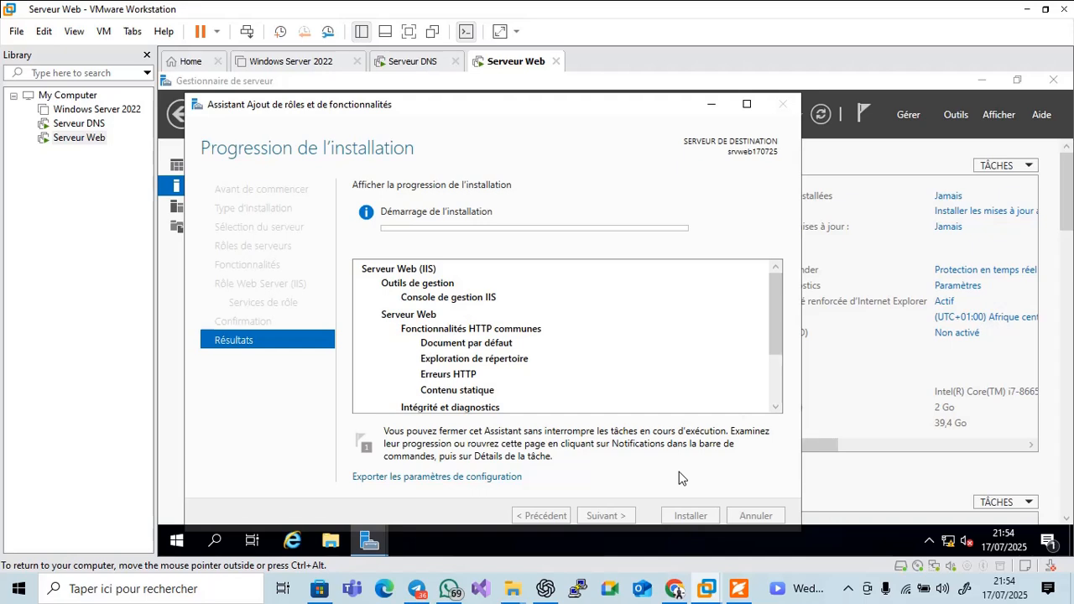
# Close the completed IIS wizard and show Foxit slide 17/34, 'Test du serveur Web'
pyautogui.click(849, 592)
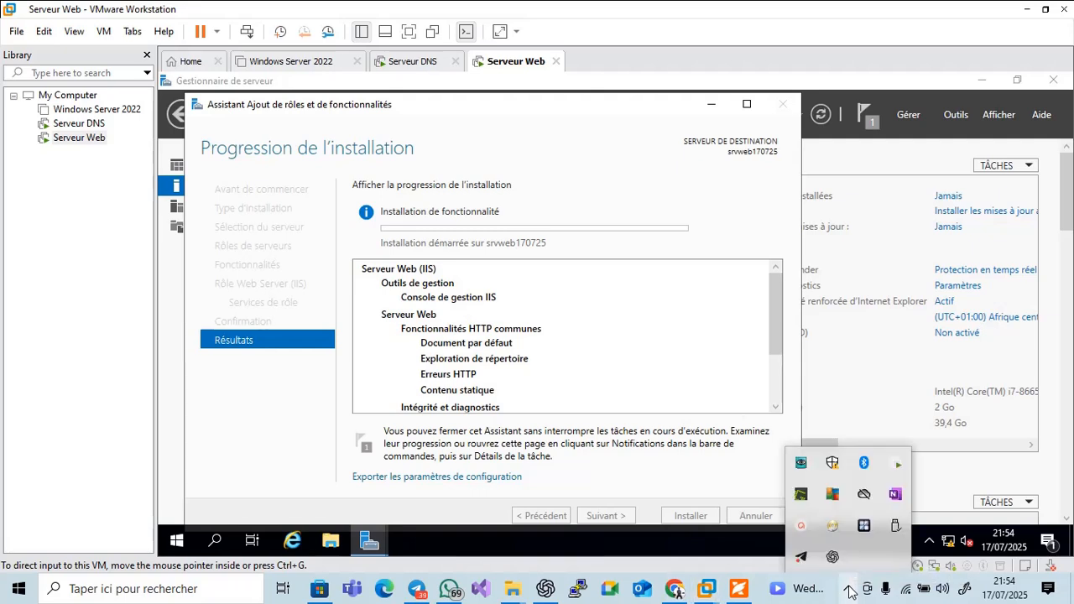
pyautogui.click(816, 530)
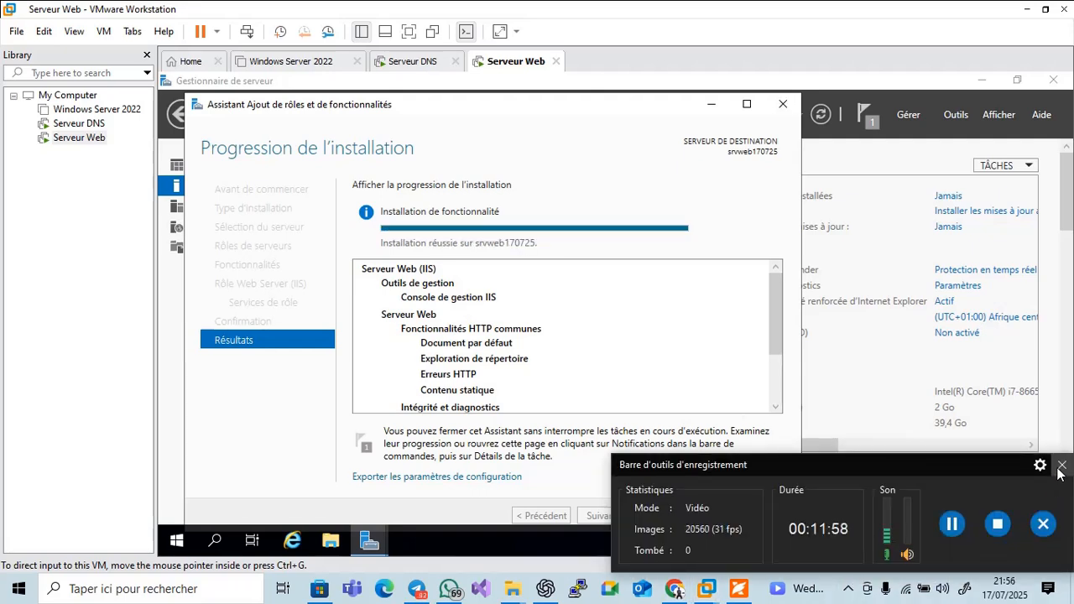
pyautogui.click(1061, 466)
pyautogui.click(850, 597)
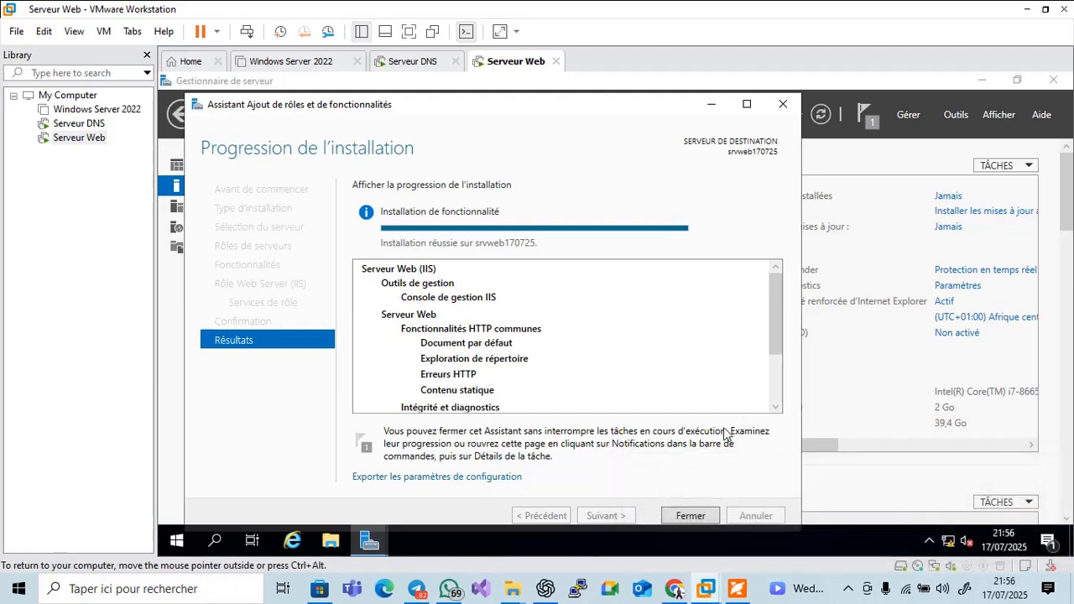
pyautogui.click(714, 517)
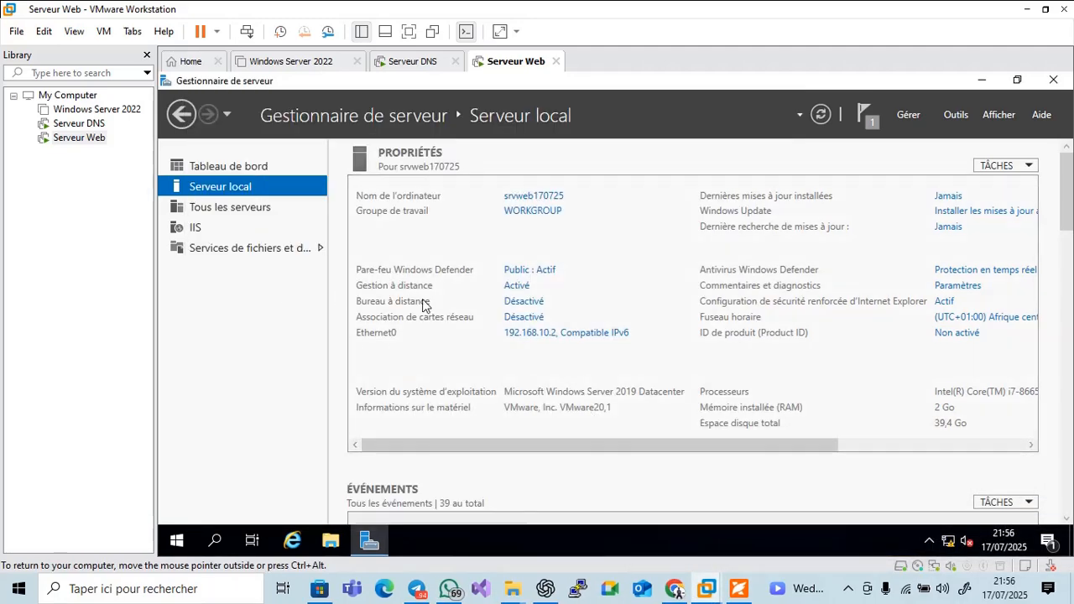
pyautogui.click(739, 588)
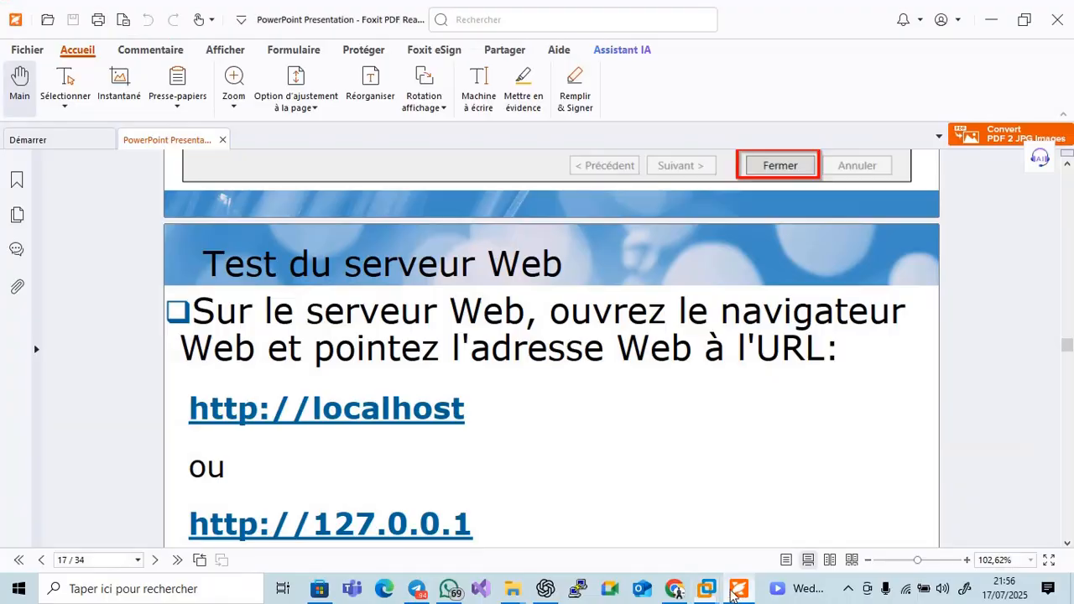
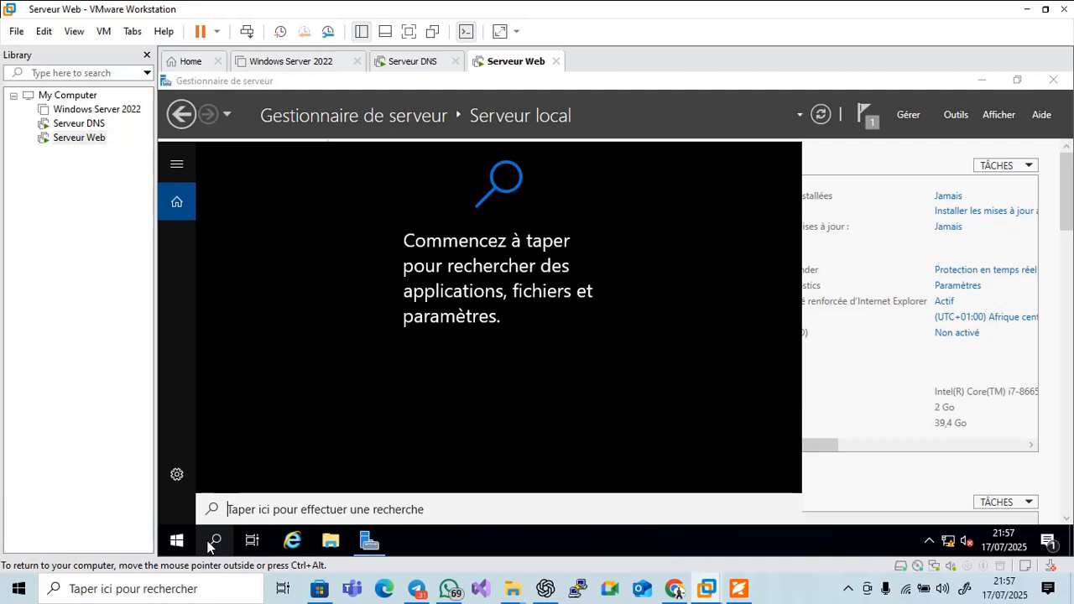
pyautogui.write('ED')
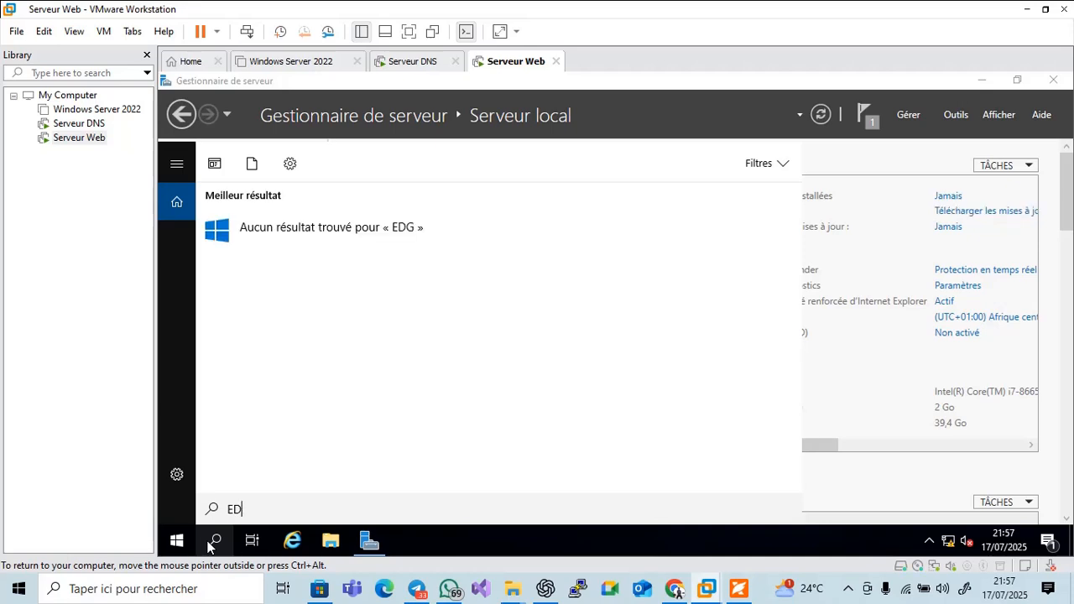
pyautogui.press('BackSpace')
pyautogui.write('MI')
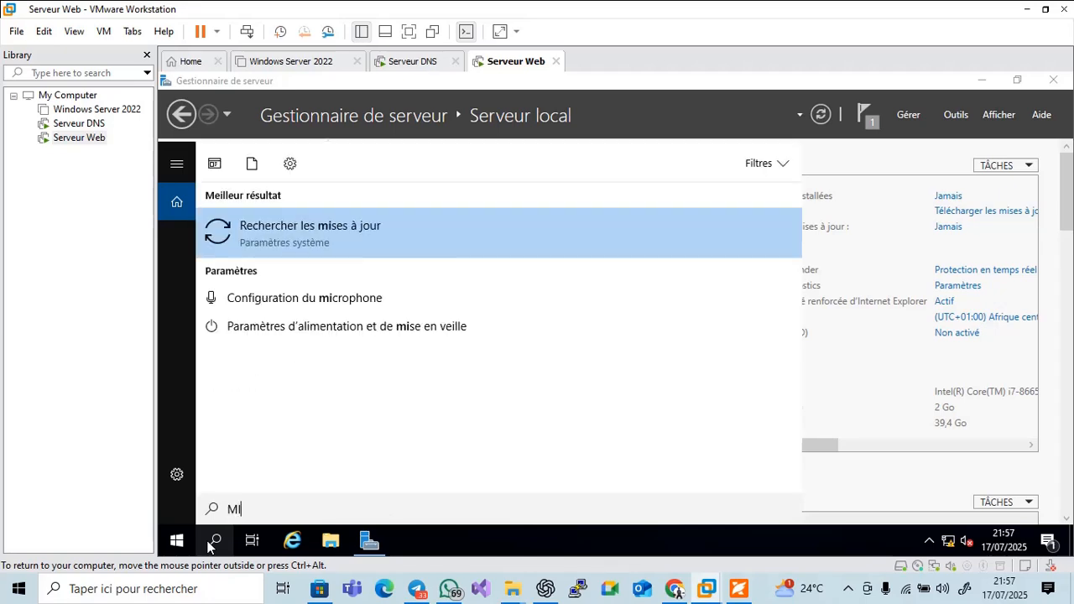
pyautogui.write('CR')
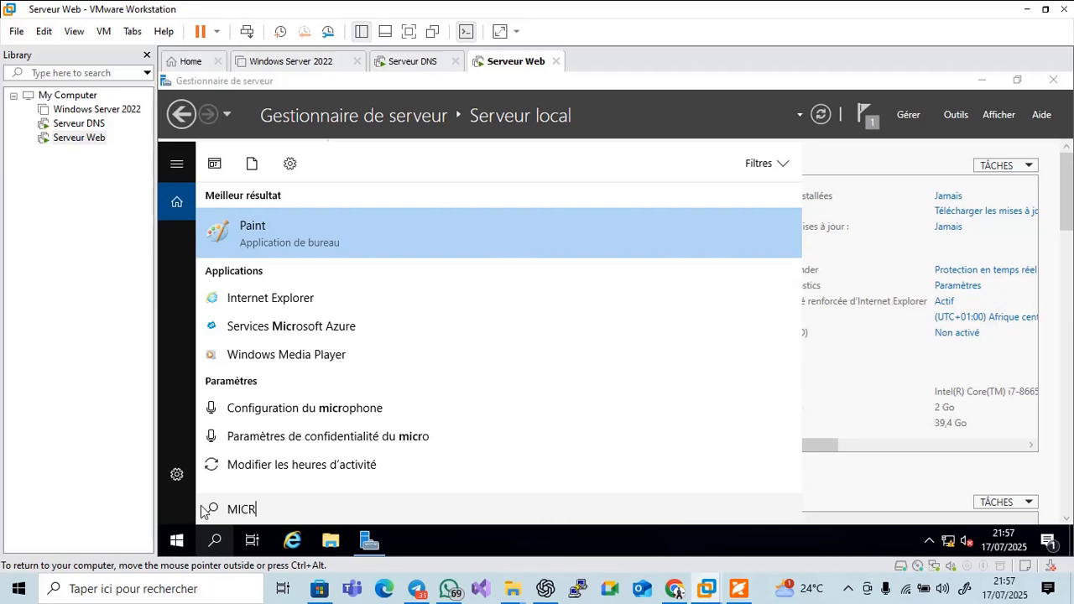
pyautogui.click(256, 302)
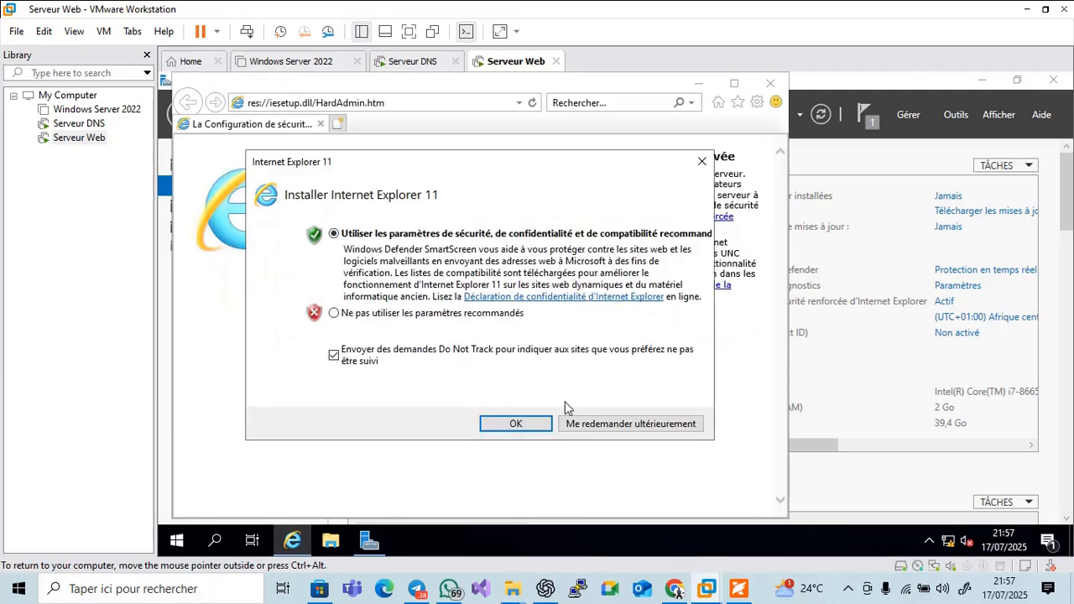
pyautogui.click(517, 425)
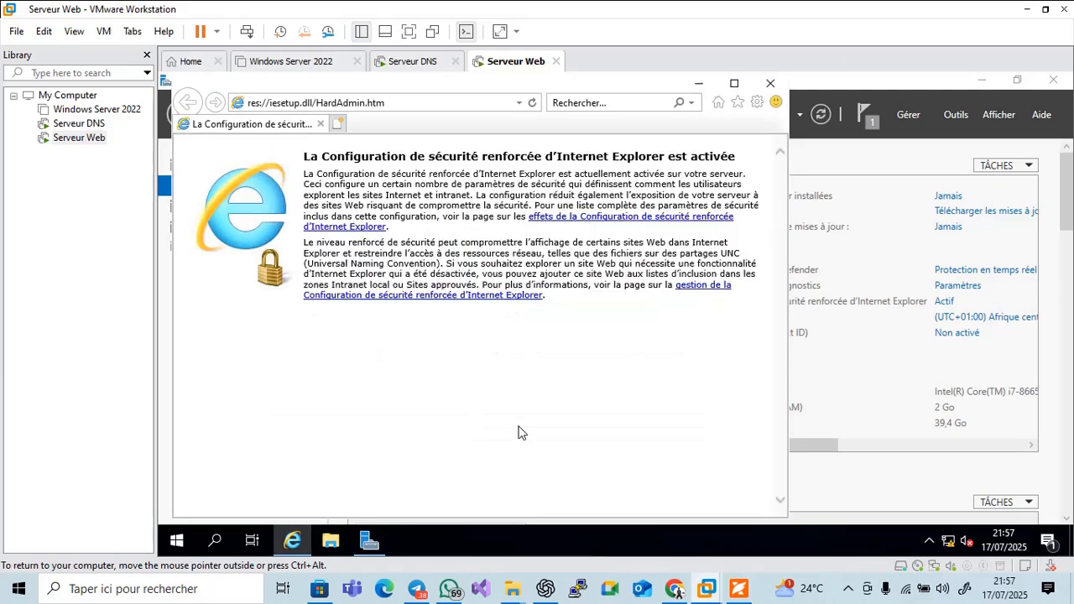
pyautogui.click(326, 107)
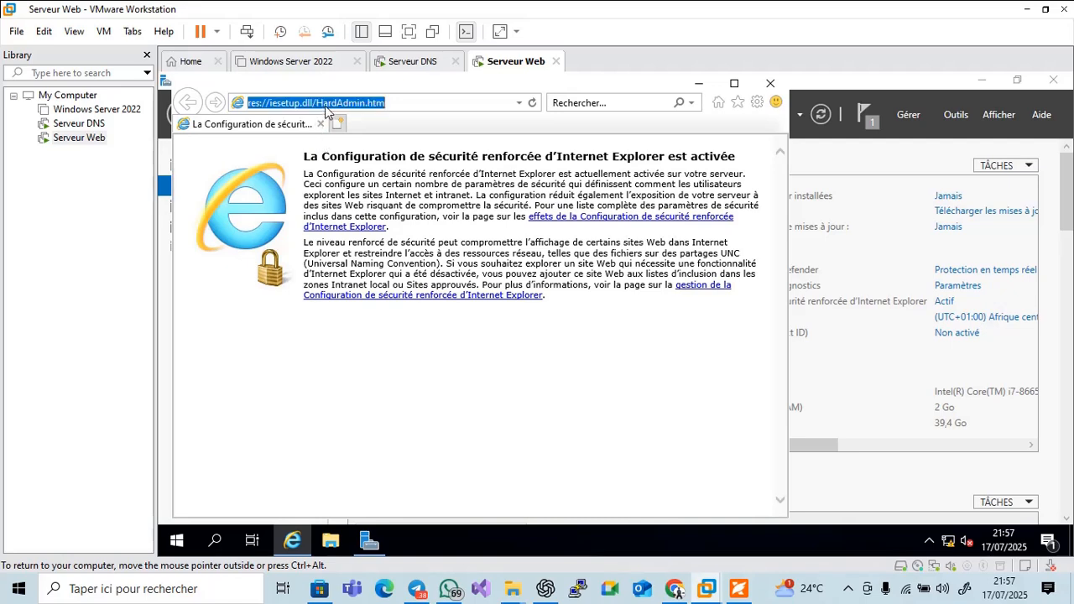
pyautogui.write('loc')
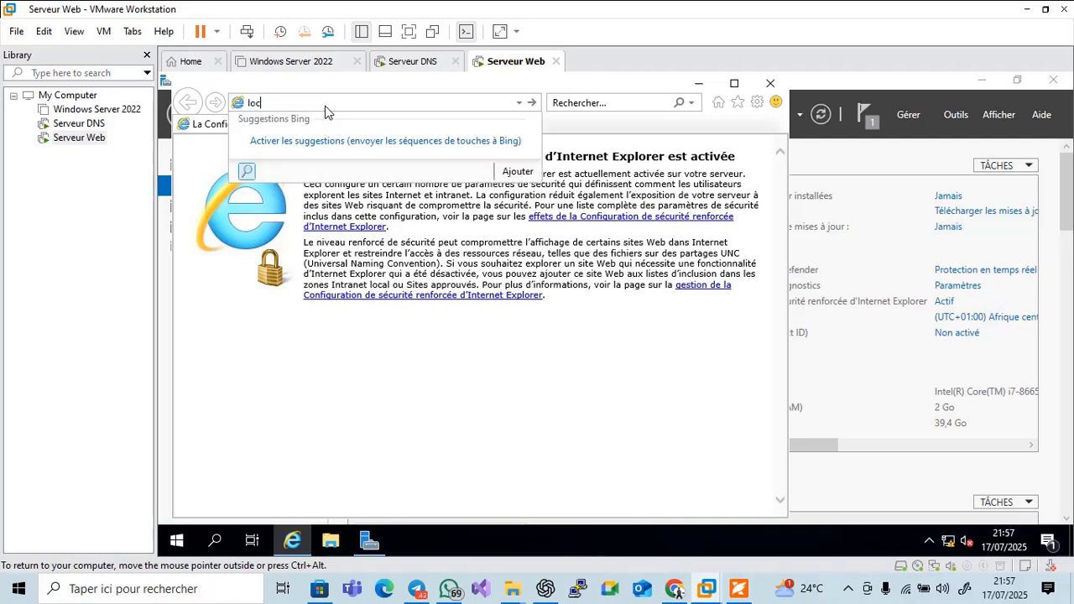
pyautogui.write('alhost')
pyautogui.press('Return')
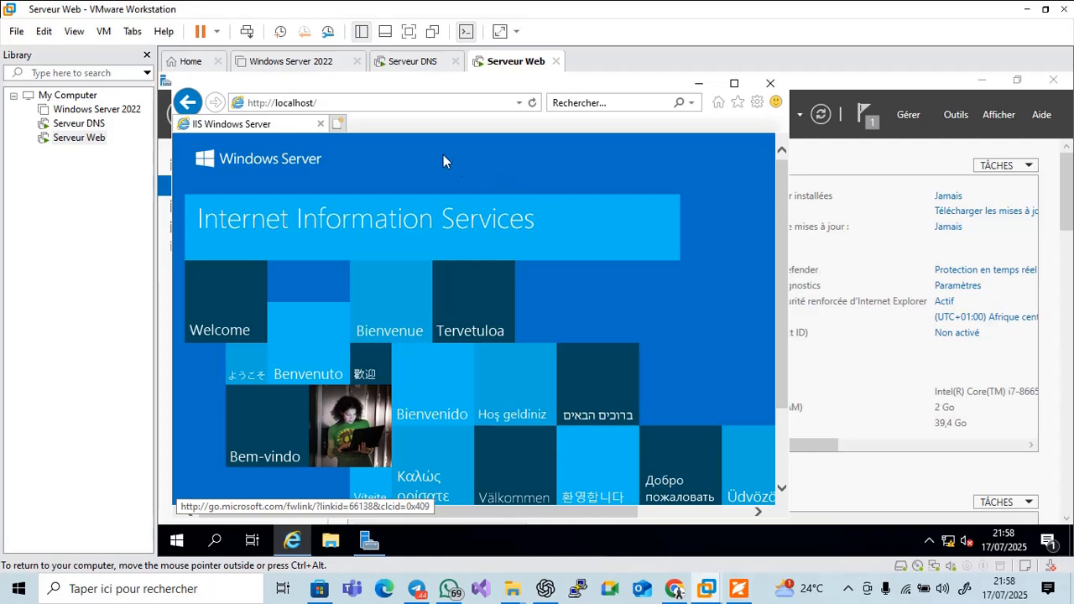
# Load 127.0.0.1 in a new tab despite the unsecured warning, then minimize the browser and bring up the PDF
pyautogui.click(342, 129)
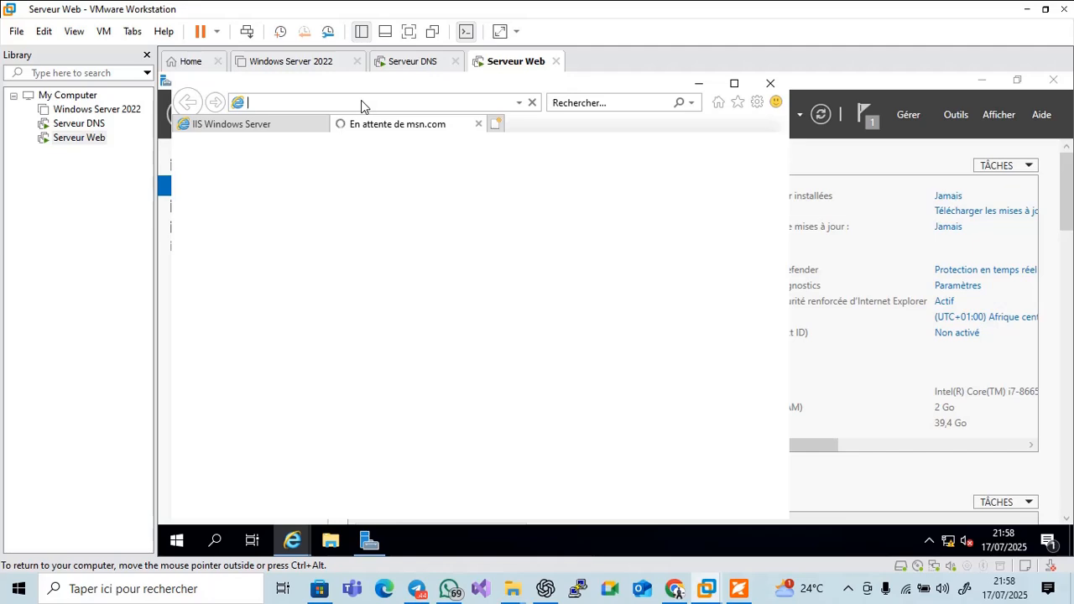
pyautogui.write('127')
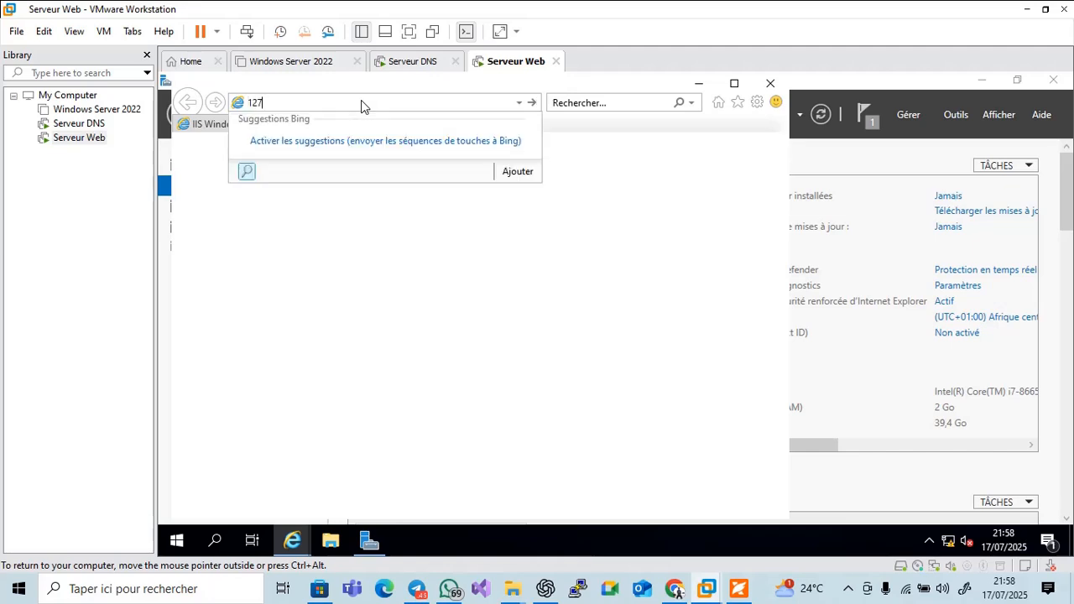
pyautogui.write('.0.0.1')
pyautogui.press('Return')
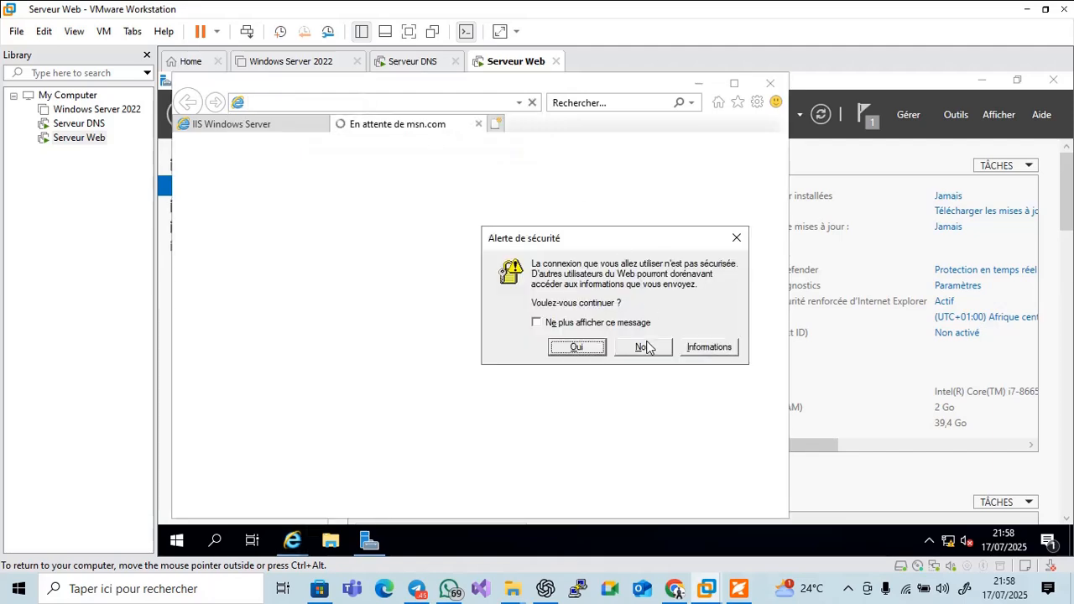
pyautogui.click(579, 349)
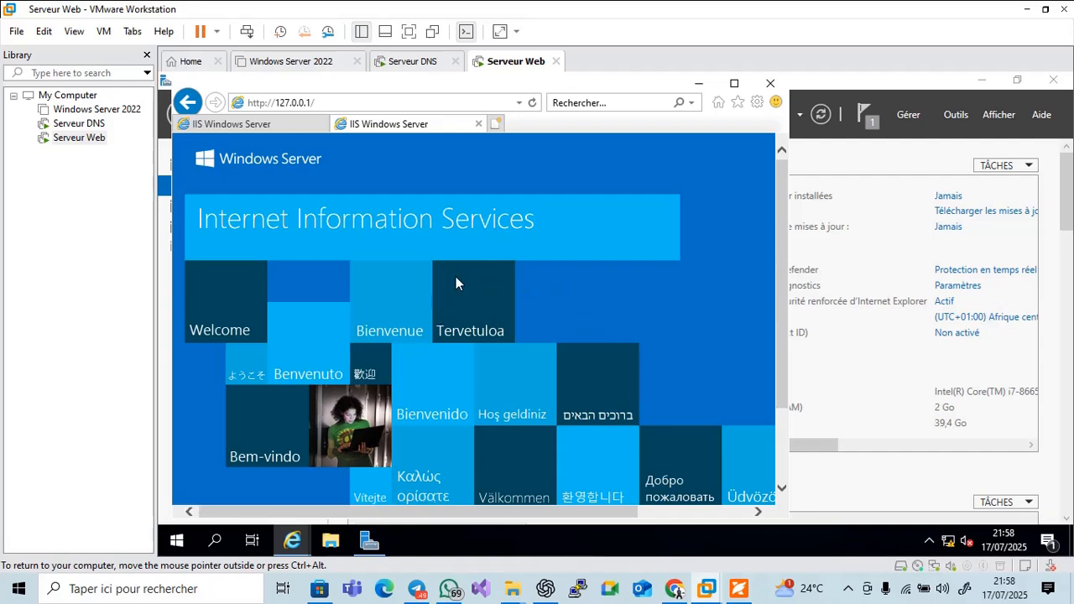
pyautogui.click(735, 83)
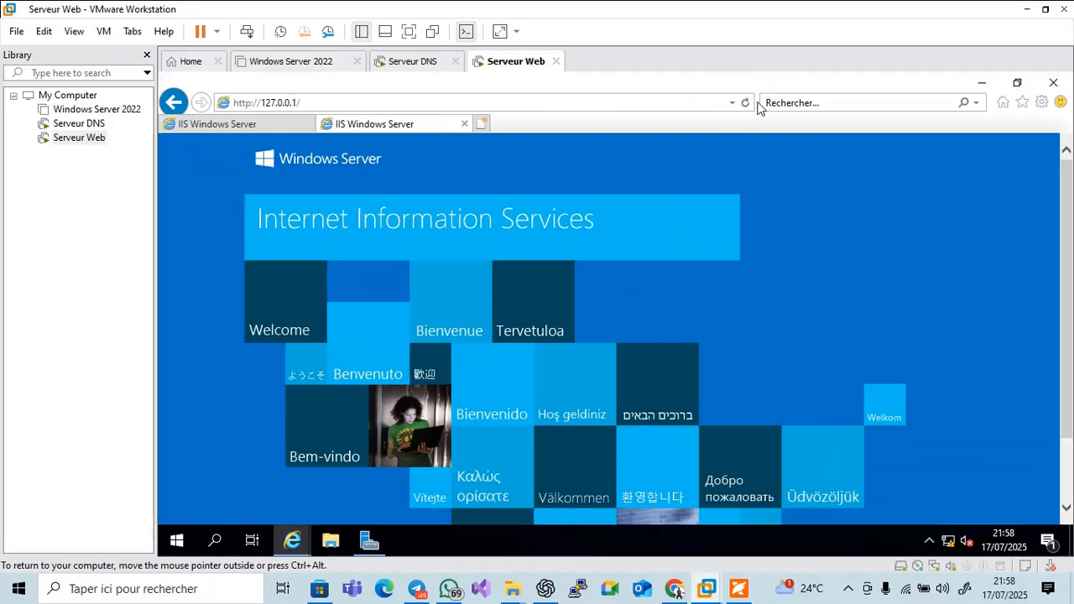
pyautogui.click(982, 82)
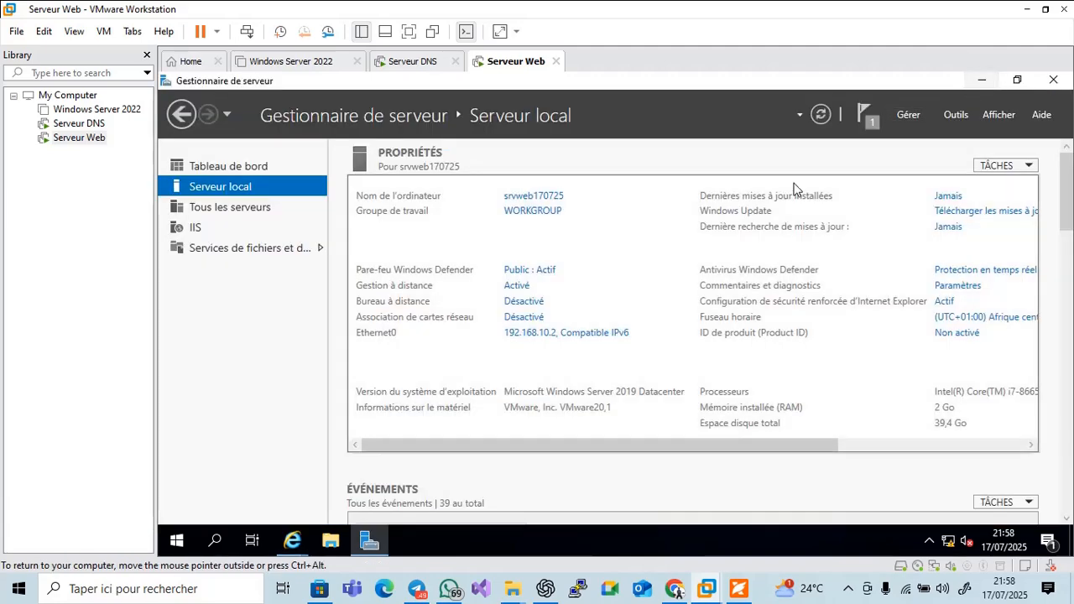
pyautogui.click(738, 588)
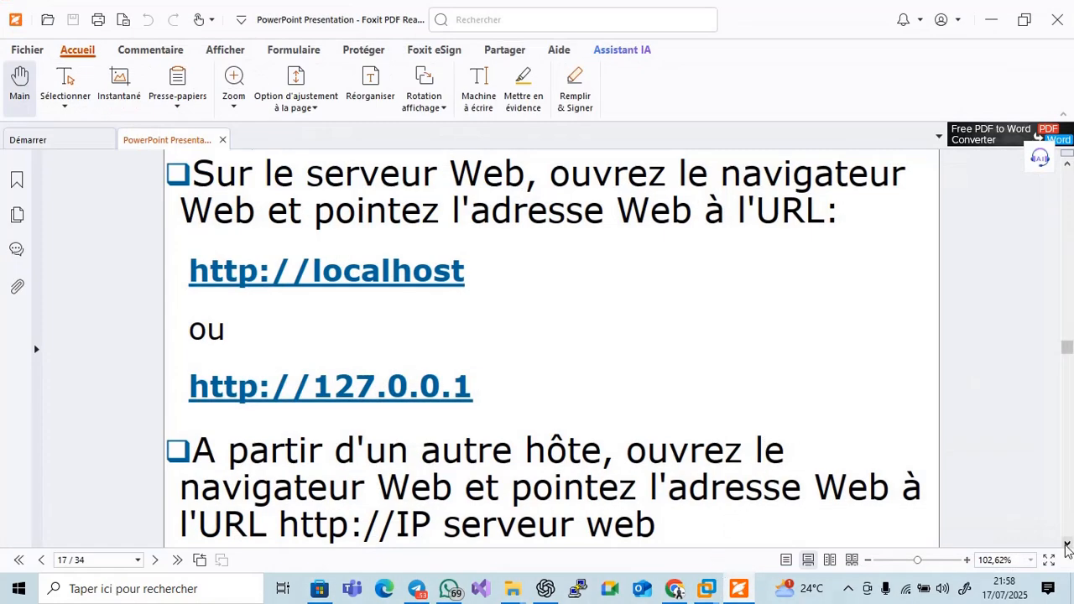
# Scroll slide 17 down to the 192.168.99.12 remote-access example, then return to VMware Workstation
pyautogui.click(1067, 542)
pyautogui.click(1067, 542)
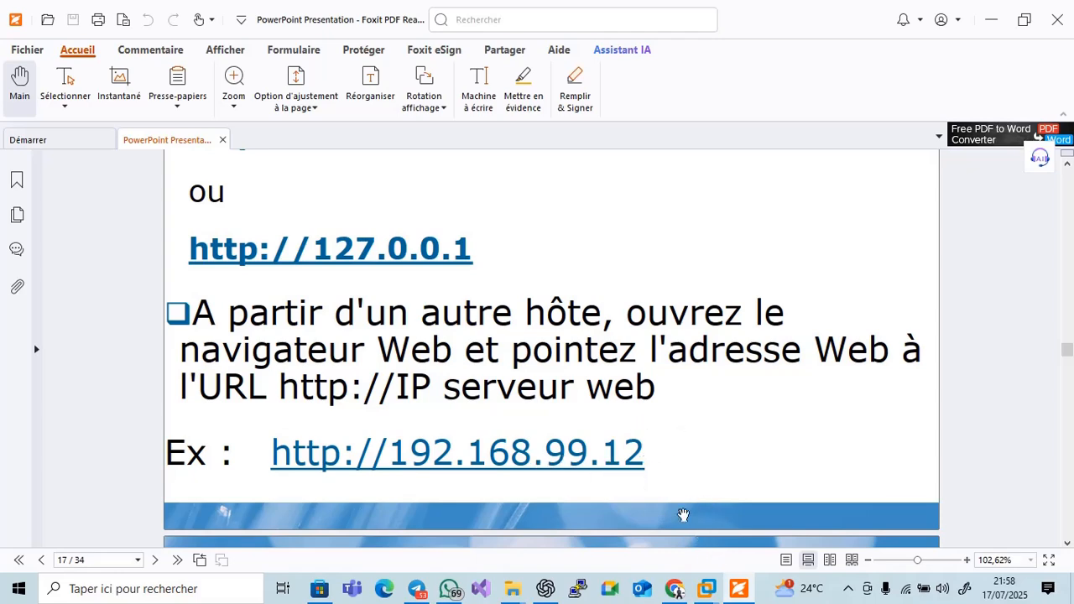
pyautogui.moveTo(710, 594)
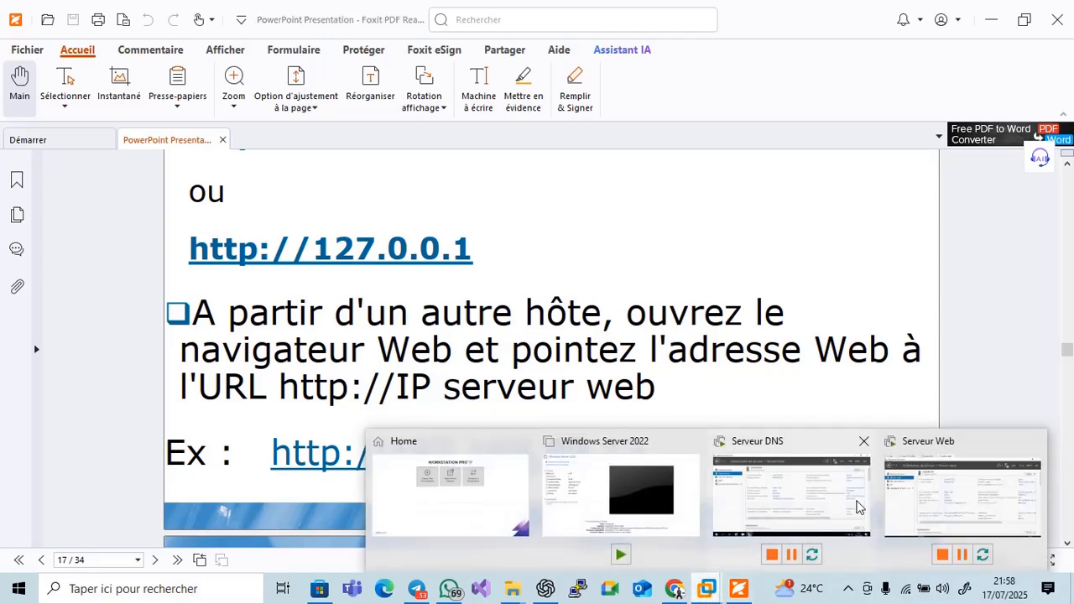
pyautogui.click(963, 495)
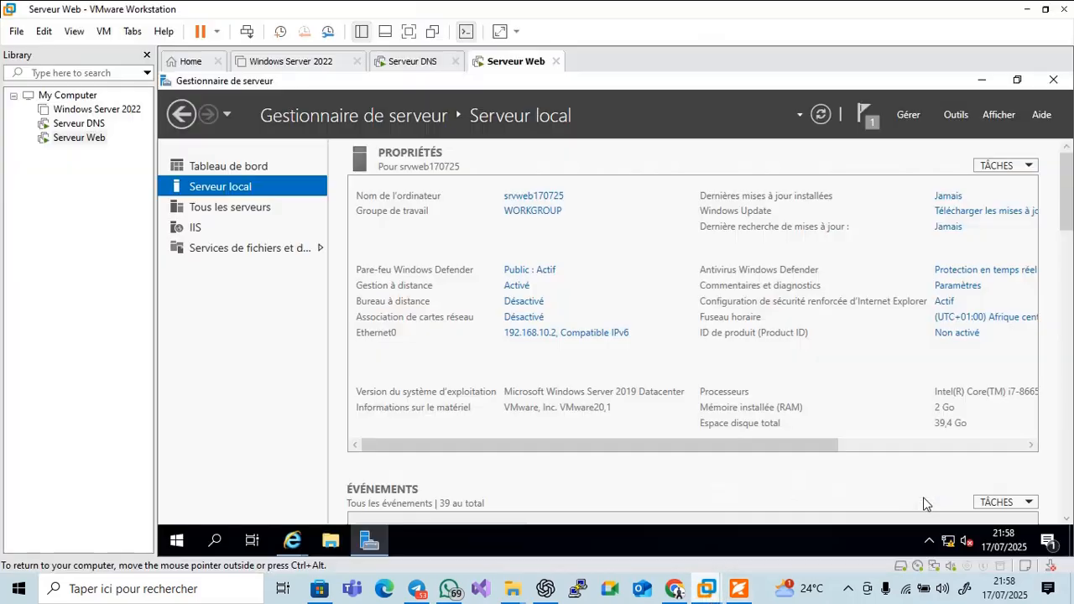
# On the Serveur DNS VM, start Internet Explorer with the recommended settings
pyautogui.click(408, 62)
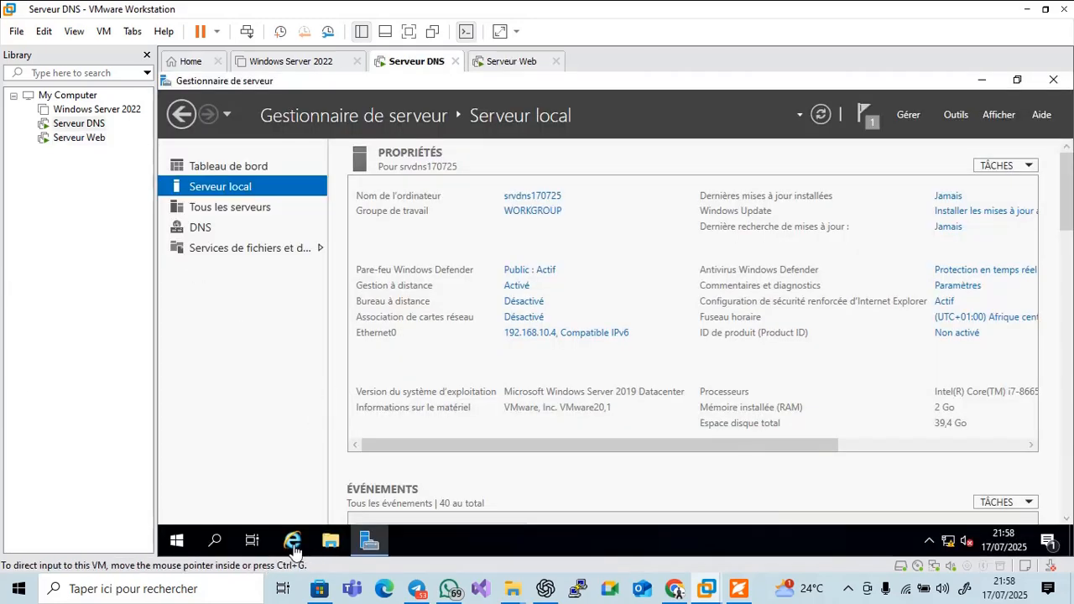
pyautogui.click(292, 542)
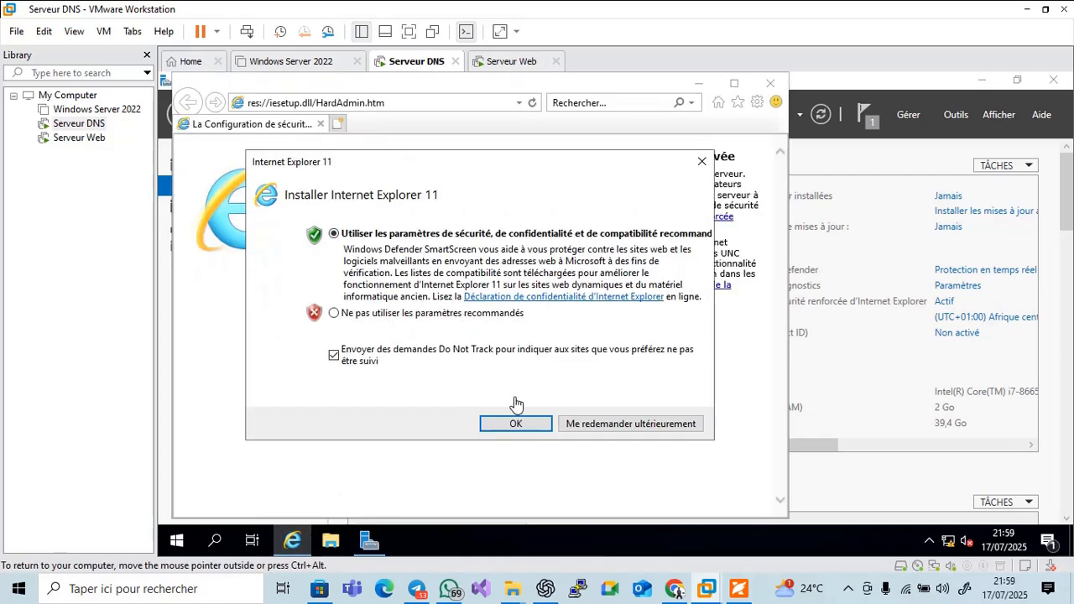
pyautogui.click(517, 422)
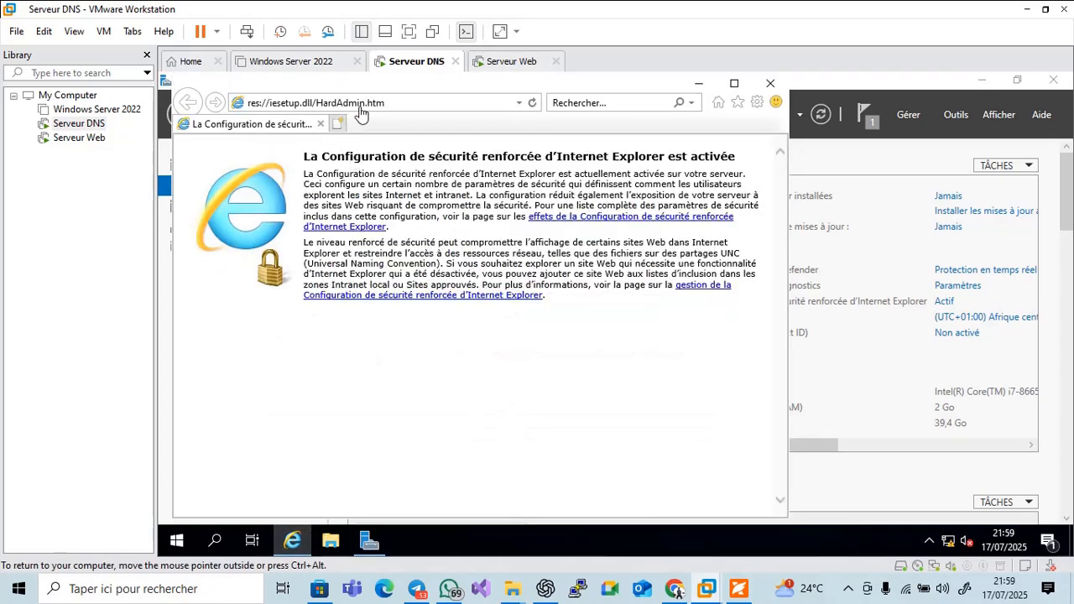
pyautogui.click(407, 105)
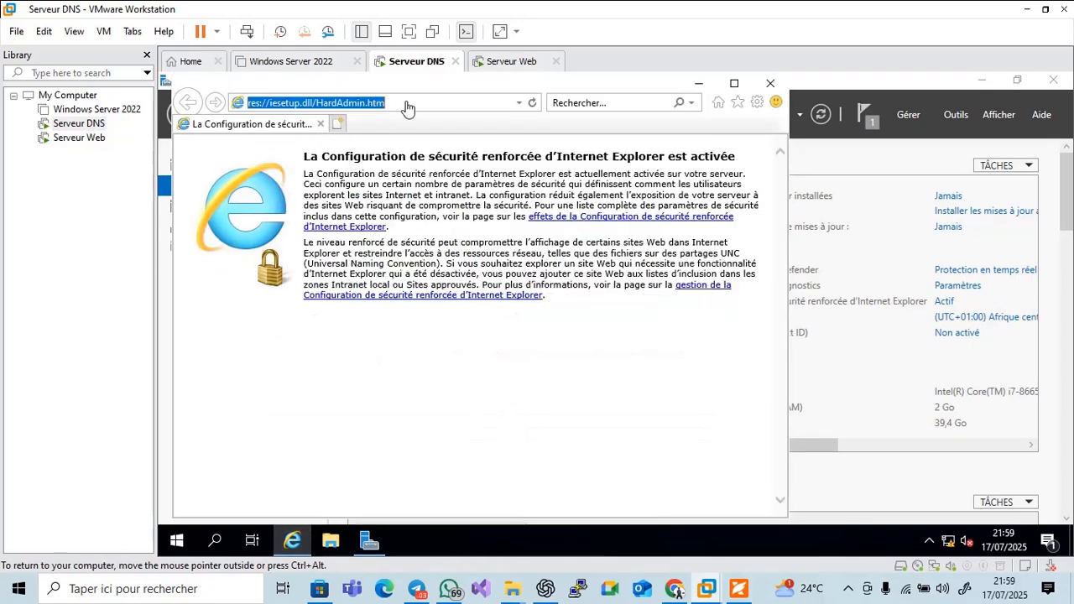
pyautogui.rightClick(409, 63)
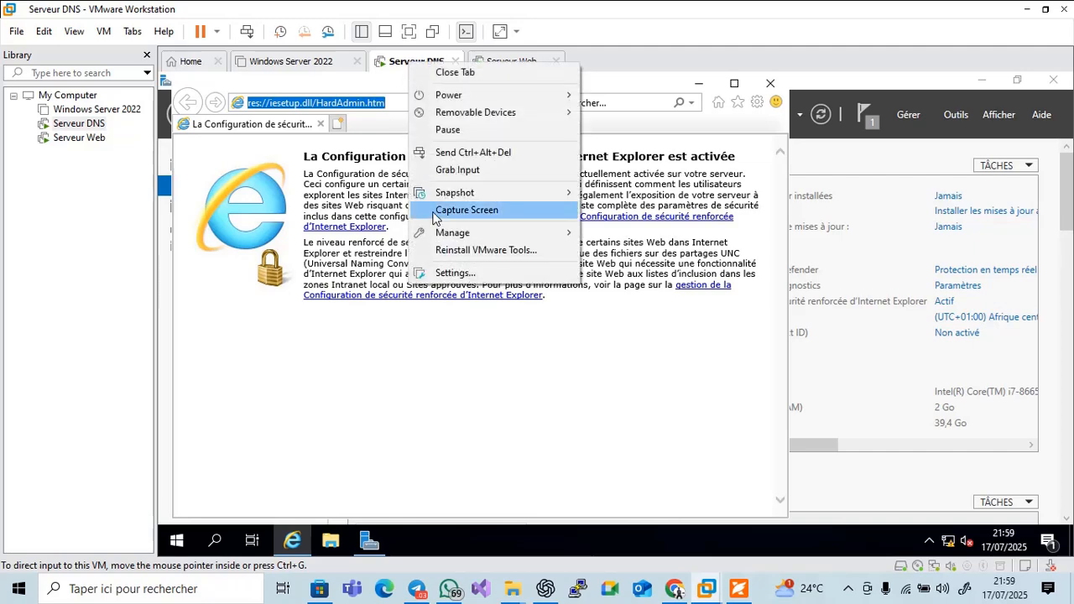
pyautogui.click(454, 292)
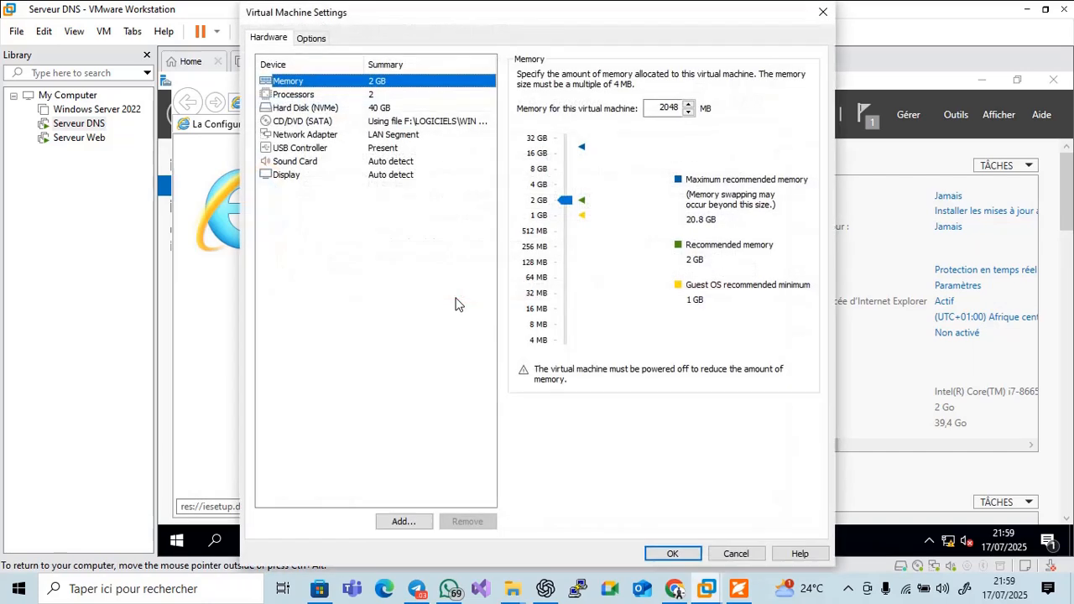
pyautogui.click(393, 147)
pyautogui.click(378, 135)
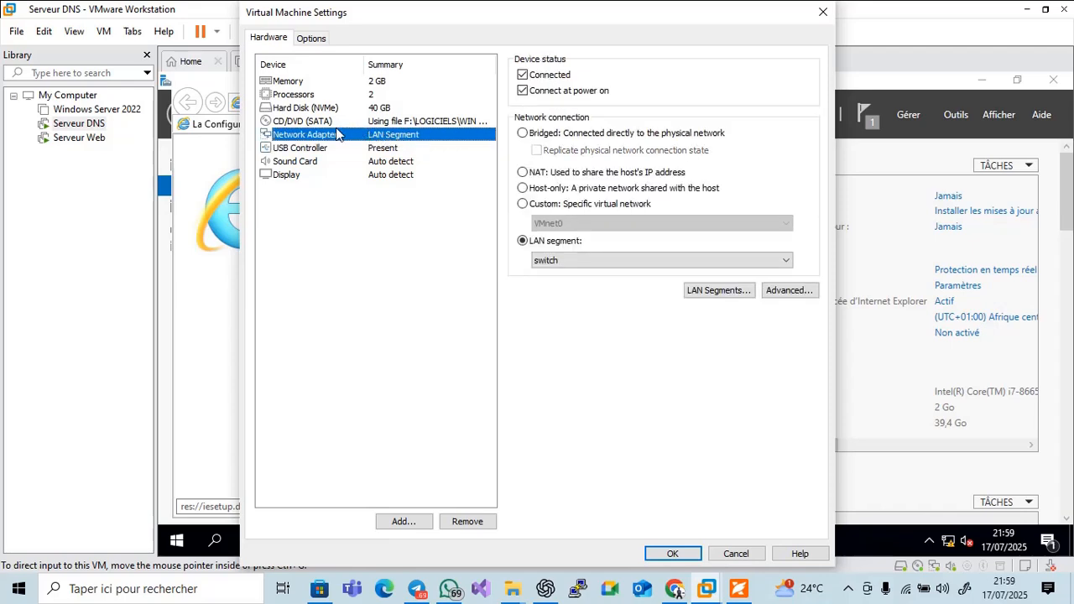
pyautogui.click(564, 263)
pyautogui.click(561, 263)
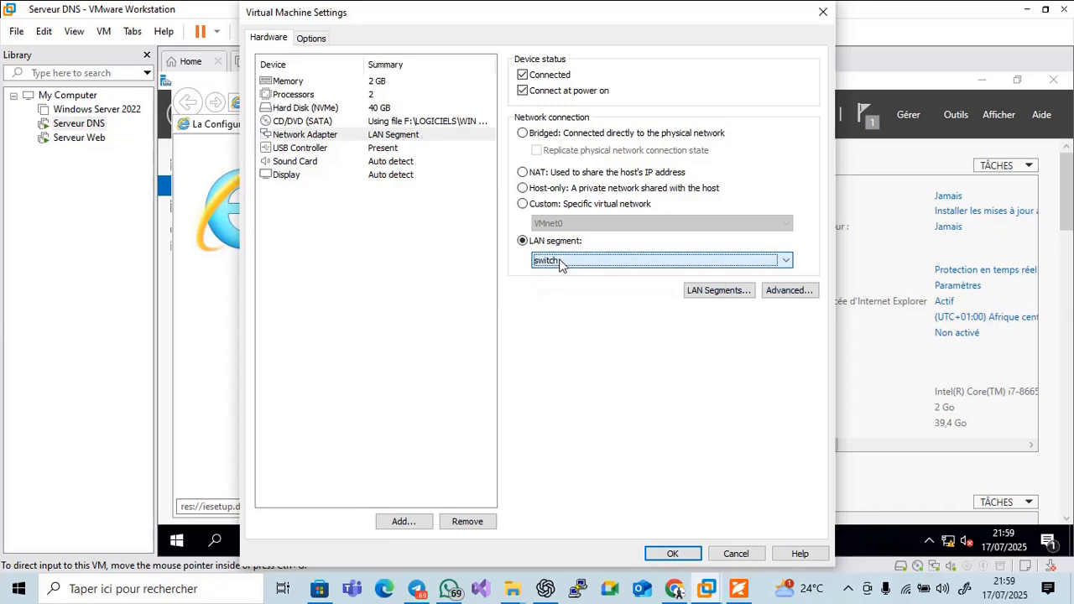
pyautogui.click(559, 260)
pyautogui.click(560, 263)
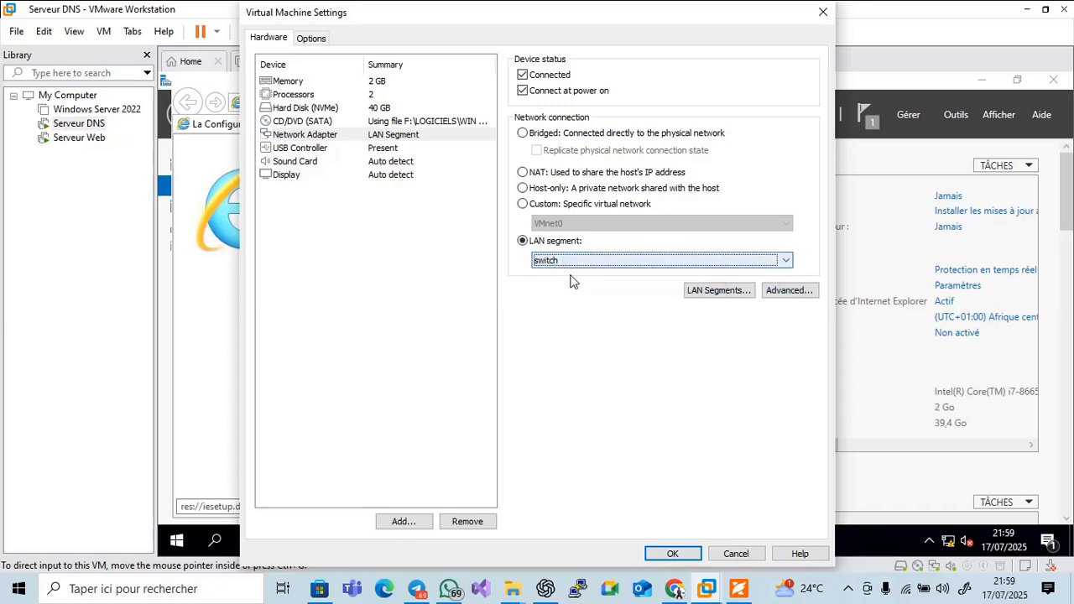
pyautogui.click(674, 554)
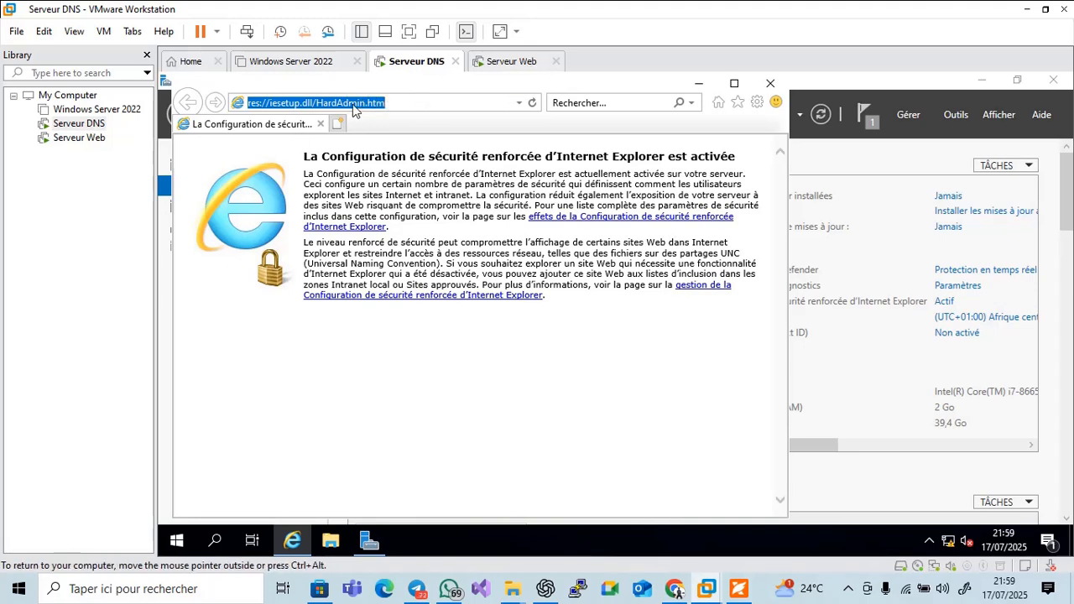
pyautogui.write('192')
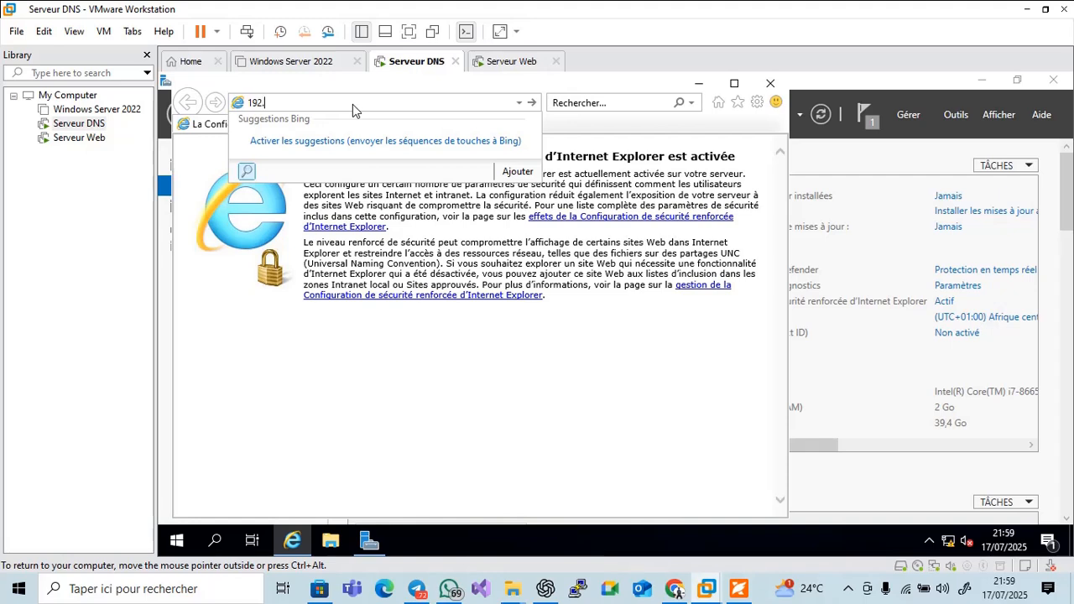
pyautogui.write('.168.10.2')
pyautogui.press('Return')
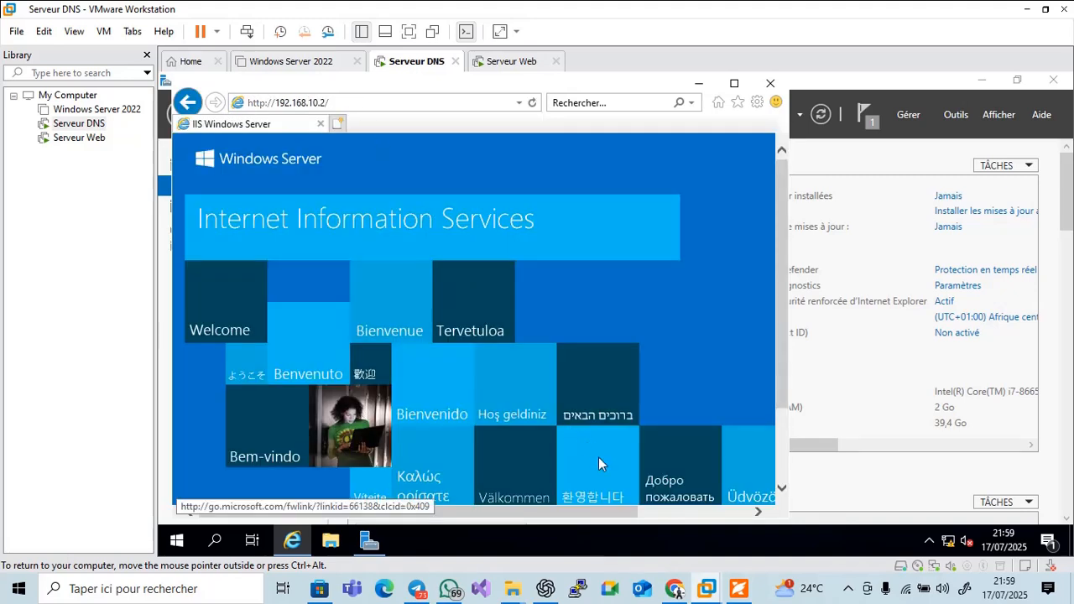
# Scroll the PDF past the IIS welcome screenshot to slide 19 on launching IIS Manager, then return to VMware
pyautogui.click(739, 588)
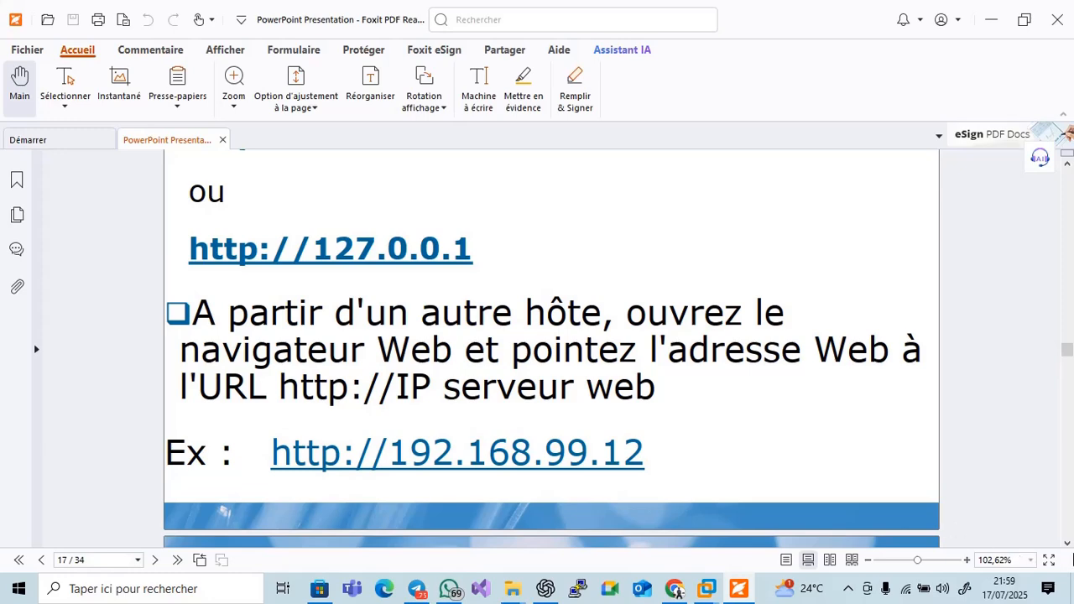
pyautogui.click(1066, 543)
pyautogui.click(1066, 543)
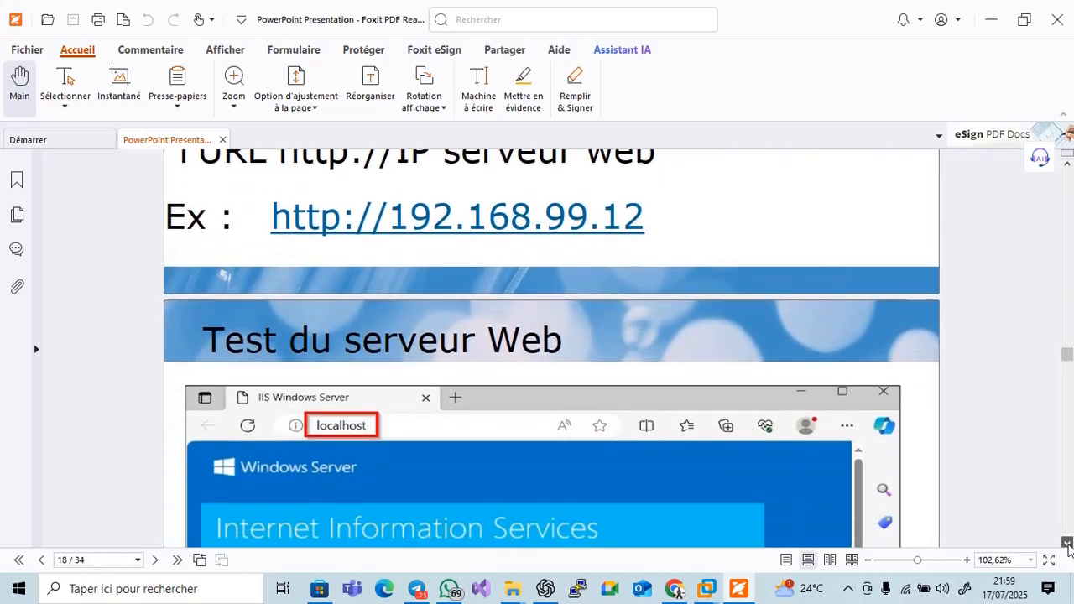
pyautogui.click(1067, 543)
pyautogui.click(1067, 543)
pyautogui.click(1066, 543)
pyautogui.click(1067, 543)
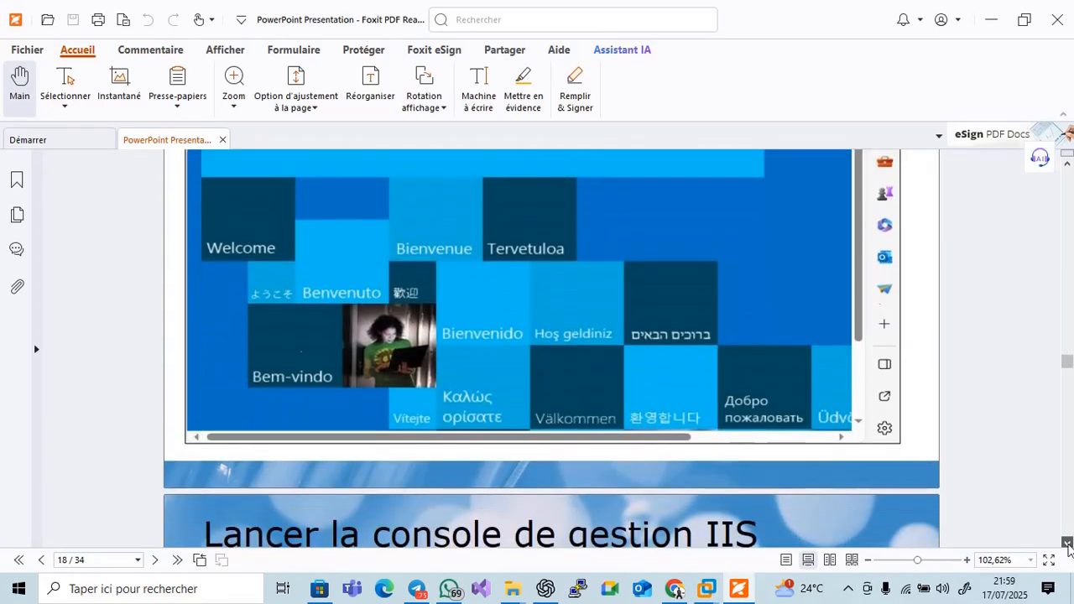
pyautogui.click(1066, 543)
pyautogui.click(1066, 543)
pyautogui.click(1067, 543)
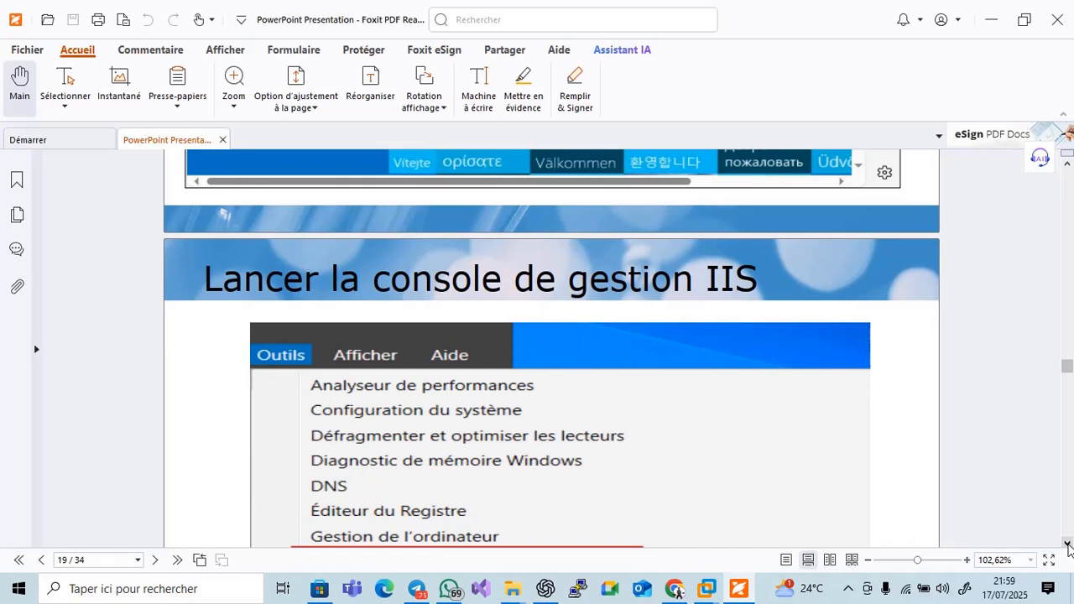
pyautogui.click(1067, 543)
pyautogui.click(1067, 543)
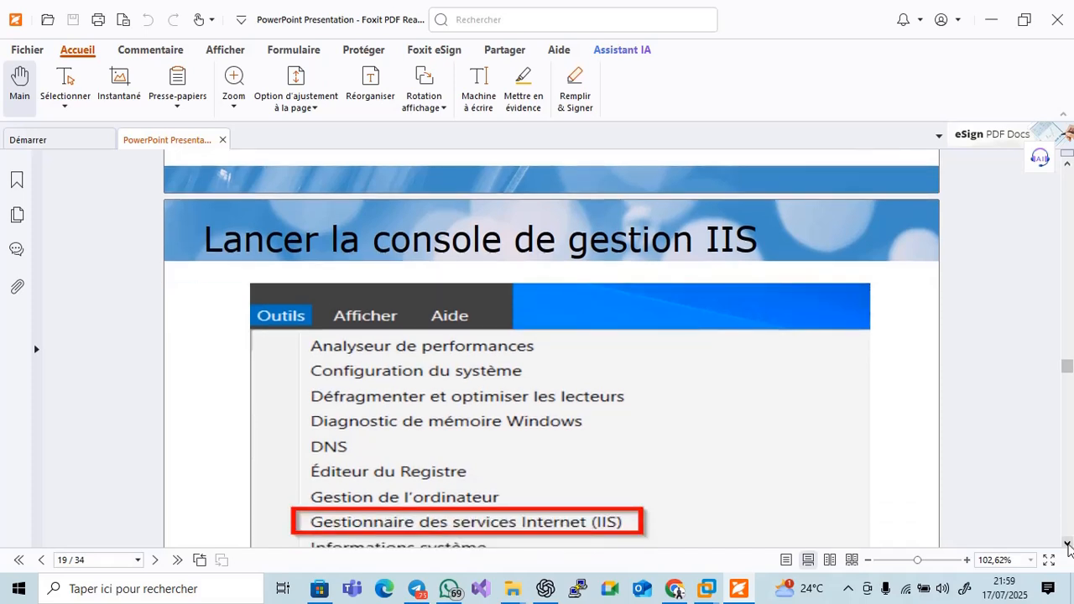
pyautogui.click(1067, 543)
pyautogui.click(1066, 543)
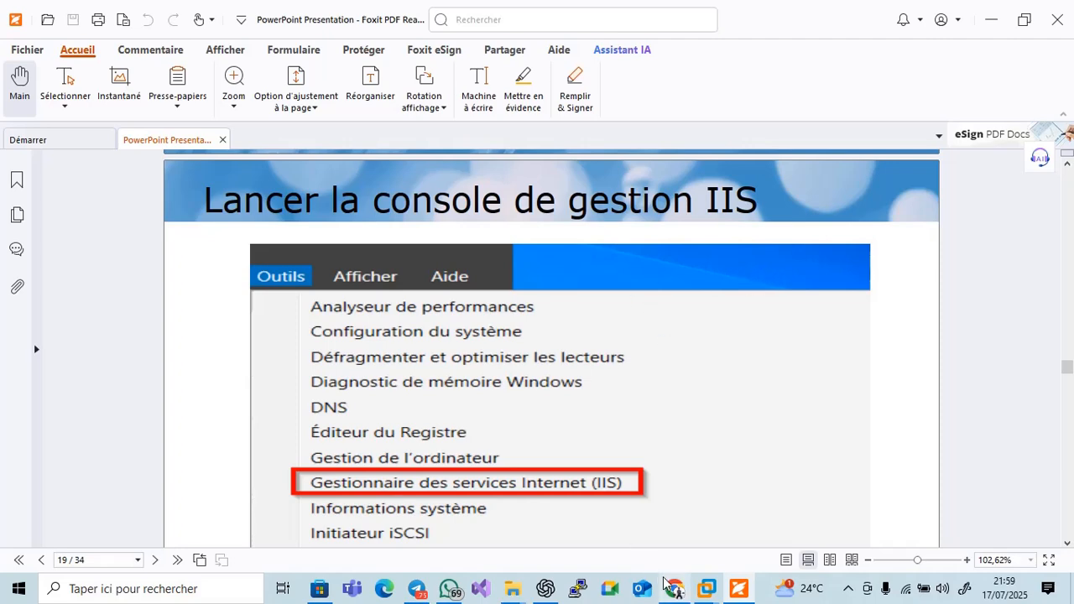
pyautogui.click(741, 591)
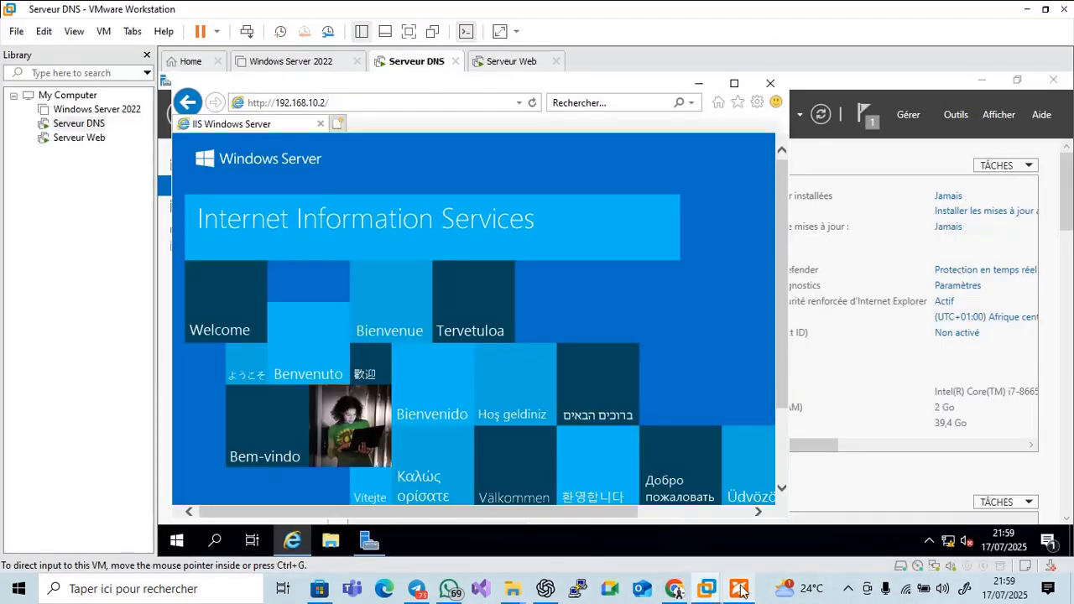
# On Serveur Web, launch Gestionnaire des services Internet (IIS) maximized and expand SRVWEB170725 > Sites
pyautogui.click(699, 84)
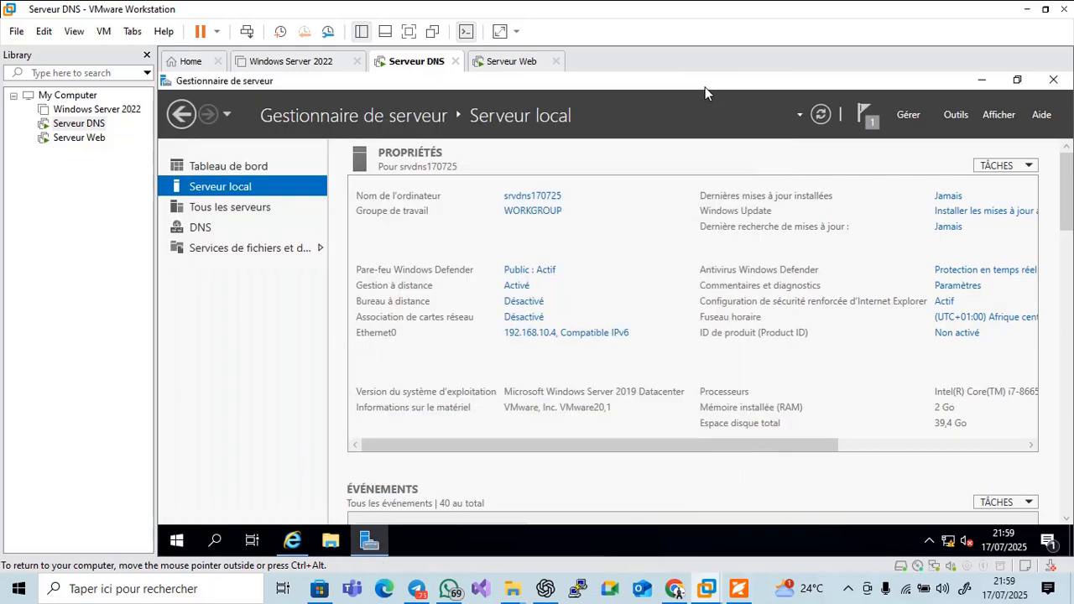
pyautogui.click(504, 62)
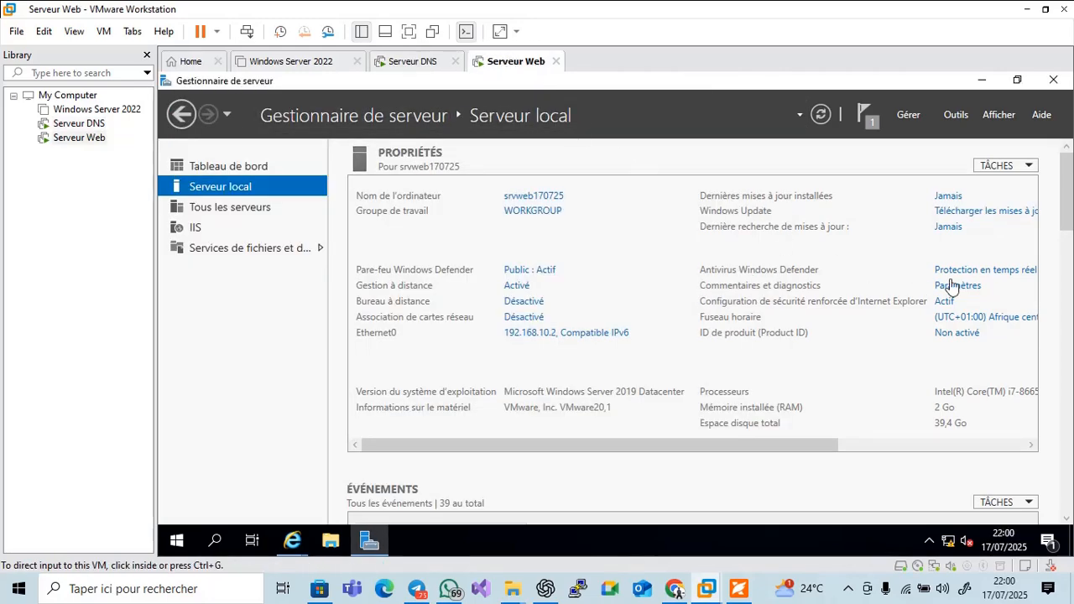
pyautogui.click(957, 117)
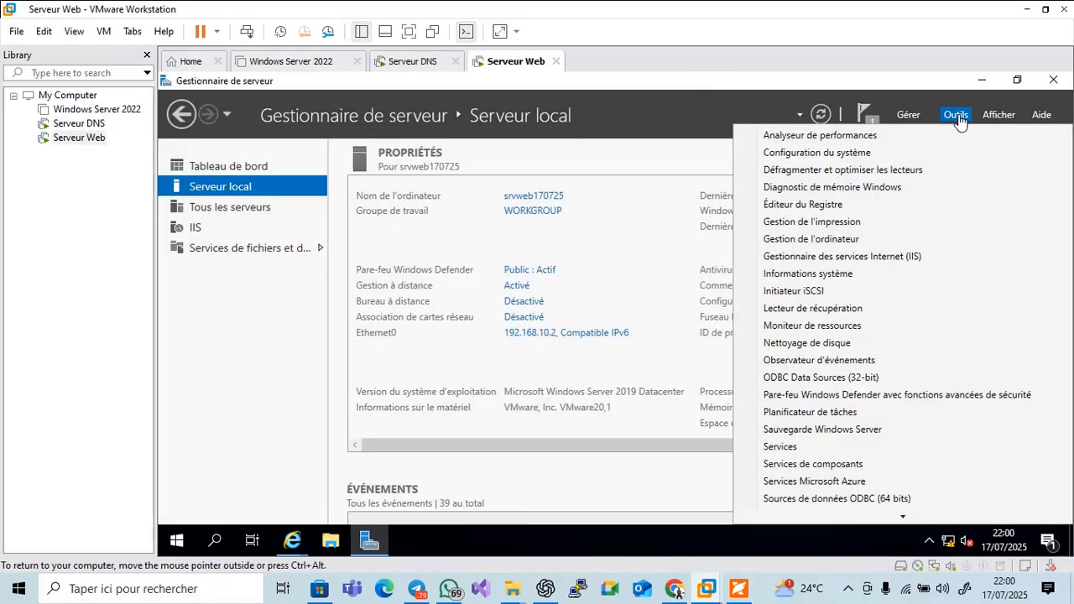
pyautogui.click(828, 257)
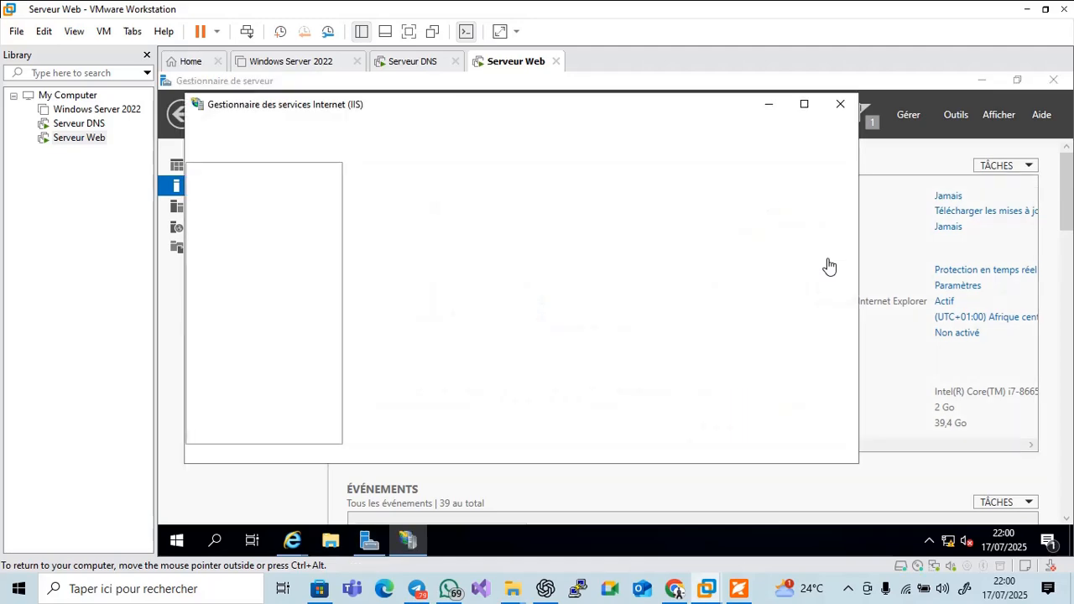
pyautogui.click(806, 107)
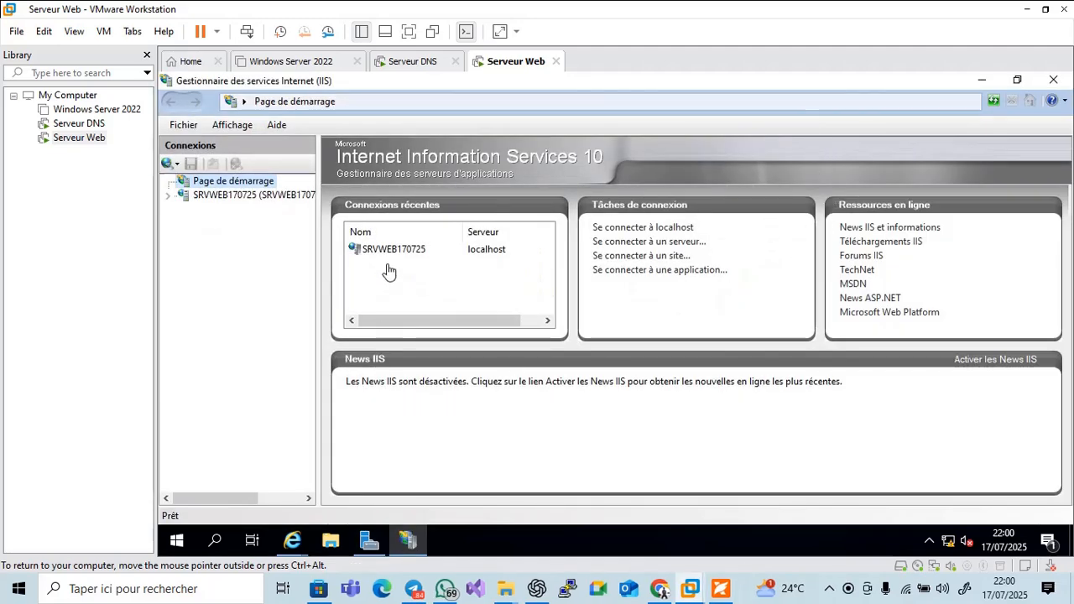
pyautogui.click(170, 198)
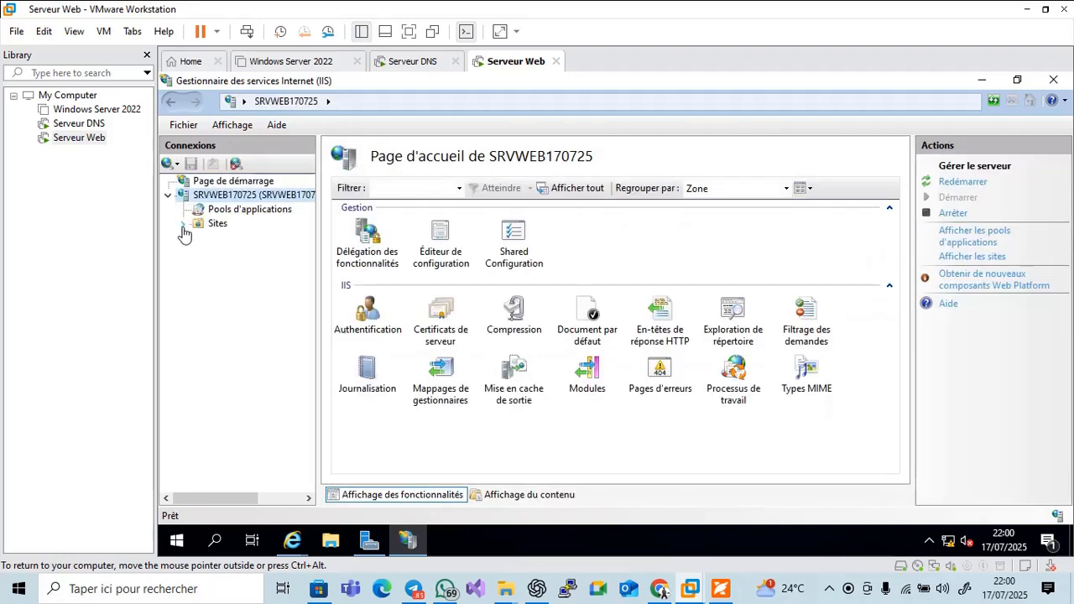
pyautogui.click(183, 225)
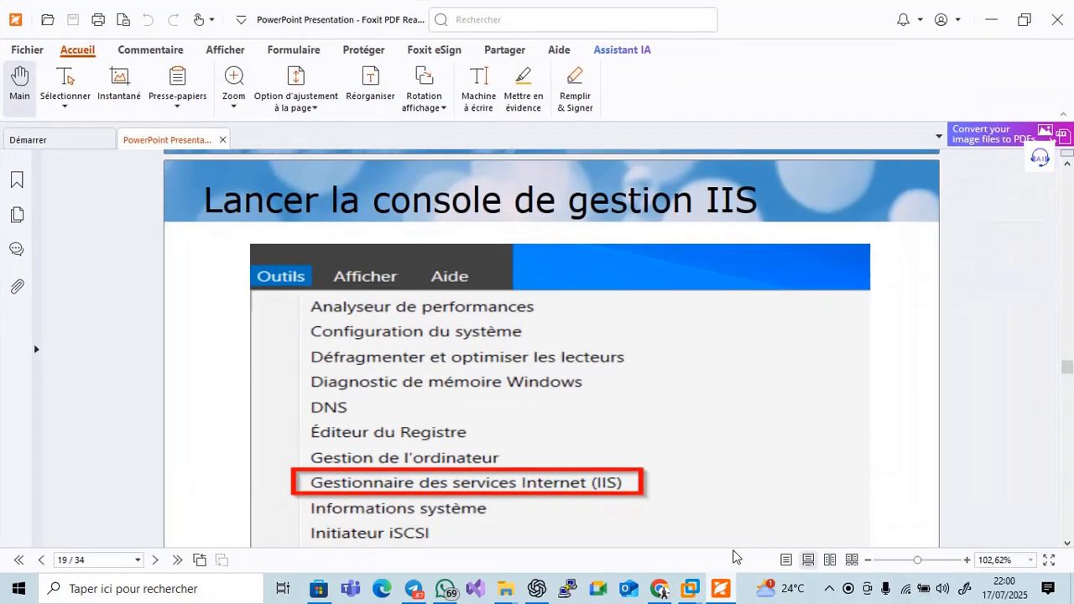
pyautogui.click(721, 588)
# Read the PDF on to slide 21, then select Default Web Site in IIS Manager's Connections tree
pyautogui.click(1067, 544)
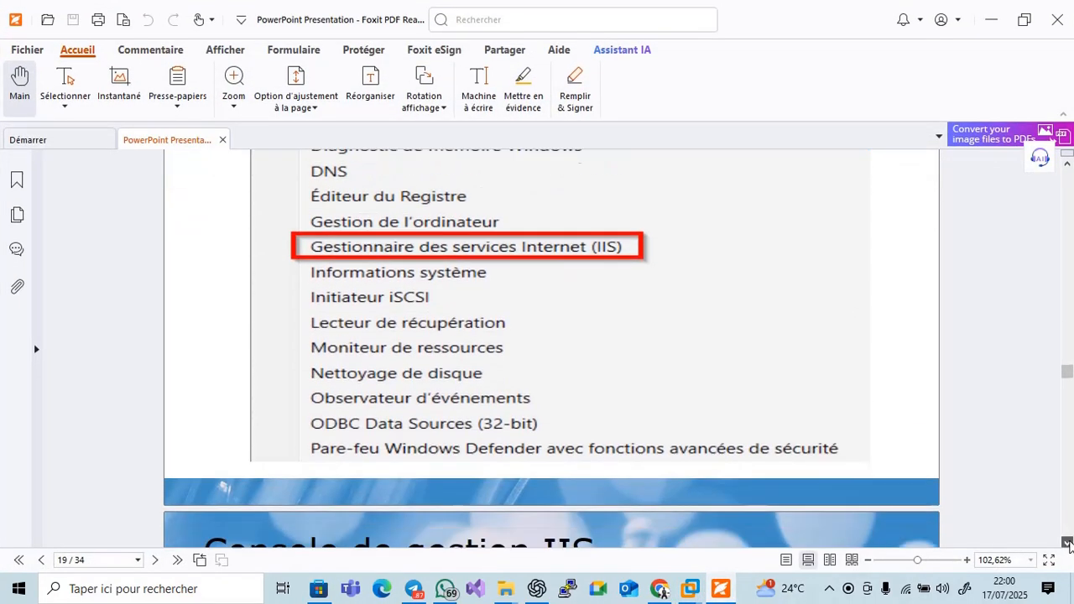
pyautogui.moveTo(1067, 544); pyautogui.dragTo(1066, 544)
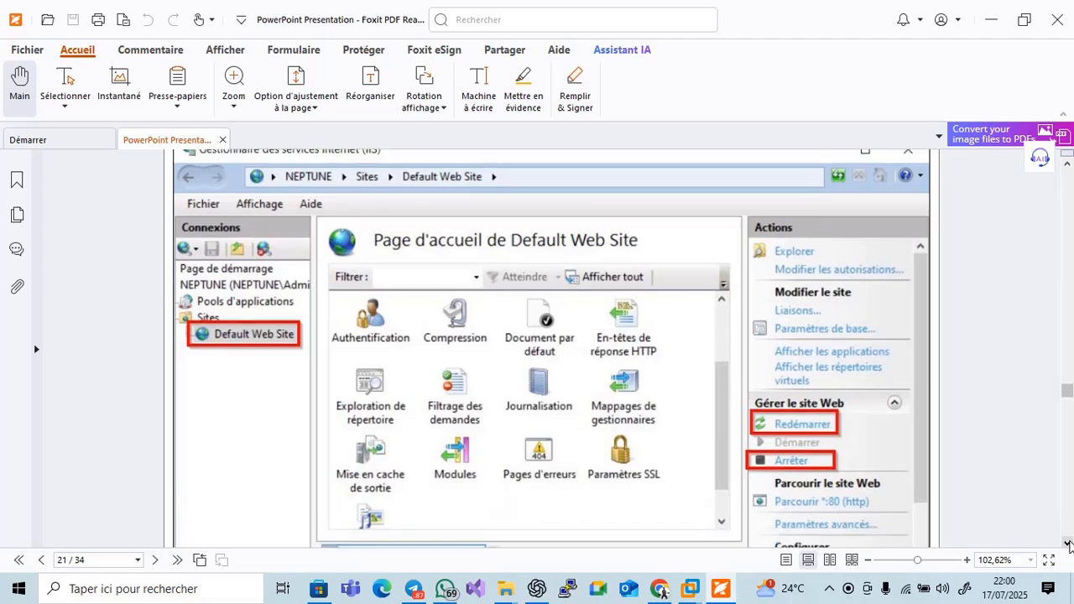
pyautogui.click(721, 589)
pyautogui.click(234, 240)
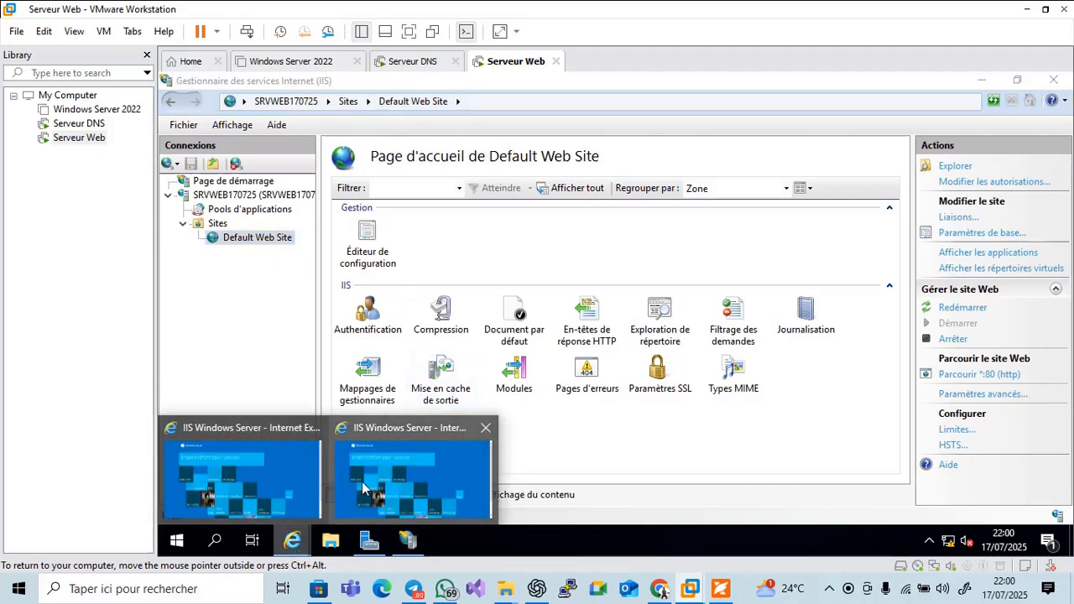
# View the IIS welcome page in Internet Explorer, return to IIS Manager, then bring up the PDF
pyautogui.click(403, 474)
pyautogui.click(408, 539)
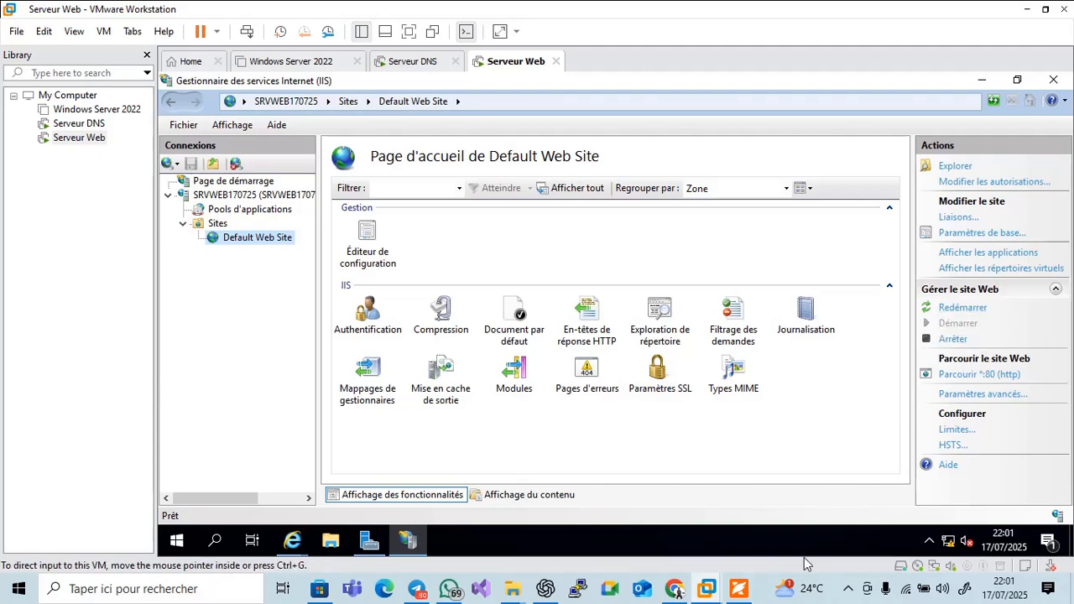
pyautogui.click(737, 590)
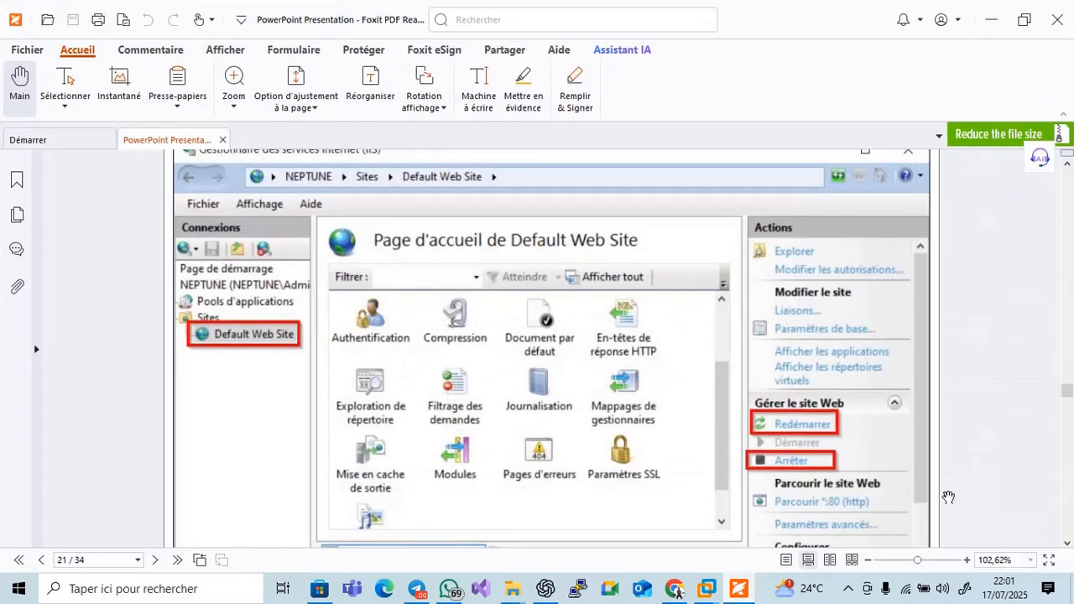
# Scroll the PDF to slides 22–23 on adding website SiteA, then return to the Serveur Web VM
pyautogui.click(1067, 544)
pyautogui.moveTo(1066, 544); pyautogui.dragTo(1067, 544)
pyautogui.click(1067, 544)
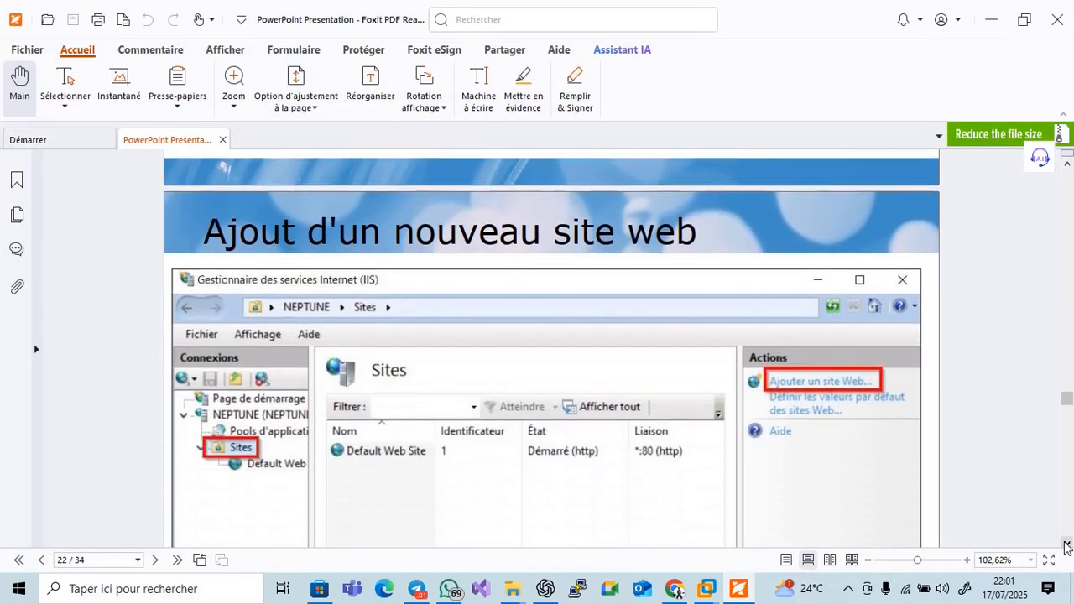
pyautogui.click(1067, 544)
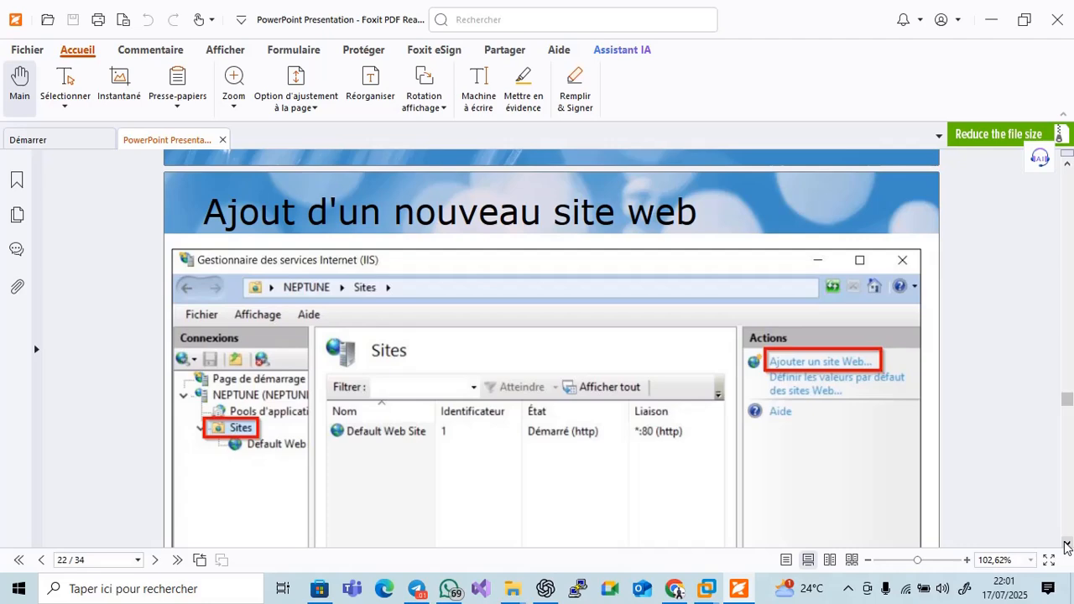
pyautogui.click(1066, 544)
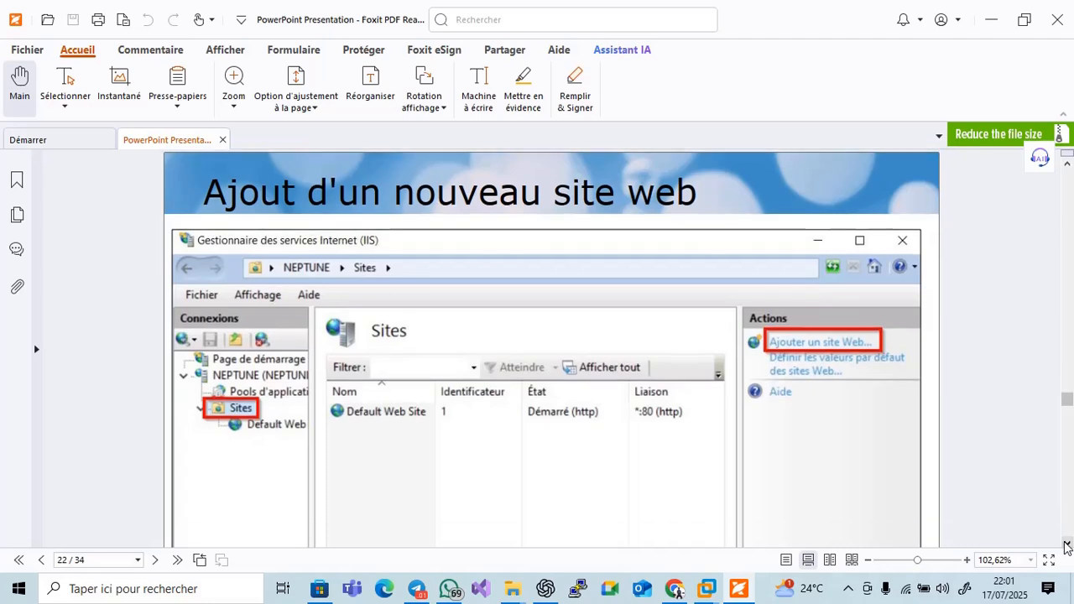
pyautogui.click(1066, 544)
pyautogui.moveTo(1067, 545); pyautogui.dragTo(1066, 546)
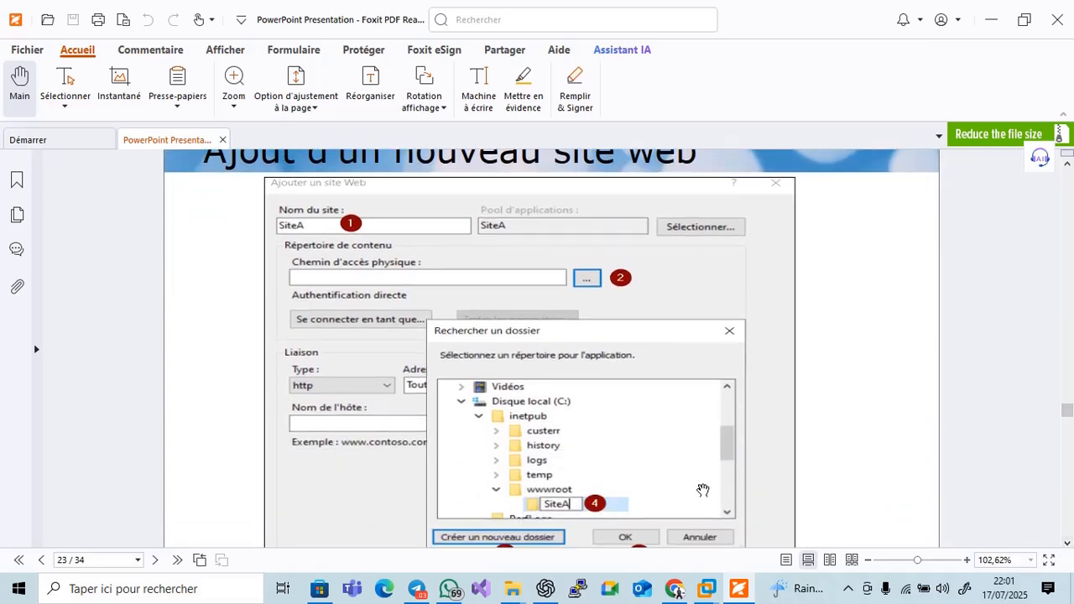
pyautogui.moveTo(703, 589)
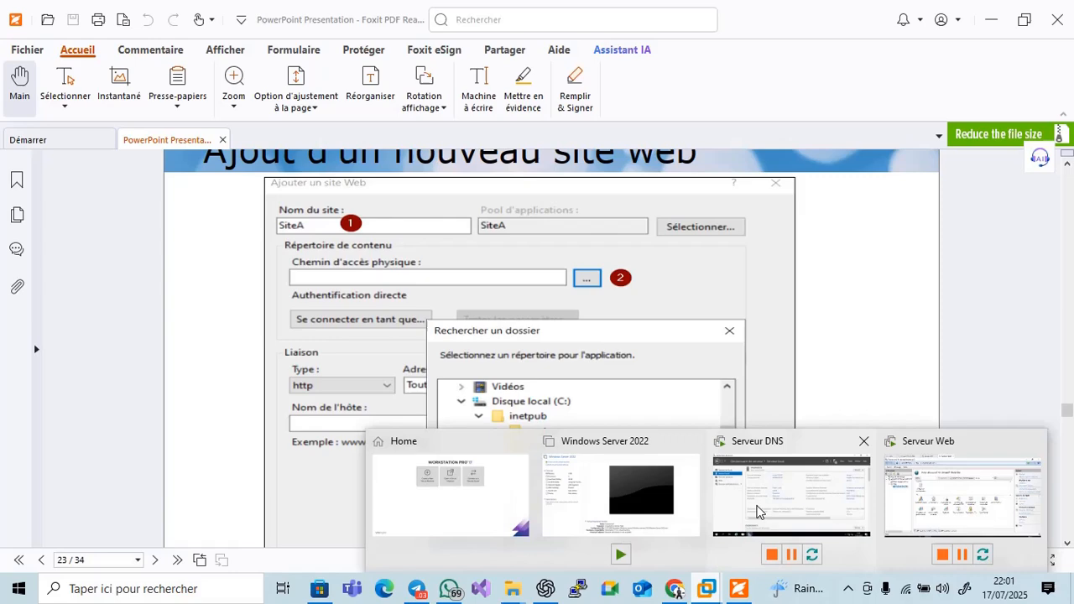
pyautogui.click(932, 508)
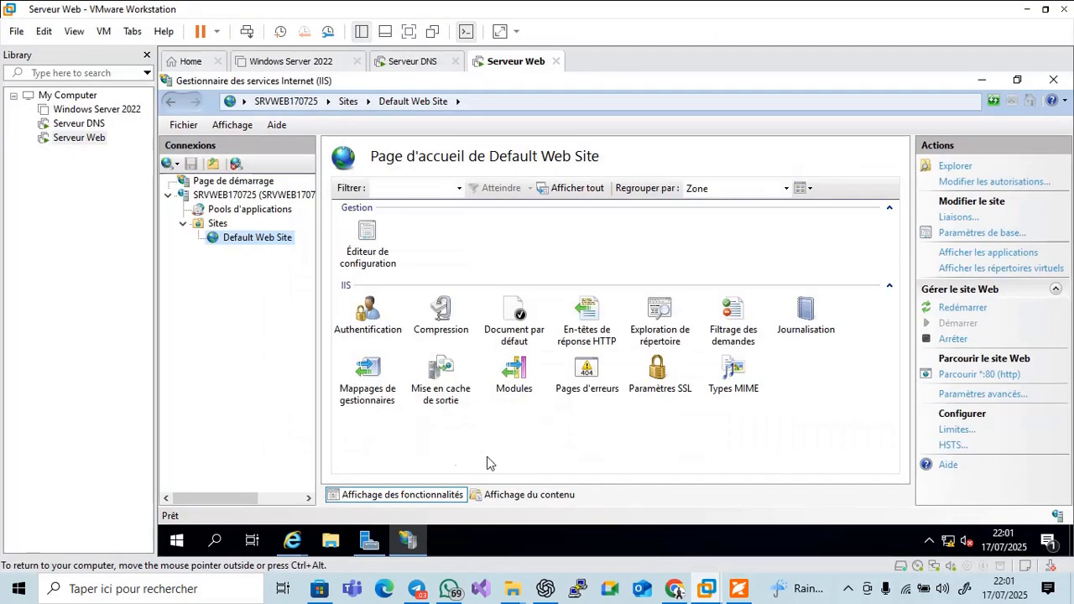
# In File Explorer, browse to C:\inetpub\wwwroot, which holds only the two iisstart files
pyautogui.click(342, 542)
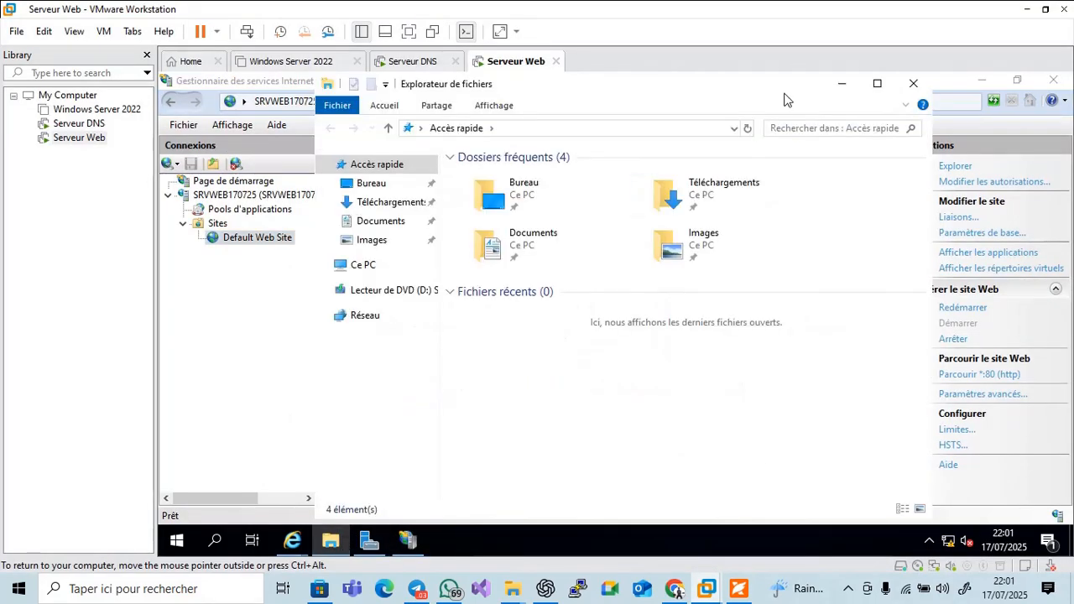
pyautogui.click(877, 83)
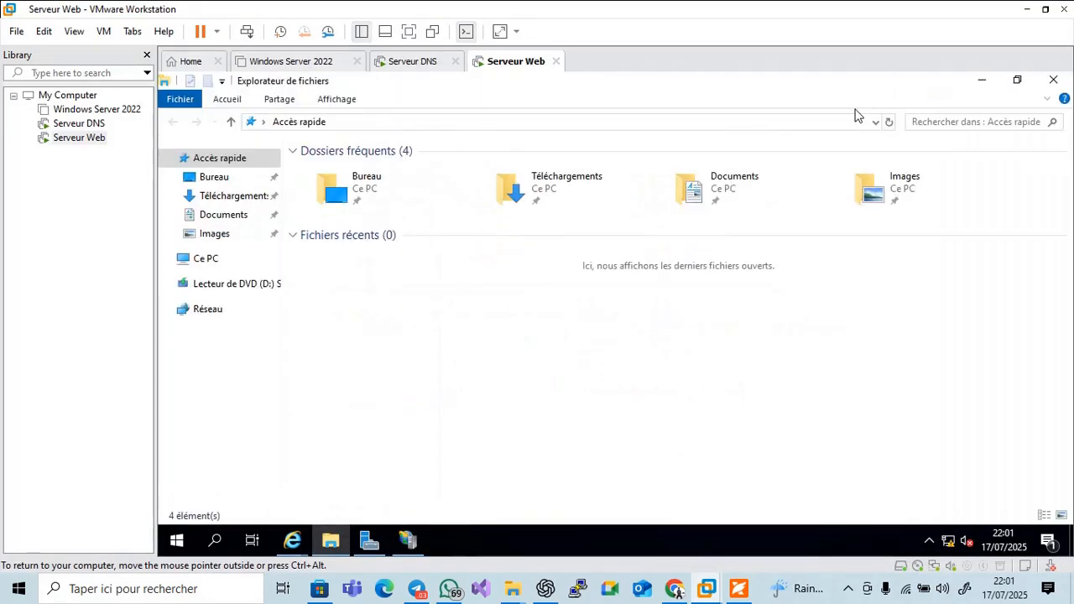
pyautogui.click(201, 260)
pyautogui.doubleClick(473, 345)
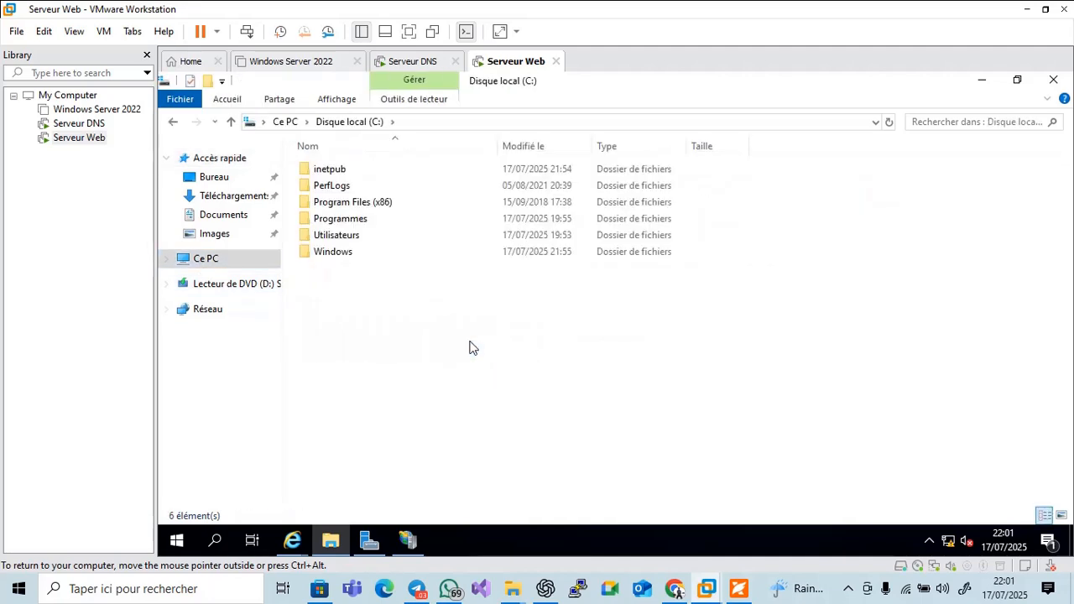
pyautogui.click(335, 175)
pyautogui.doubleClick(335, 174)
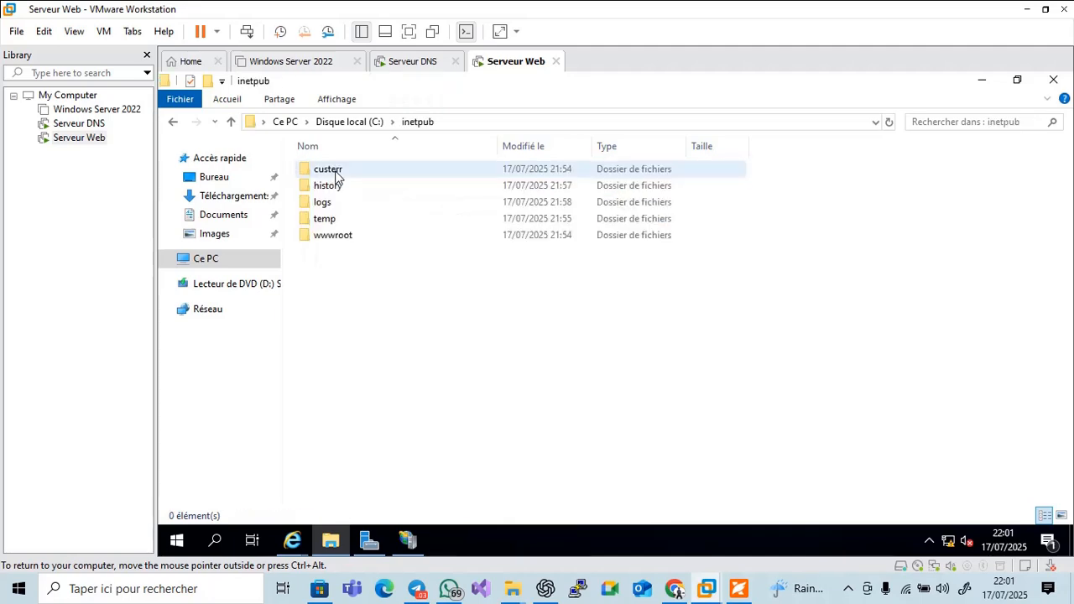
pyautogui.doubleClick(343, 238)
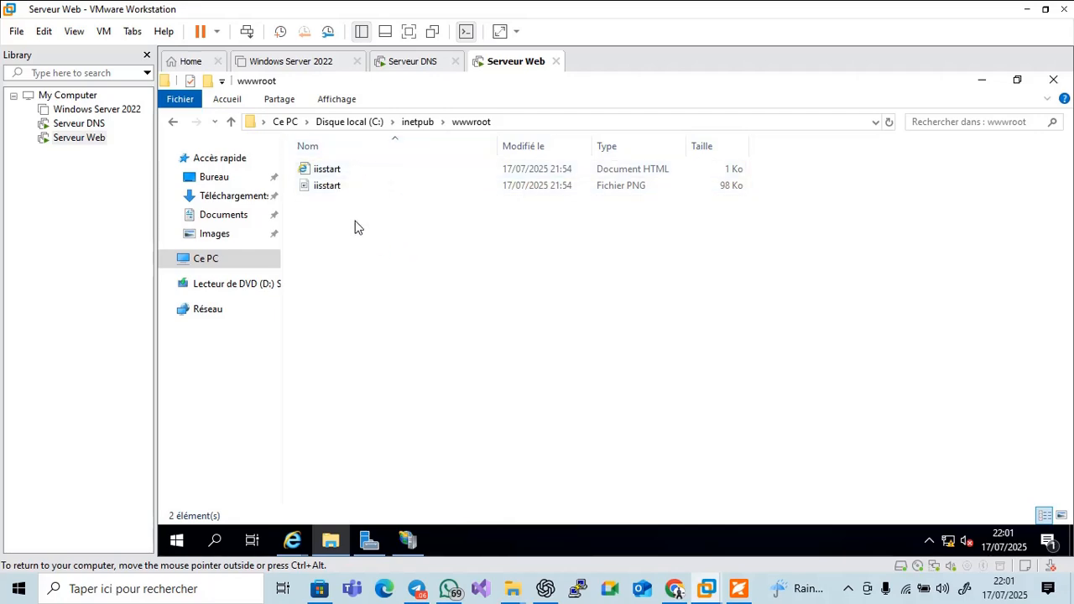
# Scroll the tutorial PDF, then bring IIS Manager back to the front on the VM
pyautogui.click(738, 589)
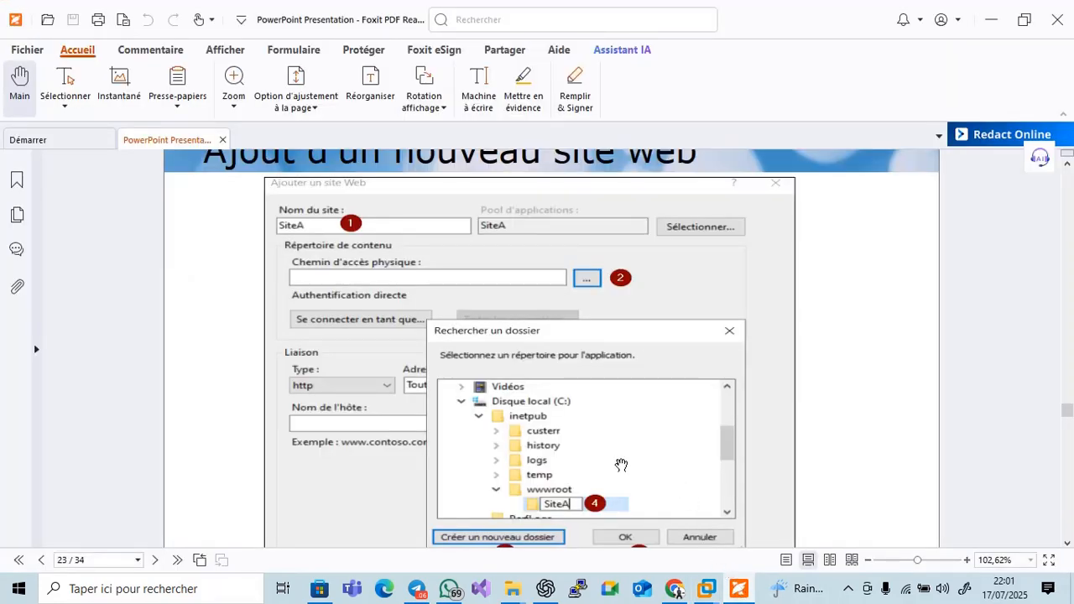
pyautogui.scroll(-1, 620, 464)
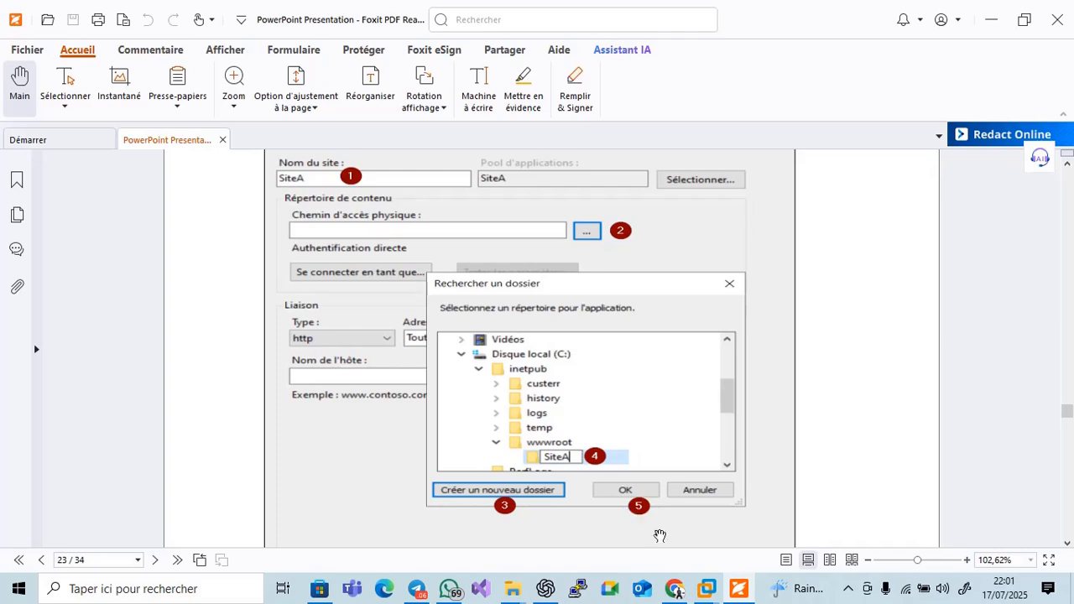
pyautogui.click(734, 591)
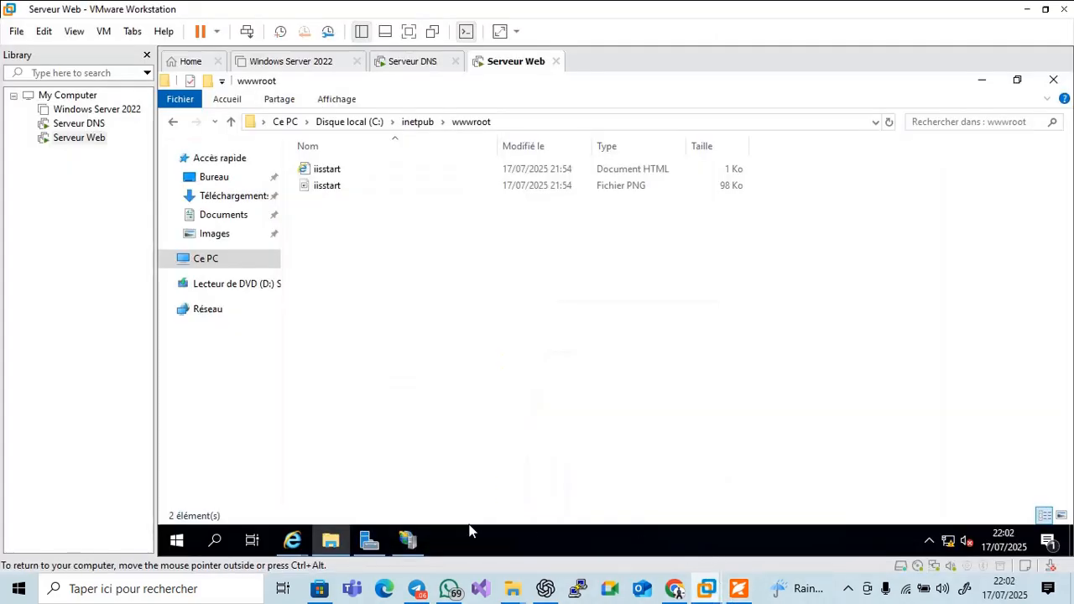
pyautogui.click(409, 541)
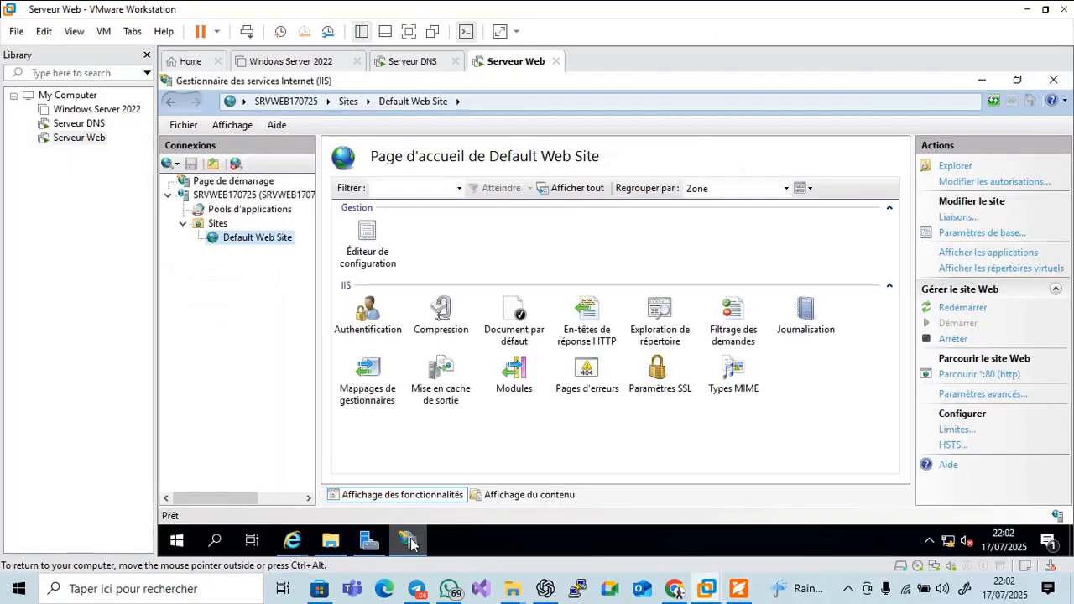
# Add a new website named SITE A and browse its physical path to C:\inetpub\wwwroot
pyautogui.click(217, 224)
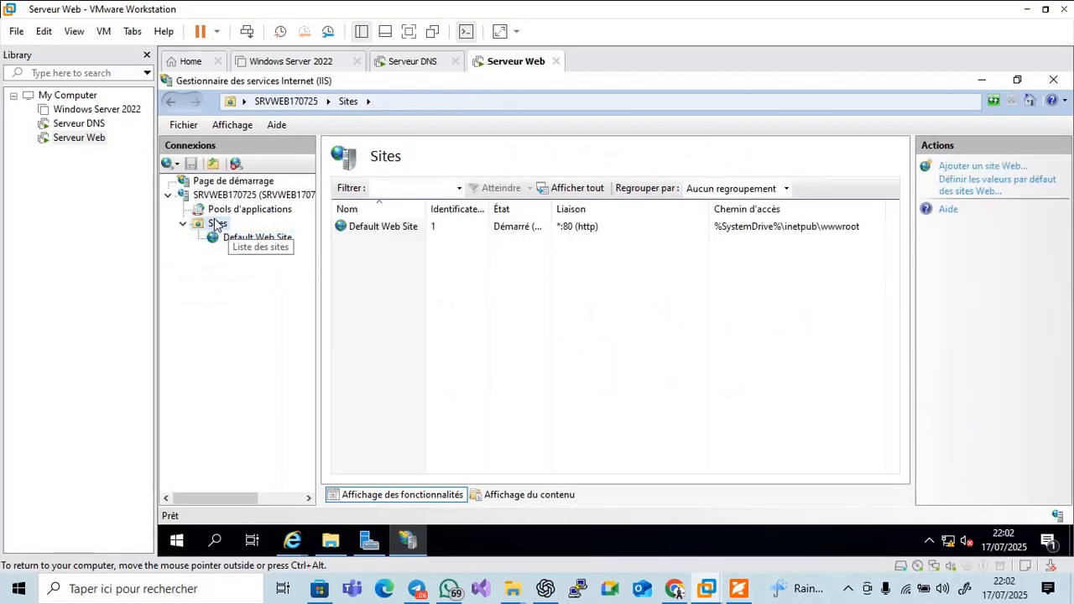
pyautogui.click(977, 168)
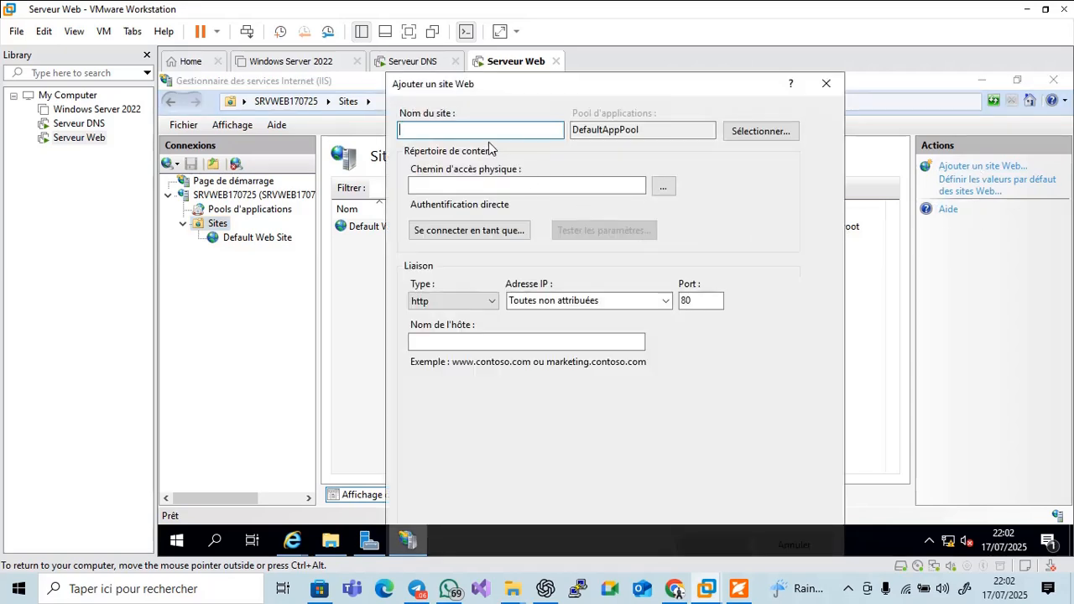
pyautogui.write('SITE A')
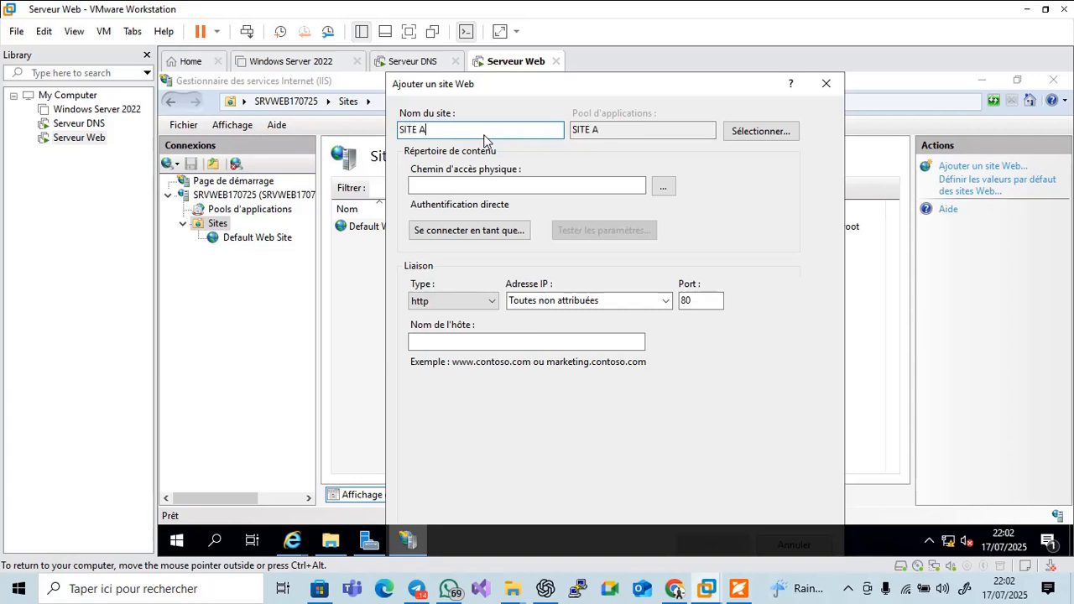
pyautogui.click(663, 186)
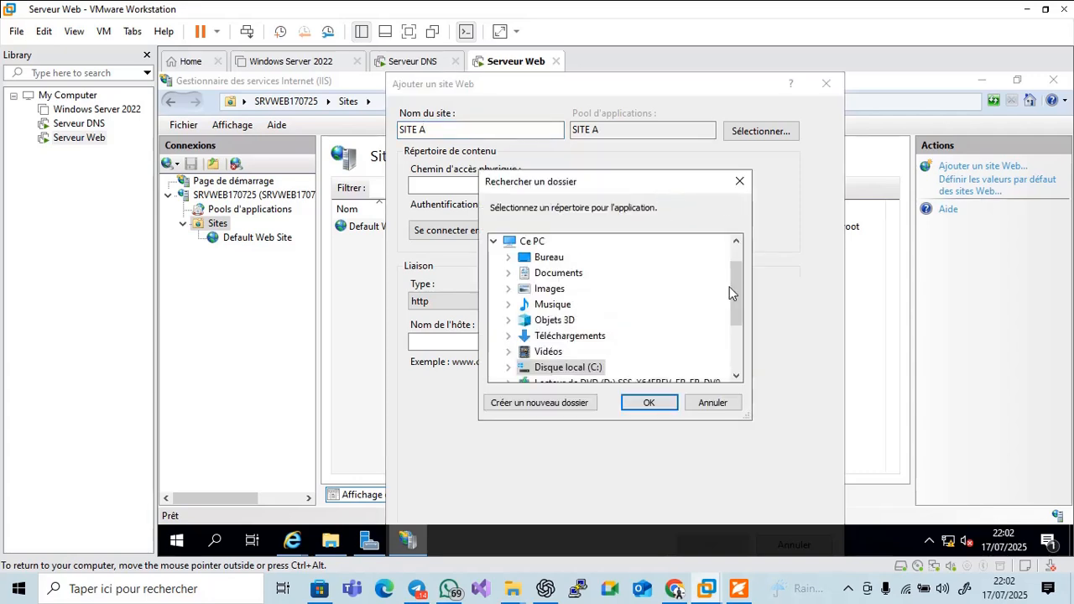
pyautogui.moveTo(736, 290); pyautogui.dragTo(742, 339)
pyautogui.doubleClick(537, 273)
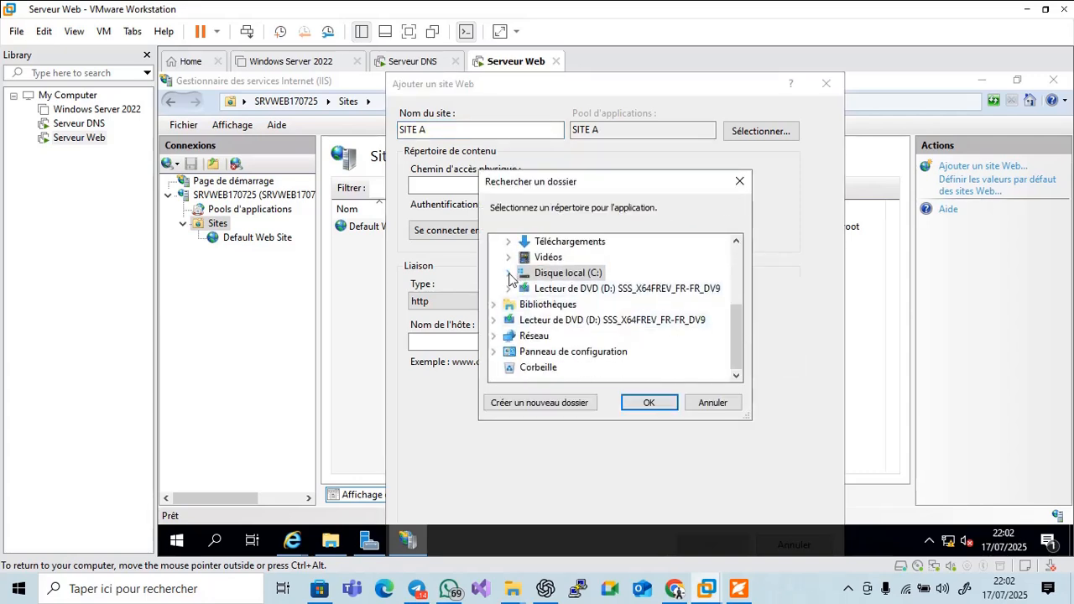
pyautogui.click(523, 290)
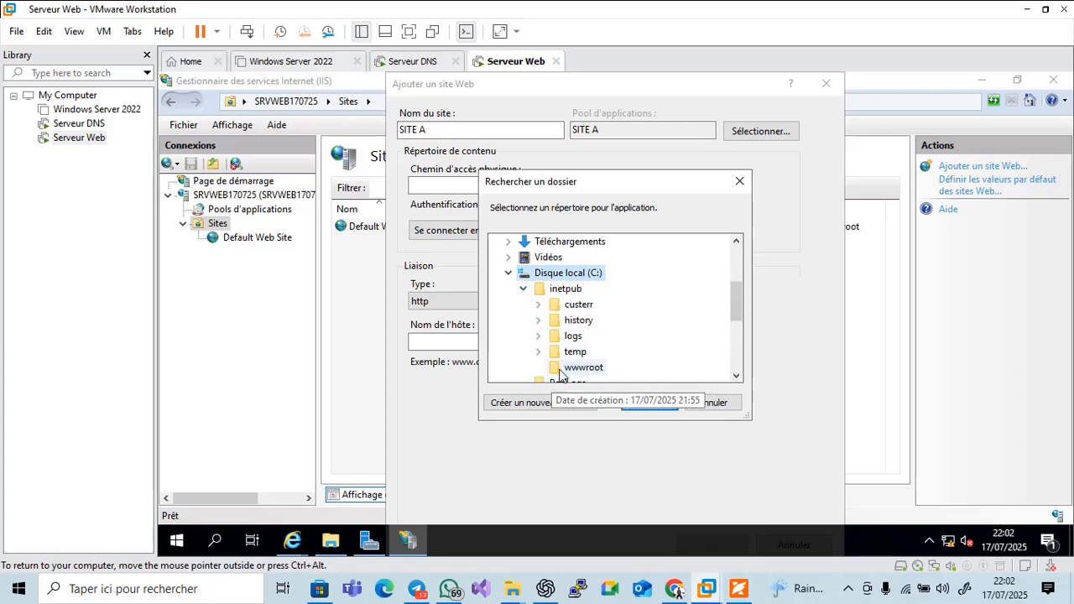
pyautogui.scroll(-1, 735, 305)
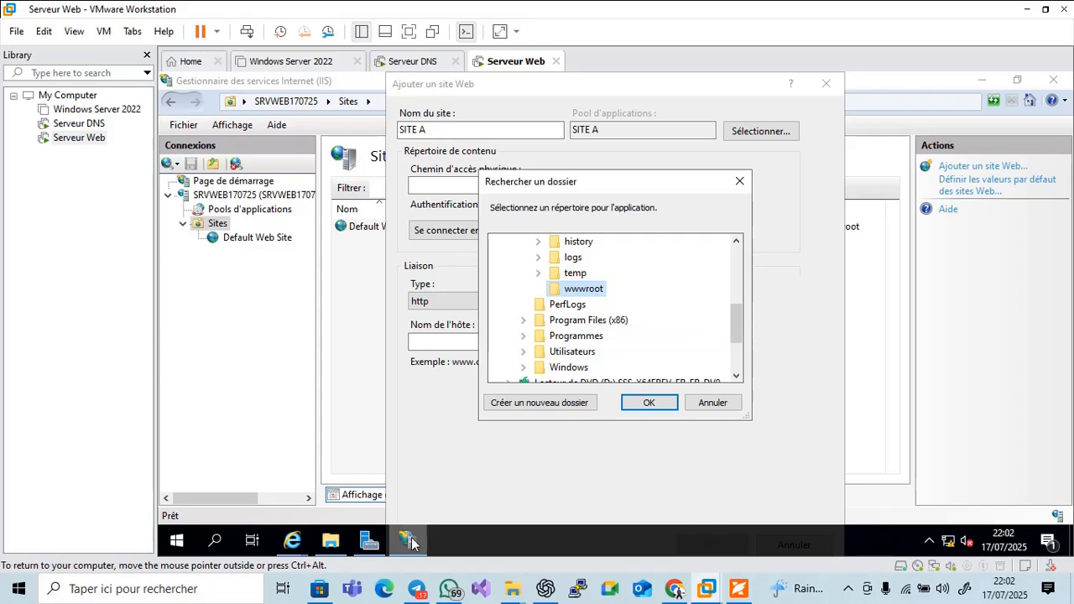
pyautogui.click(738, 589)
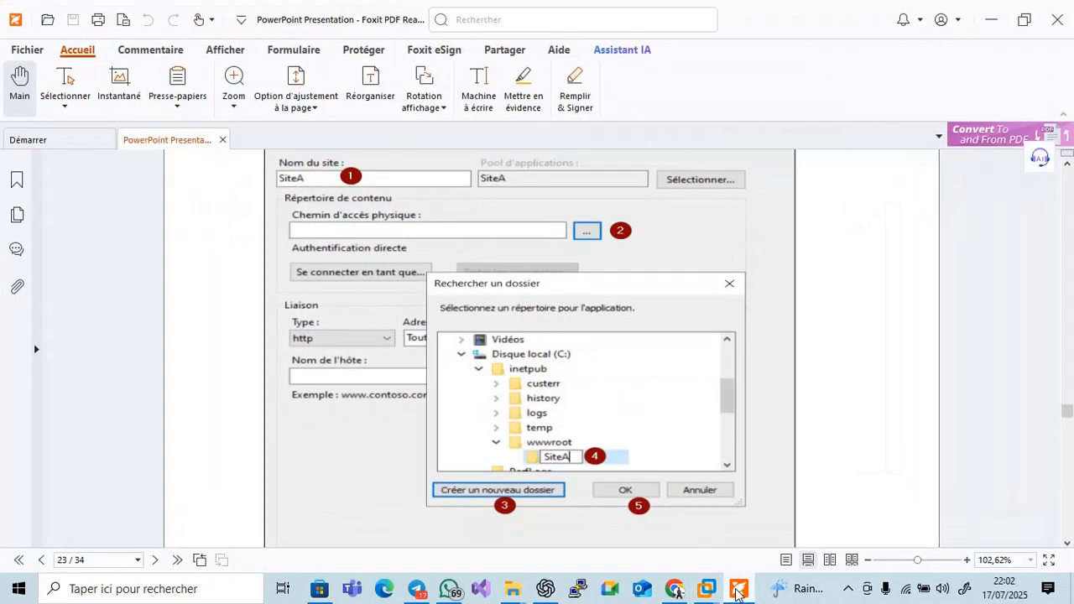
pyautogui.click(736, 590)
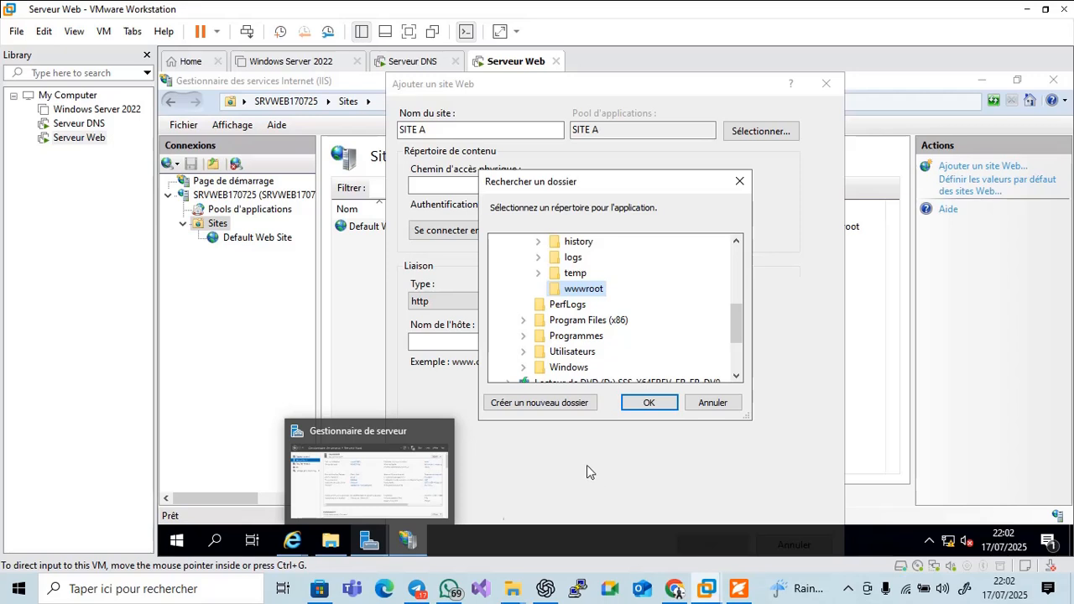
# Create a new folder SITE-A inside wwwroot and set it as the site's physical path
pyautogui.click(529, 406)
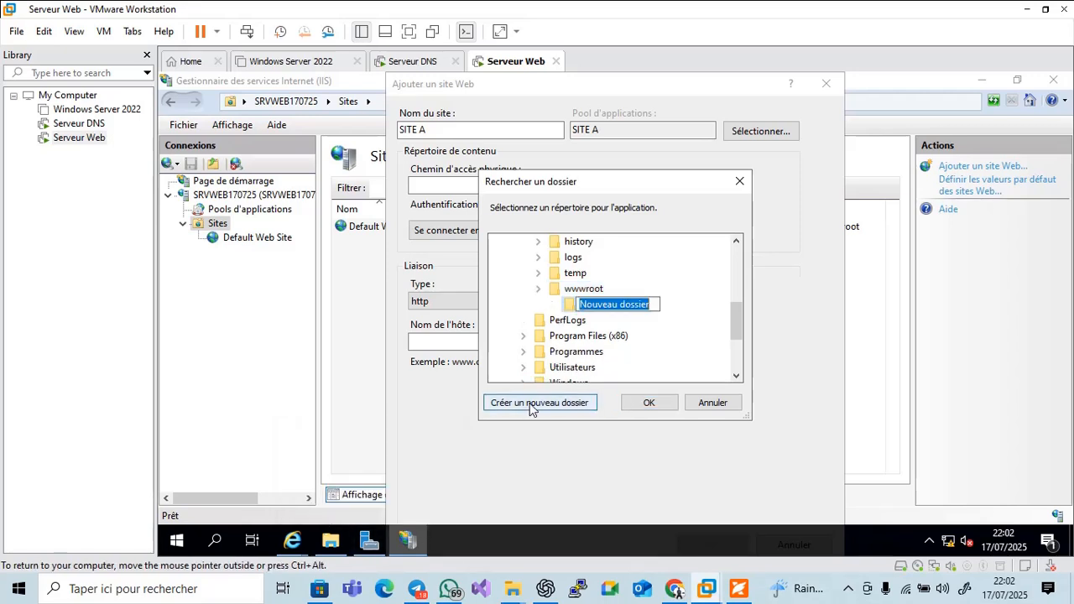
pyautogui.write('SIT')
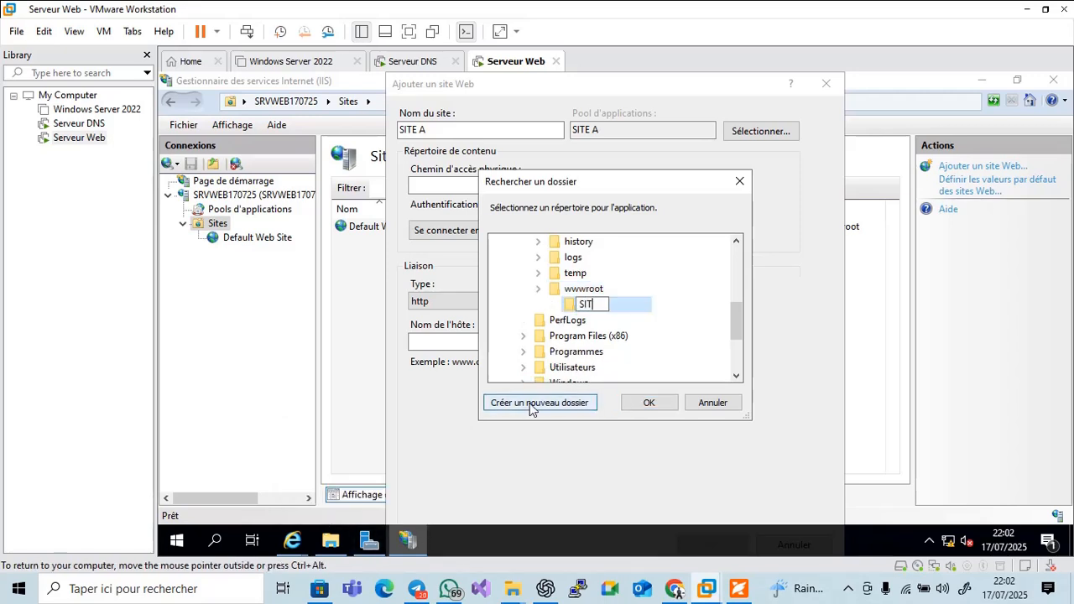
pyautogui.write('E-A')
pyautogui.click(641, 312)
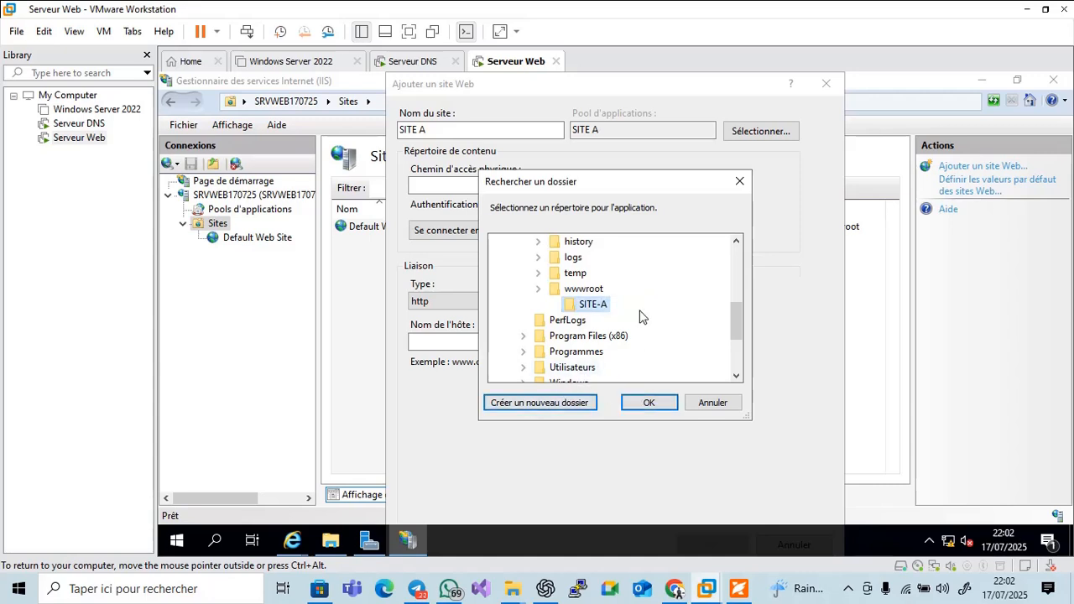
pyautogui.click(651, 403)
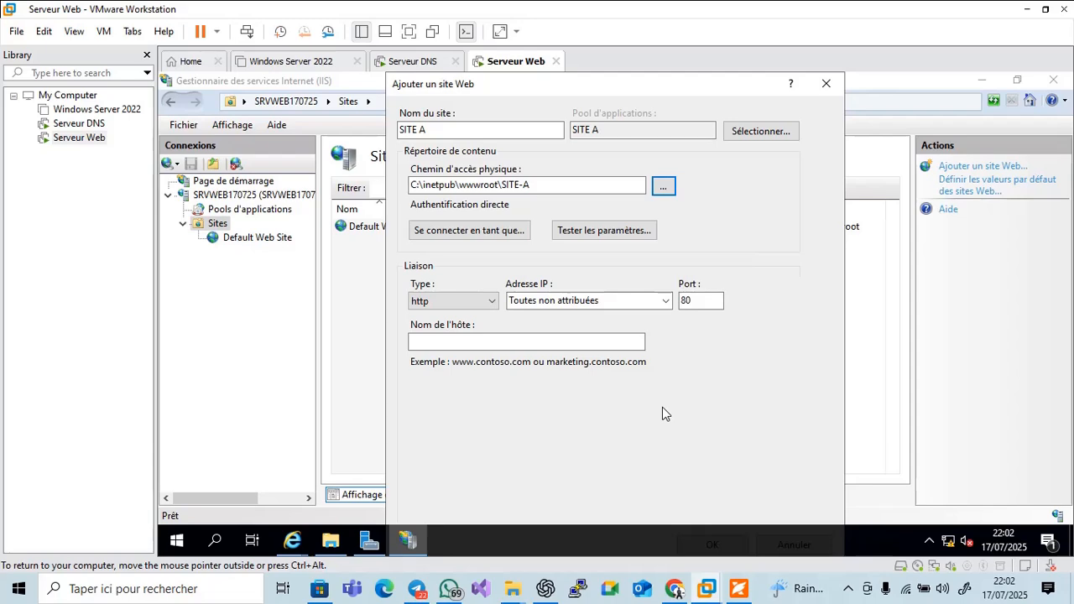
pyautogui.click(739, 590)
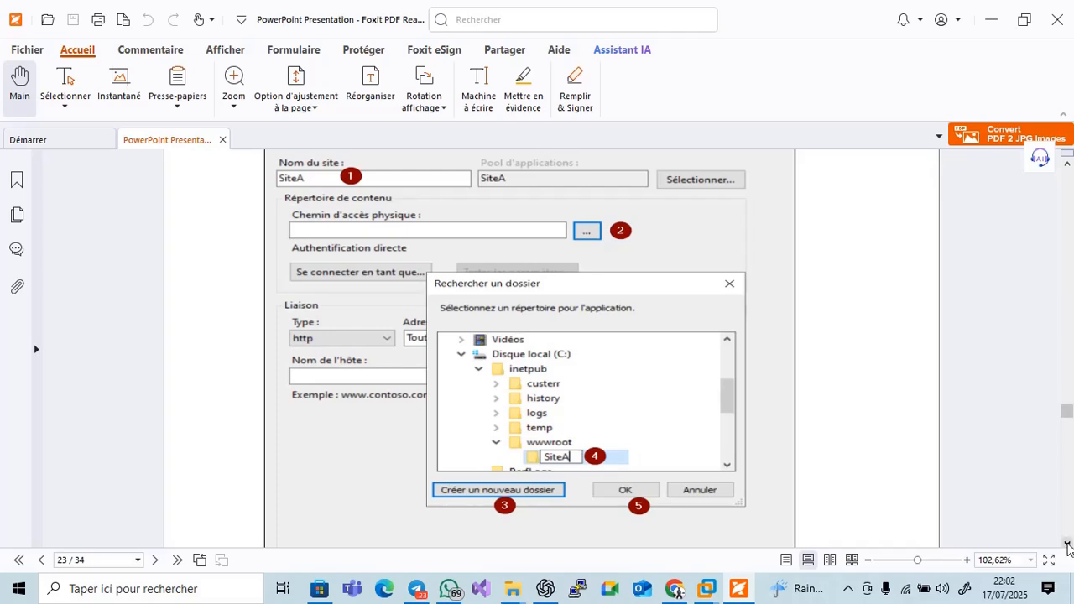
# Page through the PDF to slide 24 on the http binding to 192.168.10.12:80, then return to the VM
pyautogui.click(1066, 543)
pyautogui.scroll(-10, 1066, 546)
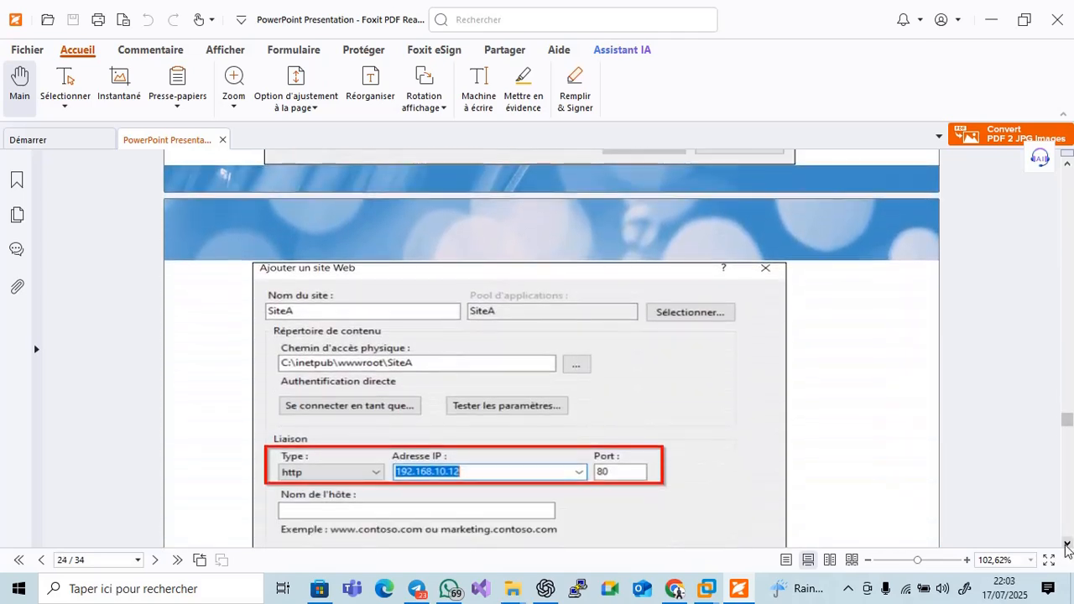
pyautogui.scroll(-3, 1067, 545)
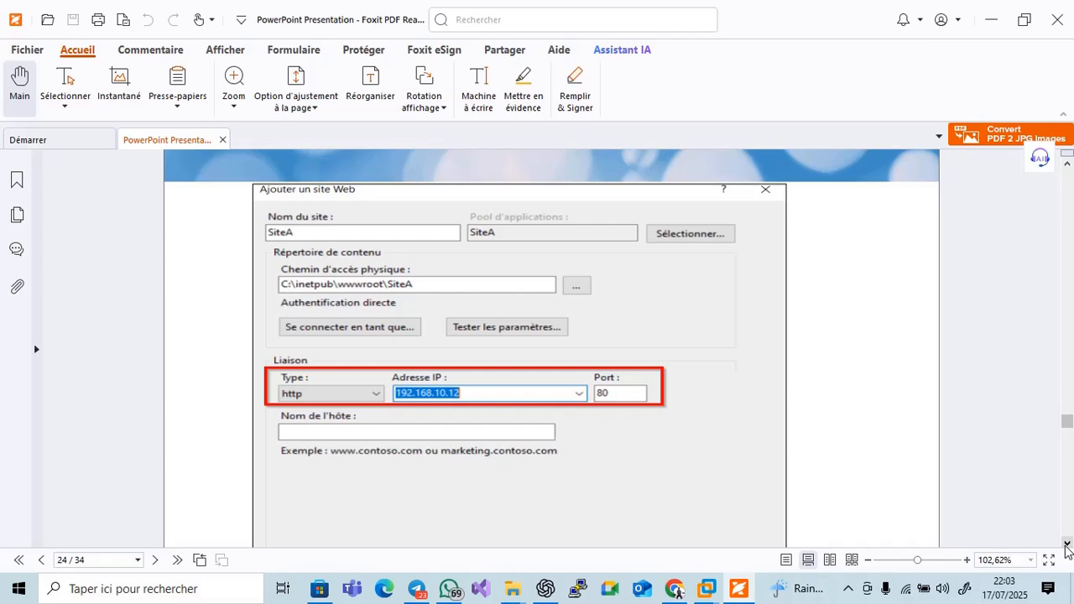
pyautogui.click(1066, 543)
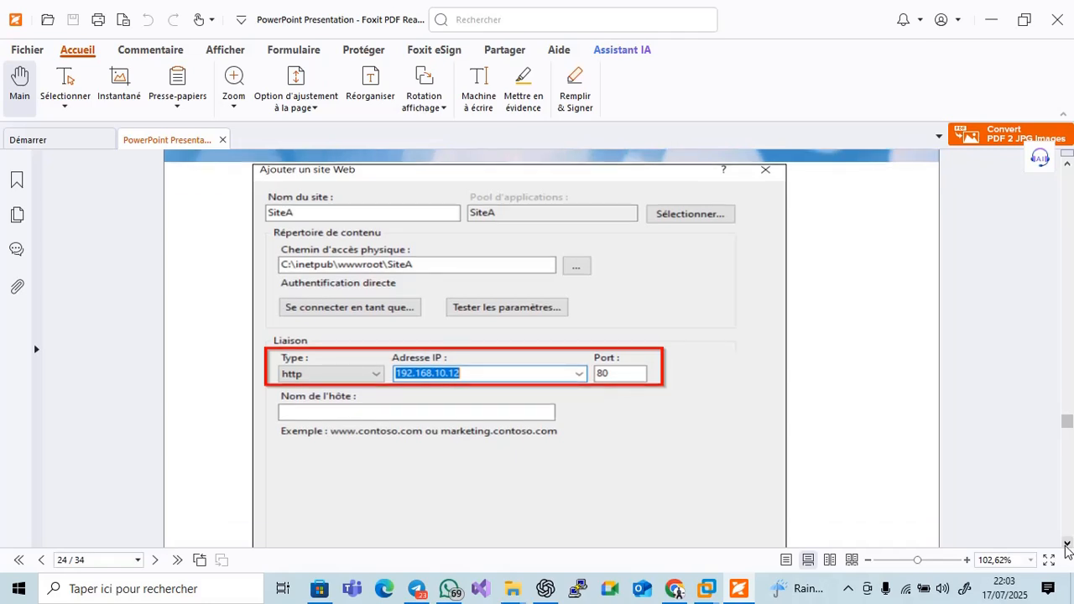
pyautogui.click(1067, 543)
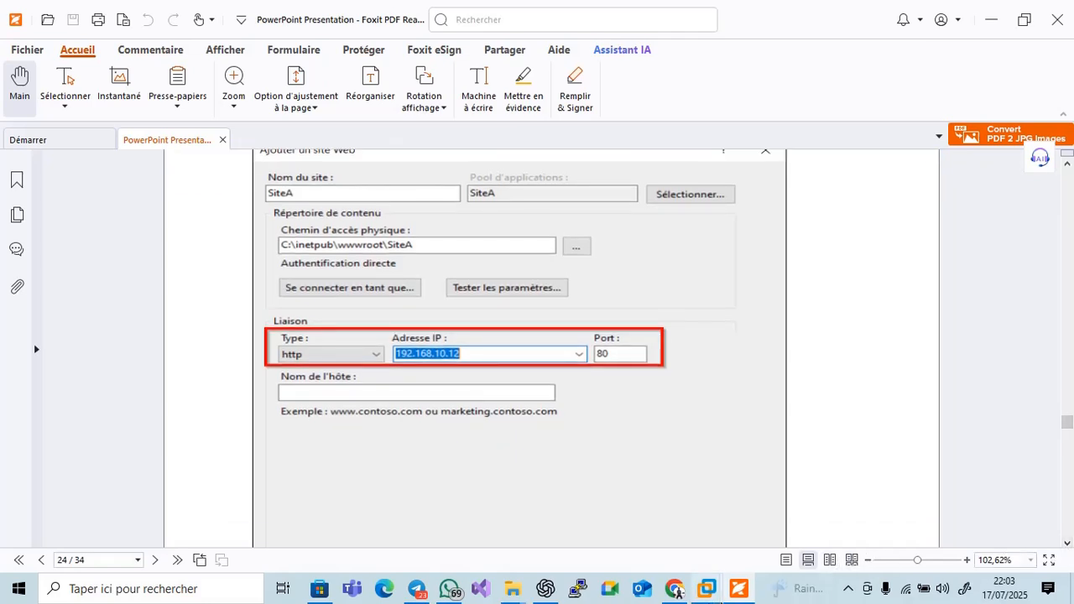
pyautogui.click(740, 590)
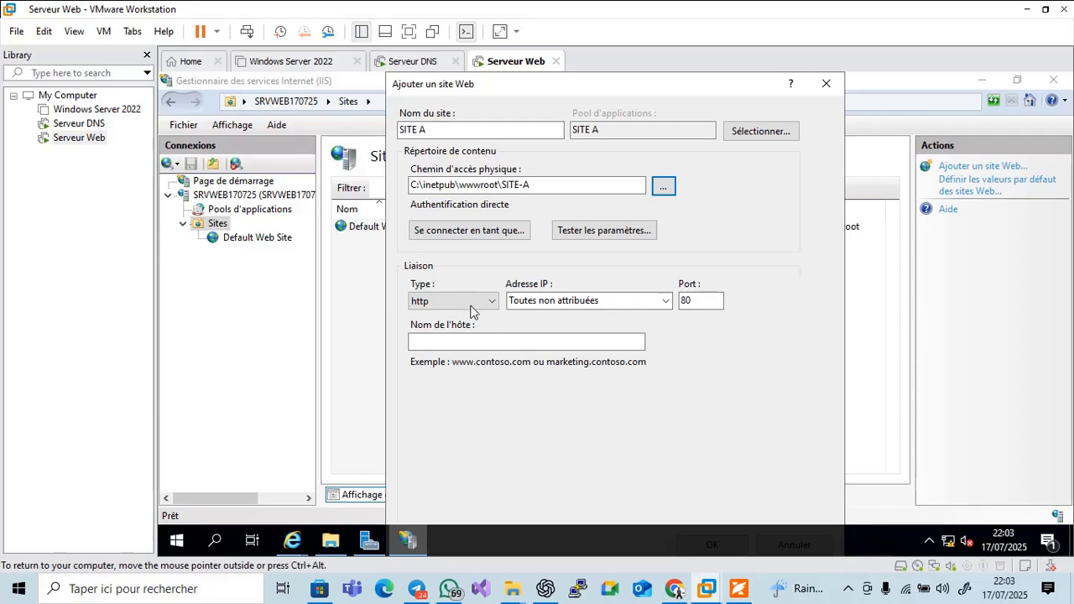
# Choose 192.168.10.2 as SITE A's binding IP address in the add-site form
pyautogui.click(616, 299)
pyautogui.click(665, 300)
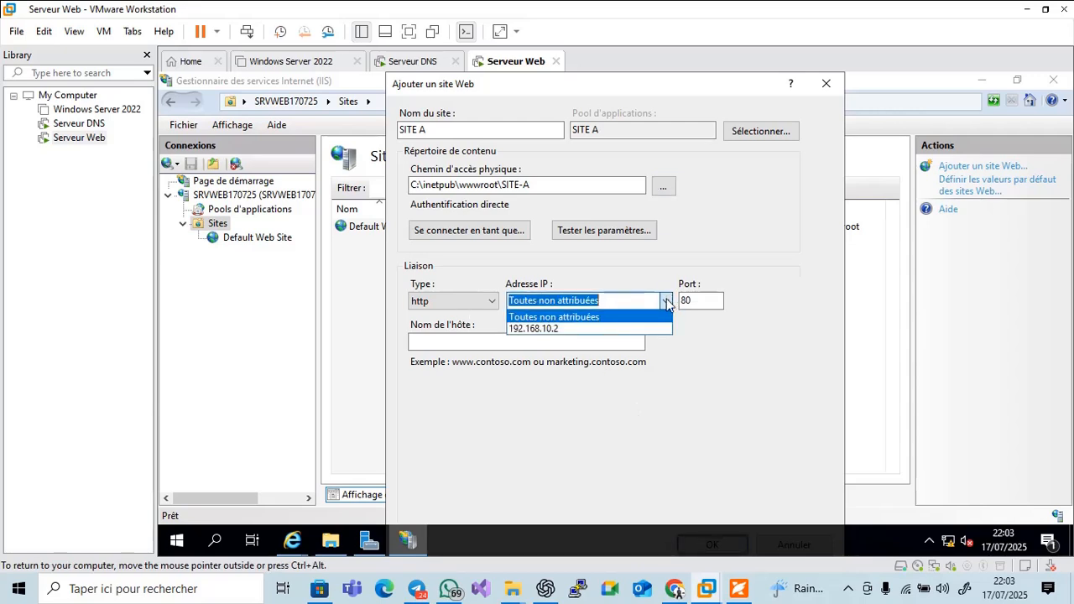
pyautogui.click(626, 328)
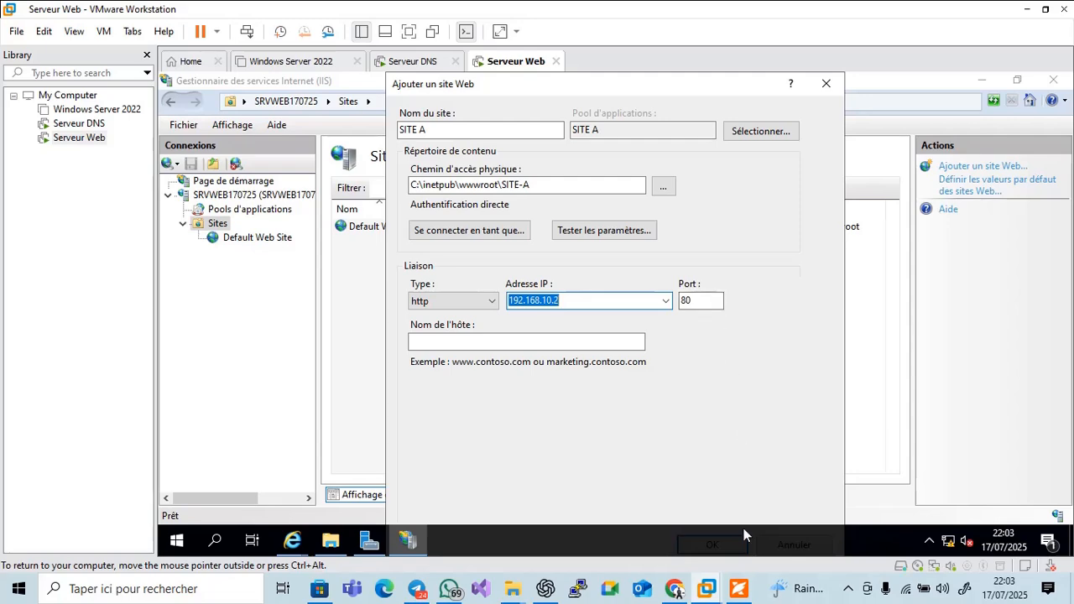
pyautogui.click(737, 588)
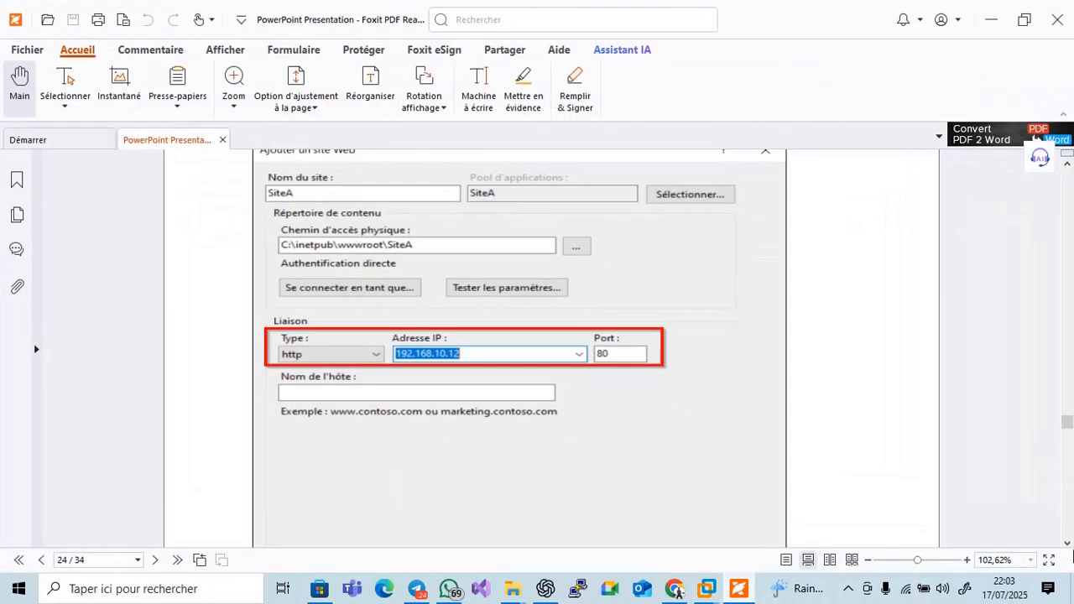
# Advance the tutorial to slide 25 showing SiteA started on 192.168.10.12:80, then return to the VM
pyautogui.click(1067, 543)
pyautogui.scroll(-5, 1069, 543)
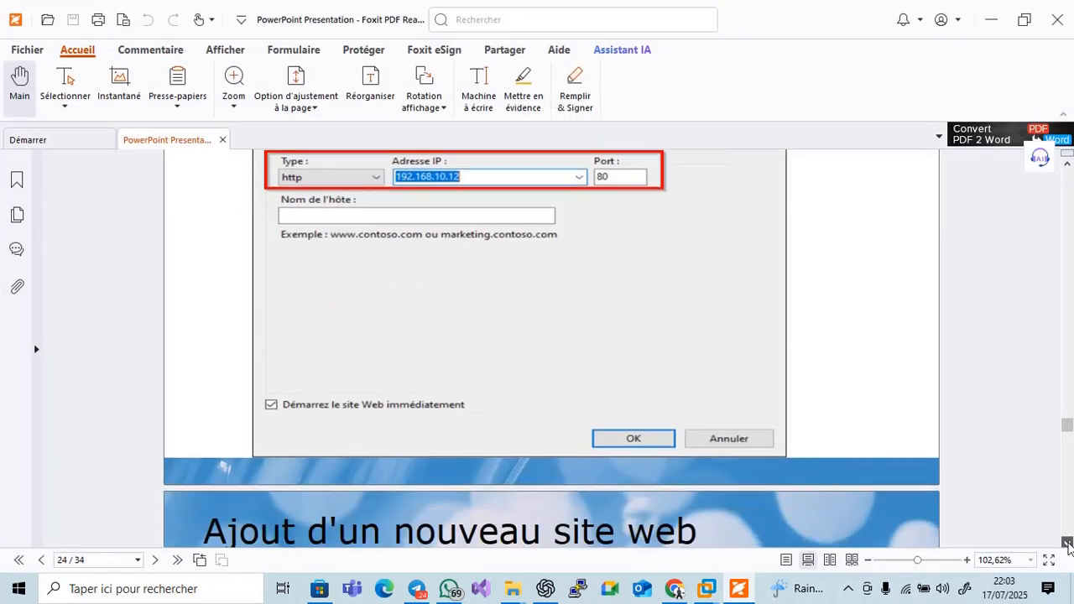
pyautogui.scroll(-3, 1068, 545)
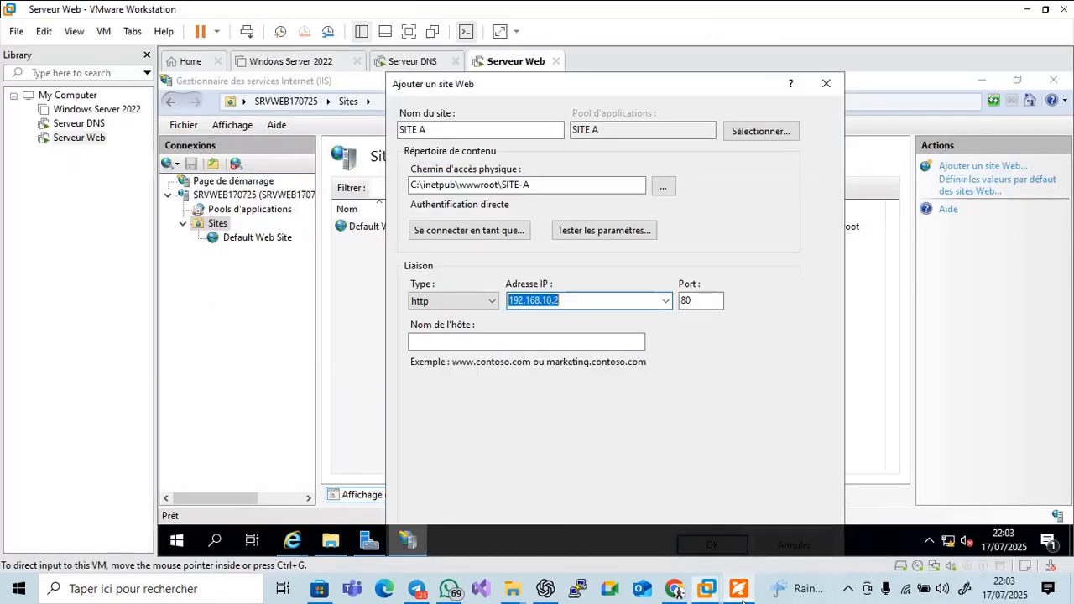
pyautogui.click(706, 588)
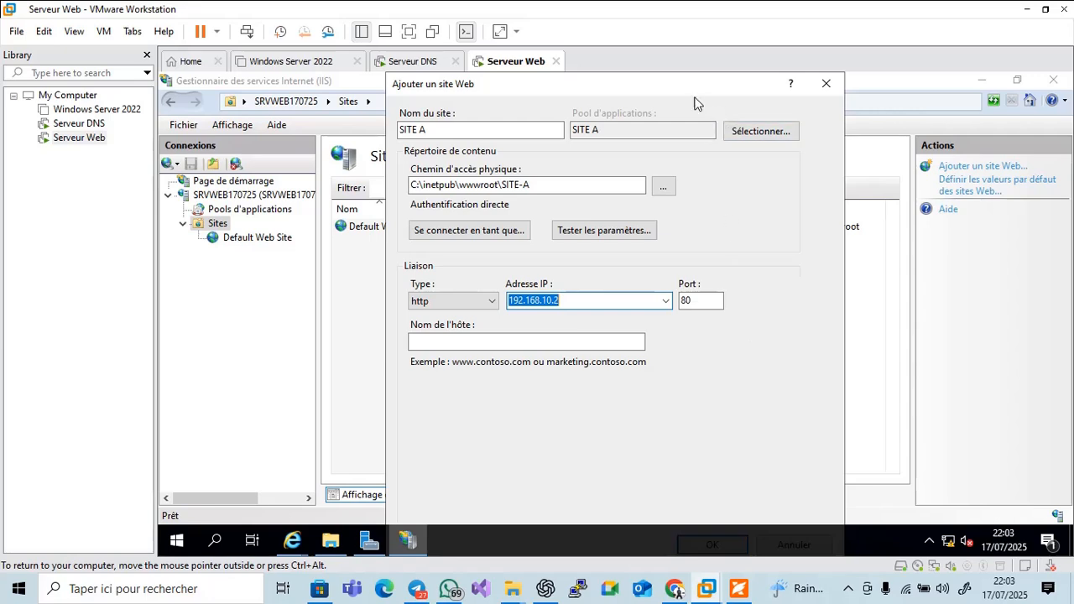
# Confirm the new SITE A with OK and select it in the Sites list
pyautogui.moveTo(697, 78); pyautogui.dragTo(713, 77)
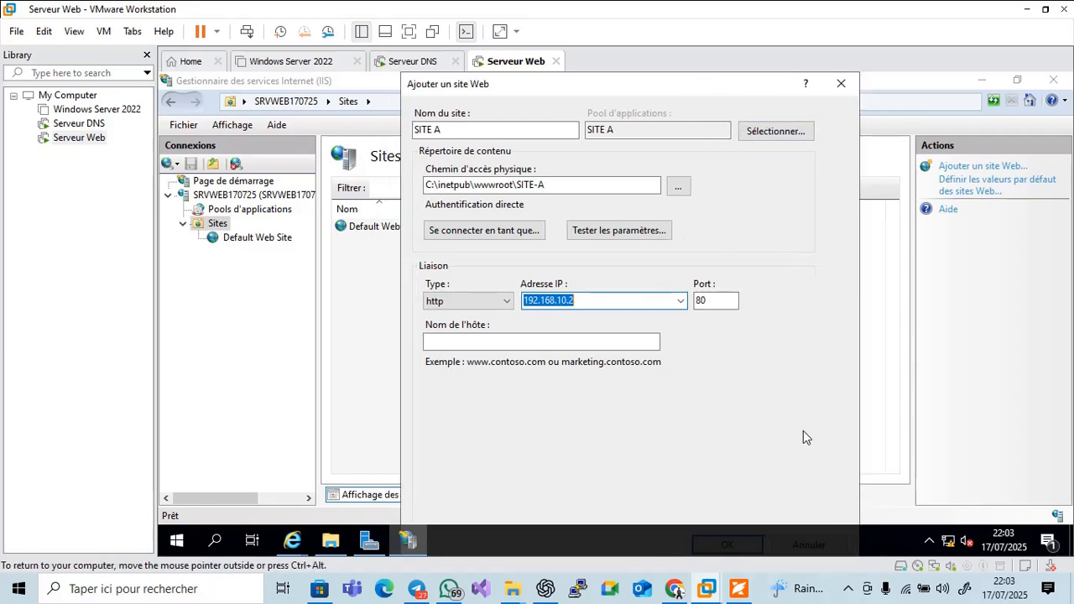
pyautogui.click(736, 548)
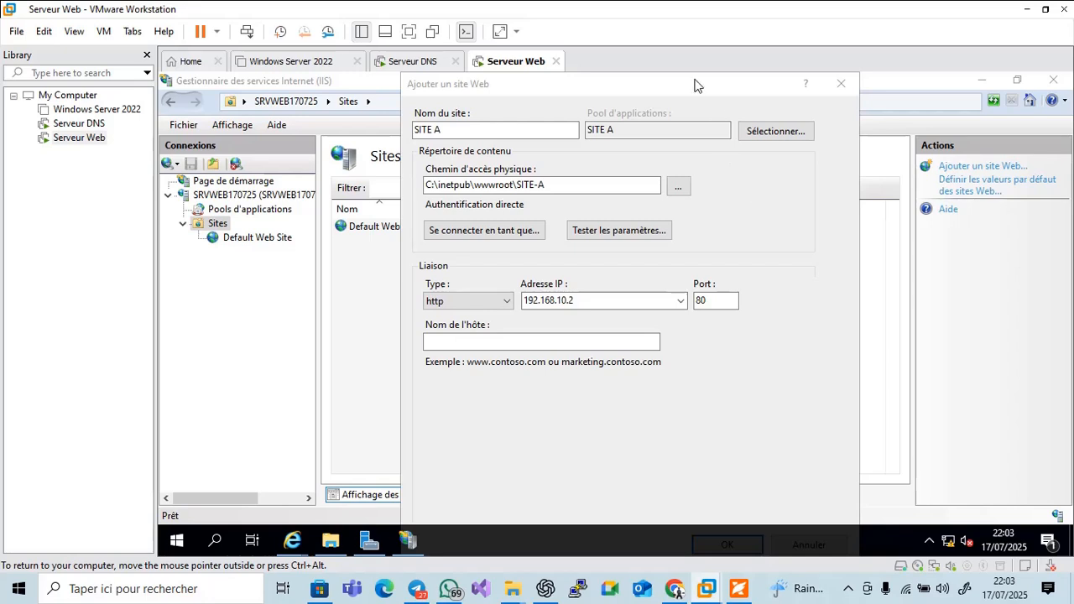
pyautogui.moveTo(696, 77); pyautogui.dragTo(424, 77)
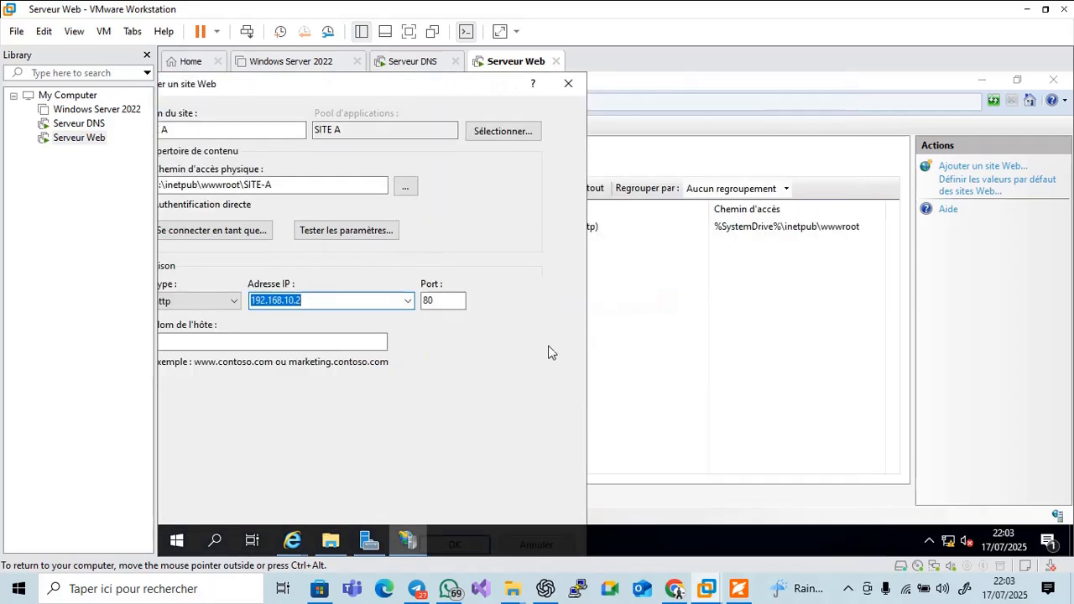
pyautogui.moveTo(359, 84); pyautogui.dragTo(618, 78)
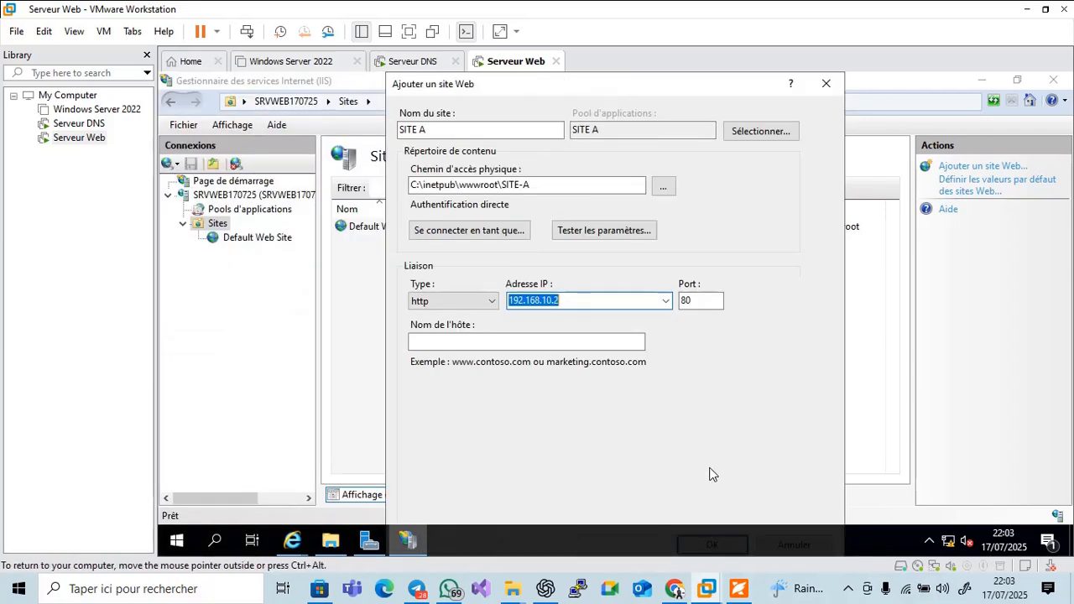
pyautogui.press('Return')
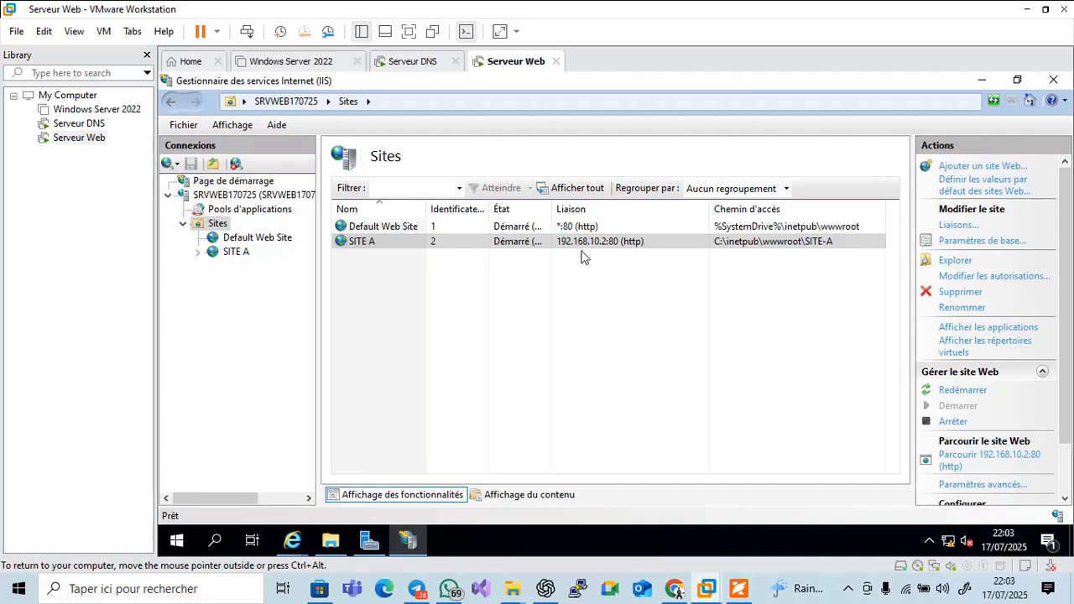
pyautogui.click(623, 243)
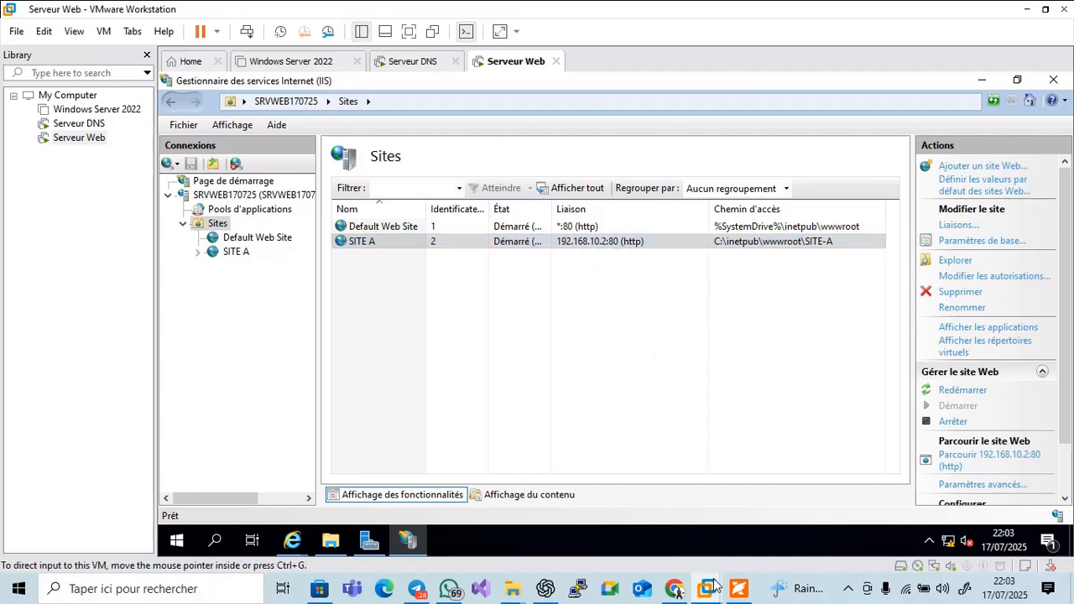
pyautogui.click(736, 591)
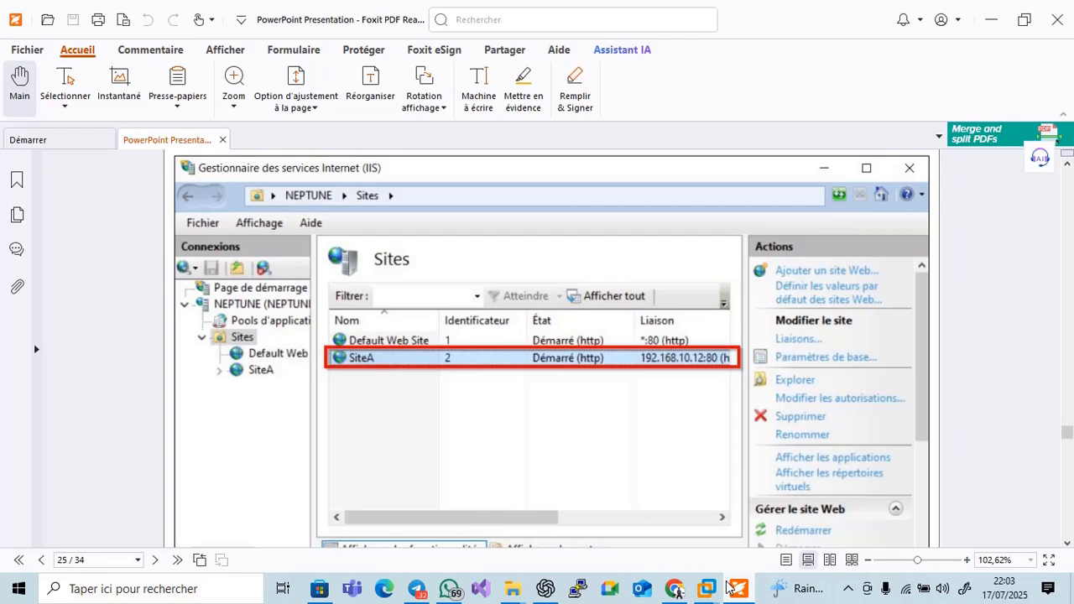
pyautogui.click(728, 588)
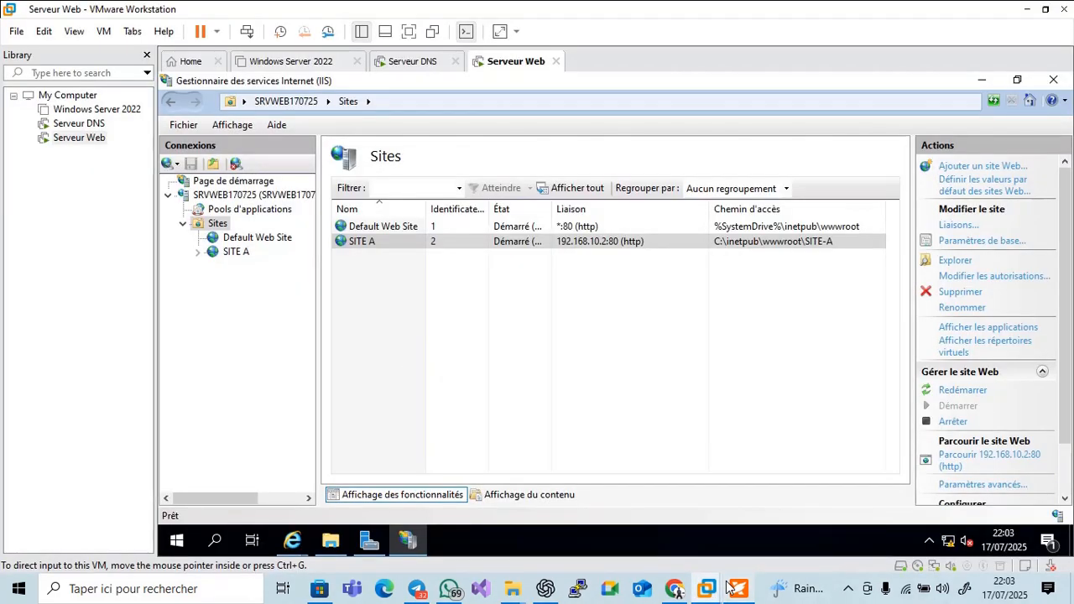
pyautogui.click(729, 587)
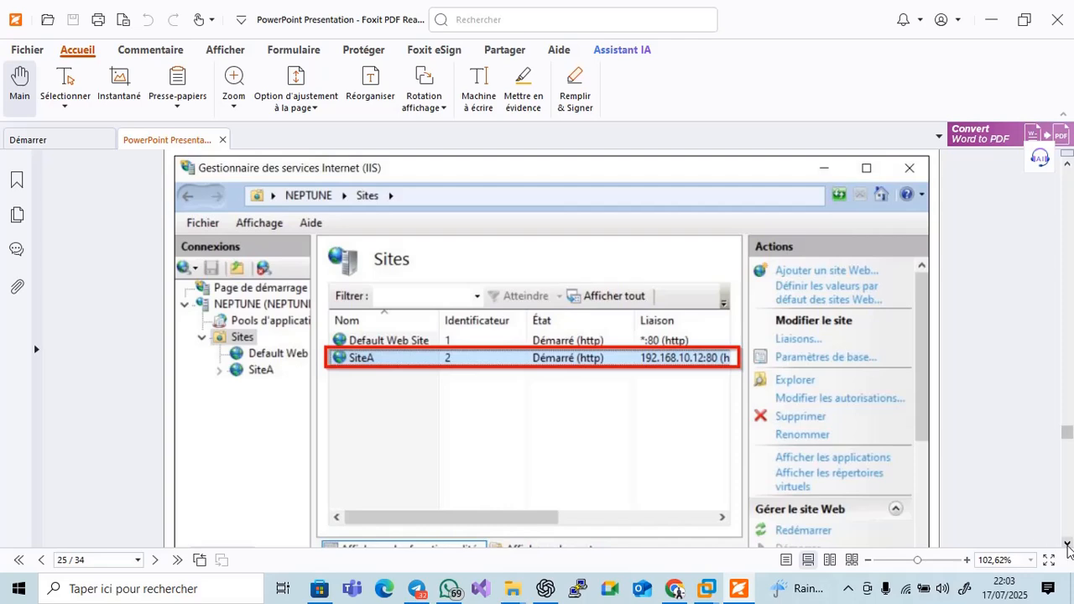
pyautogui.scroll(-10, 1068, 547)
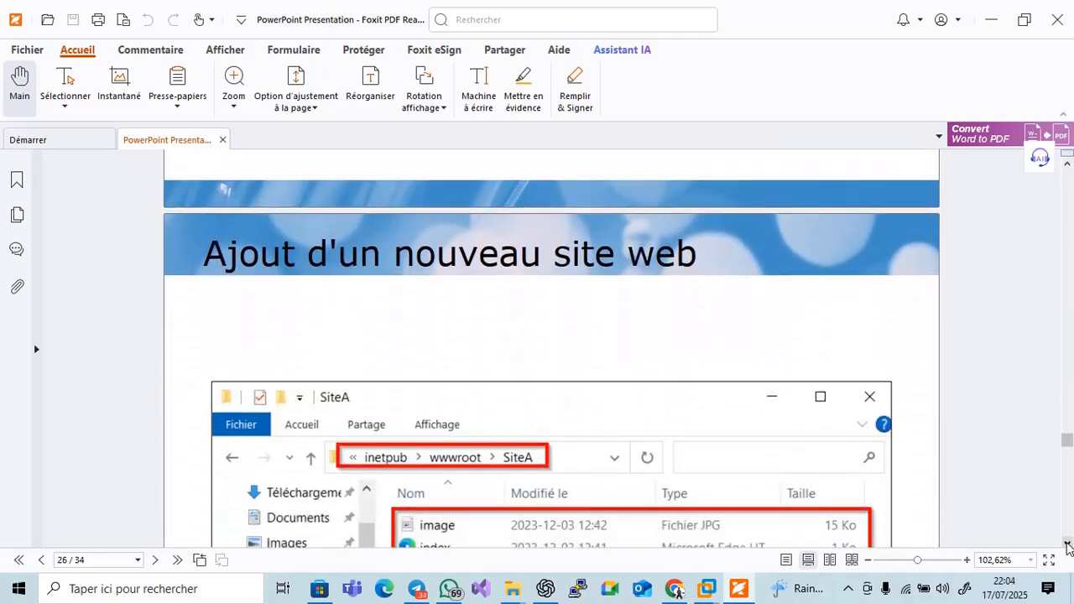
pyautogui.scroll(-2, 1068, 547)
pyautogui.click(1067, 543)
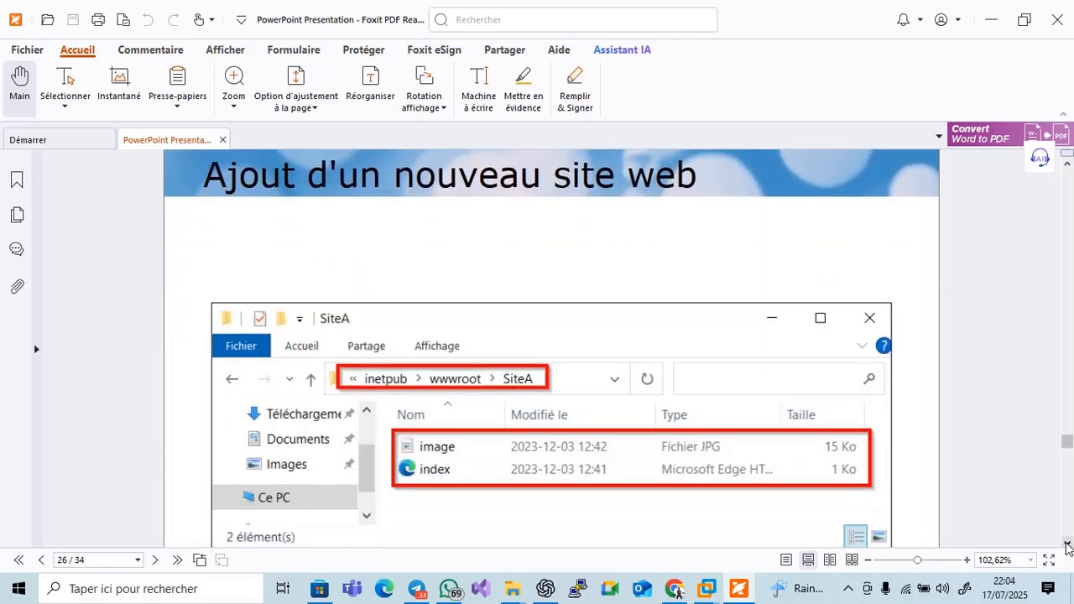
pyautogui.click(1067, 543)
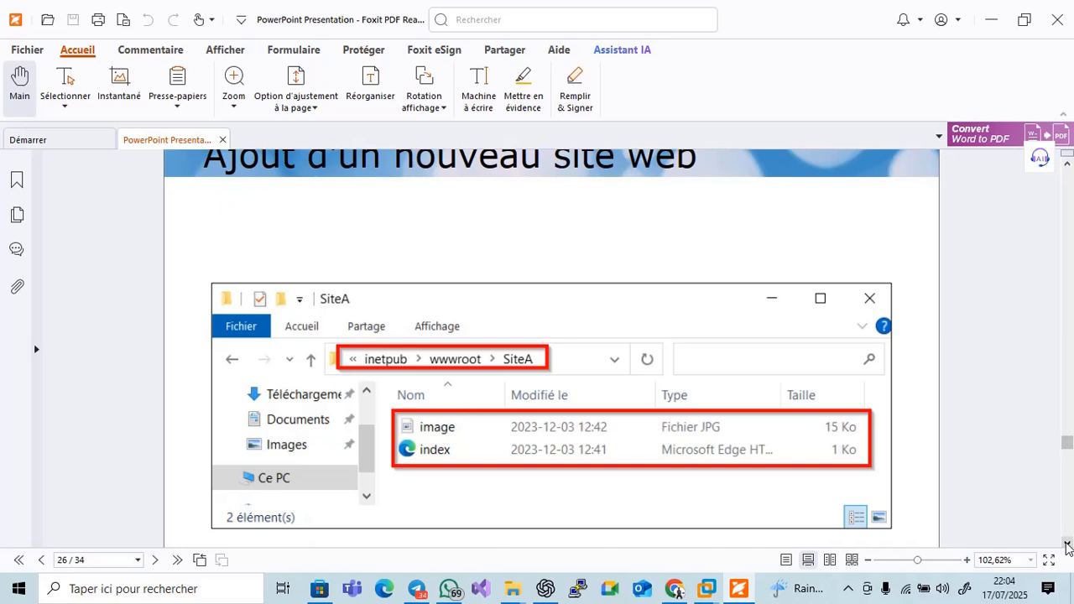
pyautogui.click(1067, 543)
pyautogui.click(1067, 543)
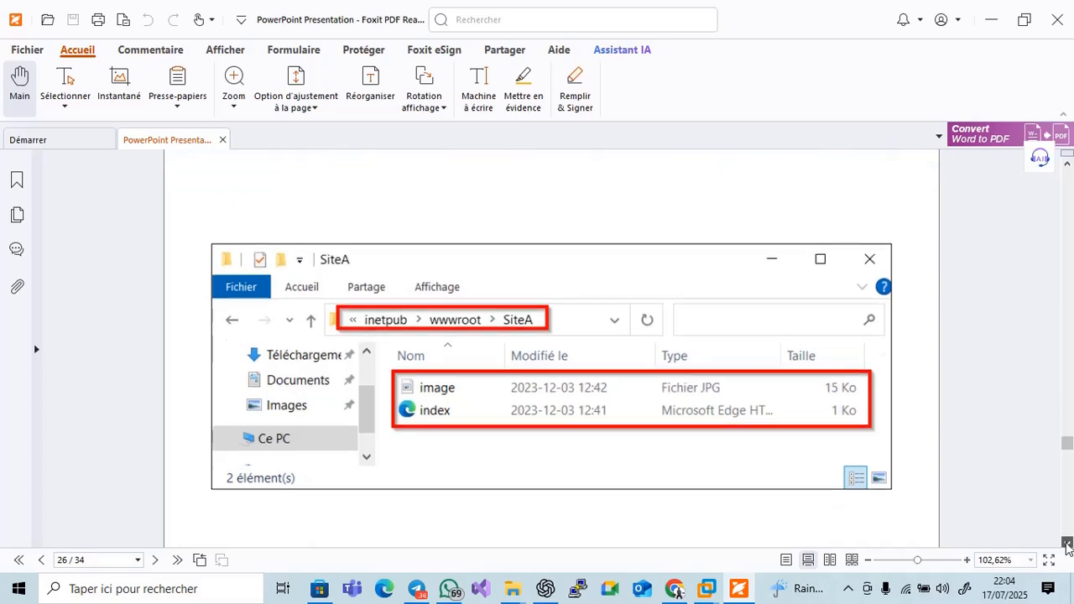
pyautogui.click(1067, 543)
pyautogui.click(1067, 543)
pyautogui.click(1066, 543)
pyautogui.click(1066, 543)
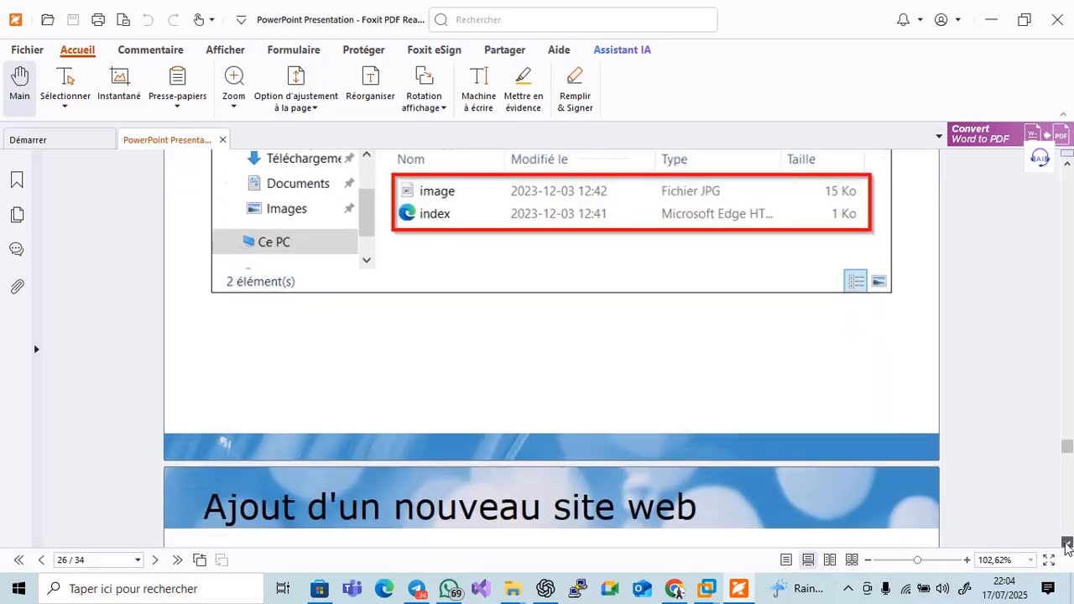
pyautogui.click(1066, 543)
pyautogui.click(1067, 543)
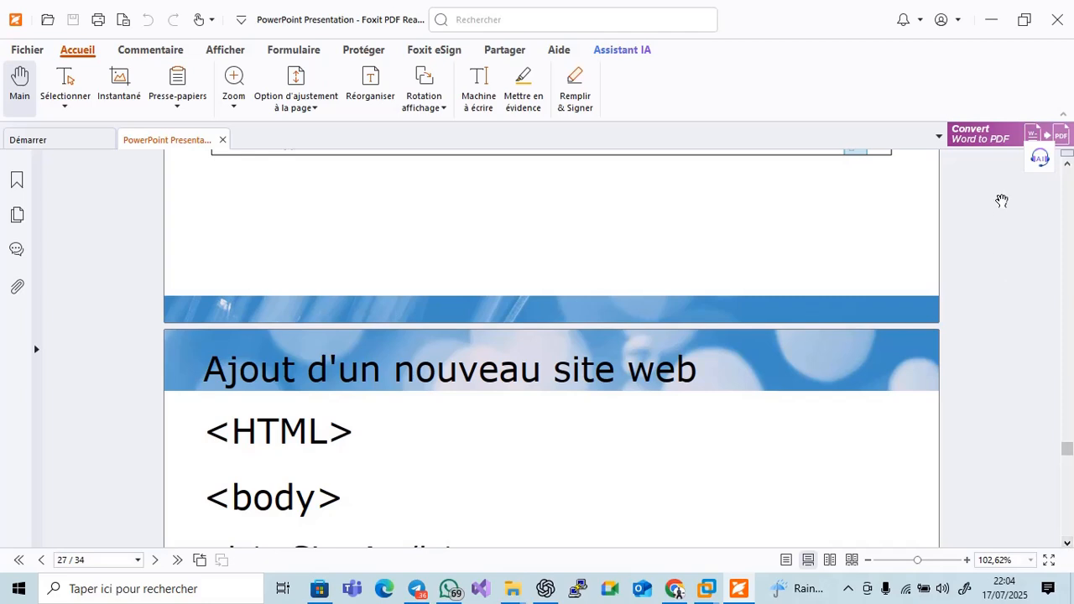
pyautogui.click(1067, 163)
pyautogui.click(1067, 163)
pyautogui.click(1066, 163)
pyautogui.click(1067, 163)
pyautogui.click(1067, 163)
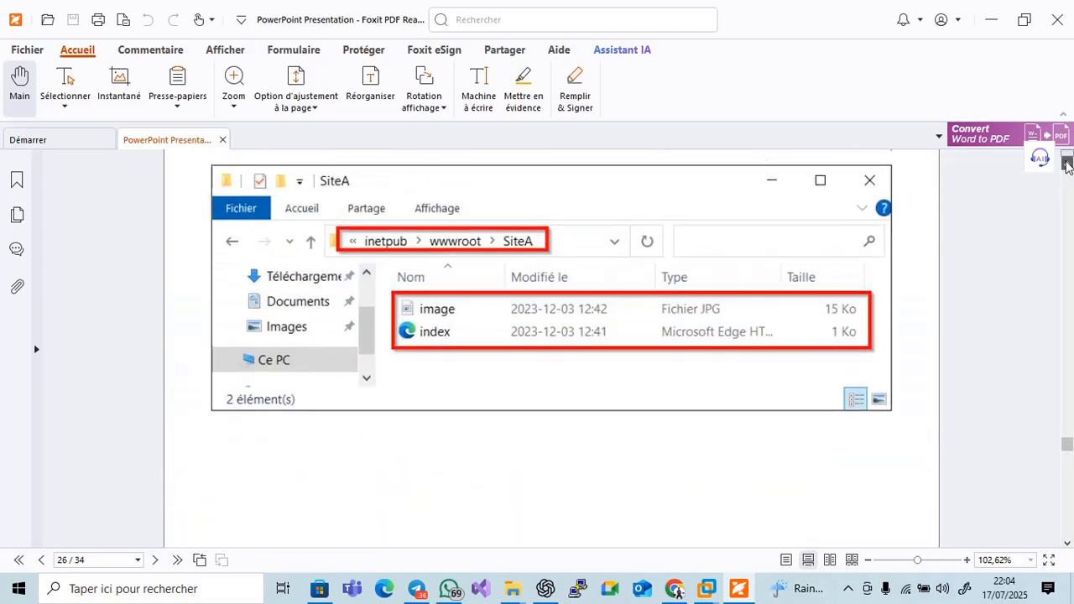
pyautogui.click(1067, 163)
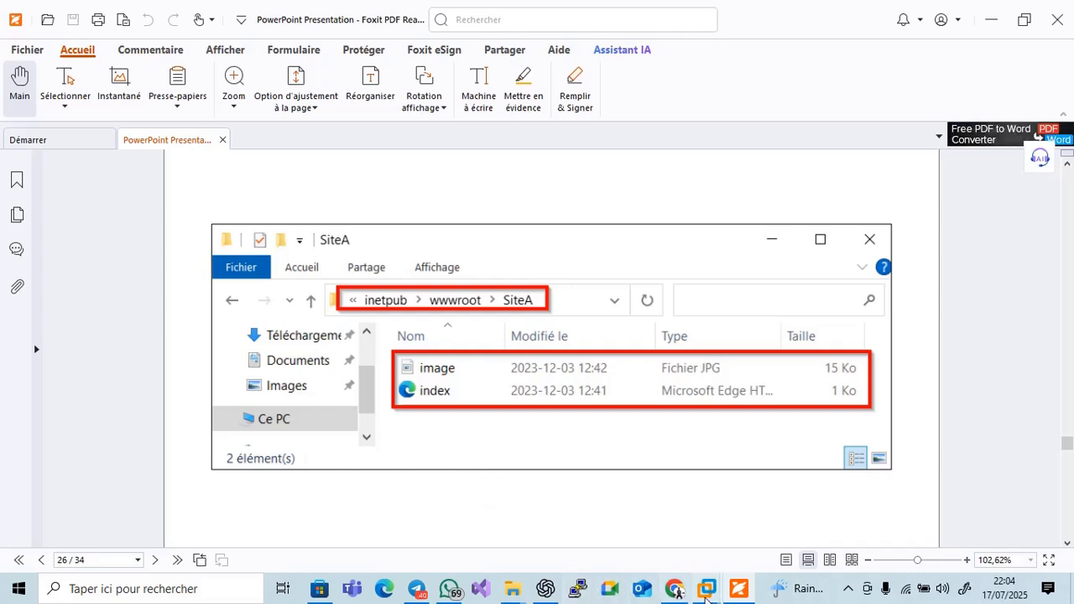
pyautogui.click(739, 591)
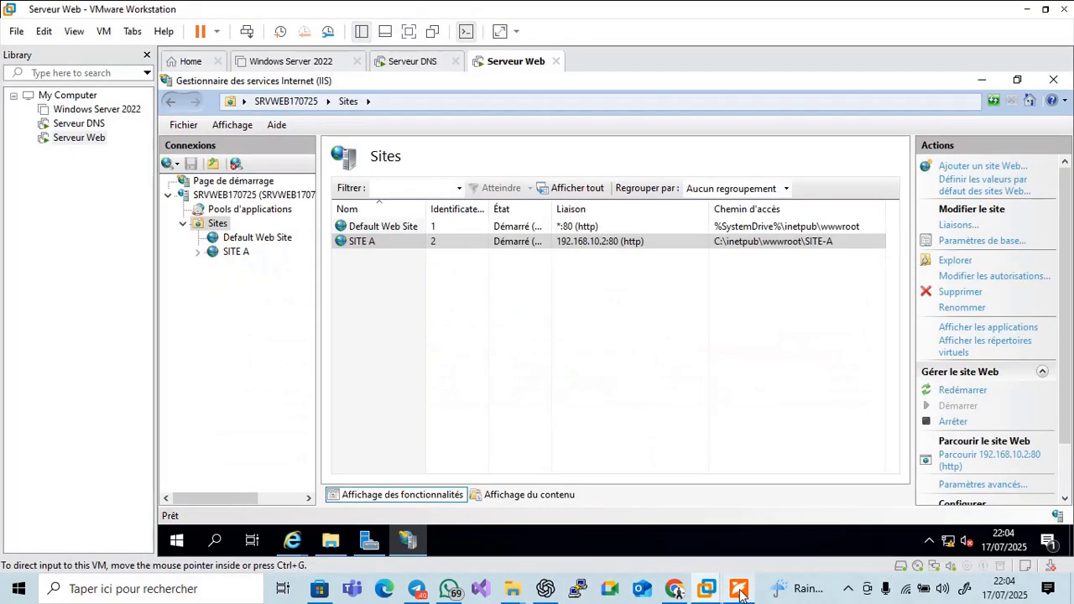
# Open wwwroot > SITE-A and create a new text document there via Nouveau > Document texte
pyautogui.click(331, 541)
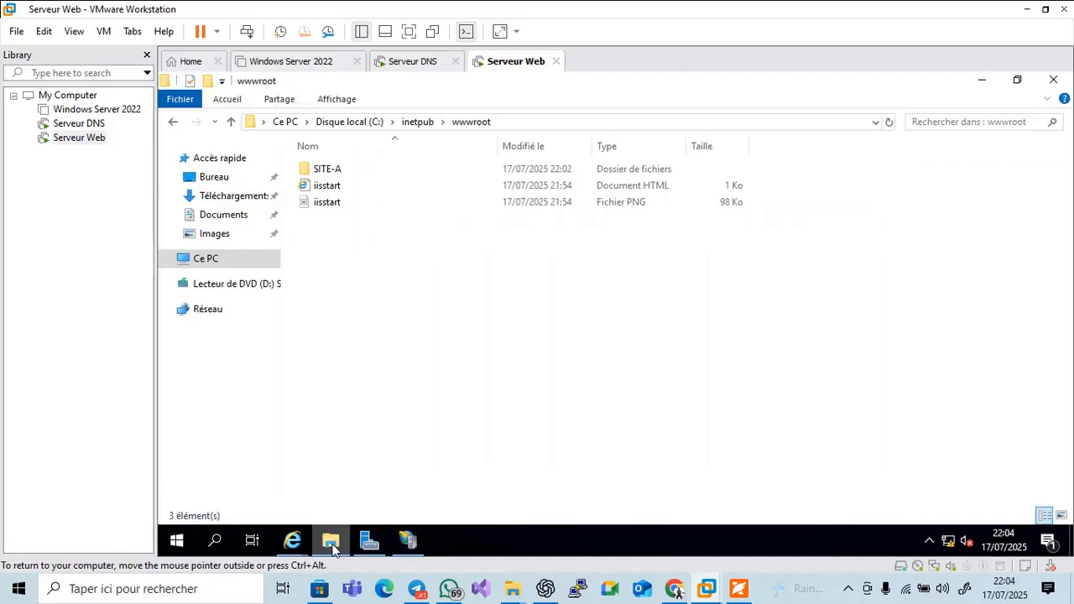
pyautogui.click(329, 186)
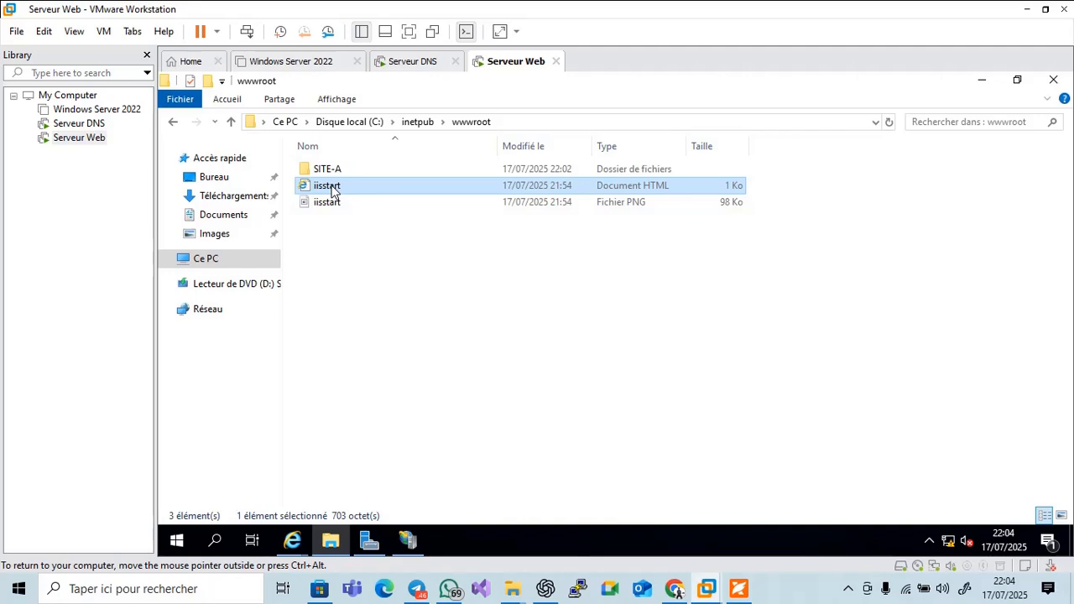
pyautogui.doubleClick(328, 168)
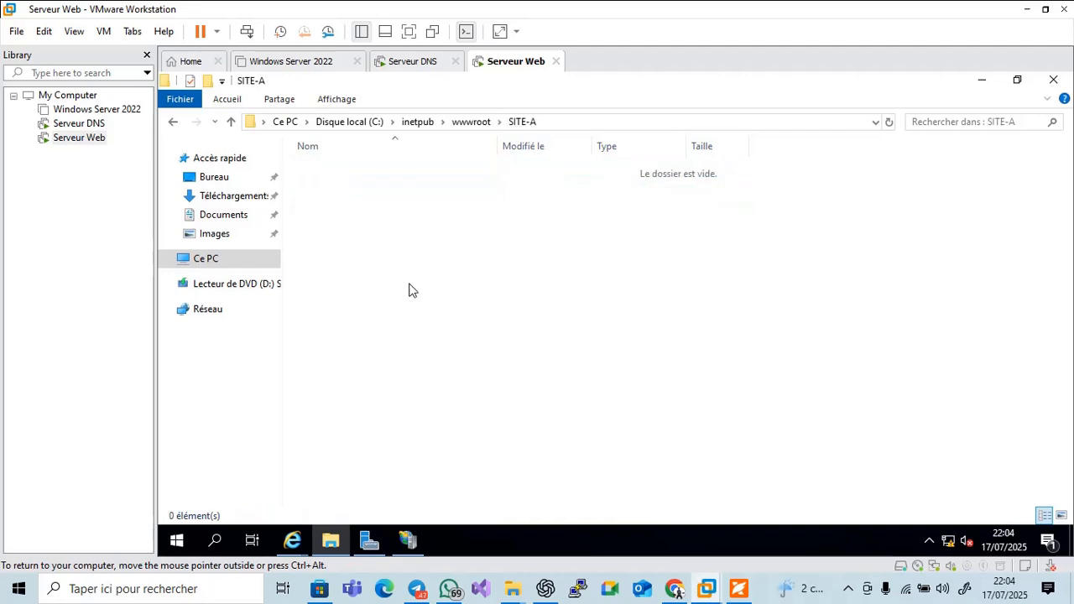
pyautogui.rightClick(409, 284)
pyautogui.moveTo(474, 476)
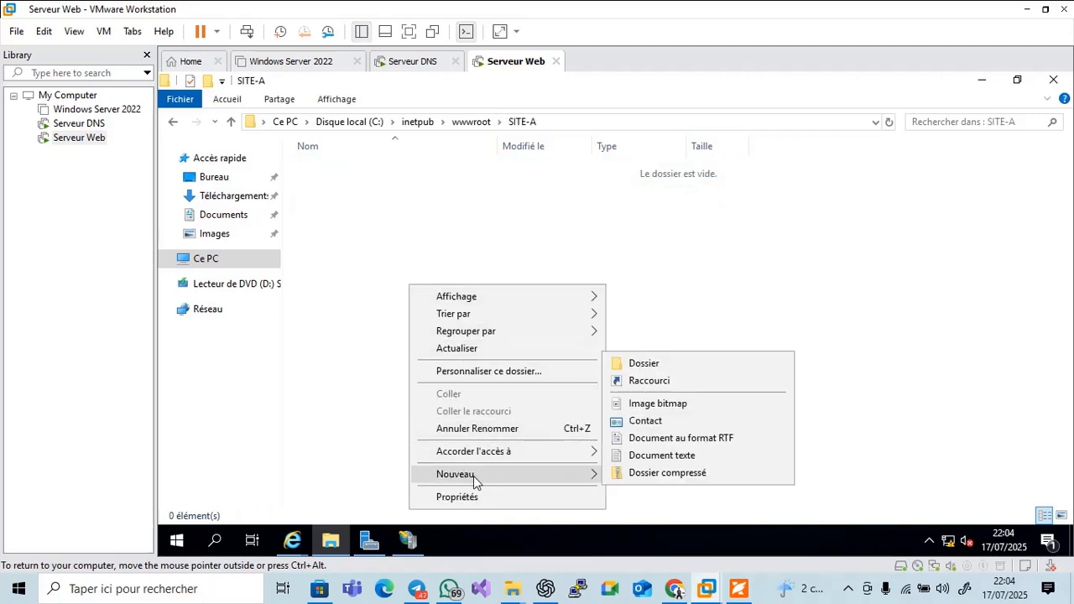
pyautogui.click(659, 458)
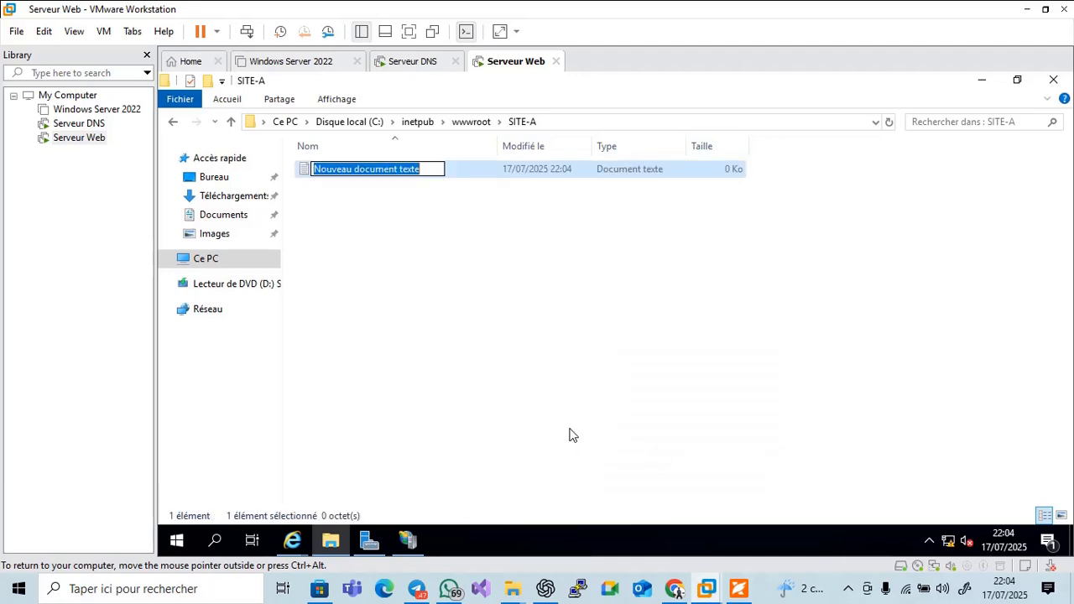
# Name the new text file 'index'
pyautogui.click(737, 590)
pyautogui.click(735, 592)
pyautogui.write('index')
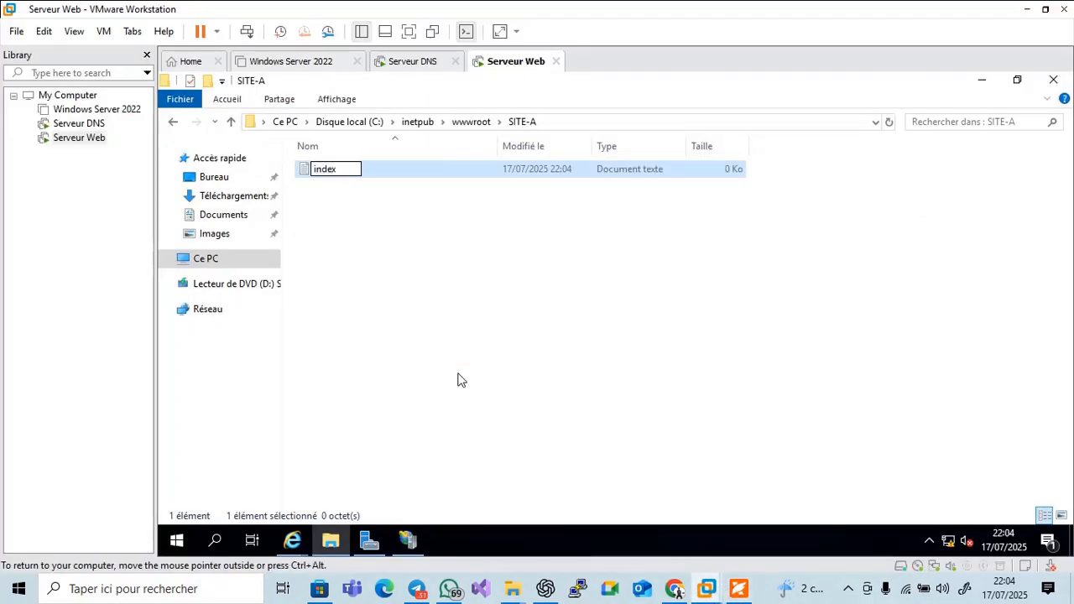
pyautogui.press('Return')
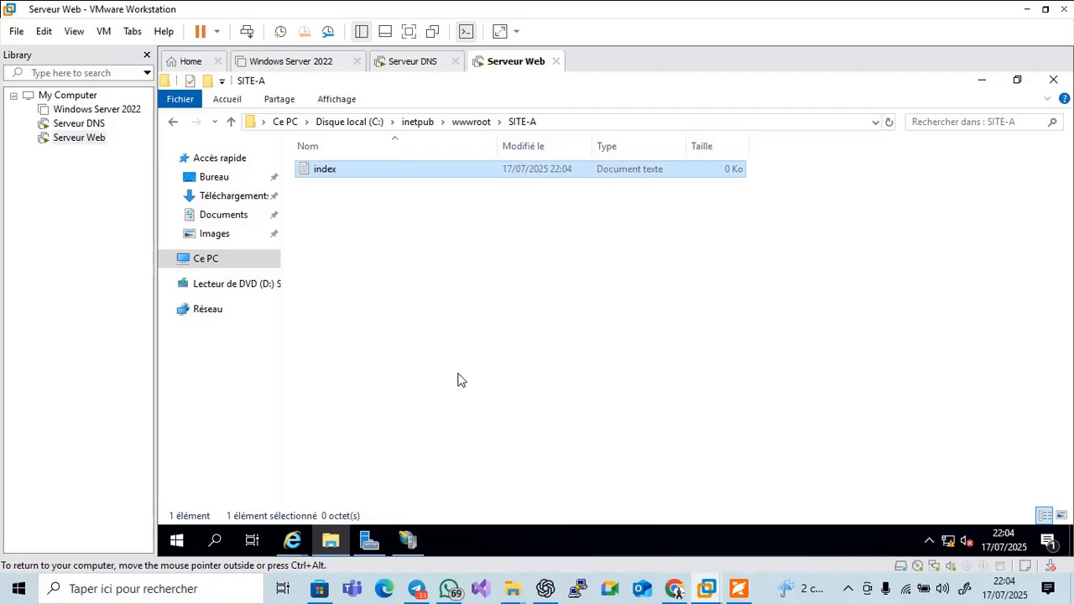
# Turn on Extensions de noms de fichiers so the file appears as index.txt
pyautogui.click(328, 102)
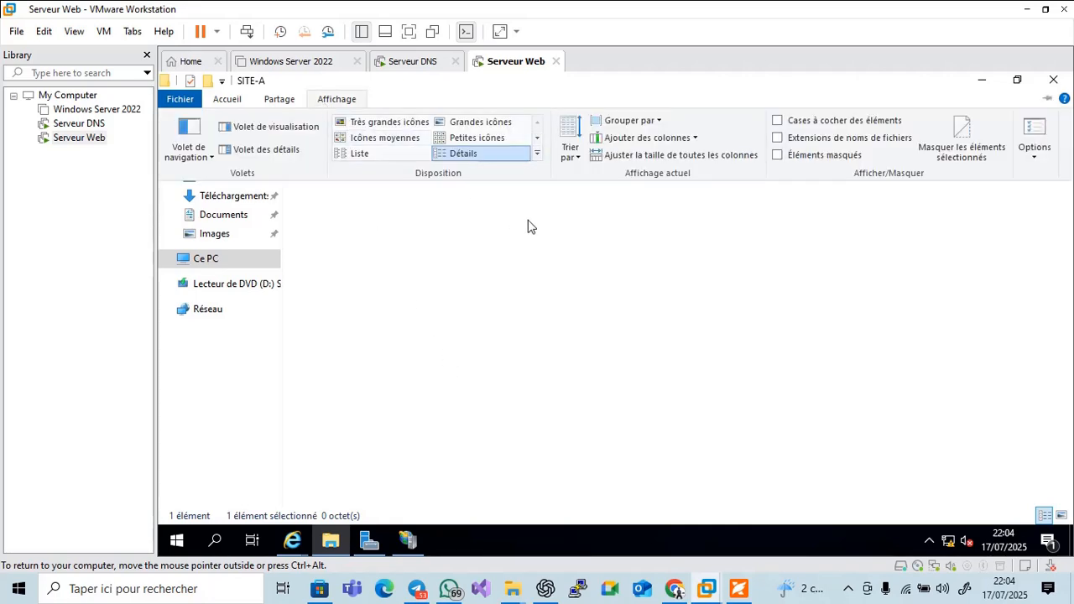
pyautogui.click(786, 139)
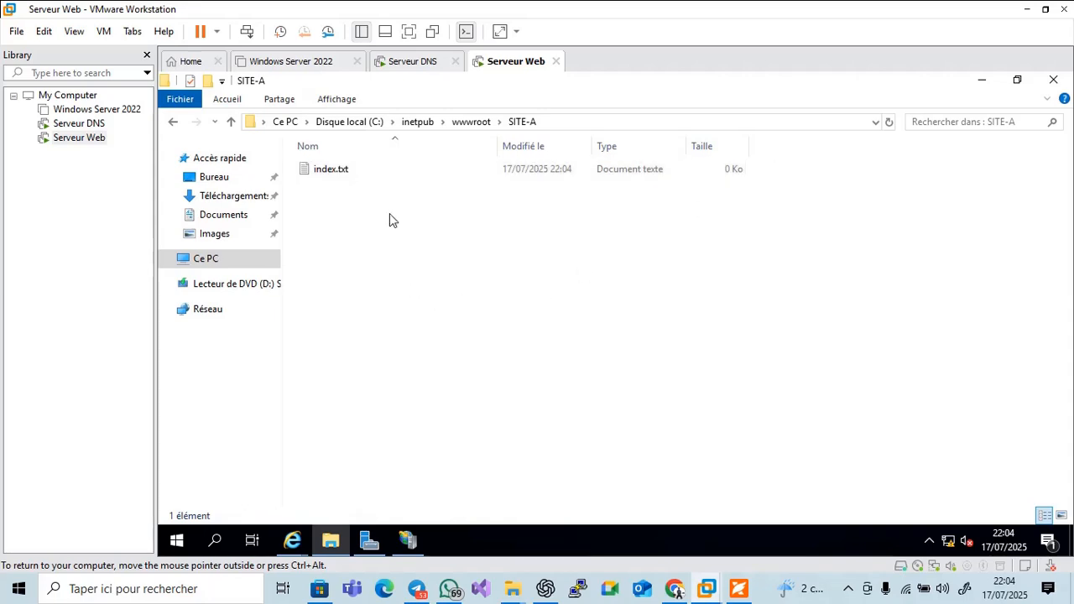
pyautogui.click(339, 100)
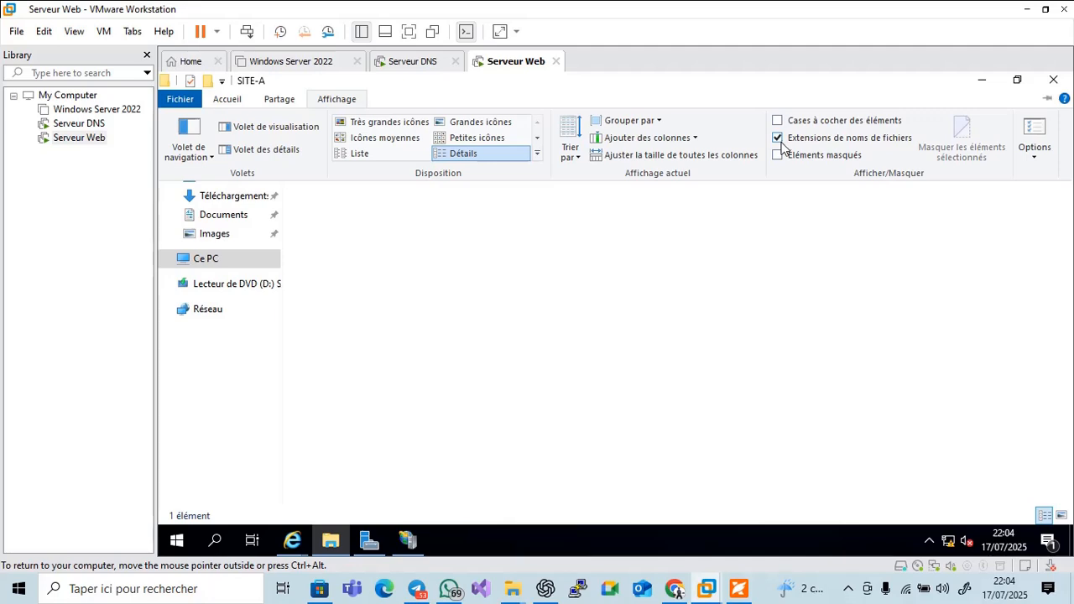
pyautogui.click(521, 269)
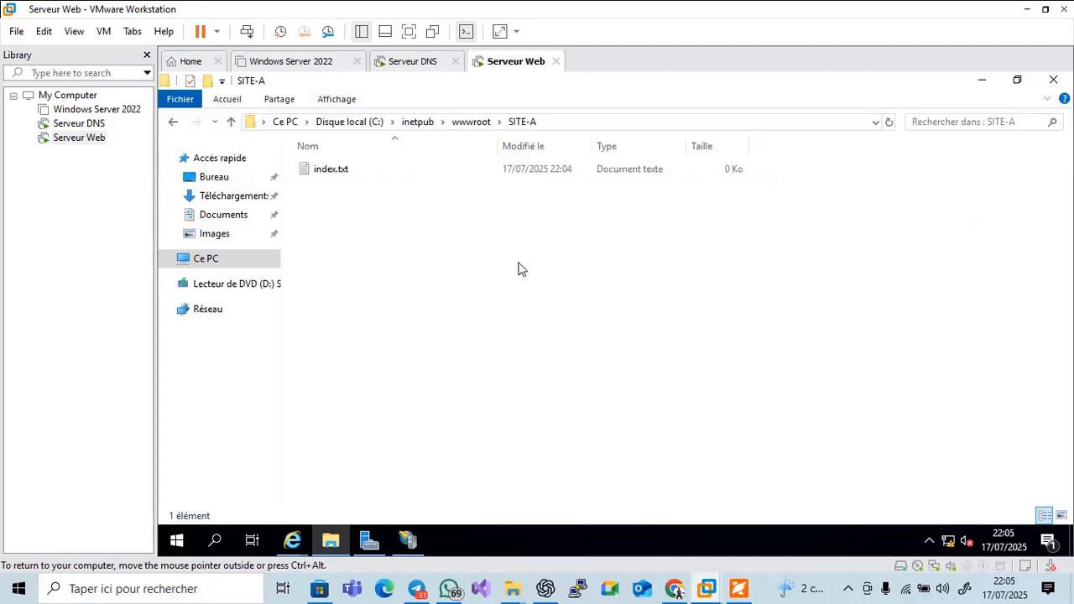
# Open index.txt in Notepad and page through the tutorial slides
pyautogui.doubleClick(330, 174)
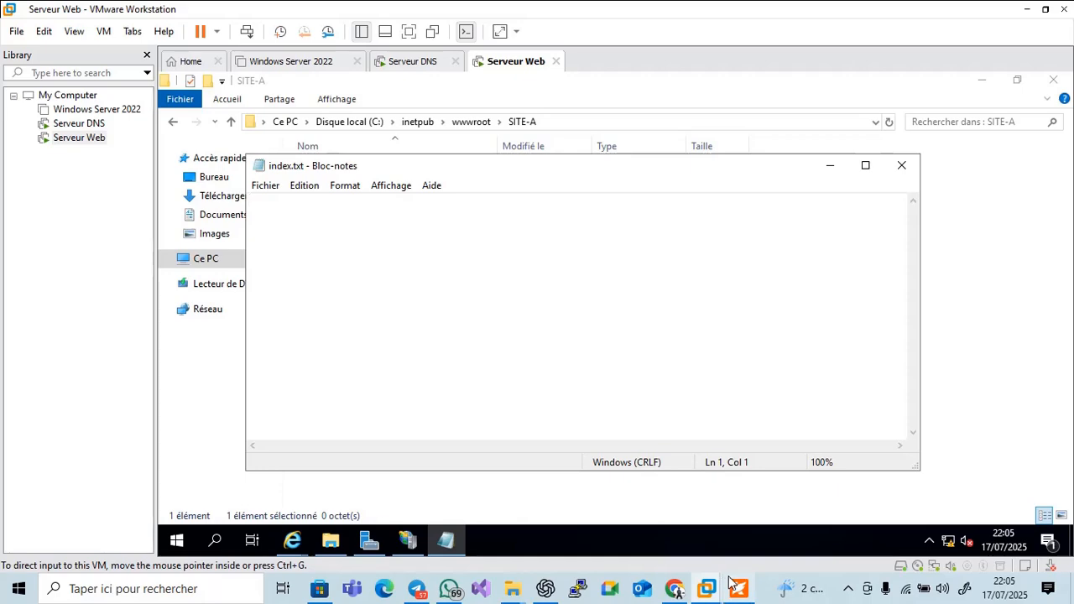
pyautogui.click(739, 491)
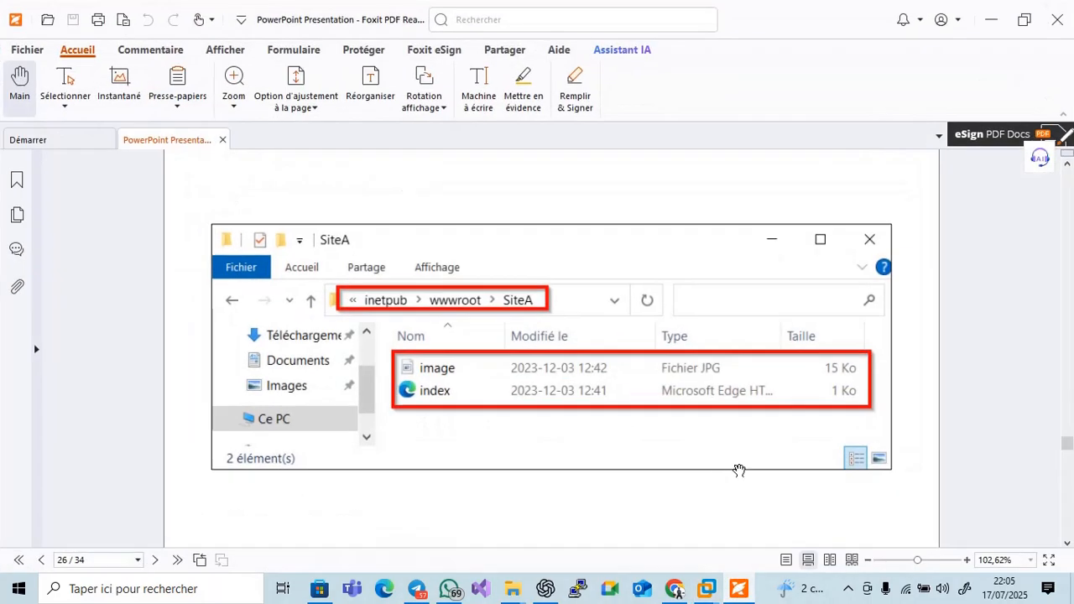
pyautogui.click(1067, 543)
pyautogui.click(1068, 543)
pyautogui.click(1067, 543)
pyautogui.click(1068, 543)
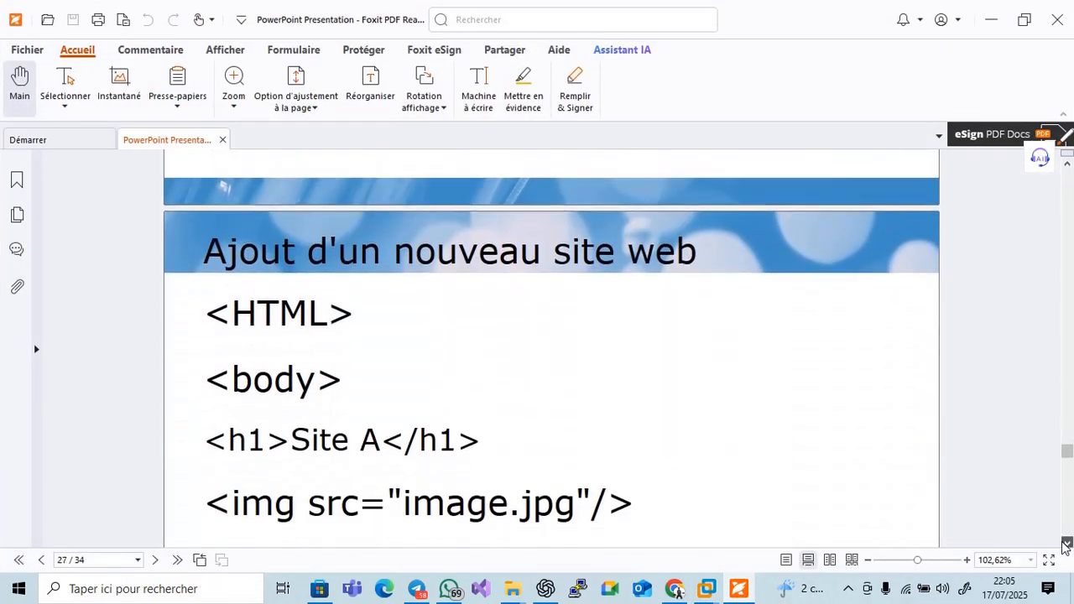
pyautogui.click(1068, 543)
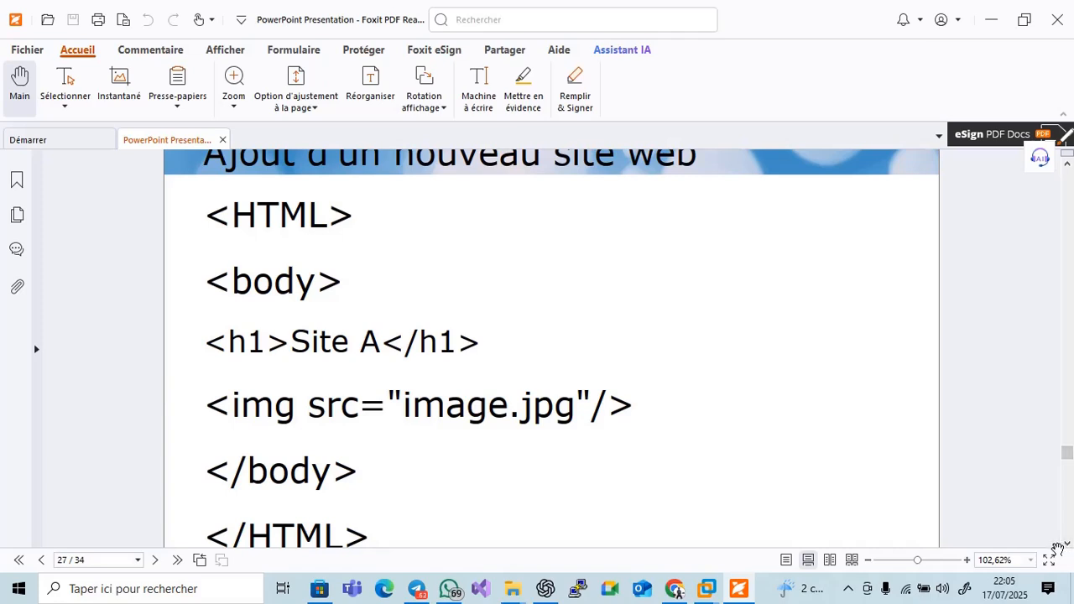
pyautogui.click(1067, 543)
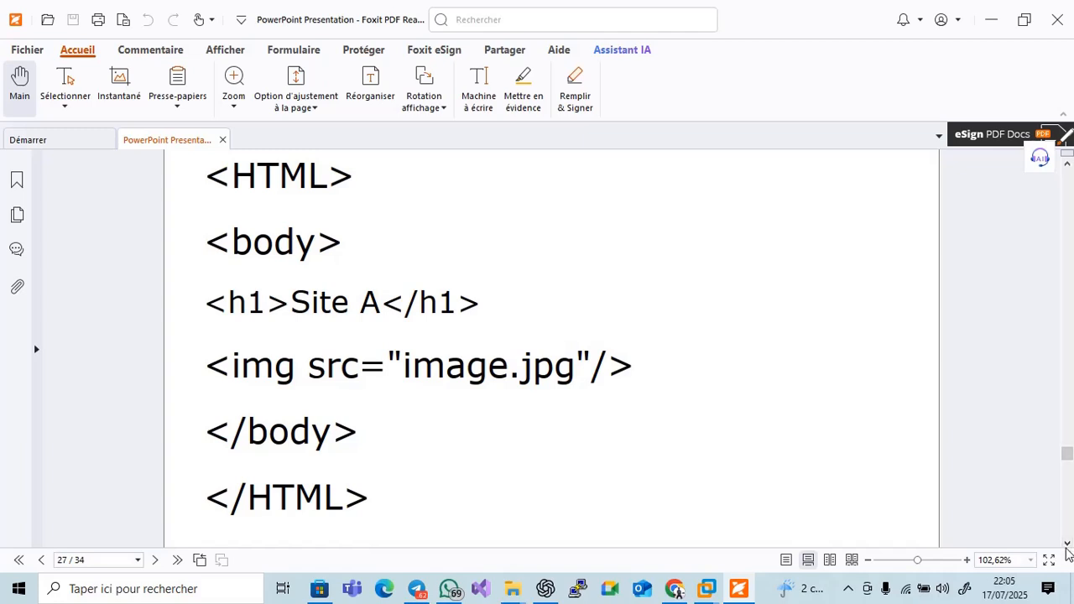
# Type 'SITE A' into index.txt and save it with Enregistrer on closing
pyautogui.click(707, 588)
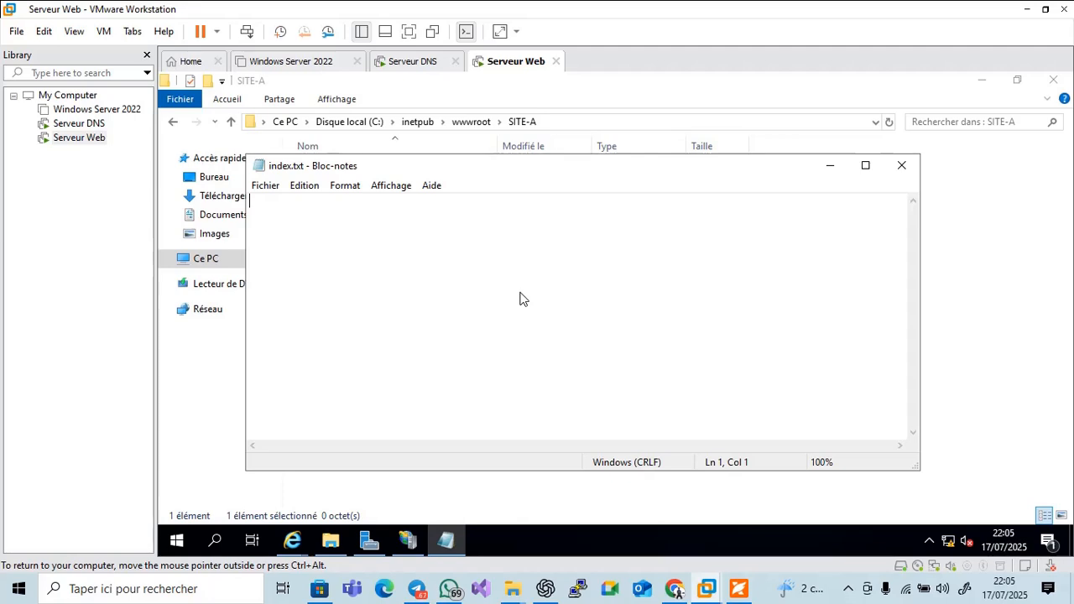
pyautogui.write('SITE A')
pyautogui.click(901, 168)
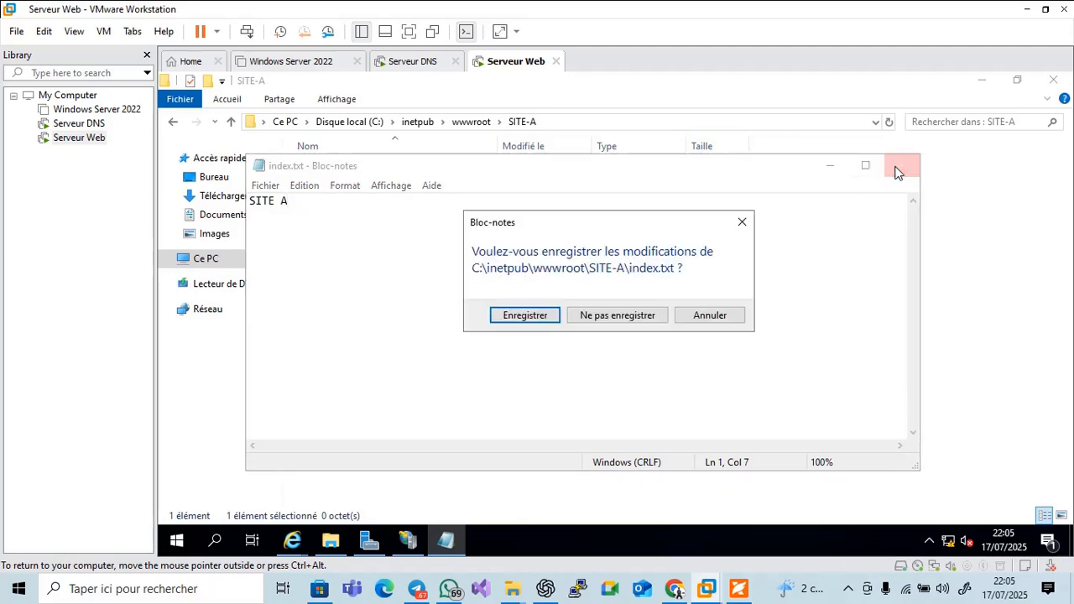
pyautogui.click(540, 315)
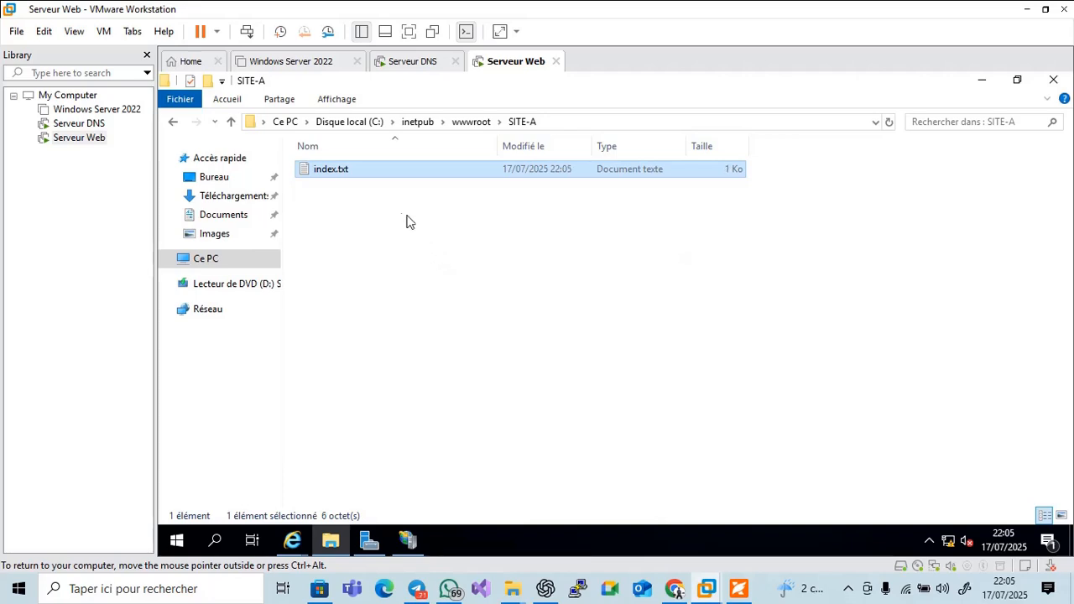
# Rename index.txt to index.html and accept the extension change with Oui
pyautogui.click(345, 172)
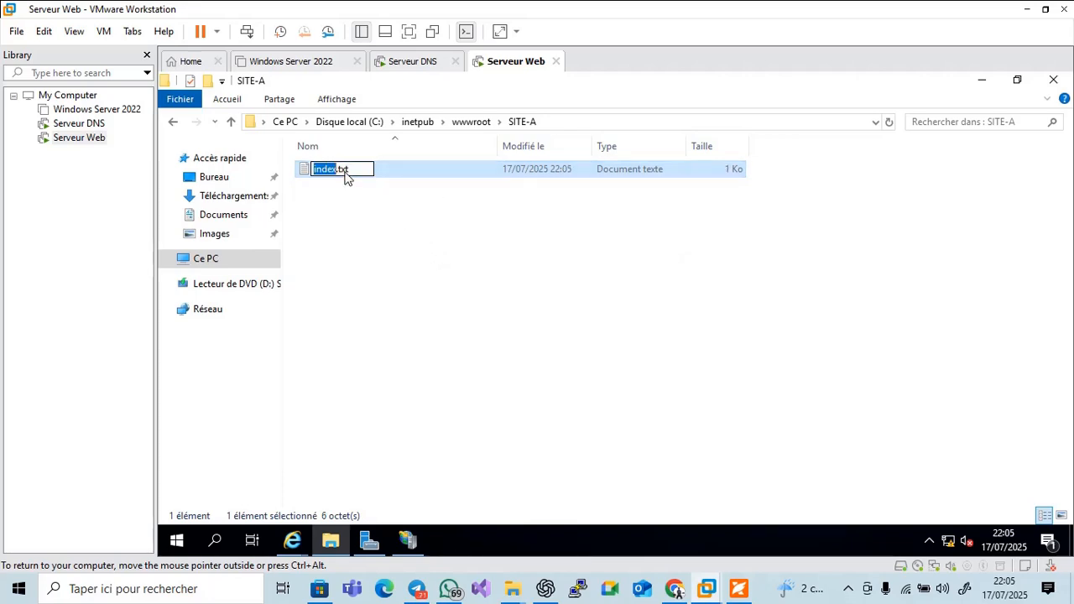
pyautogui.click(357, 175)
pyautogui.write('h')
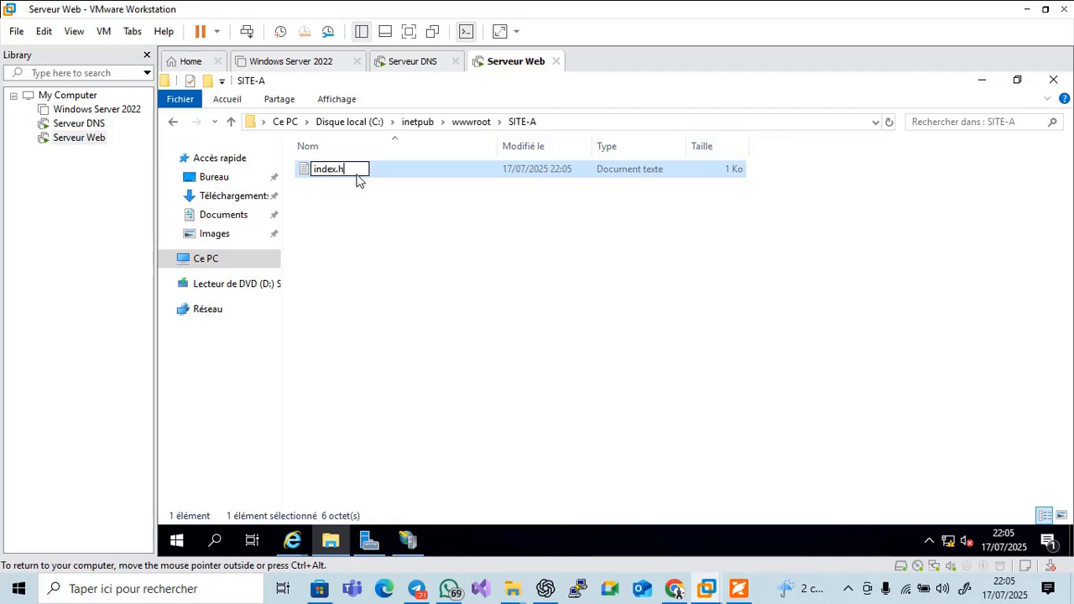
pyautogui.write('tml')
pyautogui.press('Return')
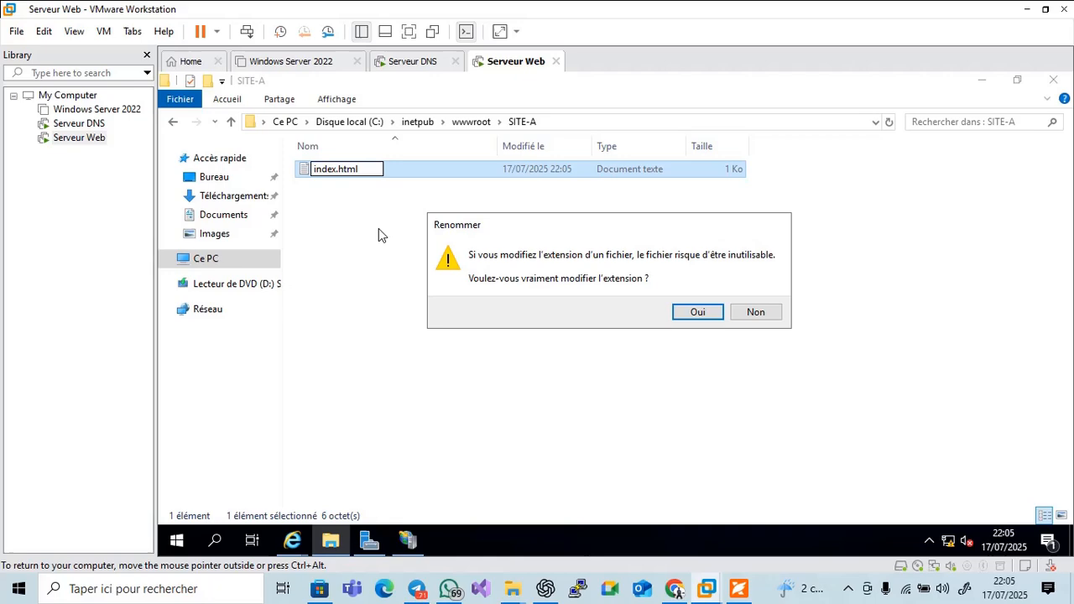
pyautogui.click(700, 314)
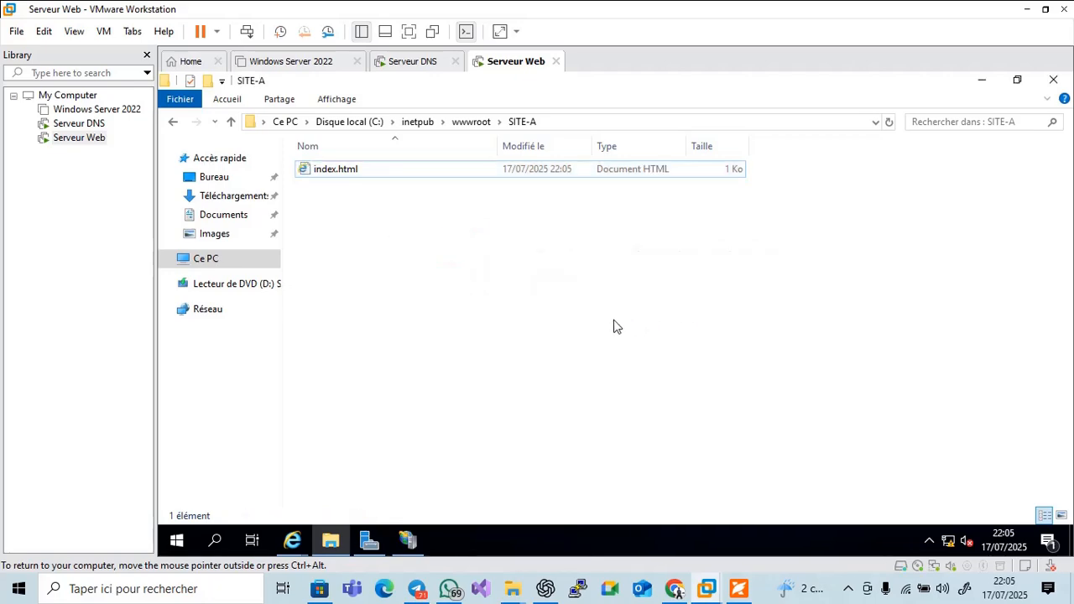
# Bring IIS Manager forward, then scroll the tutorial slides onward toward slide 28
pyautogui.click(409, 544)
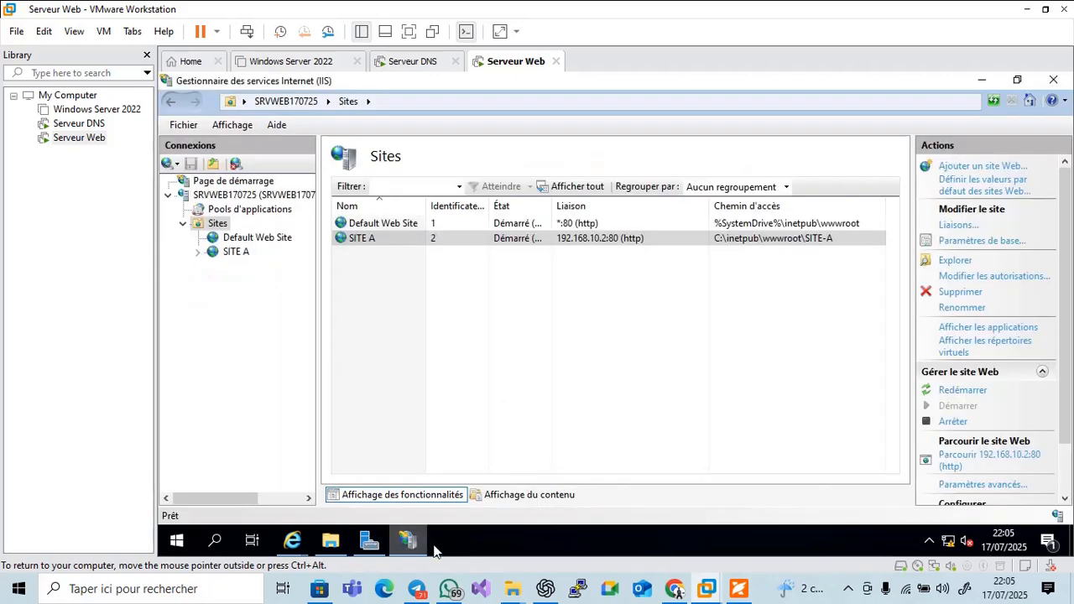
pyautogui.click(738, 590)
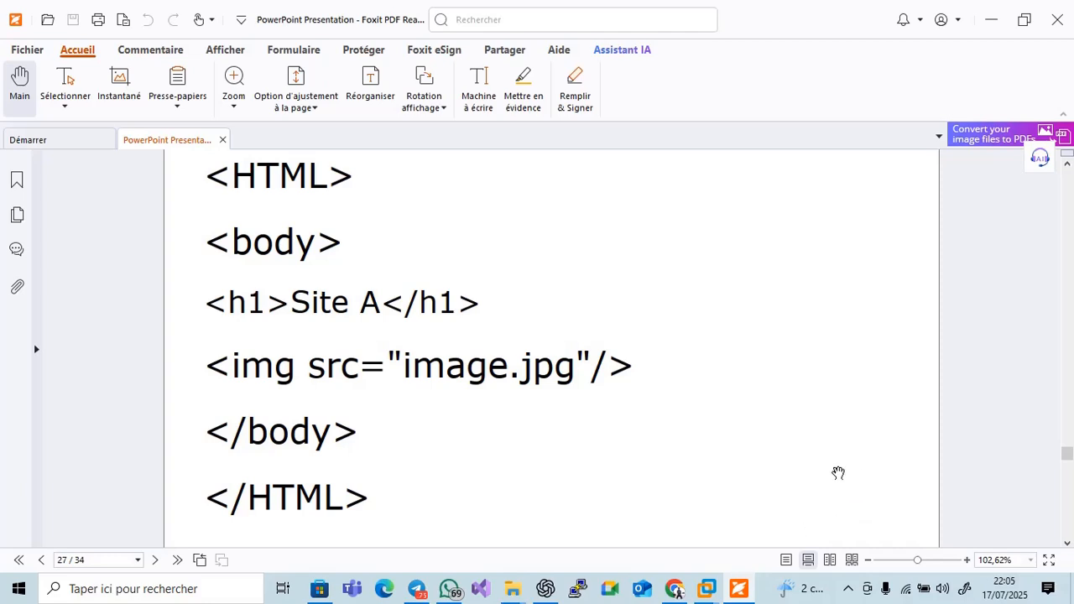
pyautogui.scroll(-5, 839, 473)
pyautogui.scroll(-3, 813, 453)
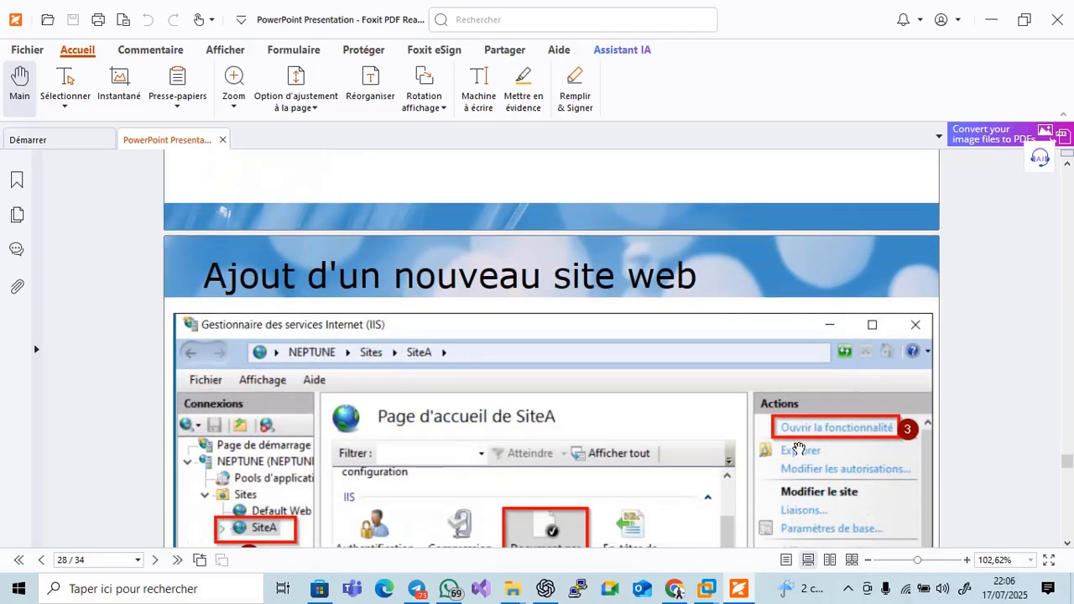
# Scroll to slide 28, 'Ajout d'un nouveau site web', then return to the VM
pyautogui.scroll(-2, 580, 342)
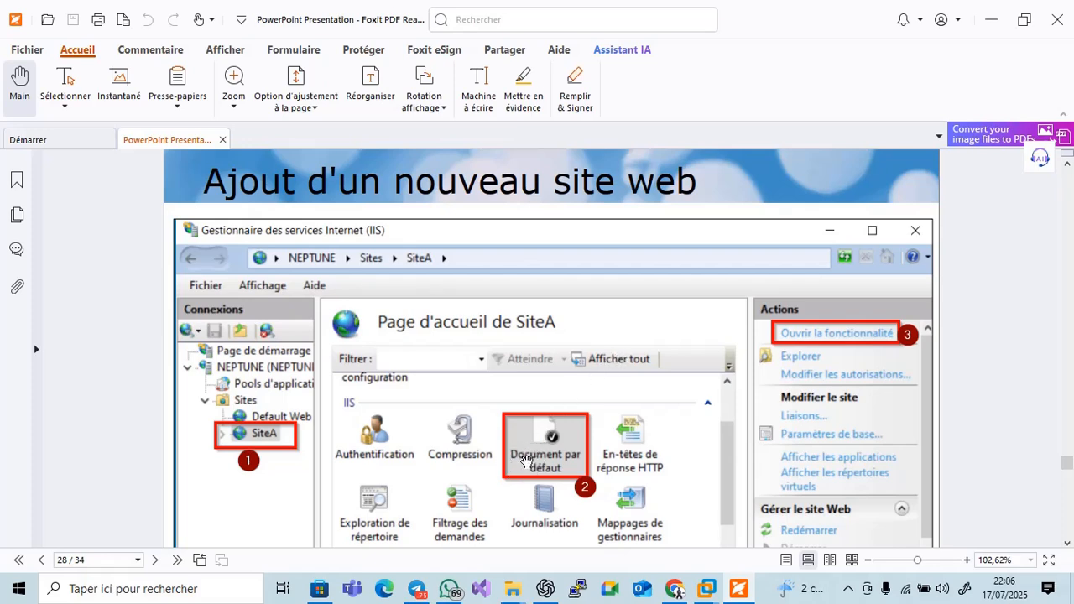
pyautogui.scroll(-1, 524, 464)
pyautogui.click(729, 591)
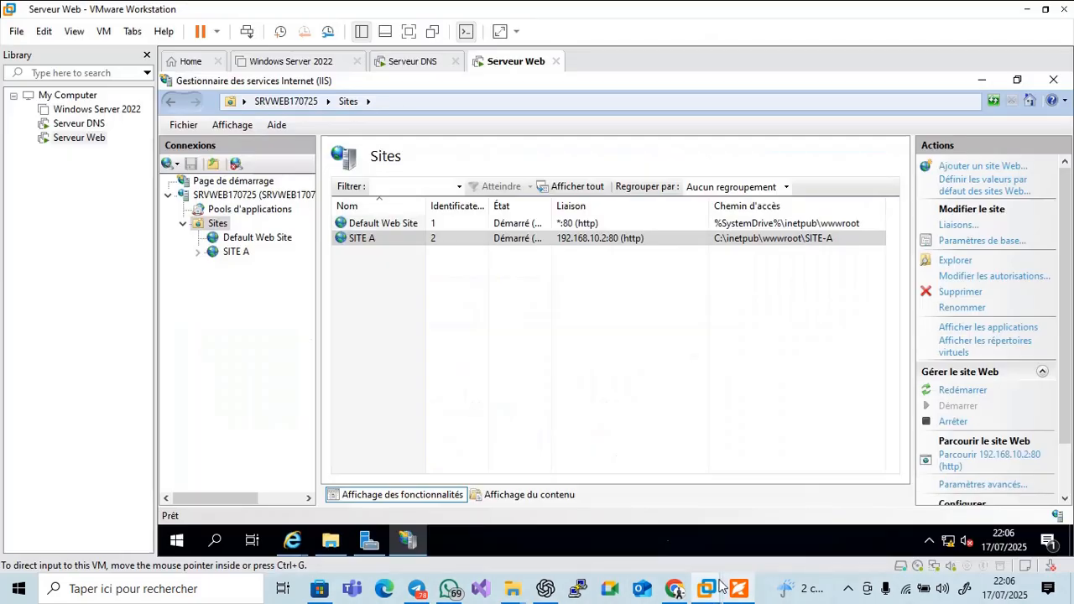
# Select SITE A and open its Document par défaut feature, checking the tutorial slide
pyautogui.click(237, 253)
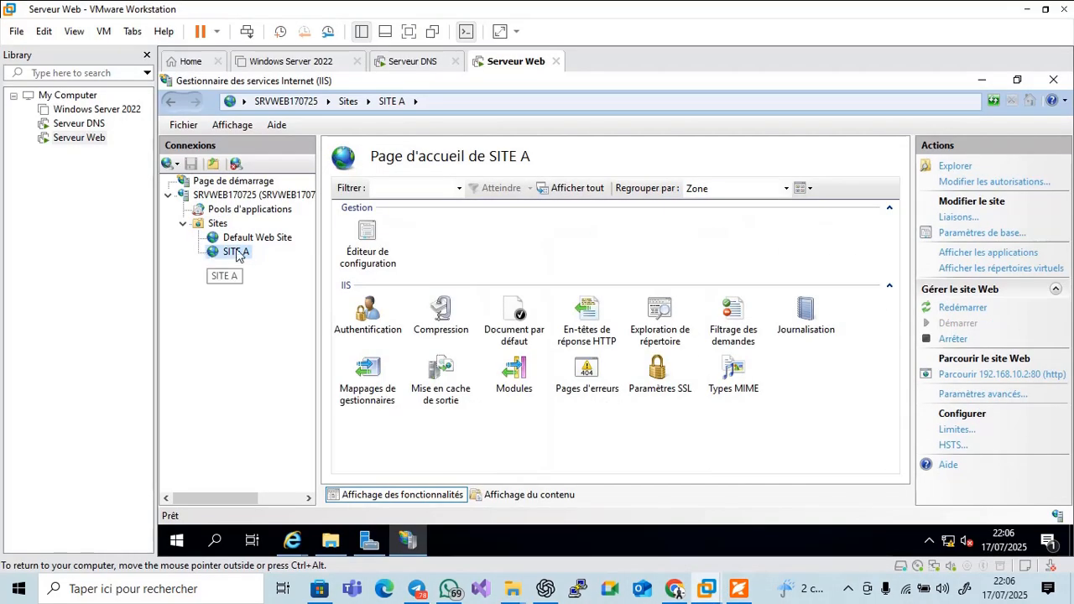
pyautogui.doubleClick(514, 332)
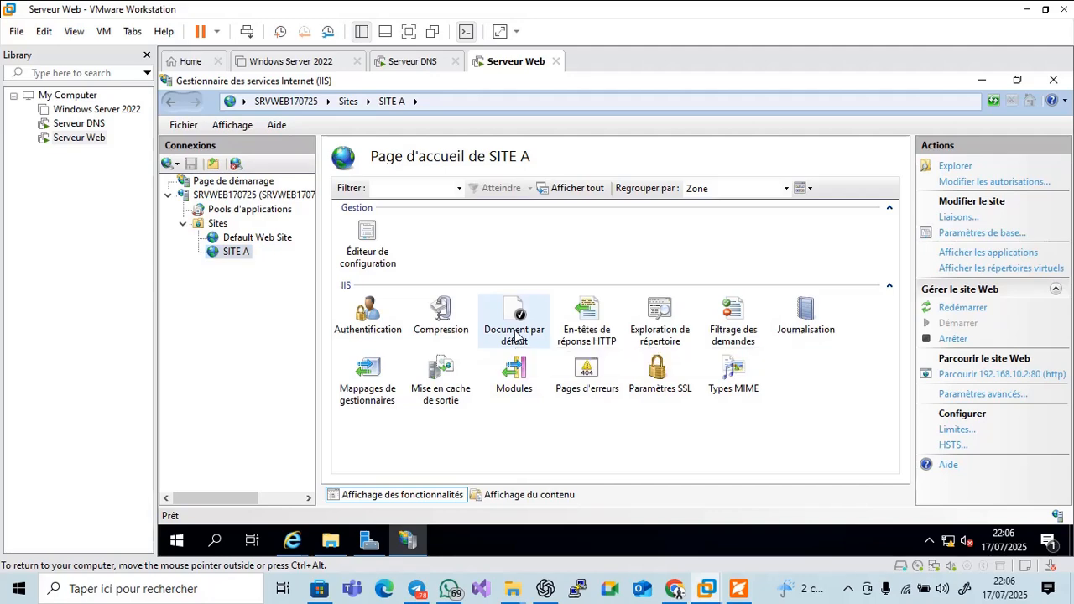
pyautogui.click(739, 590)
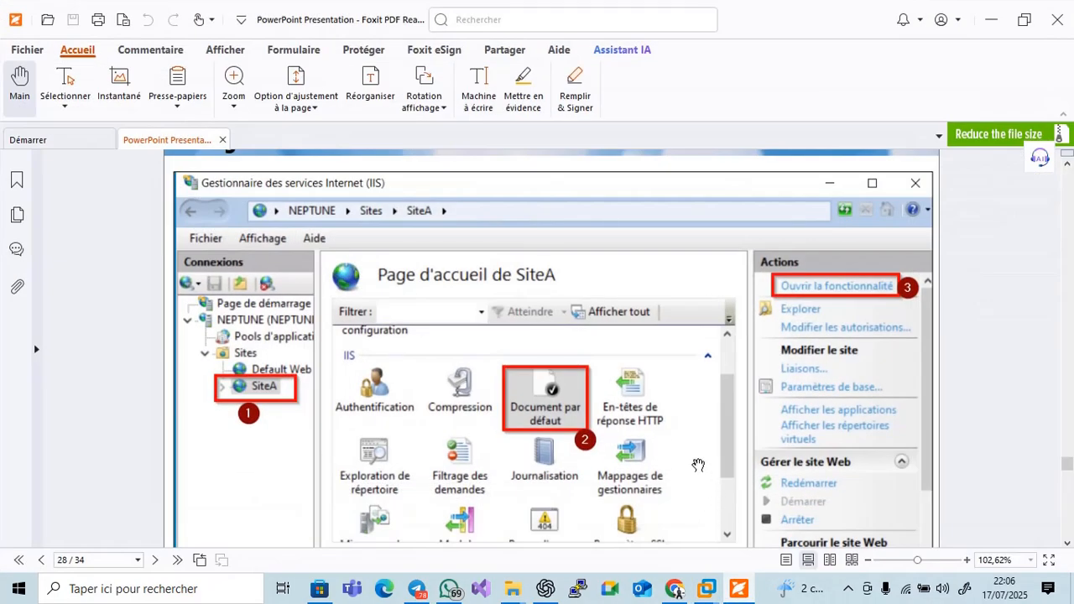
pyautogui.scroll(-1, 698, 465)
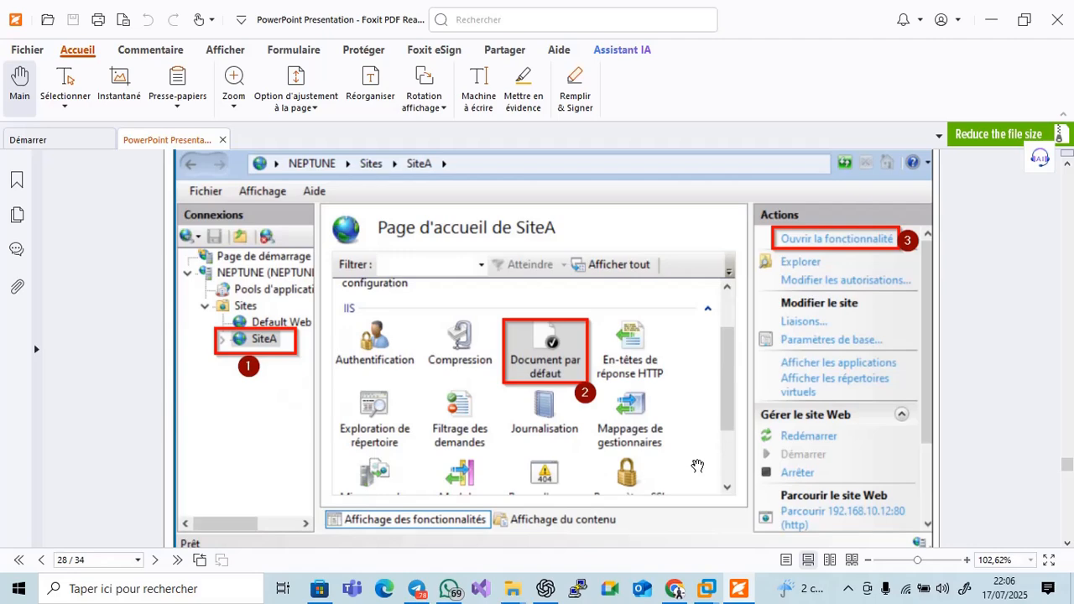
pyautogui.click(737, 590)
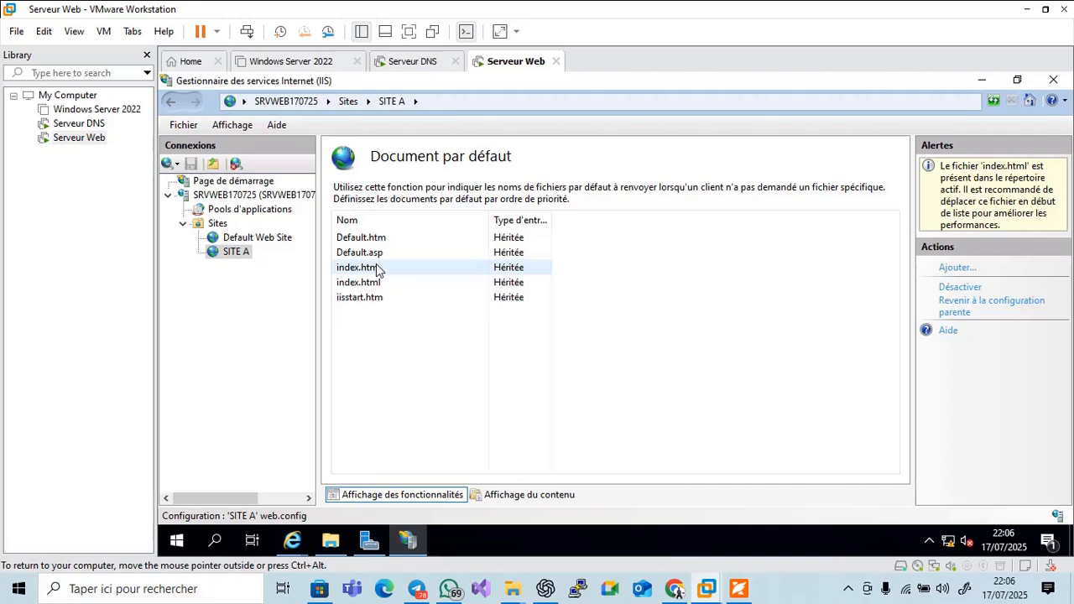
pyautogui.click(241, 256)
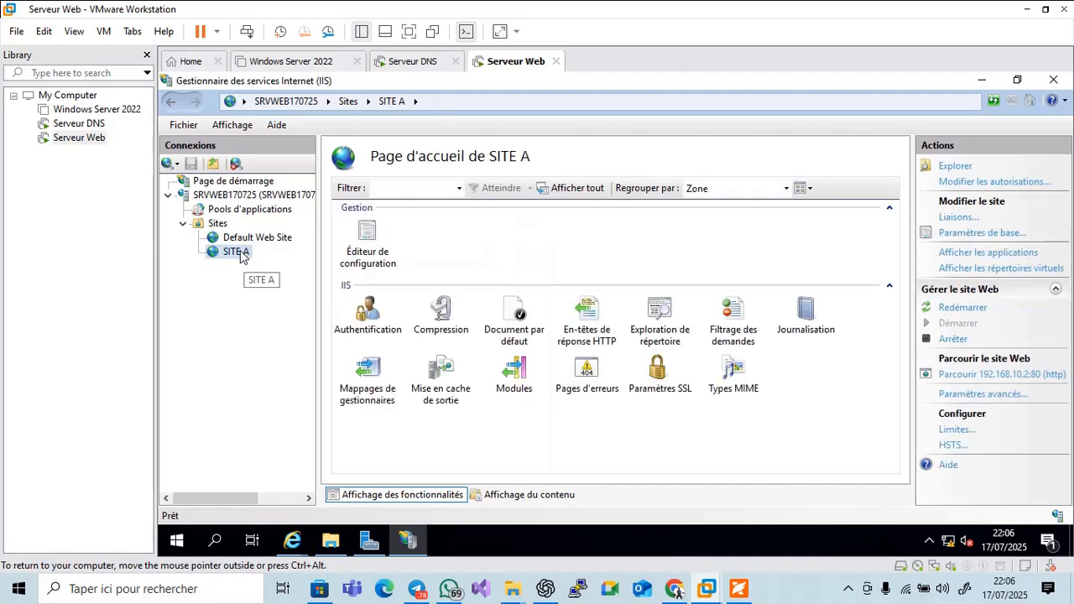
pyautogui.click(520, 317)
pyautogui.doubleClick(521, 317)
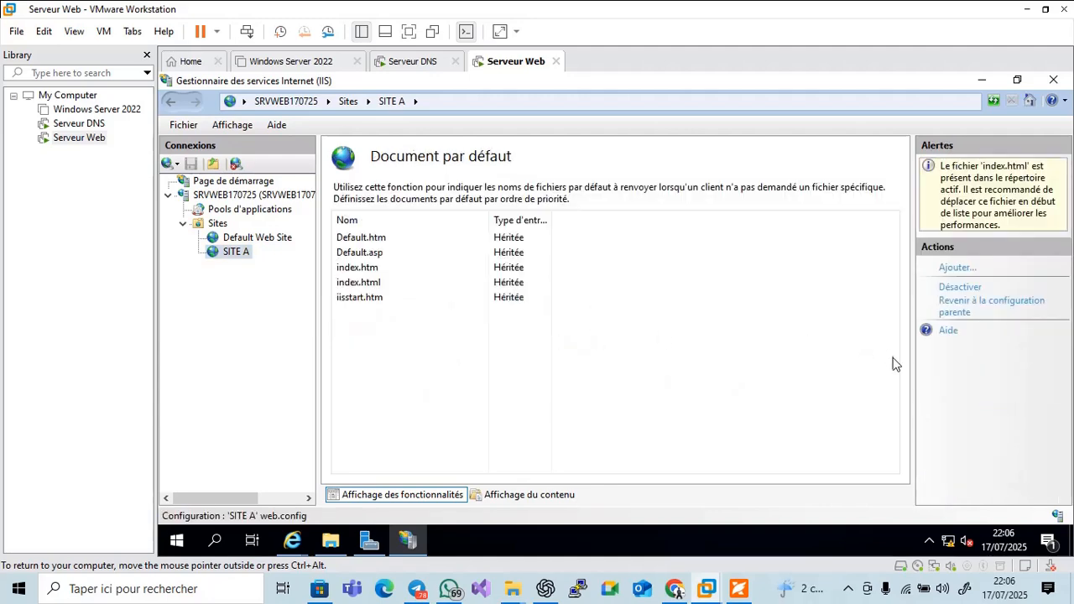
# Reopen SITE A's Document par défaut via Ouvrir la fonctionnalité, then check slide 29
pyautogui.click(739, 589)
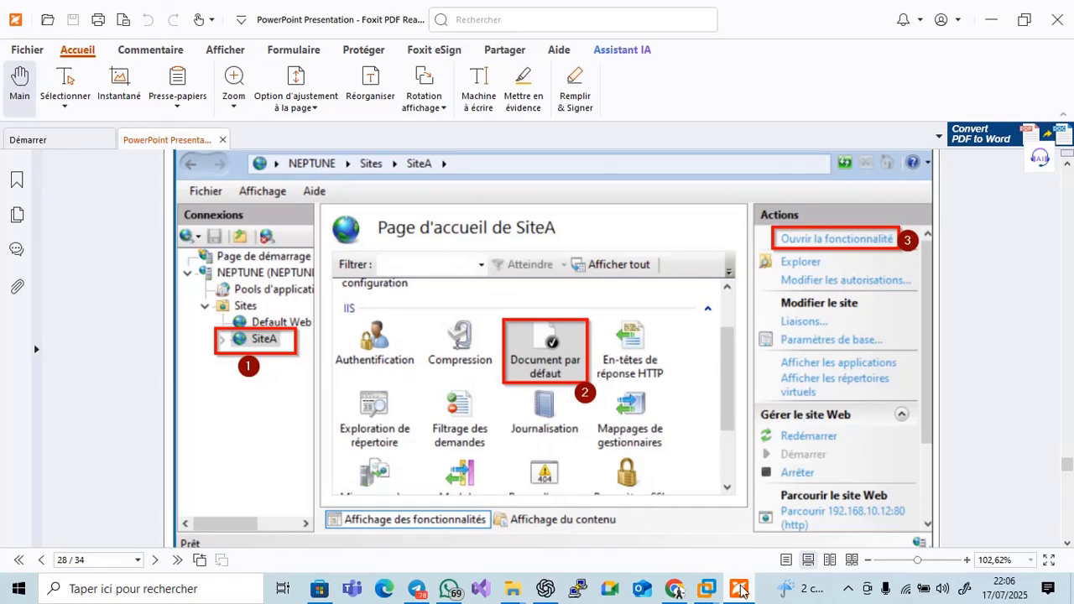
pyautogui.click(738, 589)
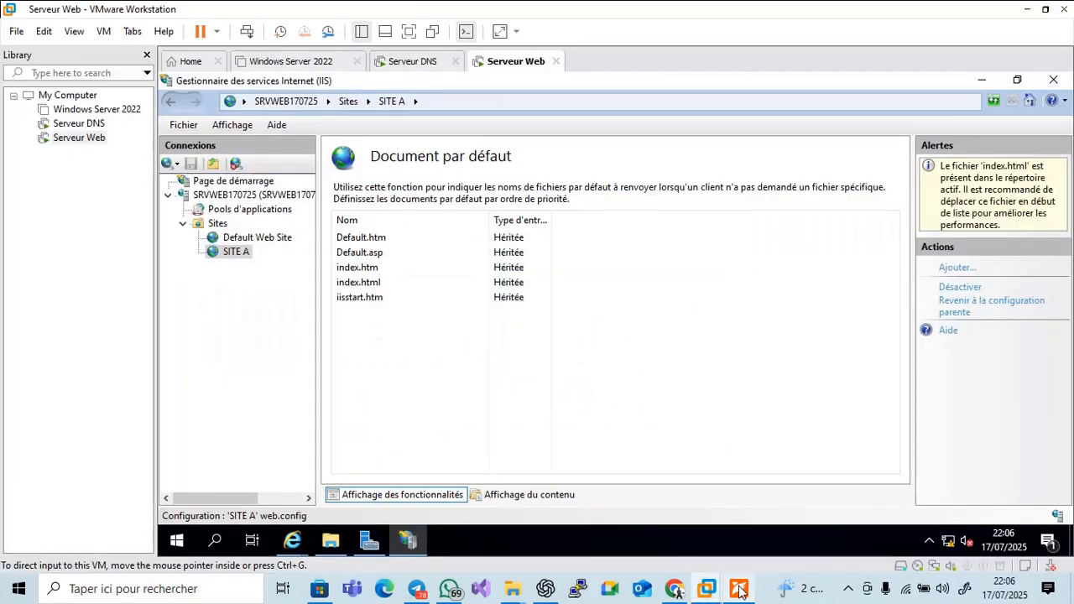
pyautogui.click(240, 252)
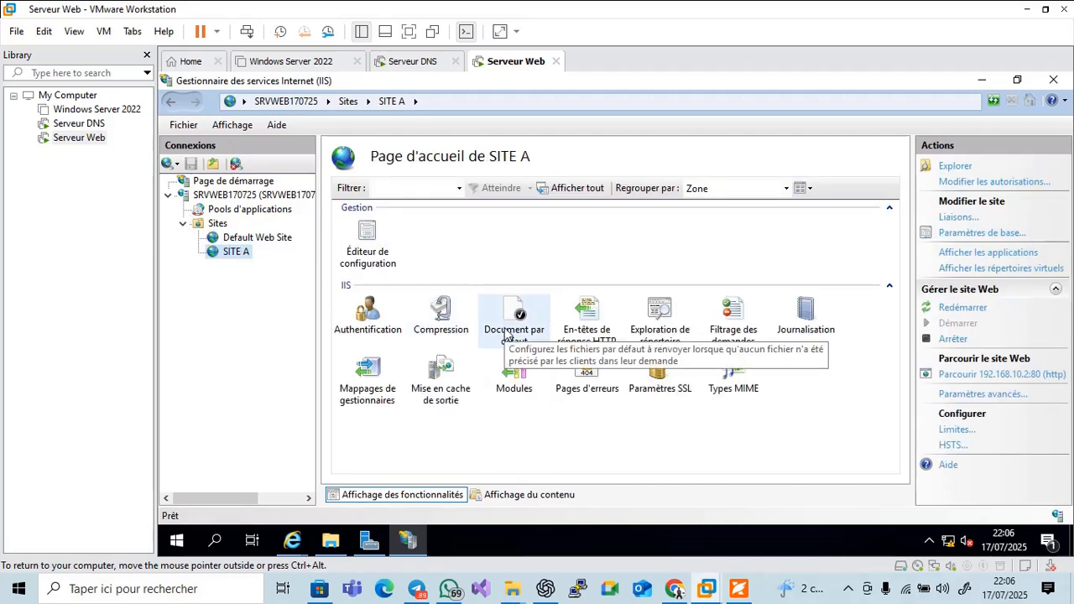
pyautogui.click(508, 335)
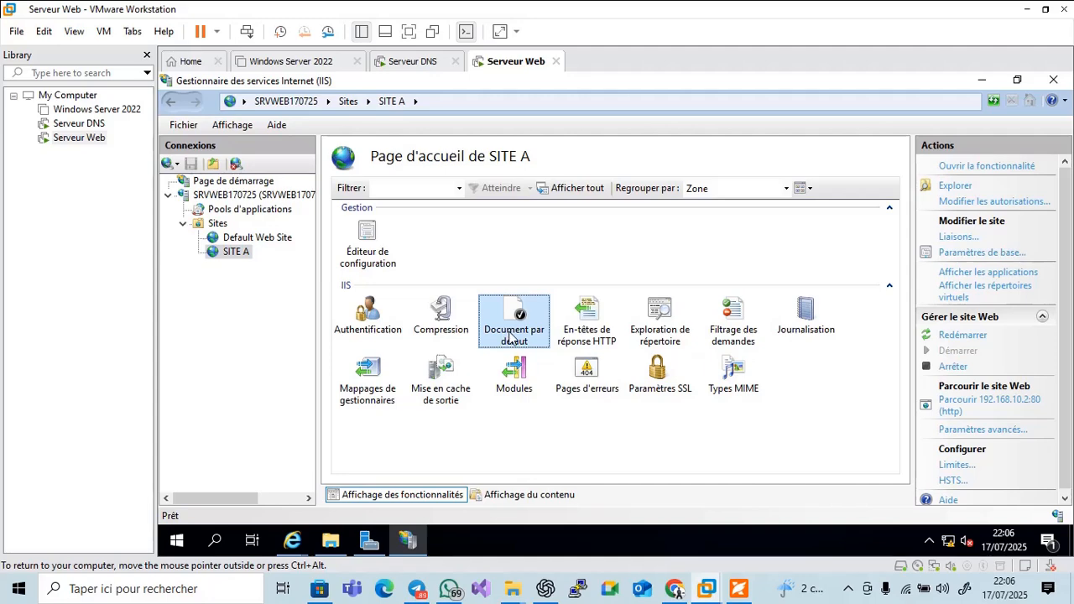
pyautogui.click(998, 168)
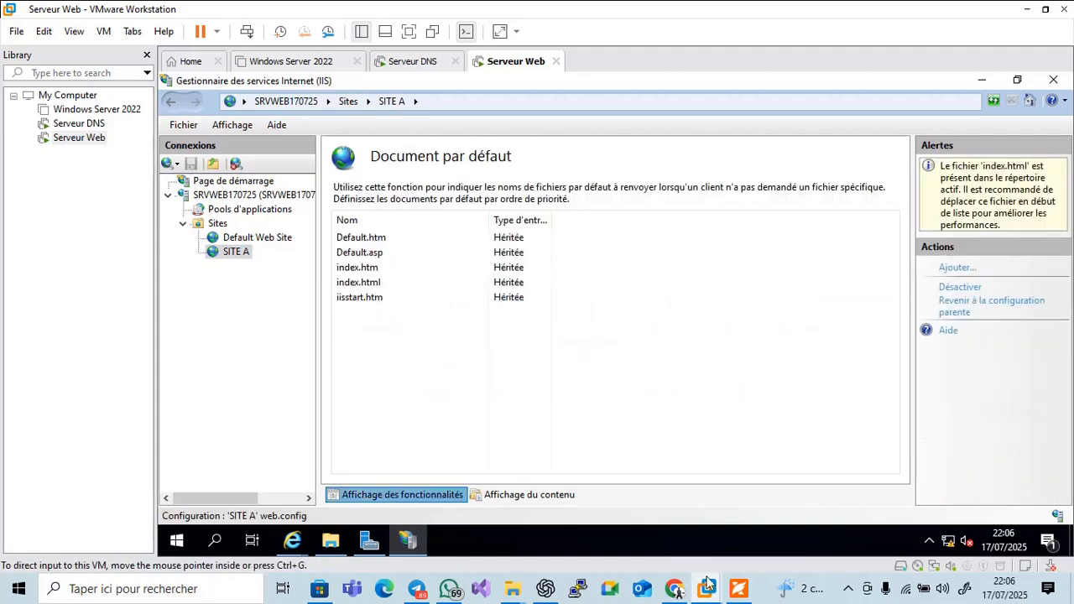
pyautogui.click(738, 588)
pyautogui.scroll(-8, 771, 430)
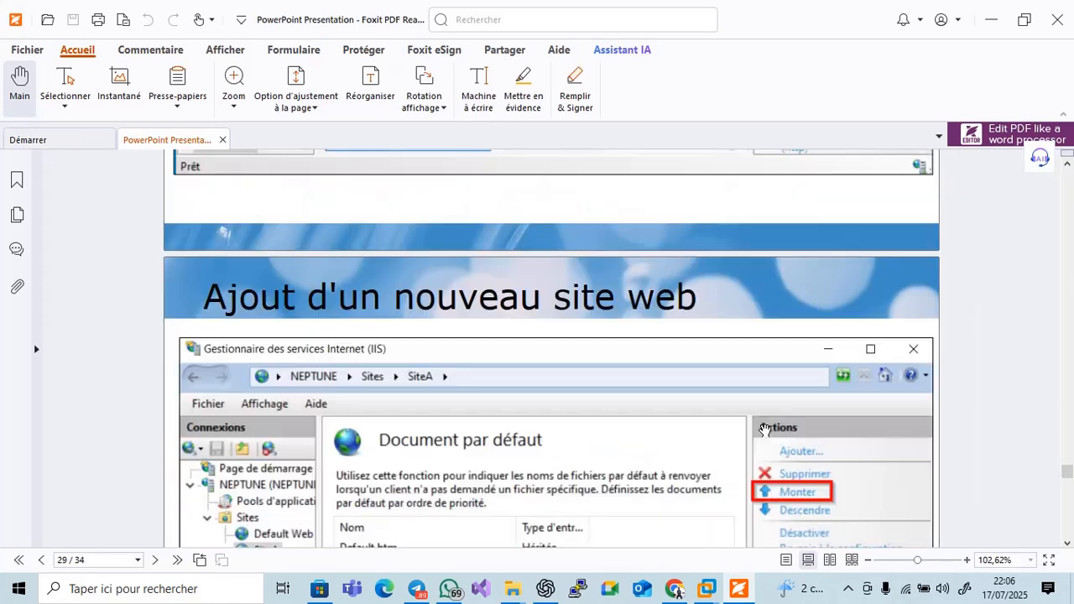
# Select index.html in SITE A's default document list
pyautogui.scroll(-2, 496, 341)
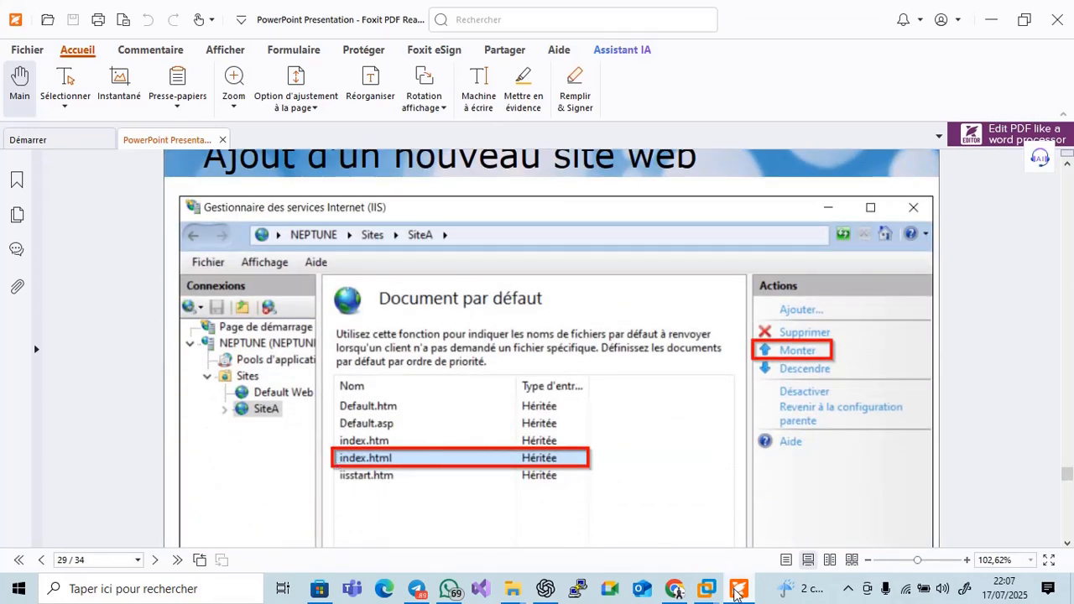
pyautogui.click(706, 588)
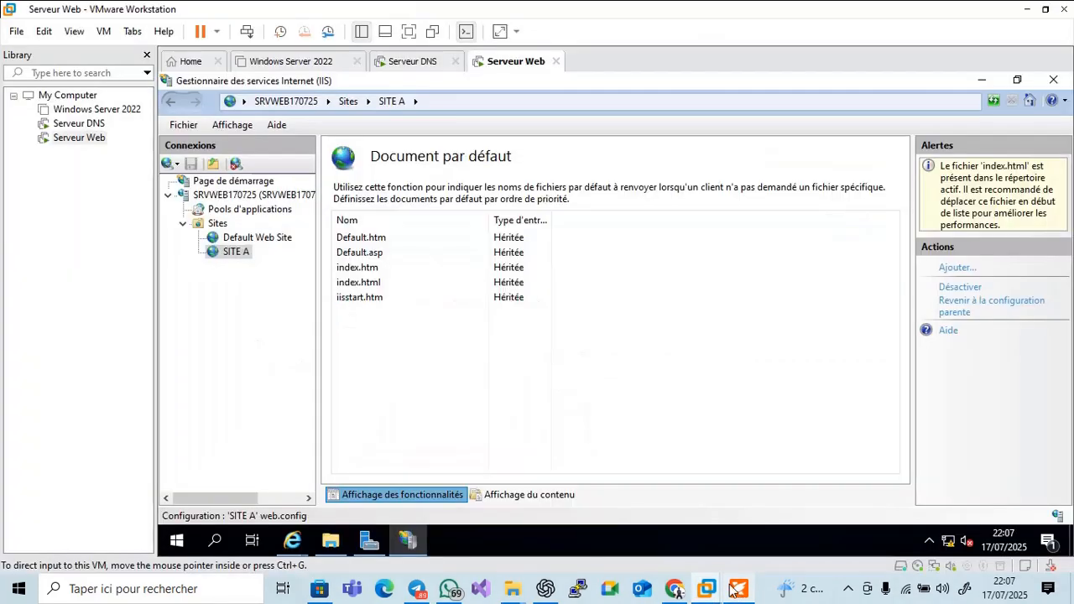
pyautogui.click(369, 290)
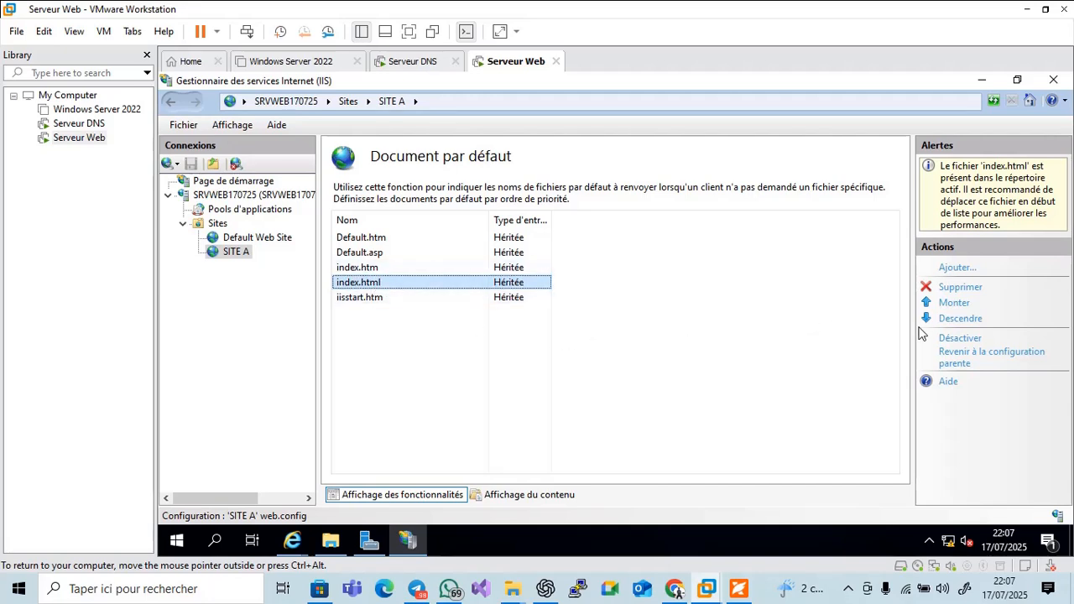
pyautogui.rightClick(665, 312)
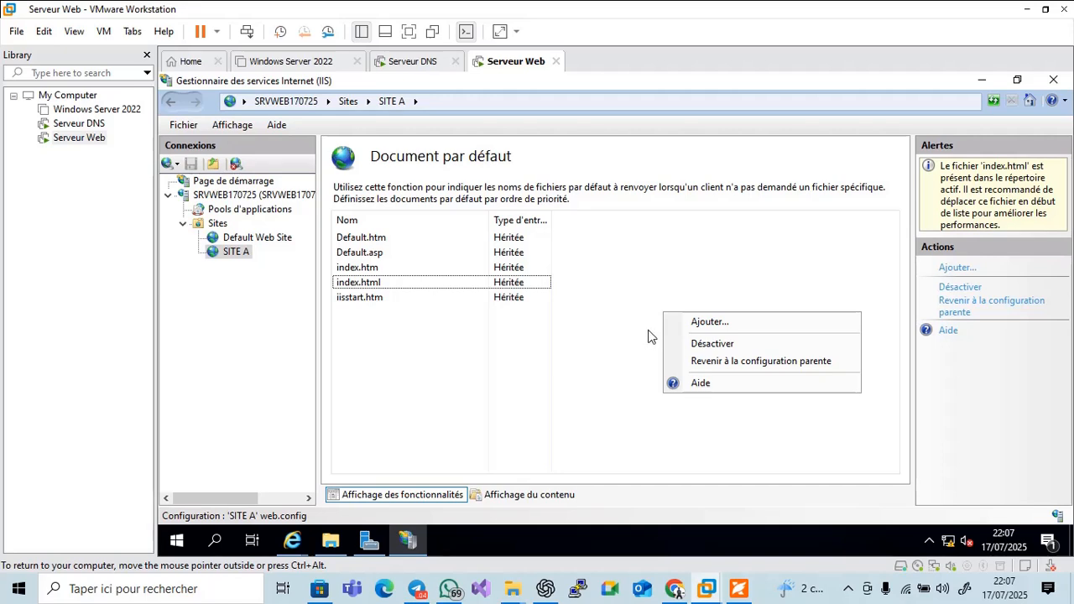
pyautogui.click(538, 340)
pyautogui.click(390, 283)
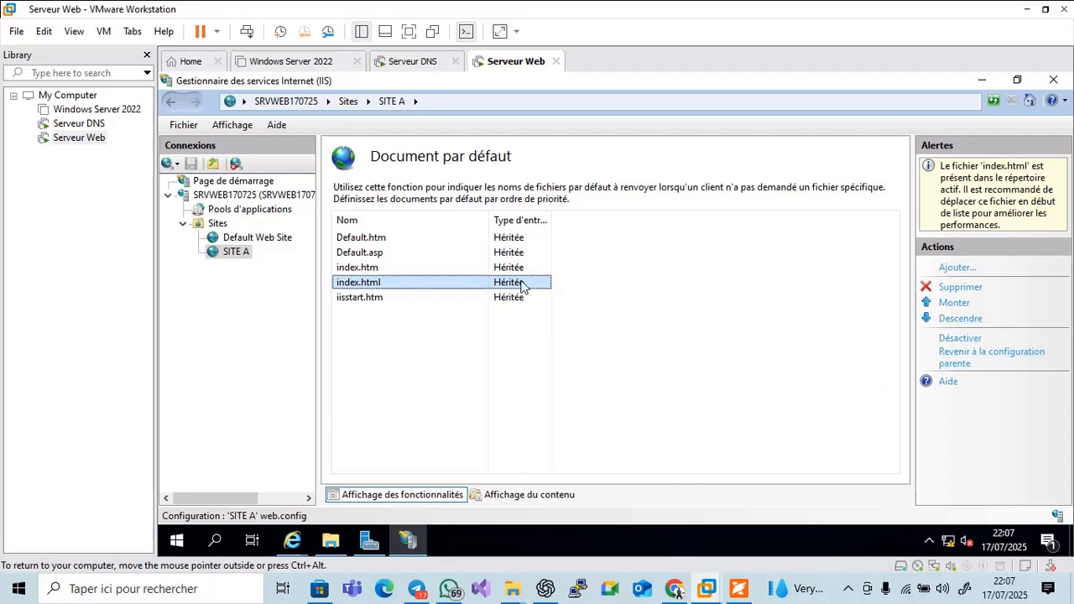
# Move index.html to the top with Monter, confirming the order change with Oui
pyautogui.click(955, 304)
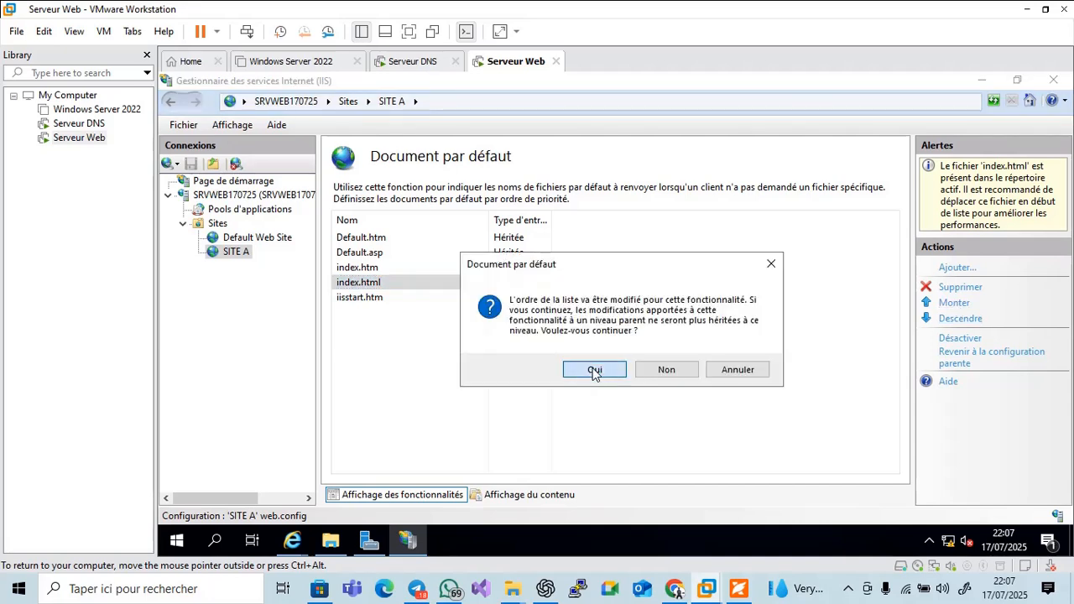
pyautogui.click(595, 372)
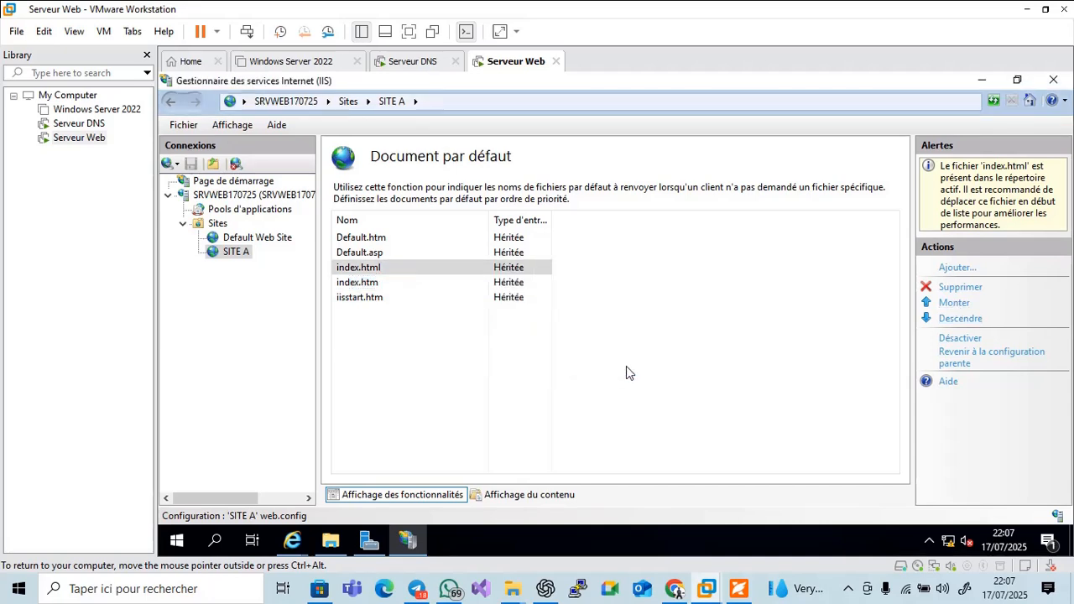
pyautogui.click(952, 304)
pyautogui.click(953, 304)
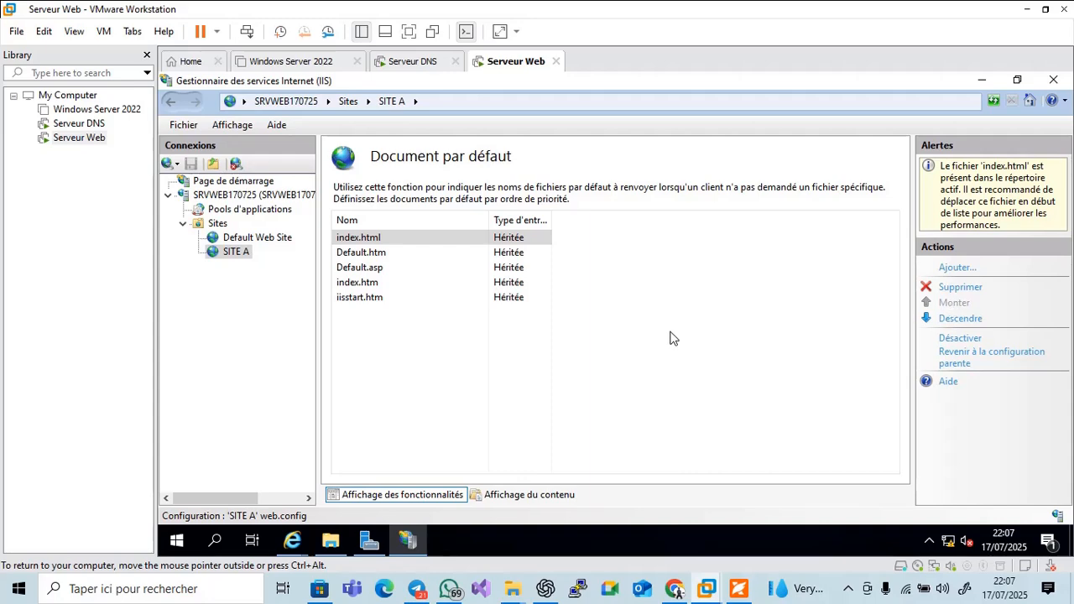
pyautogui.click(738, 588)
# Scroll the PDF from page 30 to slide 32, 'Test du nouveau site web'
pyautogui.scroll(-5, 825, 409)
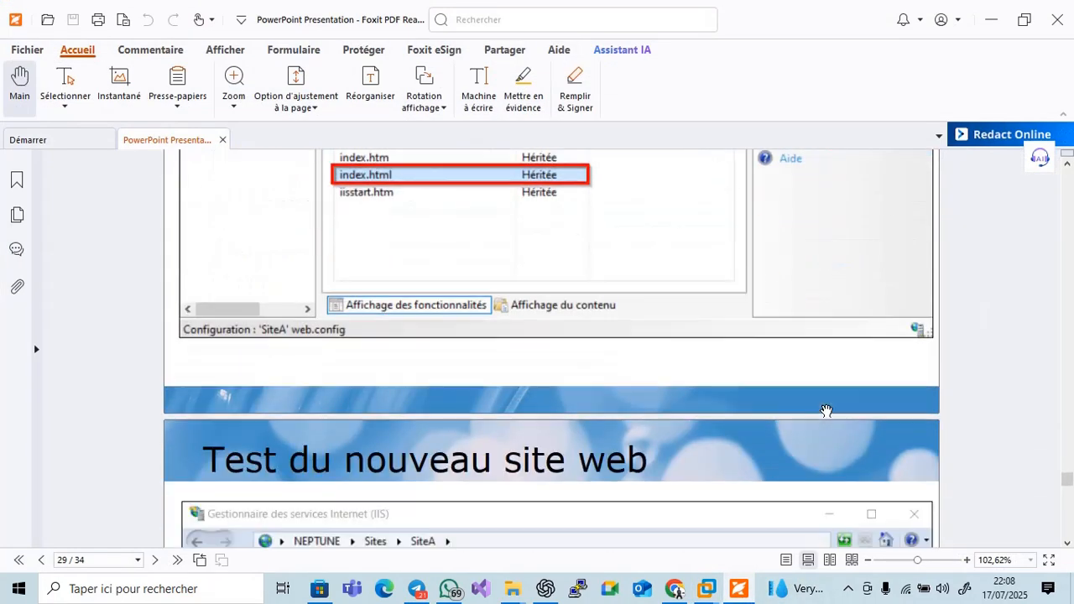
pyautogui.scroll(-5, 824, 412)
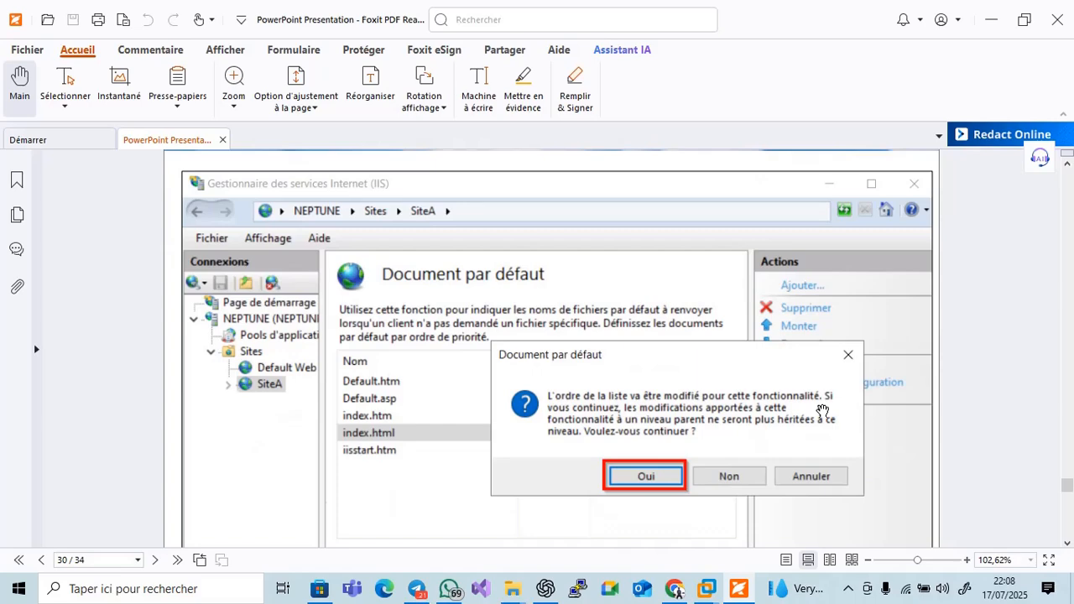
pyautogui.scroll(-3, 824, 414)
pyautogui.scroll(-6, 823, 414)
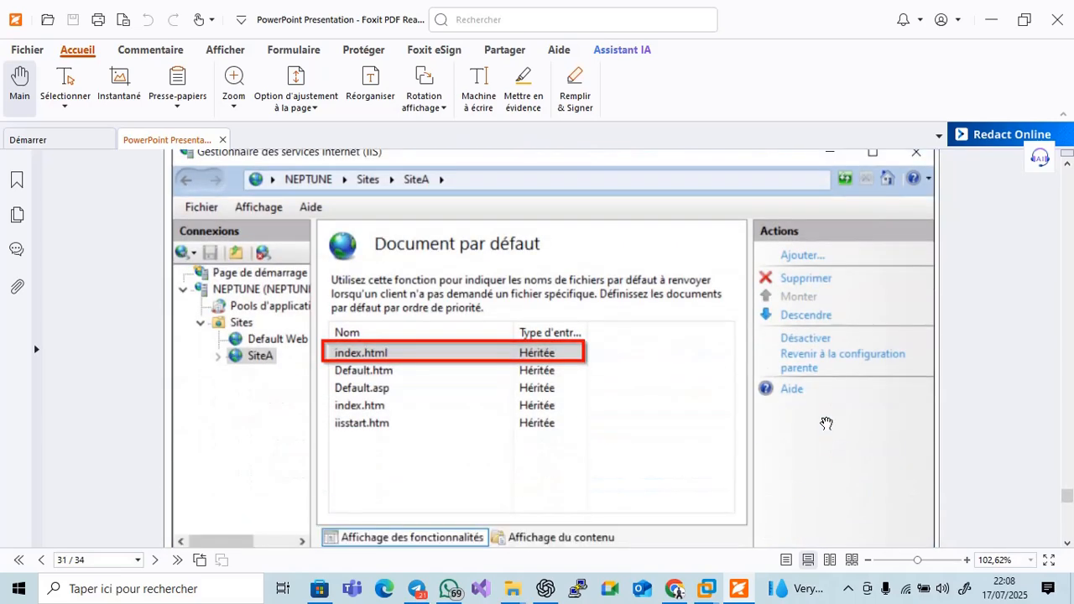
pyautogui.scroll(-6, 826, 424)
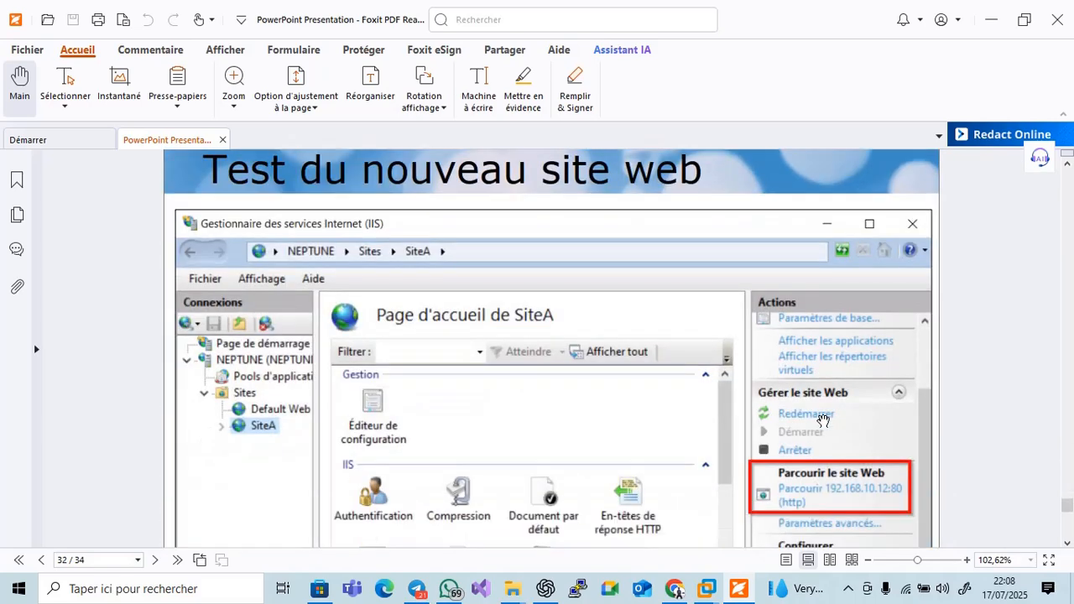
pyautogui.scroll(-1, 823, 419)
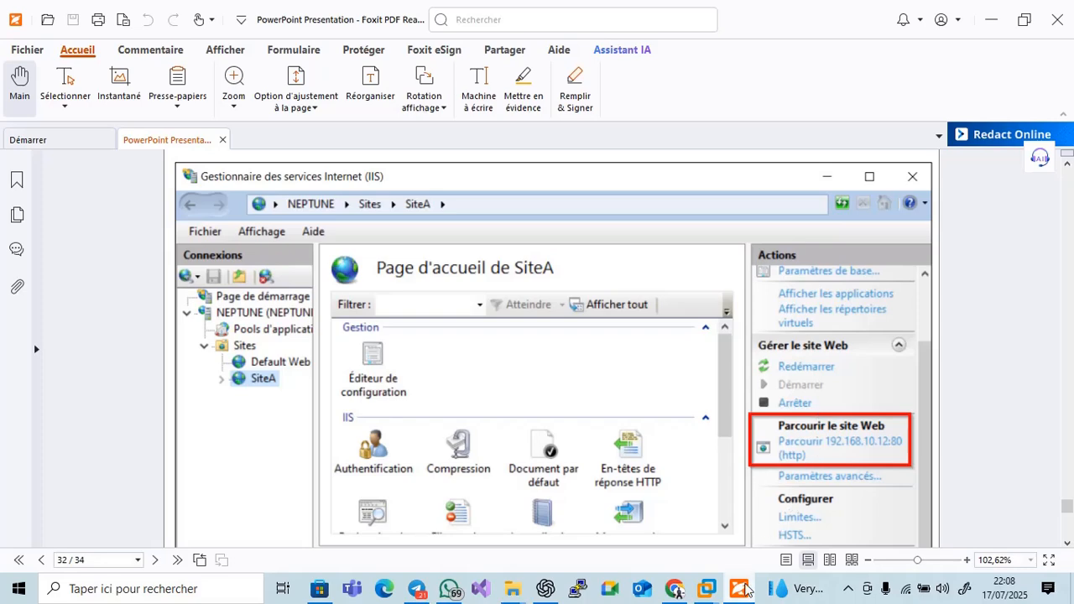
# Browse SITE A at 192.168.10.2:80 in Internet Explorer and close both extra IIS Windows Server tabs
pyautogui.click(741, 590)
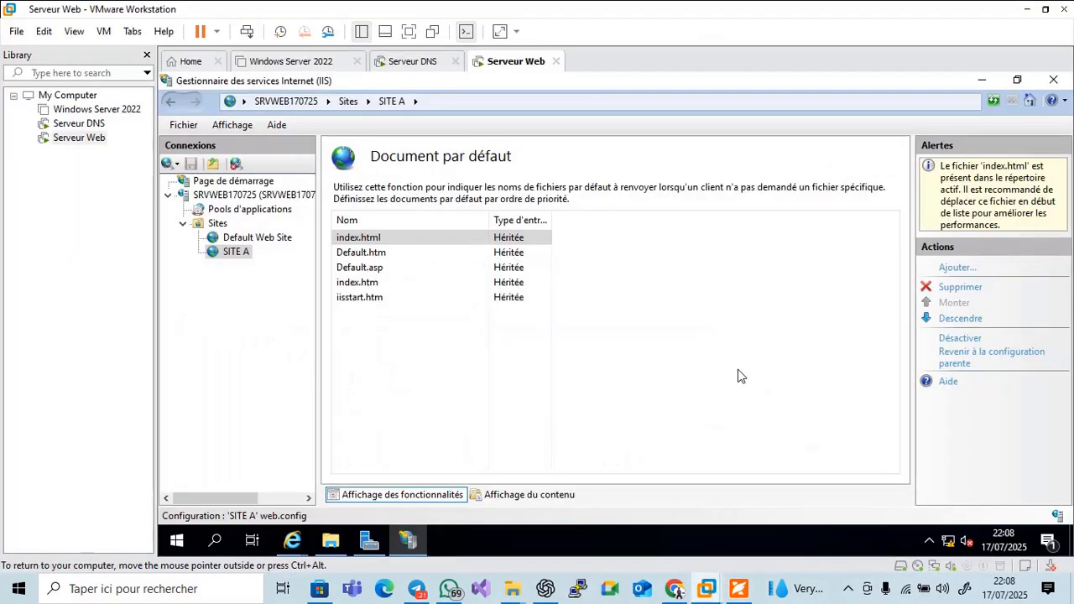
pyautogui.click(709, 379)
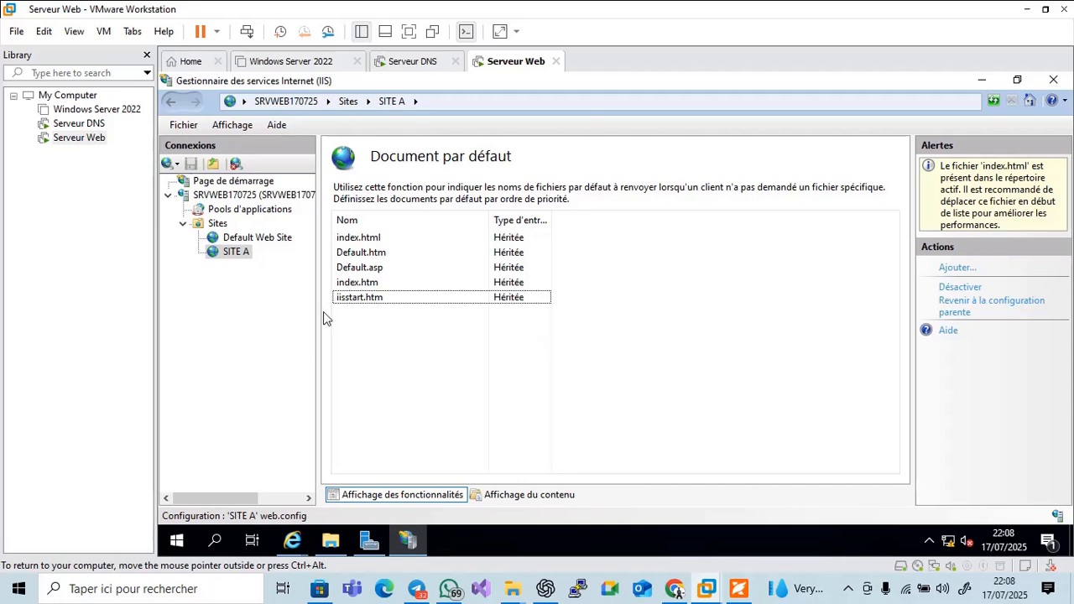
pyautogui.click(227, 257)
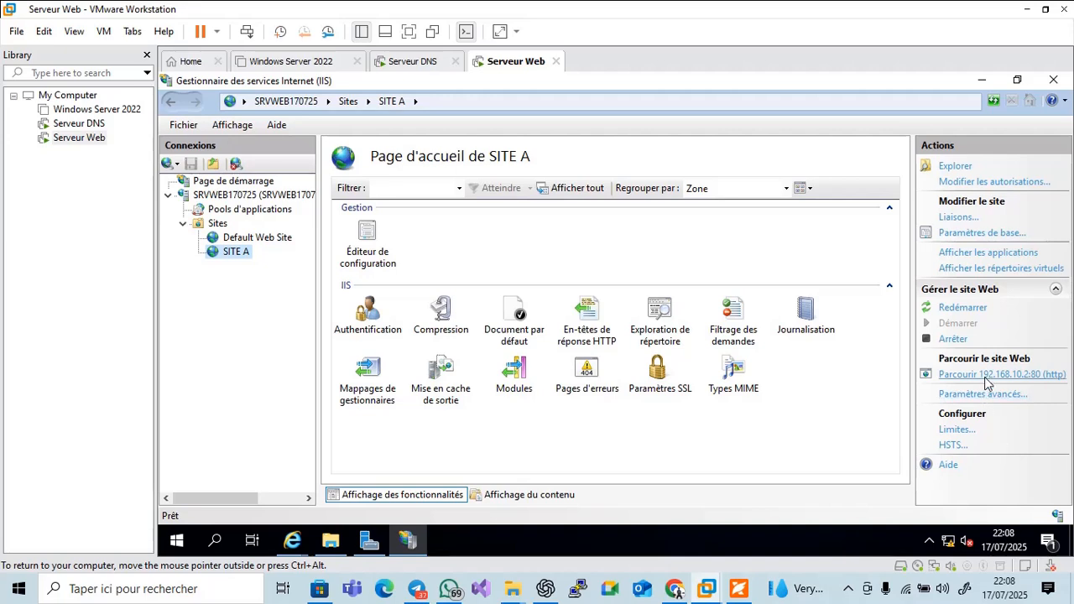
pyautogui.click(987, 383)
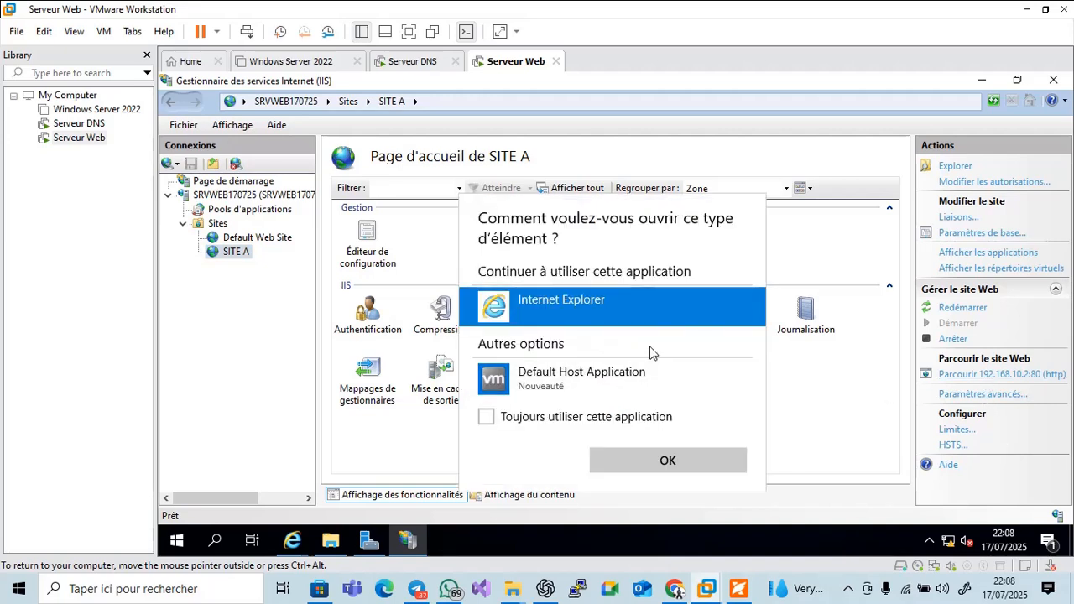
pyautogui.click(688, 462)
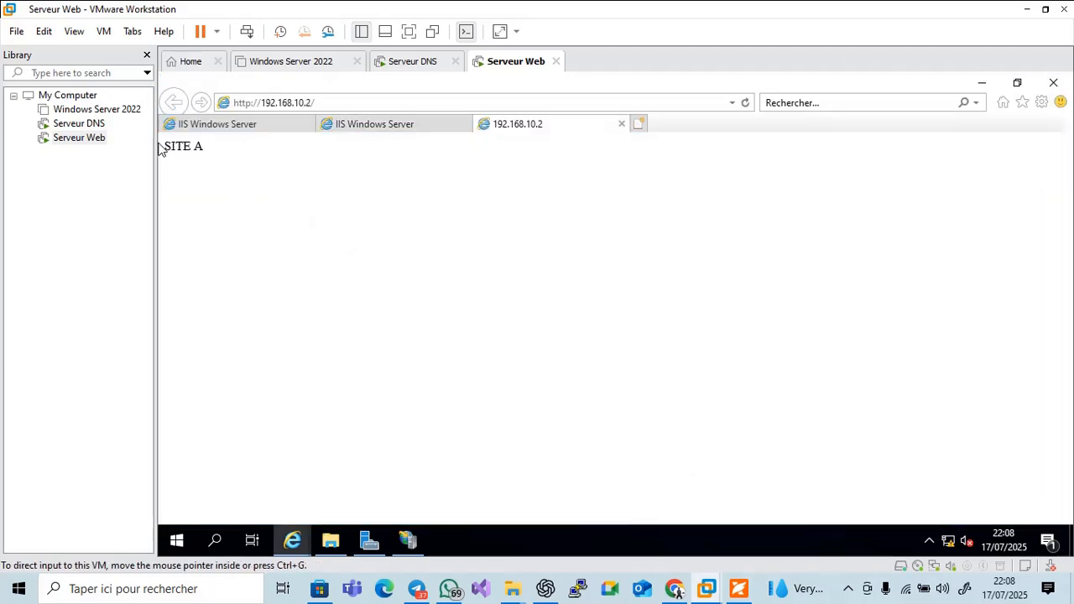
pyautogui.click(464, 125)
pyautogui.click(308, 125)
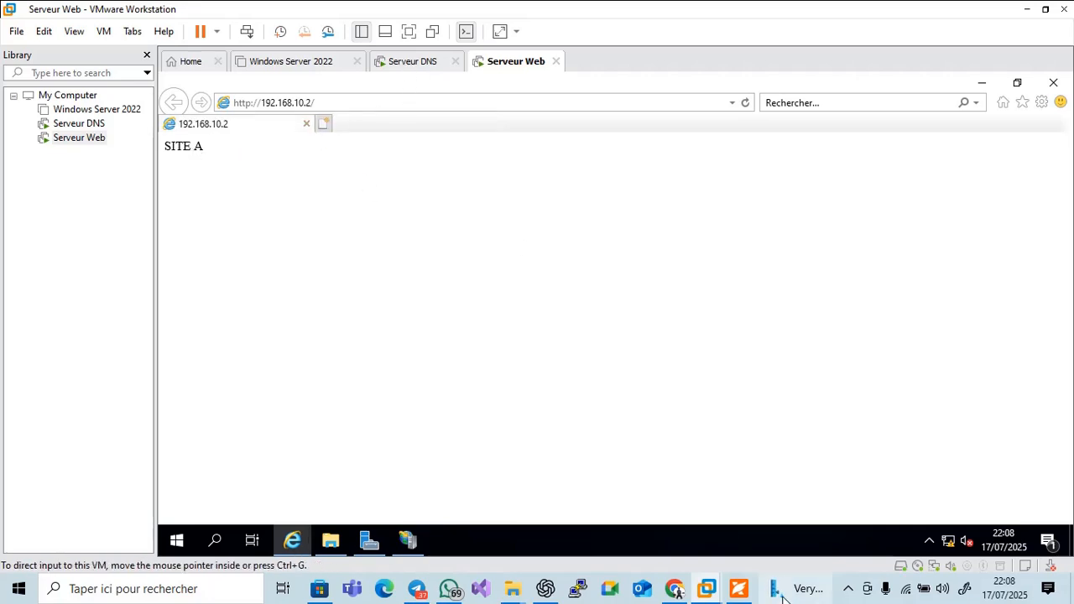
pyautogui.click(412, 67)
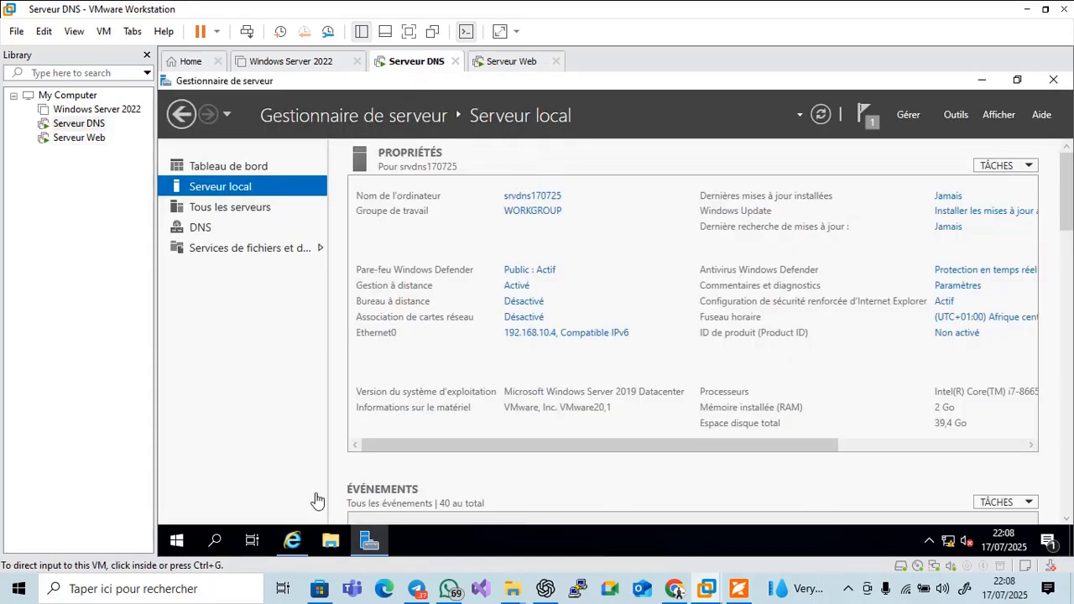
pyautogui.click(292, 539)
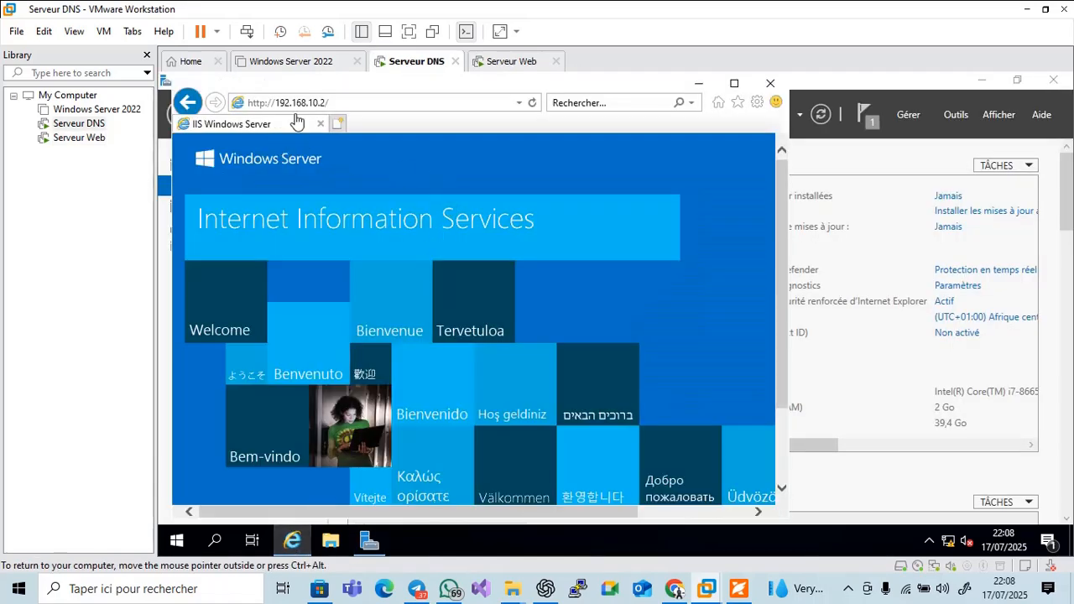
pyautogui.click(532, 103)
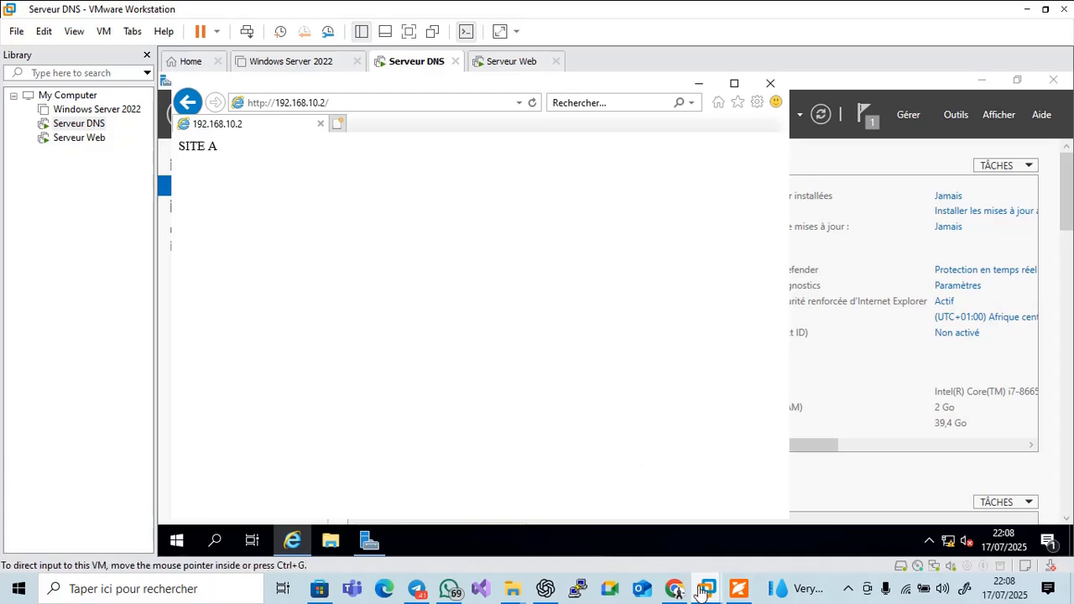
# Scroll the PDF to slide 34, 'Arrêt et Démarrage du service IIS' with Net stop/start W3SVC
pyautogui.click(736, 593)
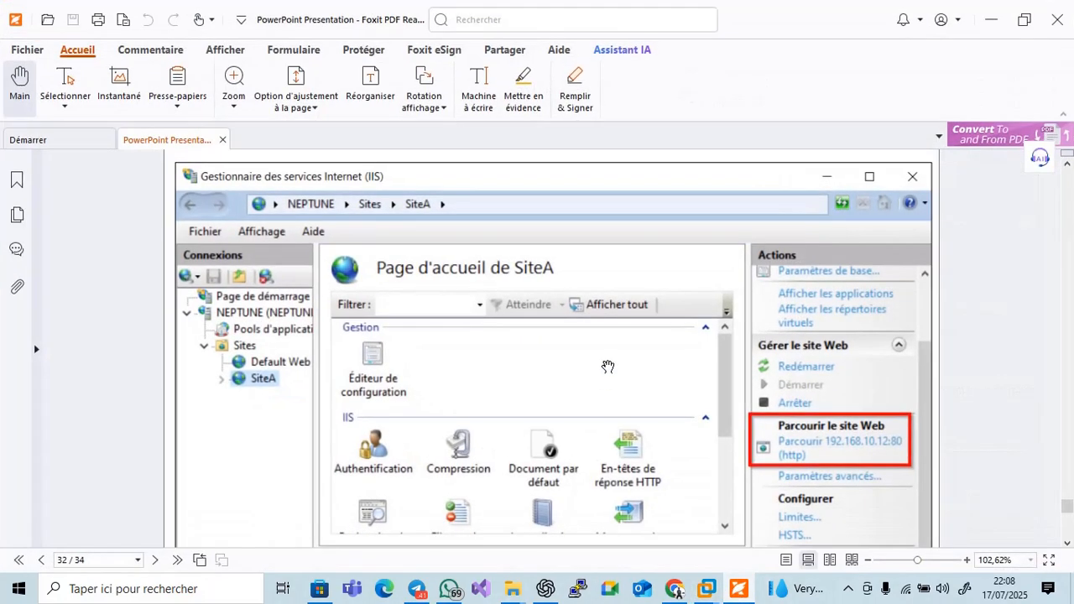
pyautogui.scroll(-1, 646, 466)
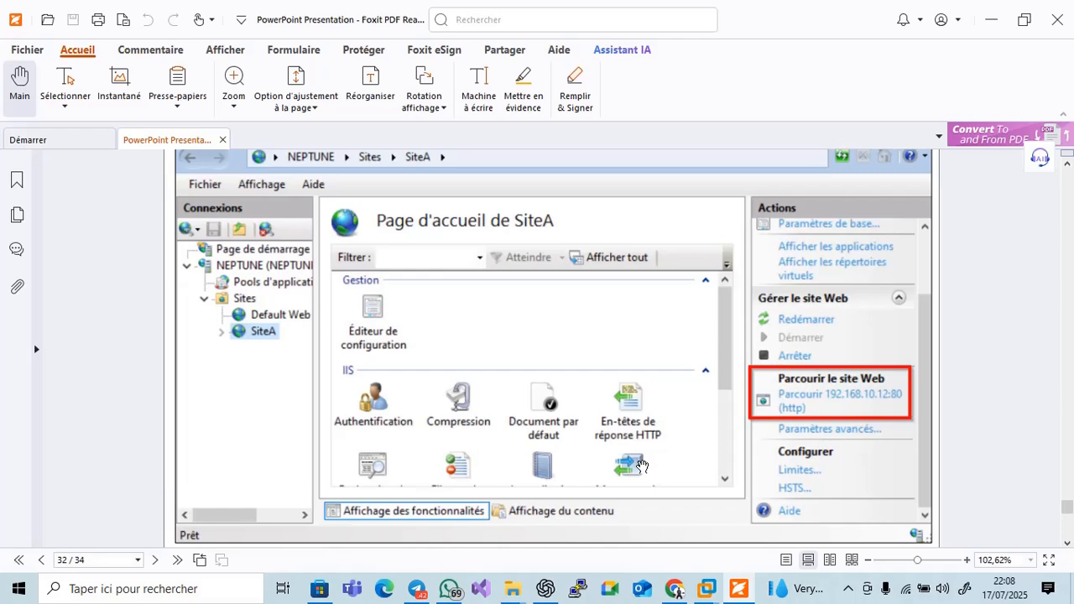
pyautogui.scroll(-4, 642, 466)
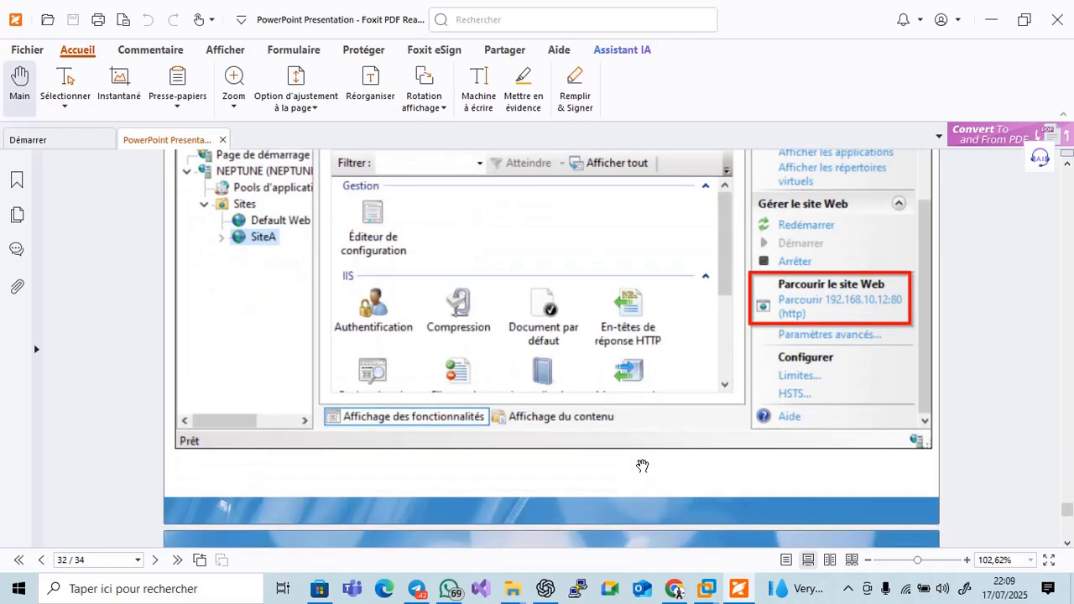
pyautogui.scroll(-5, 642, 467)
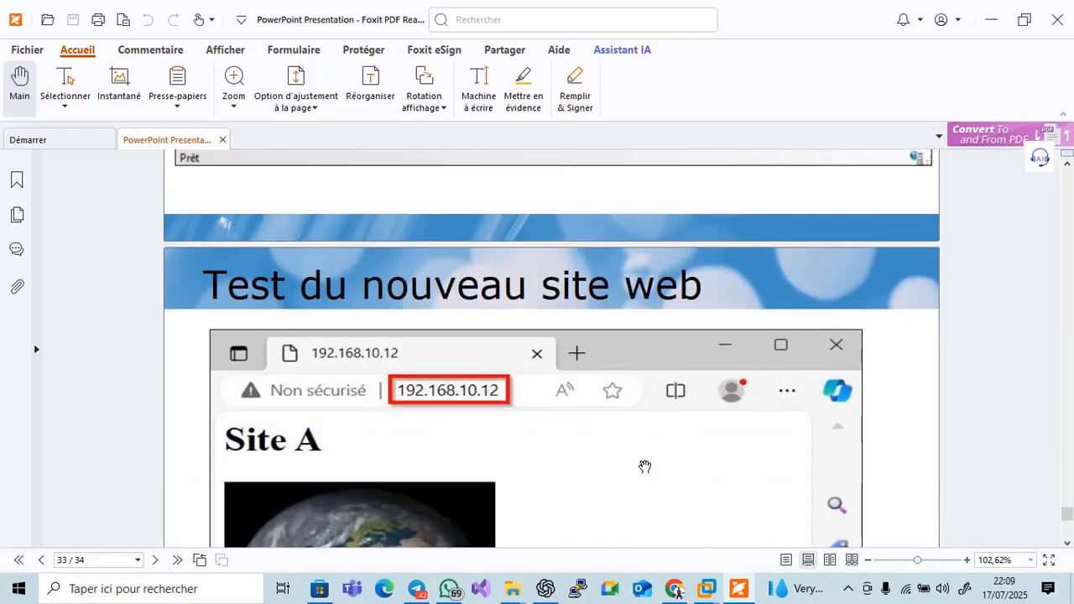
pyautogui.scroll(-12, 645, 467)
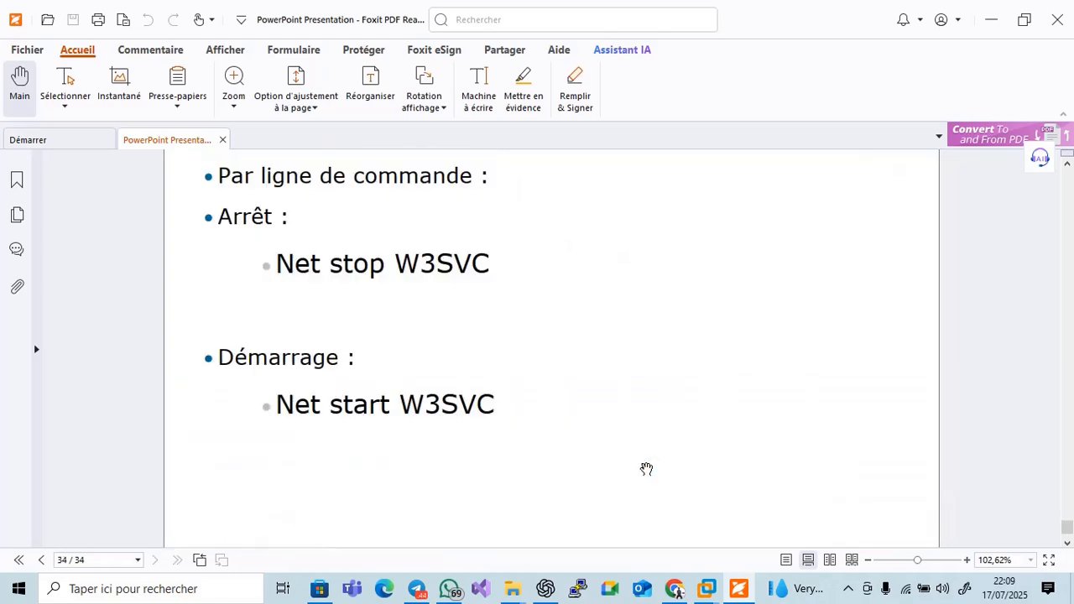
pyautogui.scroll(6, 646, 469)
pyautogui.scroll(-3, 646, 469)
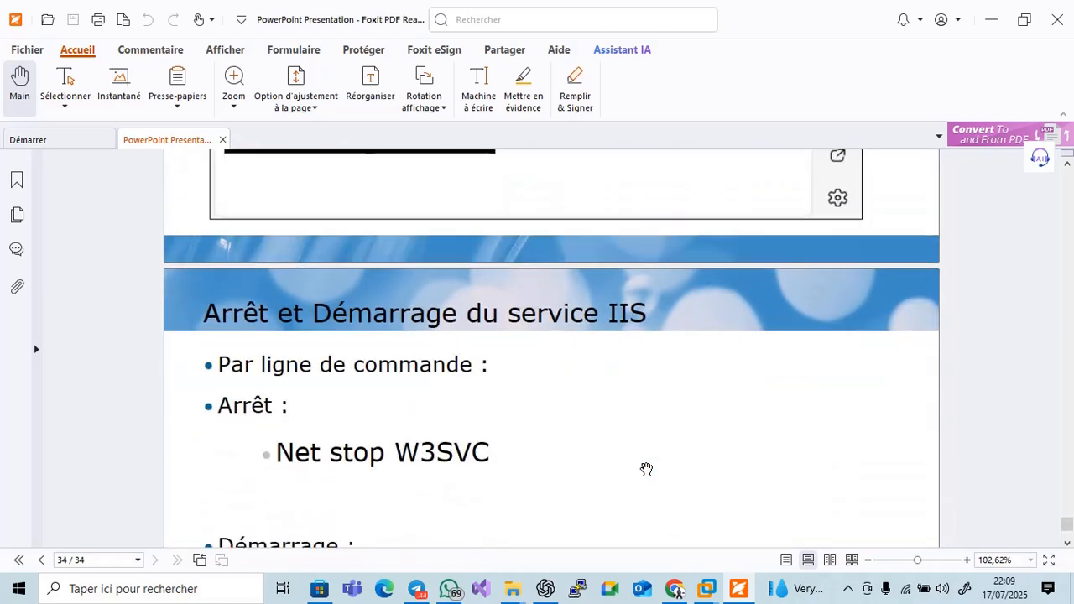
pyautogui.scroll(-1, 648, 469)
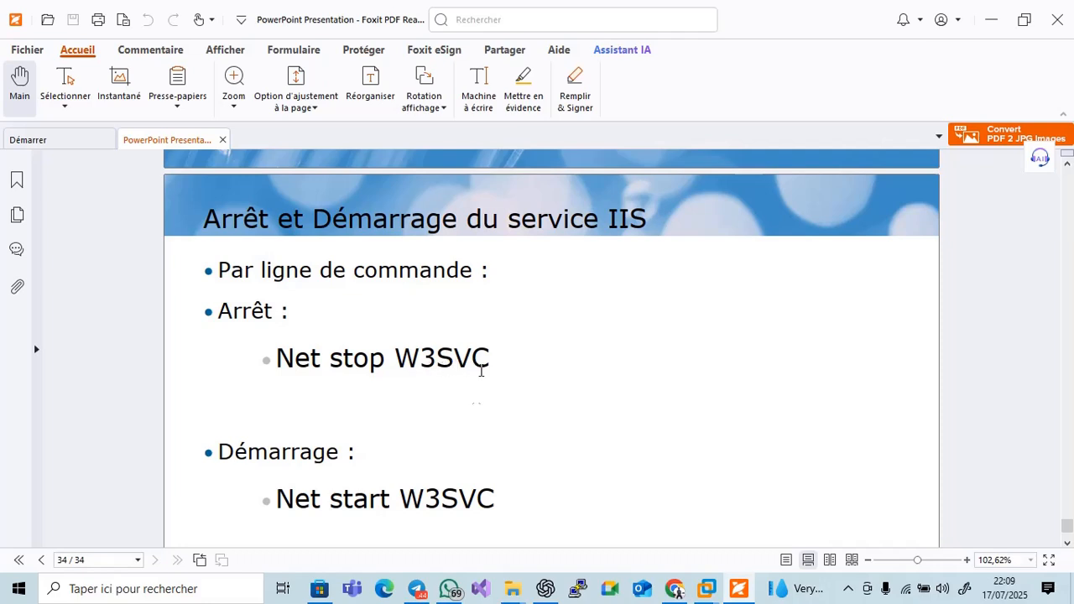
pyautogui.scroll(-1, 689, 418)
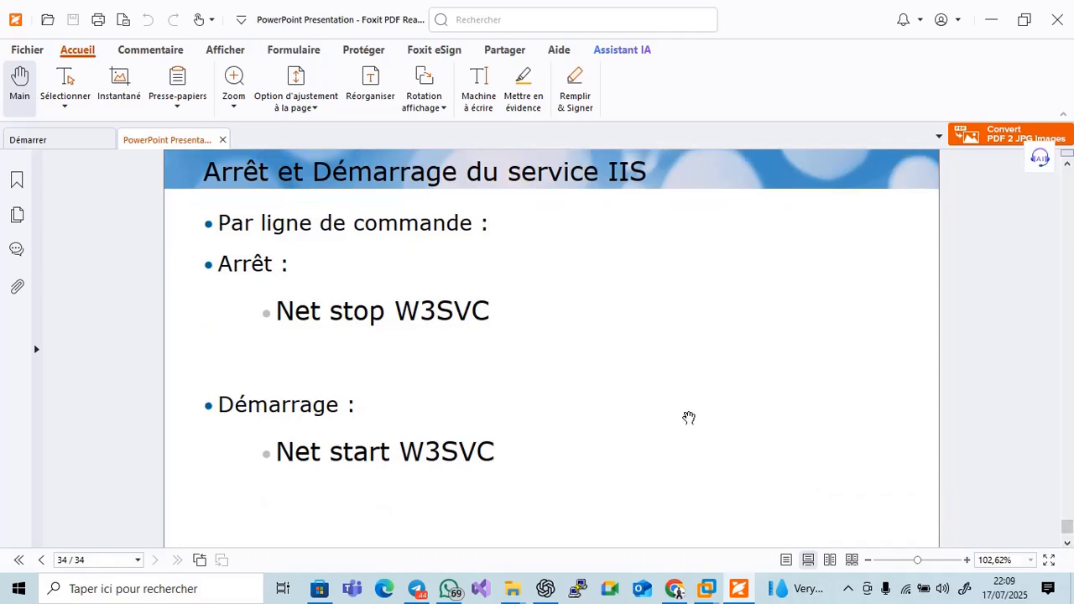
pyautogui.scroll(-2, 350, 385)
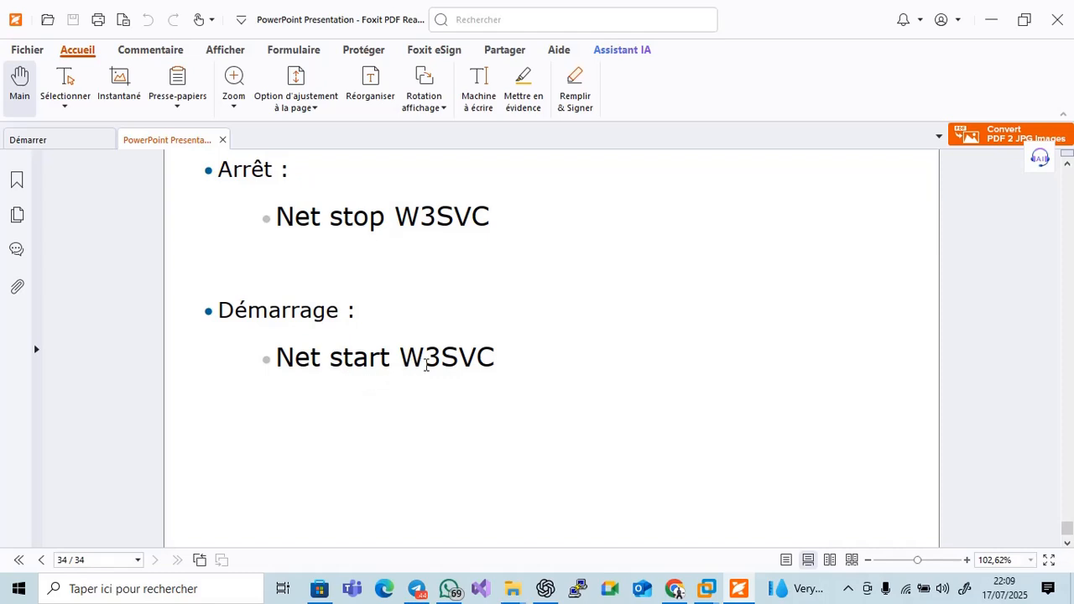
pyautogui.scroll(-2, 495, 373)
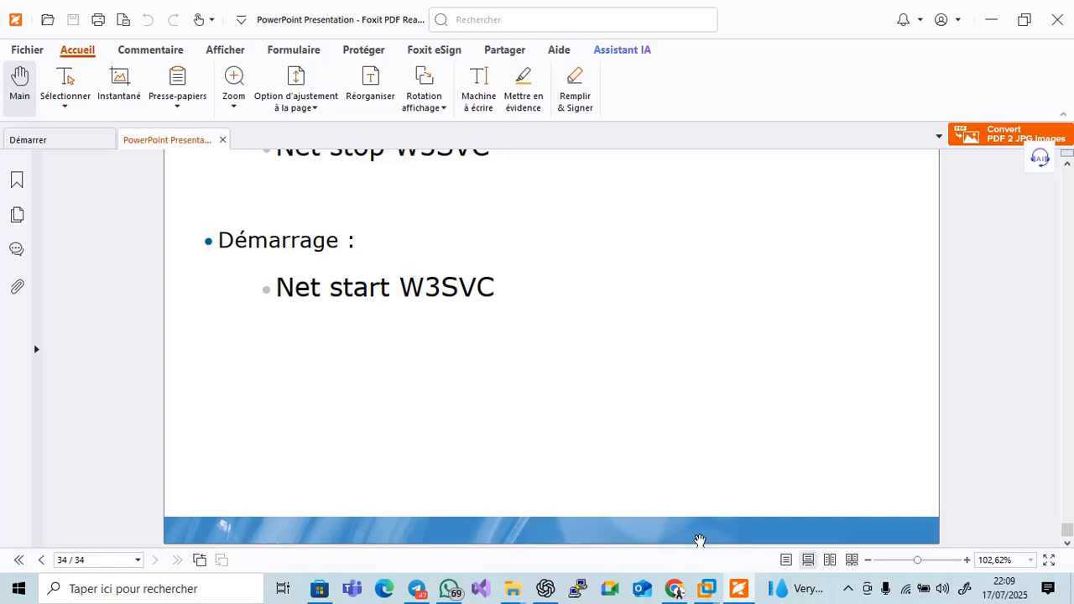
# Close Internet Explorer on the Serveur DNS VM and compare the Serveur Web and Serveur DNS VMs
pyautogui.click(739, 590)
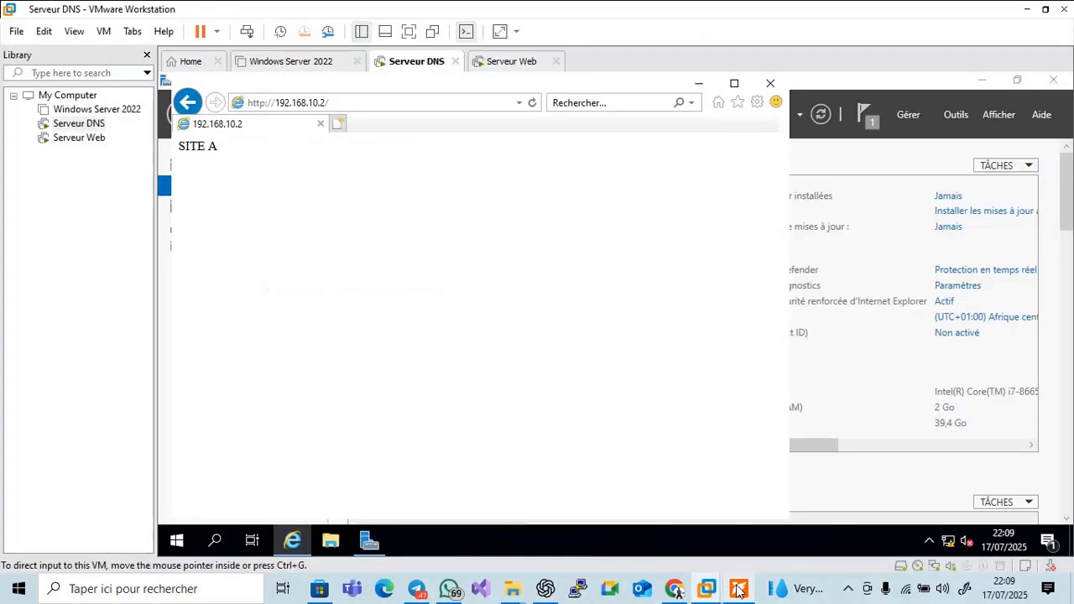
pyautogui.click(771, 83)
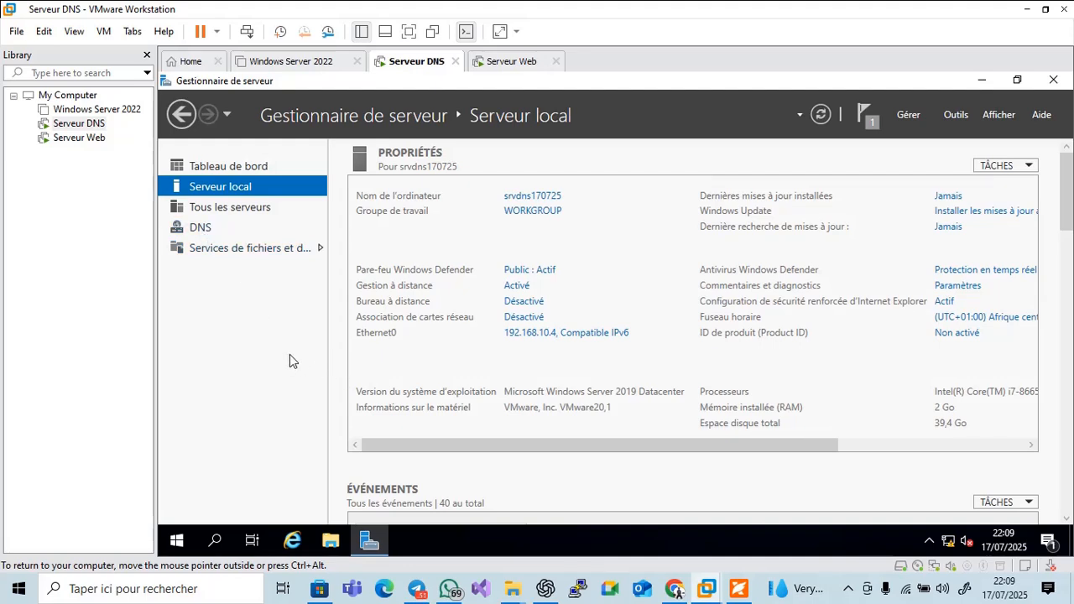
pyautogui.click(509, 67)
pyautogui.click(423, 67)
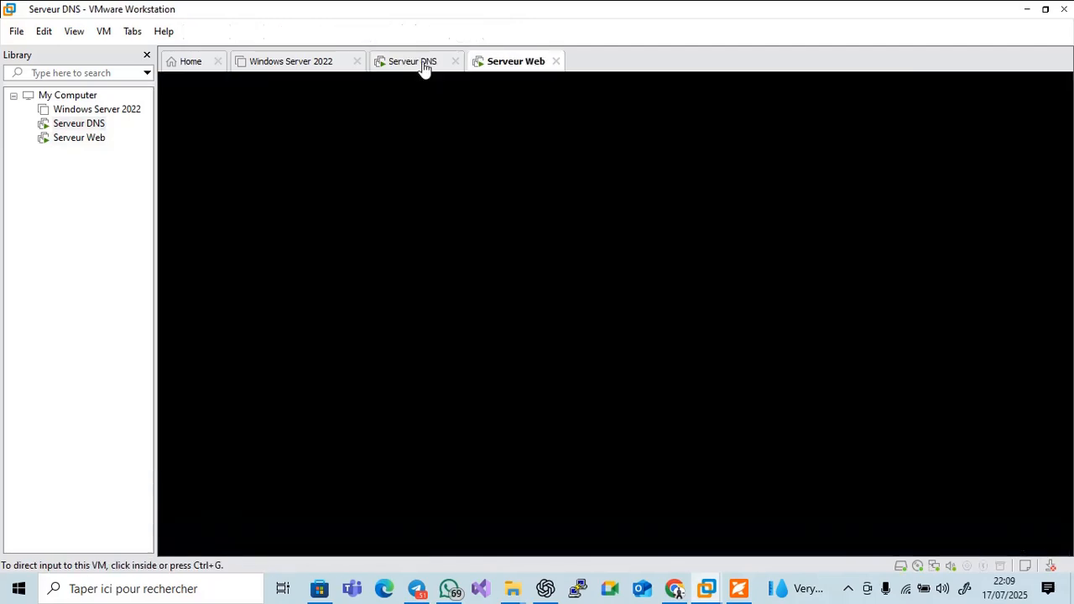
pyautogui.click(497, 62)
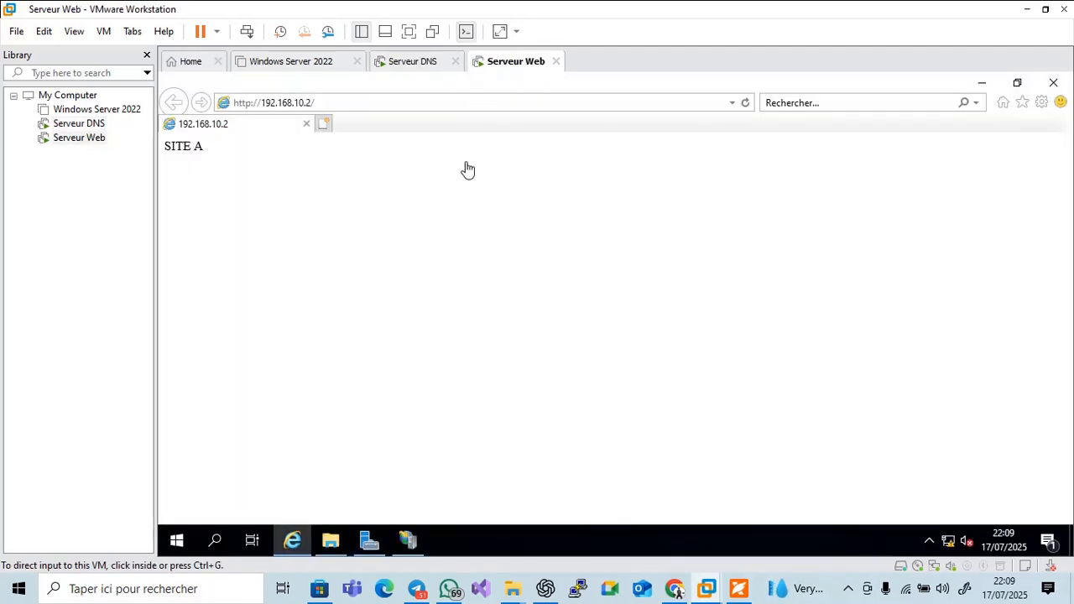
pyautogui.click(426, 66)
pyautogui.click(504, 59)
pyautogui.click(417, 69)
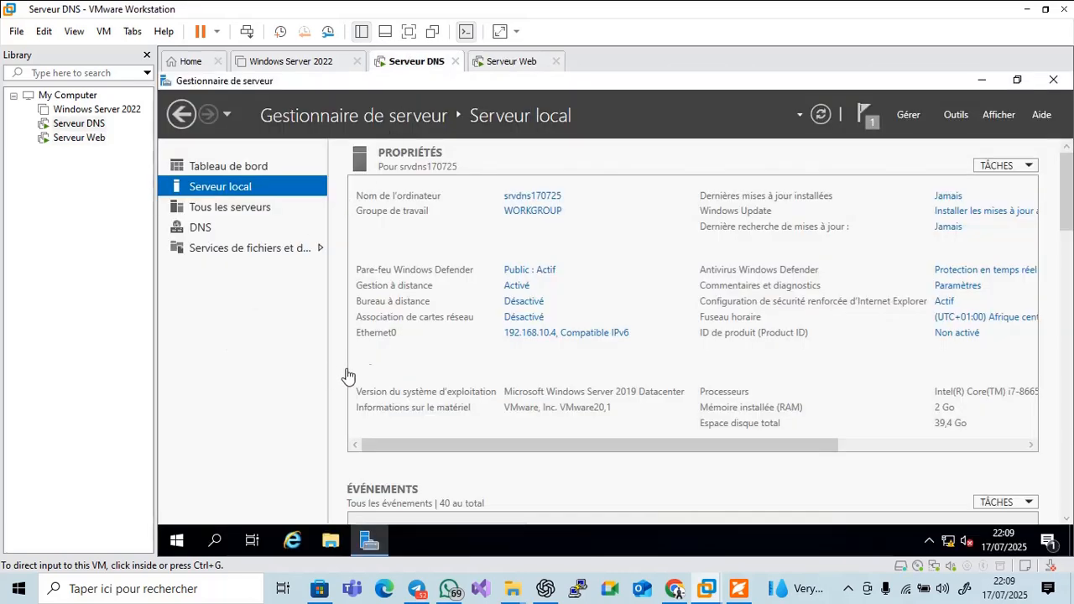
# Open Server Manager on Serveur Web, then the Outils menu on Serveur DNS
pyautogui.click(508, 63)
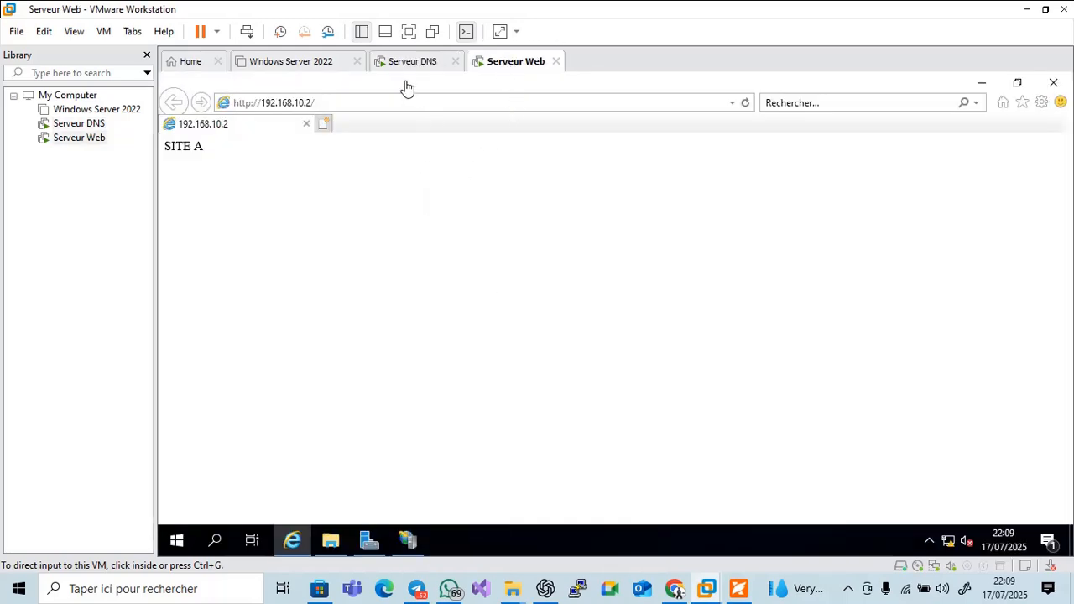
pyautogui.click(367, 541)
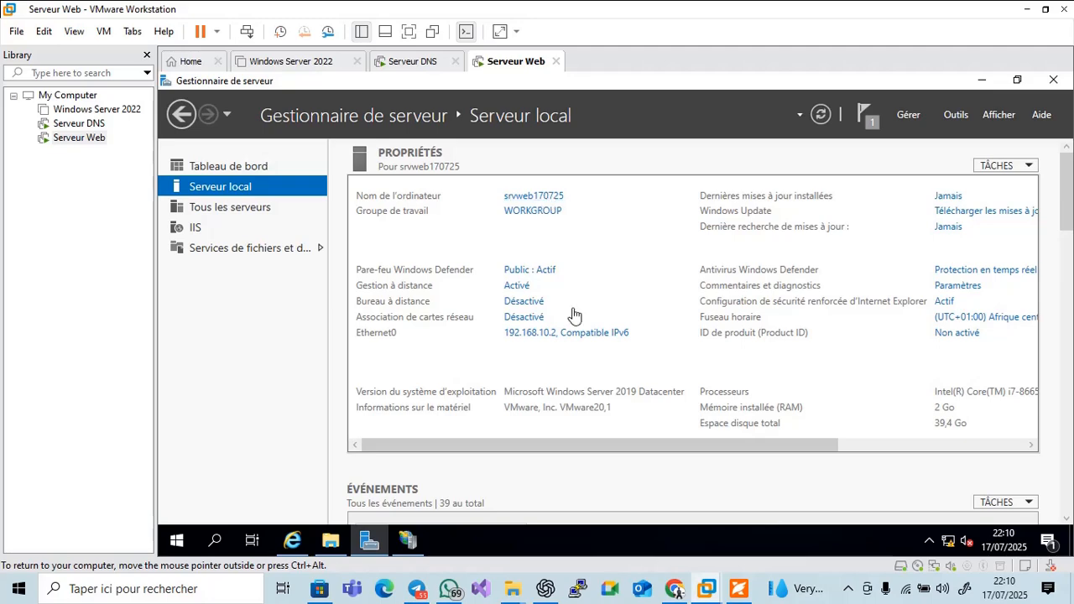
pyautogui.click(416, 67)
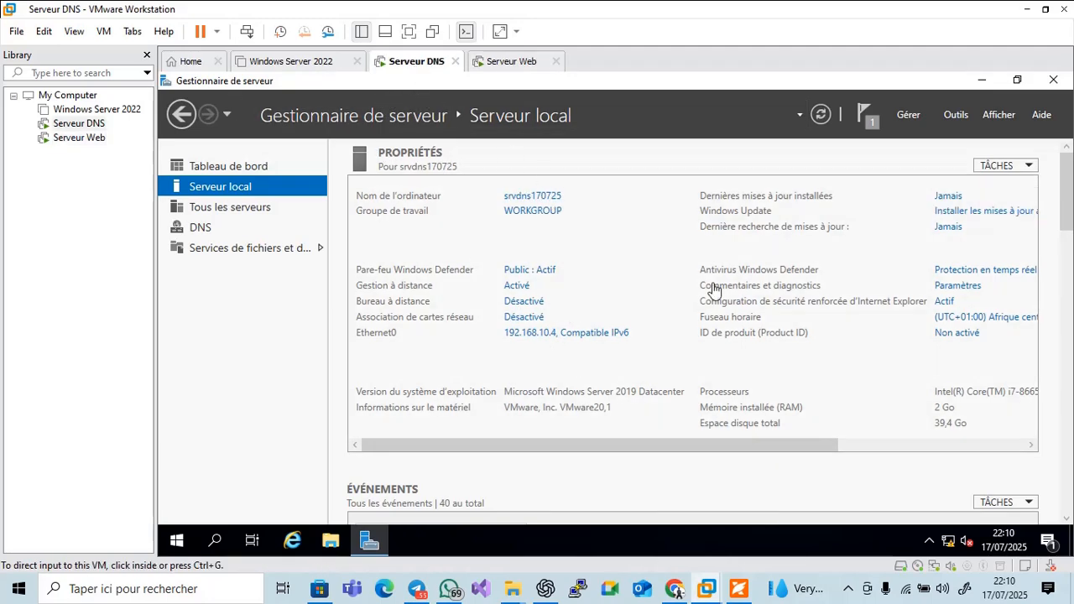
pyautogui.click(956, 115)
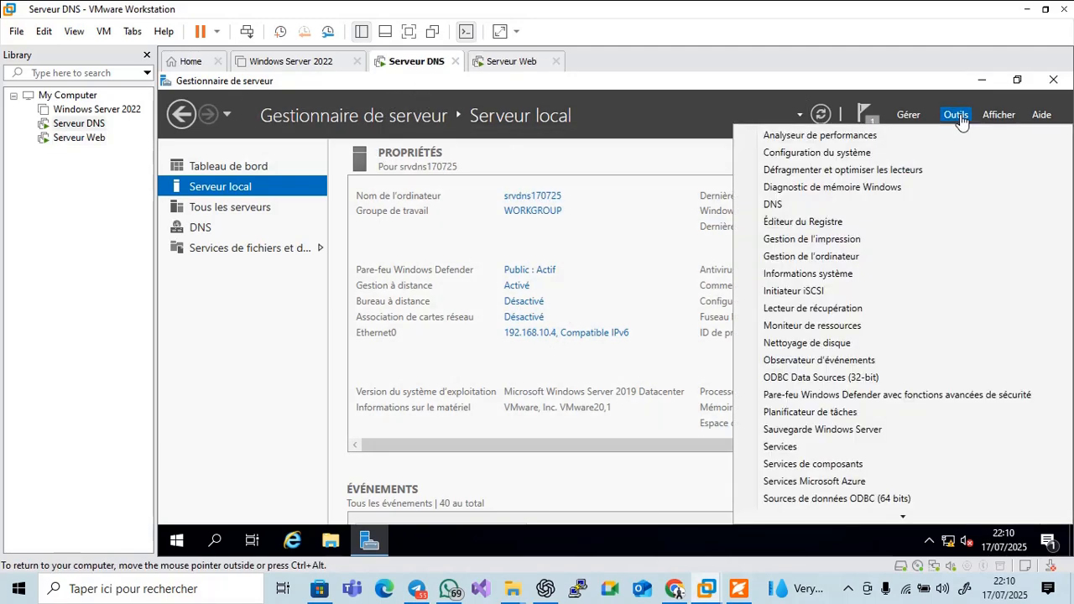
# In DNS Manager, add host (A) record srvweb170725 with IP 192.168.10.2 to zone emilb.local
pyautogui.click(778, 209)
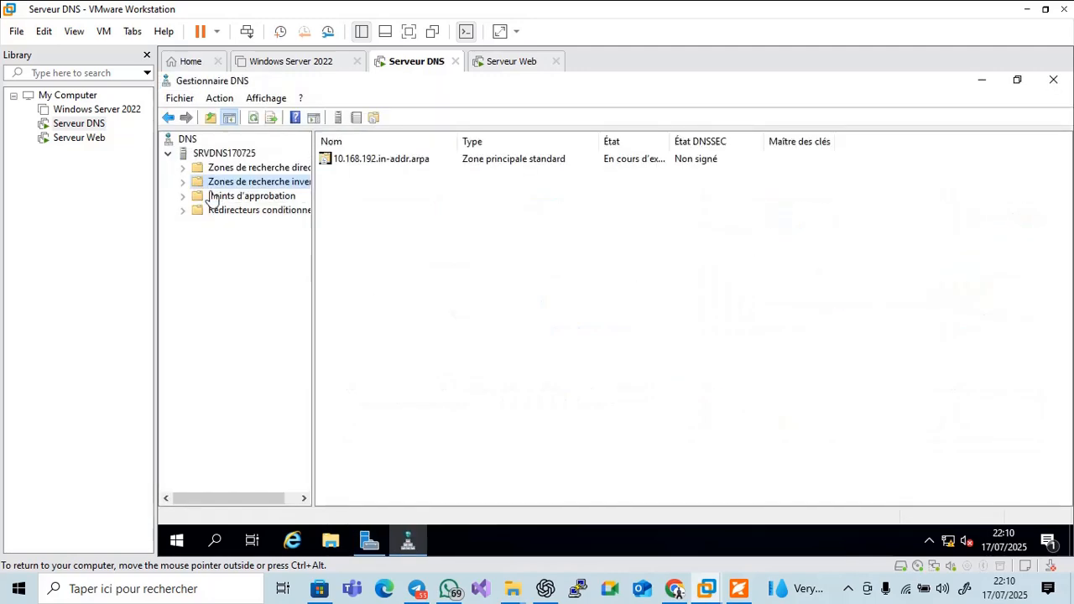
pyautogui.doubleClick(191, 169)
pyautogui.click(214, 183)
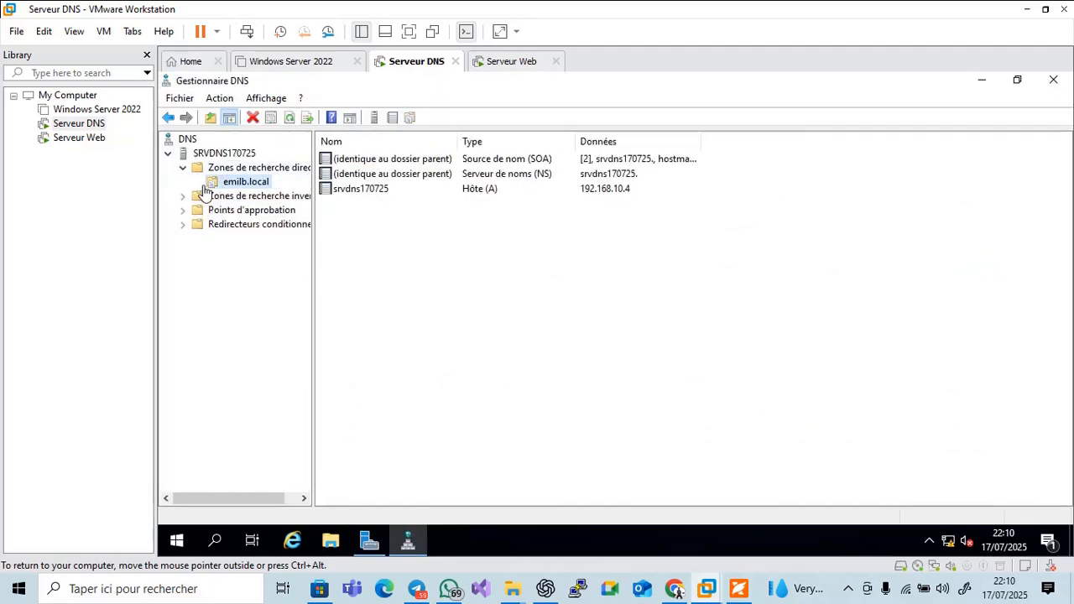
pyautogui.rightClick(236, 186)
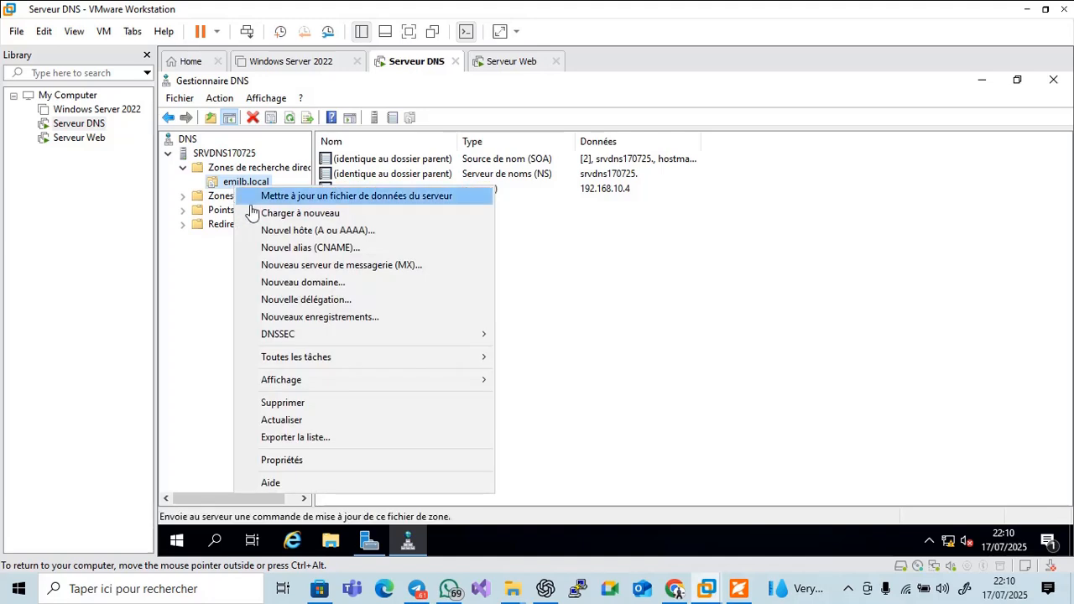
pyautogui.click(285, 232)
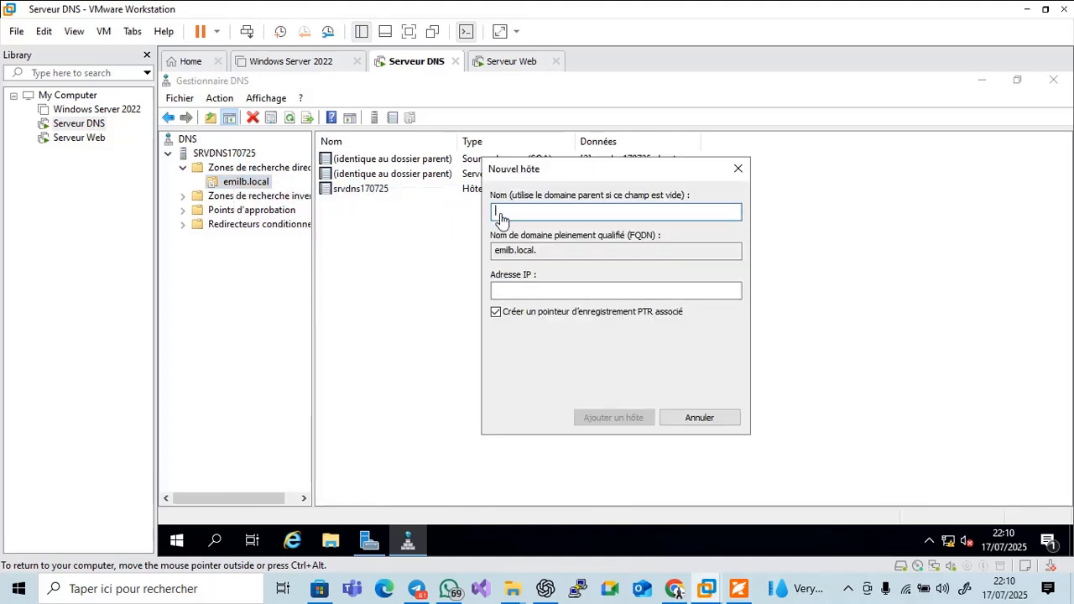
pyautogui.write('srvweb1')
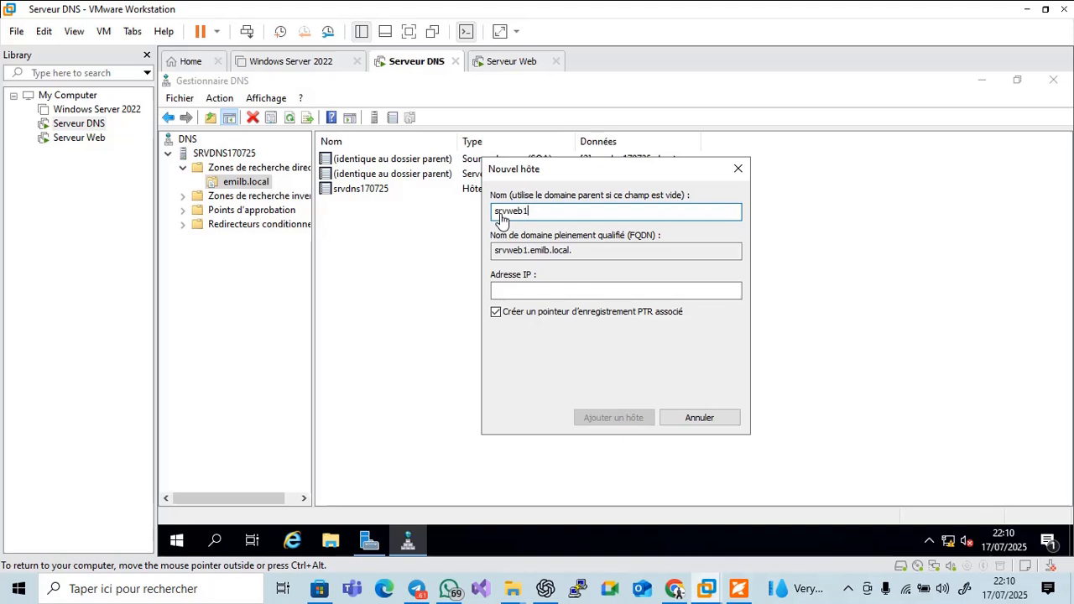
pyautogui.write('70725')
pyautogui.click(507, 291)
pyautogui.write('1')
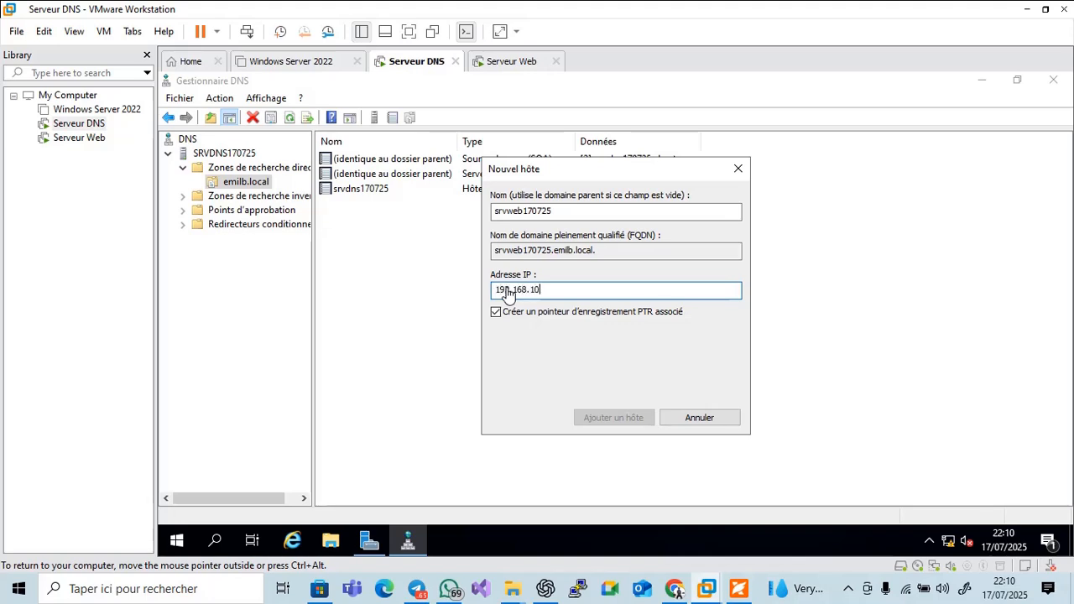
pyautogui.write('92.168.10.2')
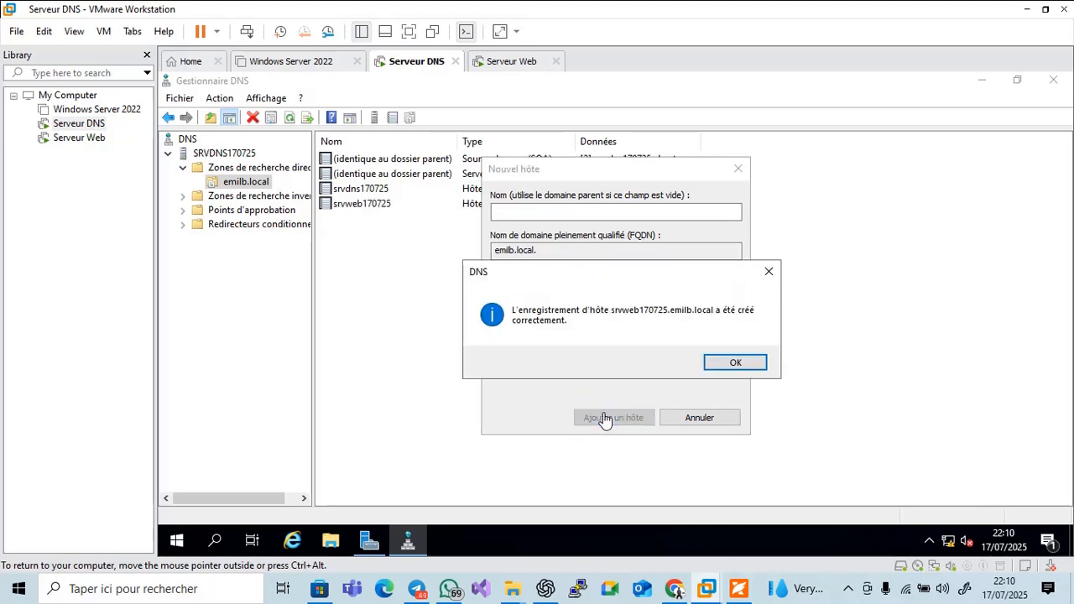
pyautogui.click(708, 366)
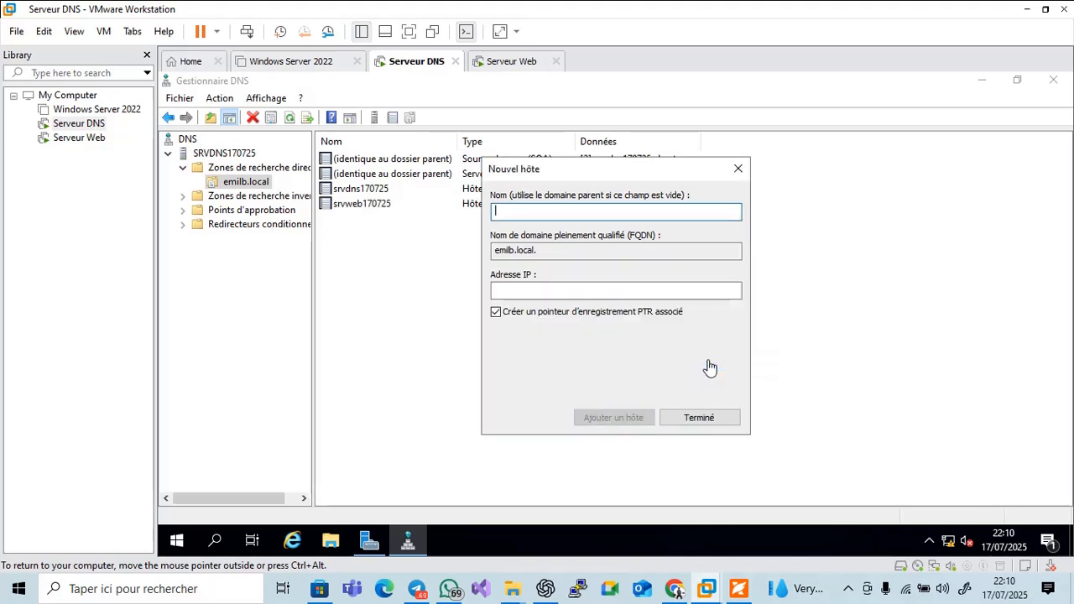
pyautogui.click(705, 418)
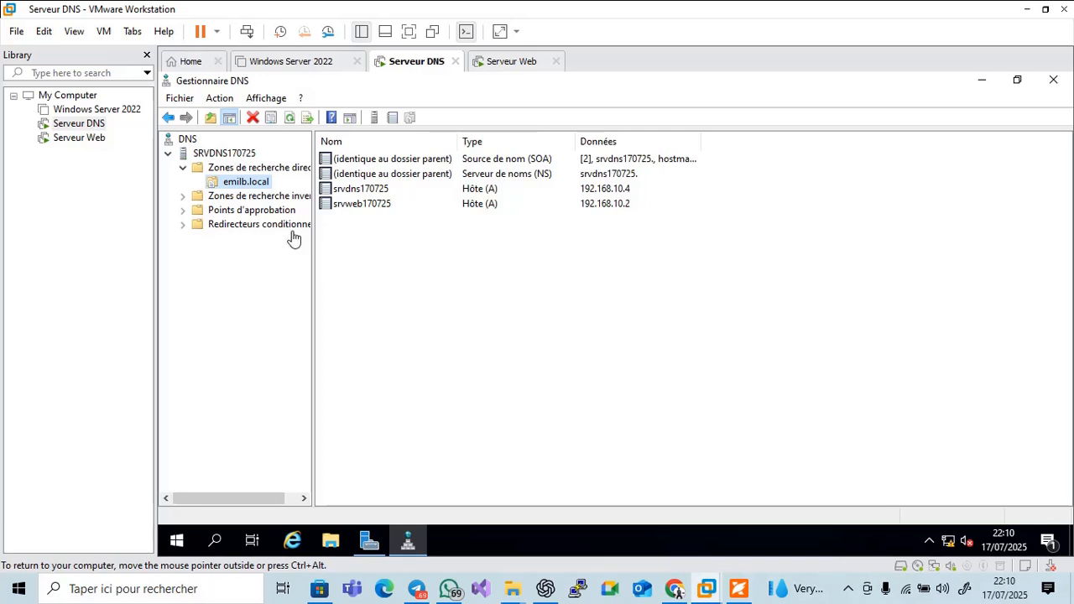
pyautogui.rightClick(248, 189)
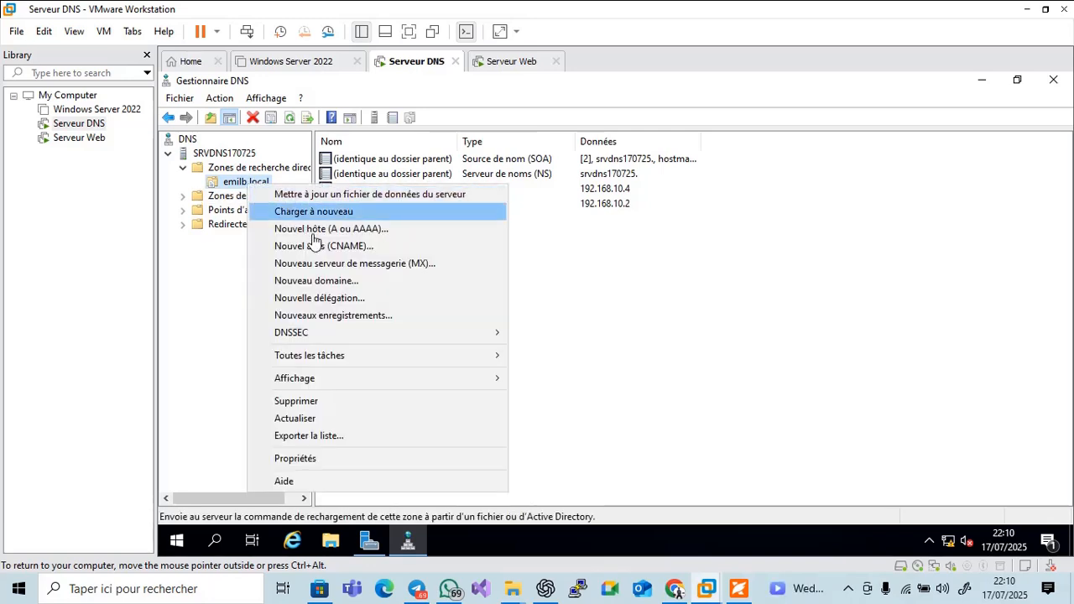
pyautogui.click(344, 246)
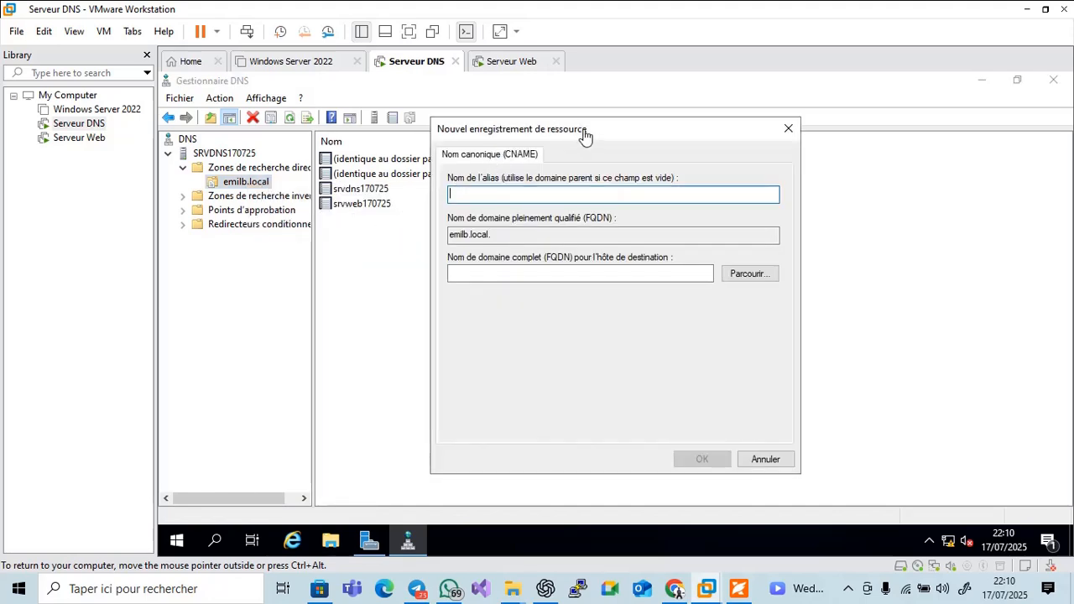
pyautogui.moveTo(602, 128); pyautogui.dragTo(733, 126)
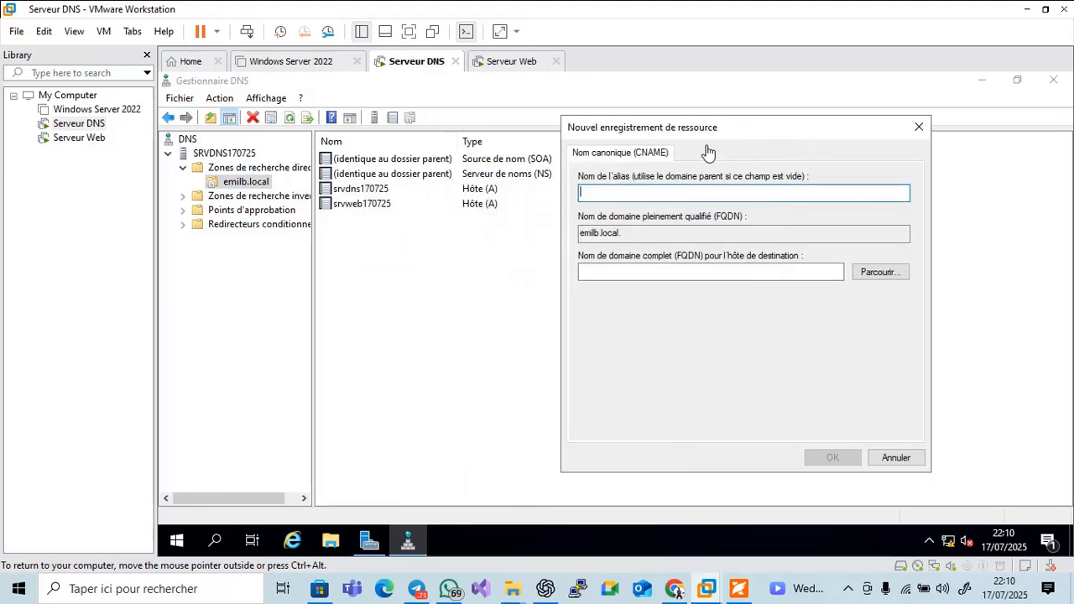
pyautogui.write('www')
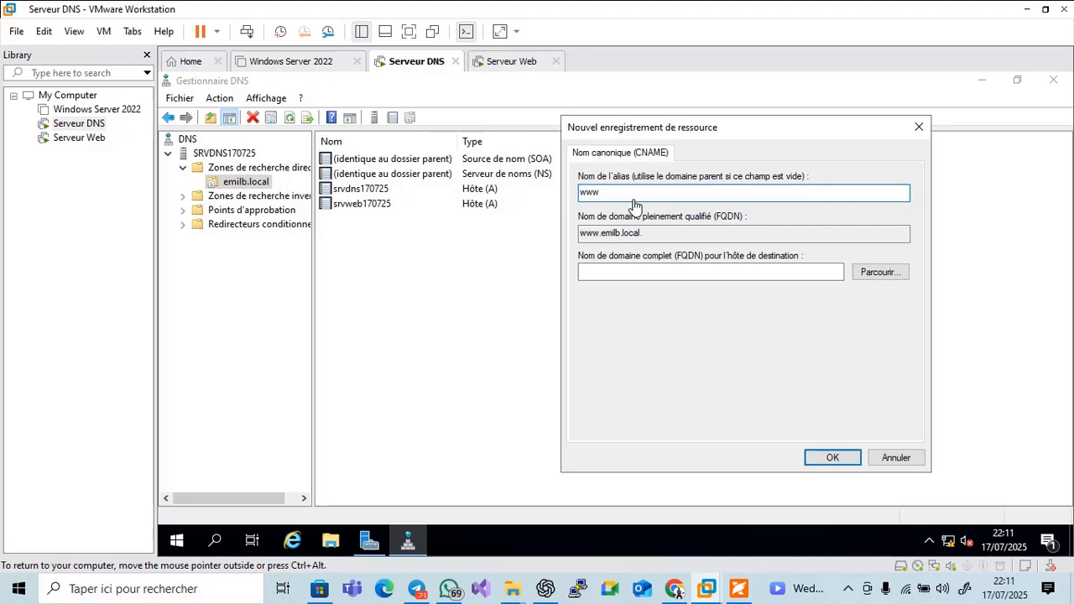
pyautogui.click(620, 273)
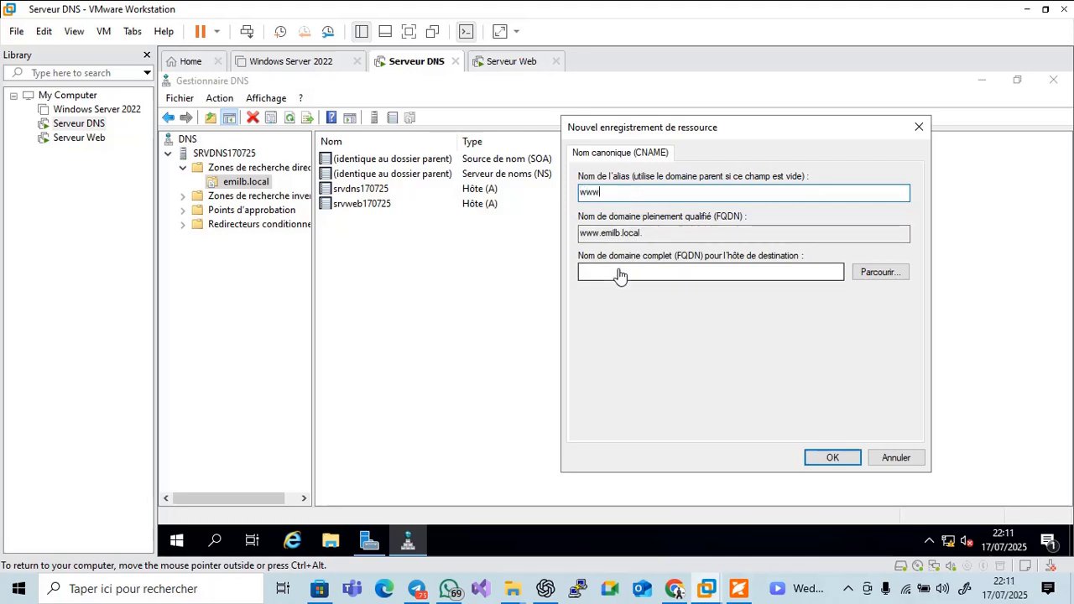
# Browse to srvweb170725.emilb.local as the alias target and create the www record
pyautogui.click(858, 279)
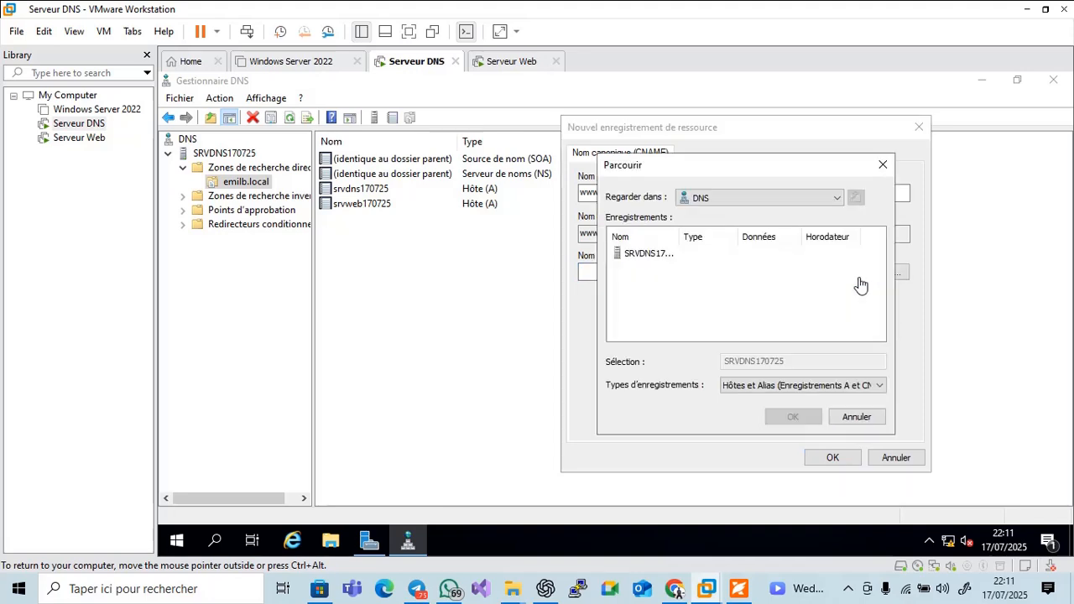
pyautogui.doubleClick(635, 260)
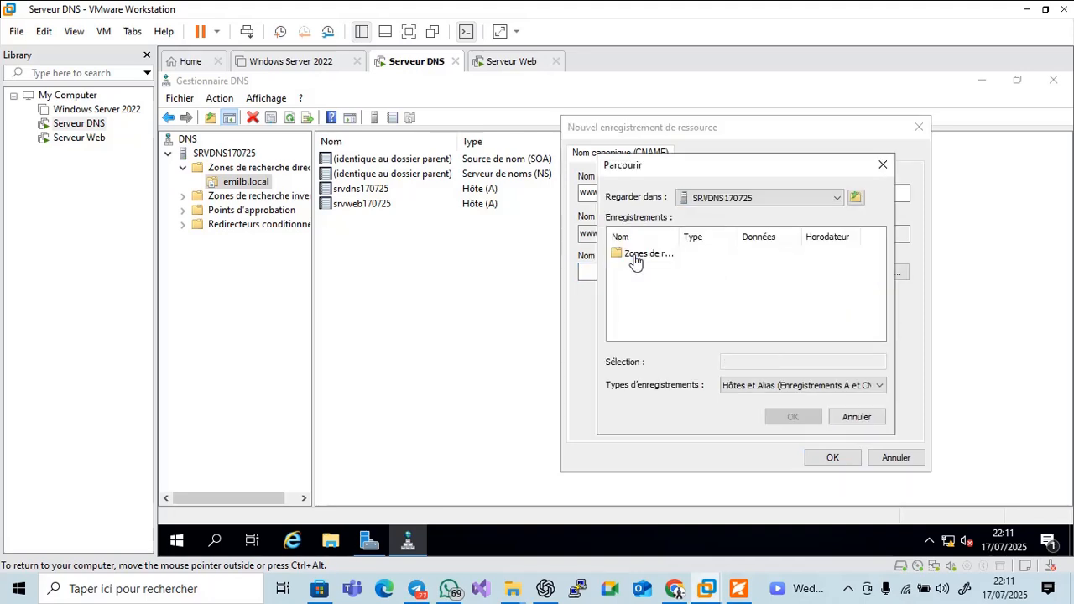
pyautogui.doubleClick(636, 260)
pyautogui.doubleClick(635, 256)
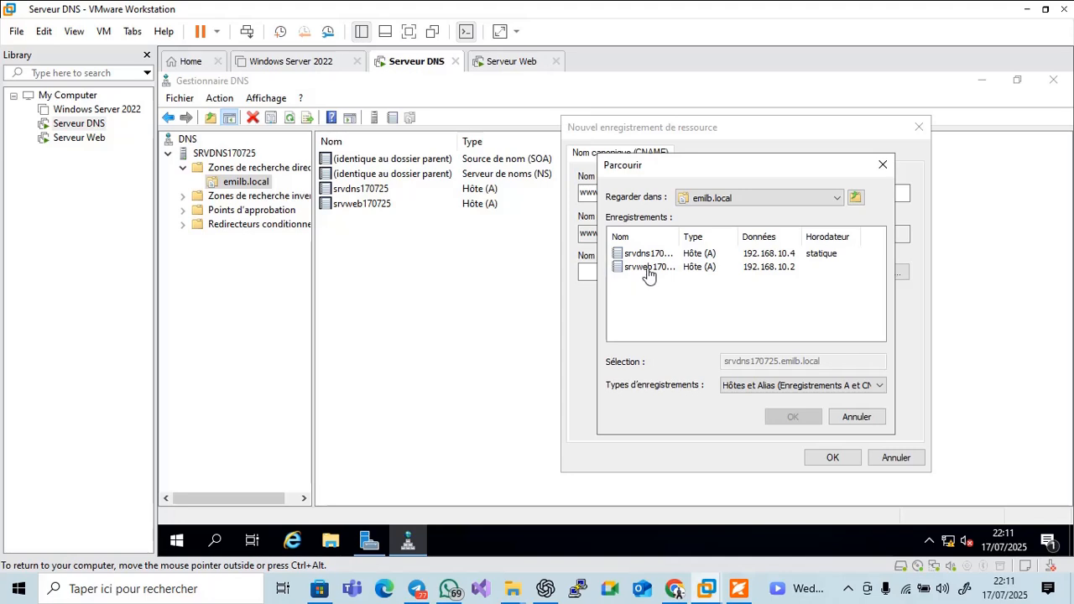
pyautogui.click(646, 266)
pyautogui.click(789, 417)
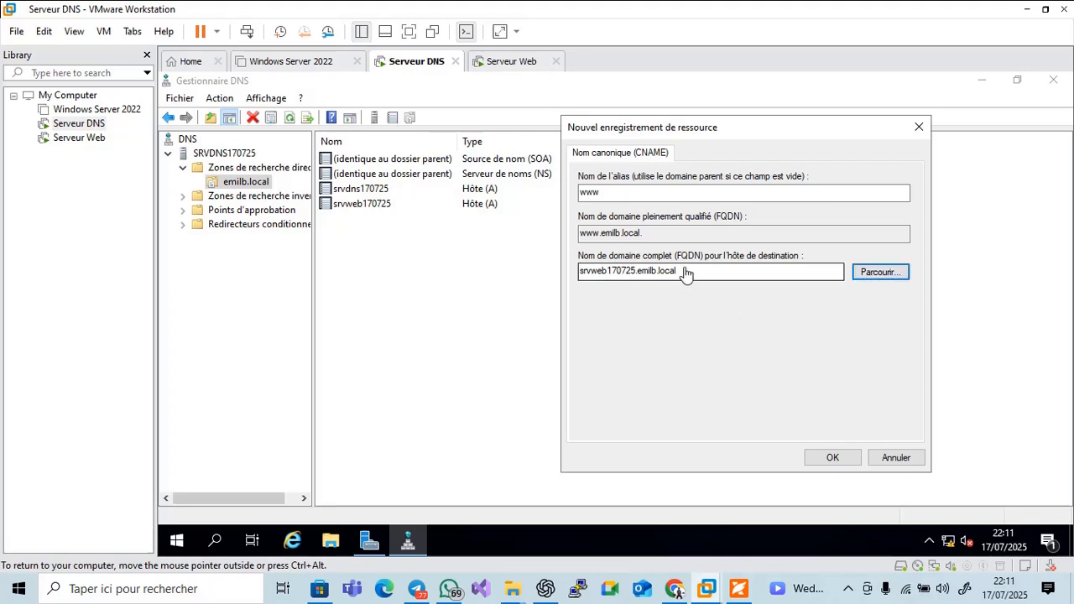
pyautogui.click(829, 458)
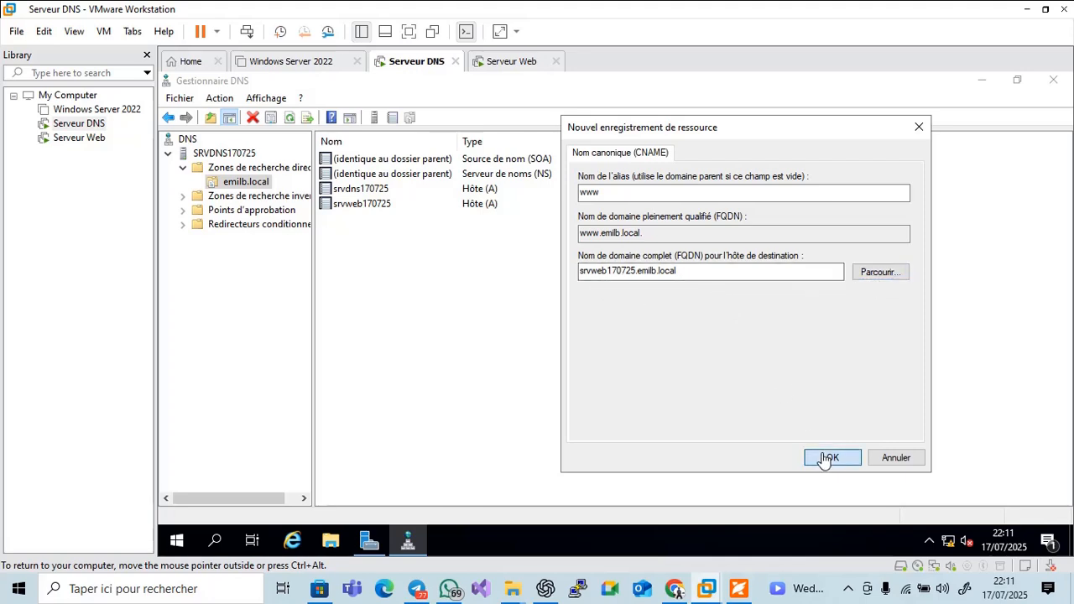
pyautogui.click(340, 221)
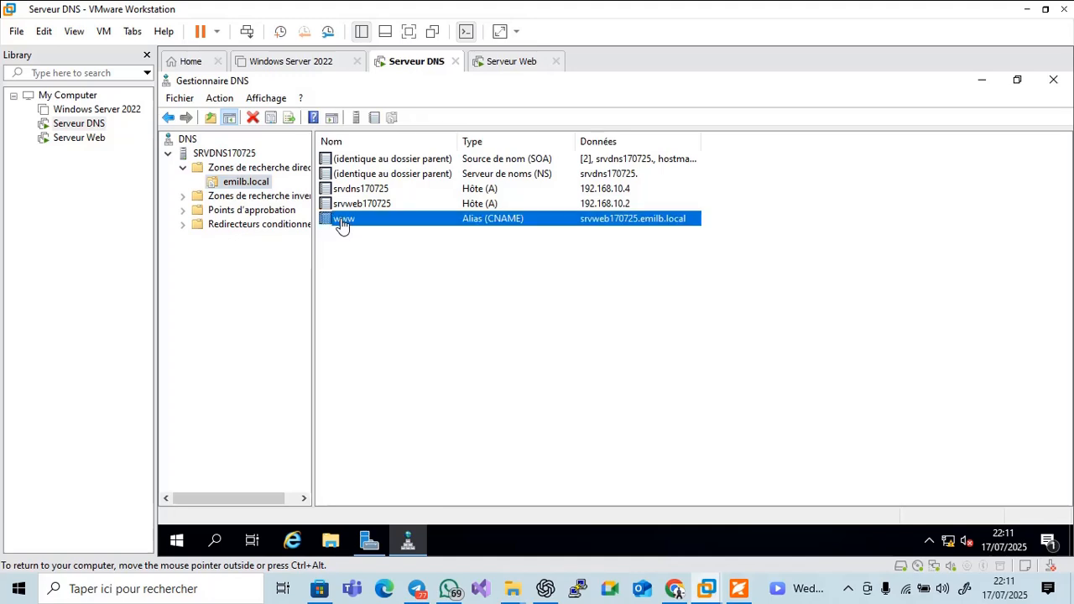
pyautogui.click(296, 548)
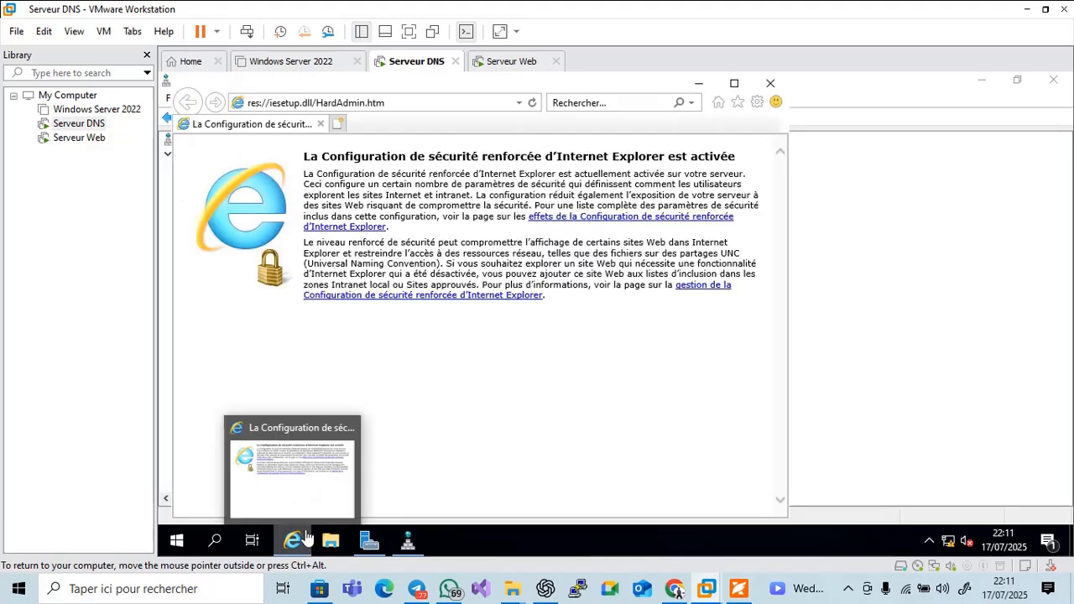
pyautogui.click(357, 107)
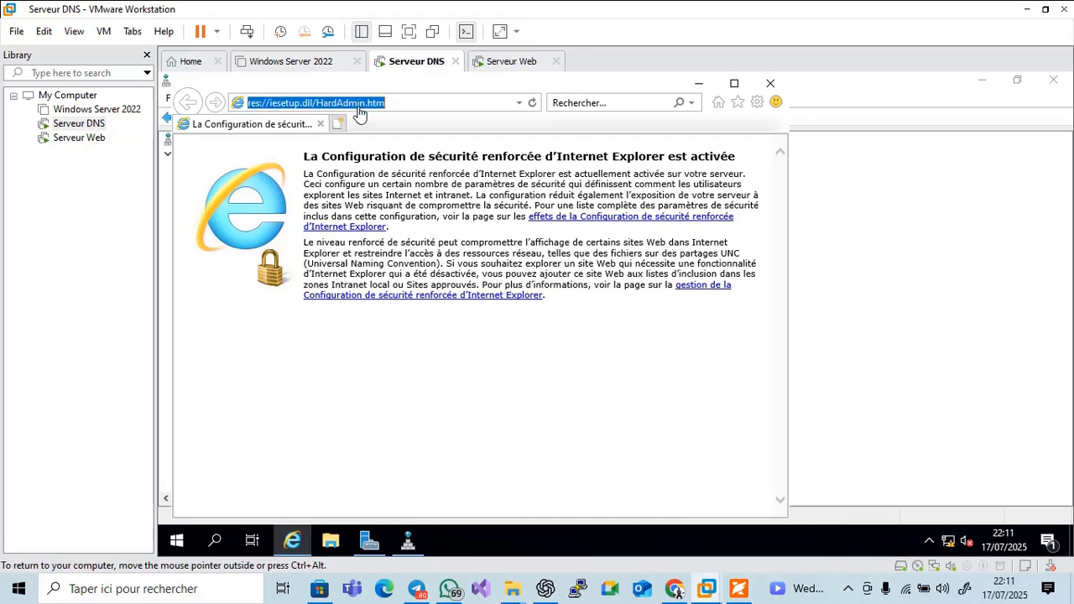
pyautogui.write('w')
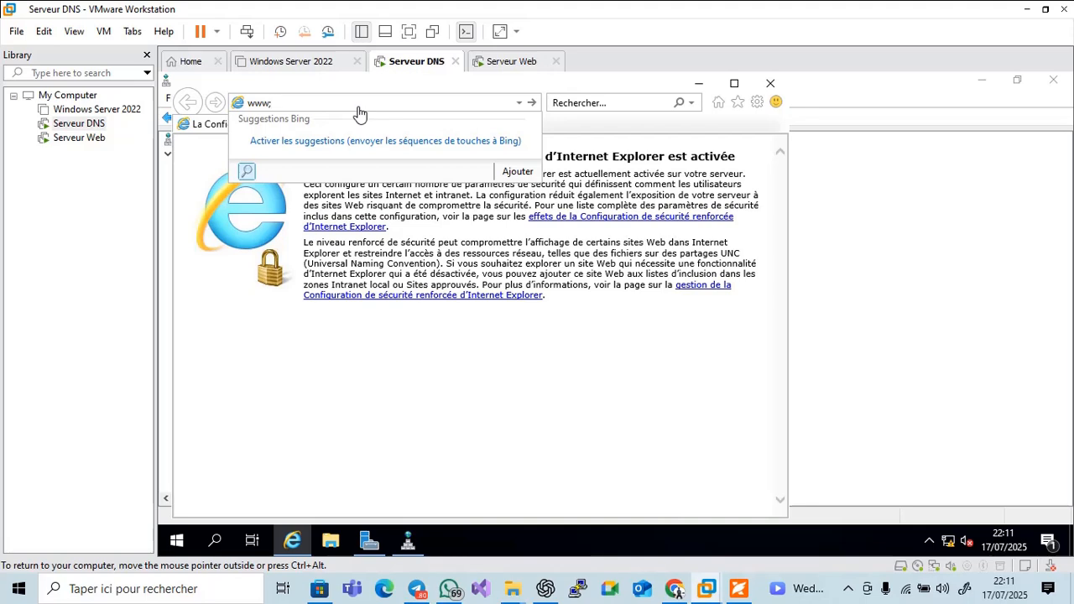
pyautogui.write('ww.emilb.local')
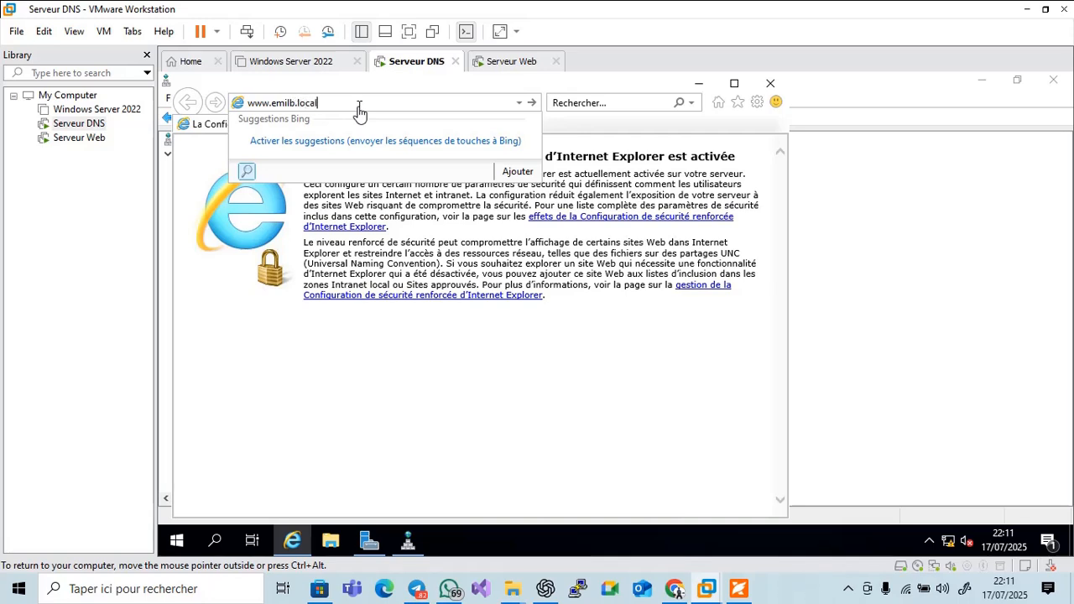
pyautogui.press('Return')
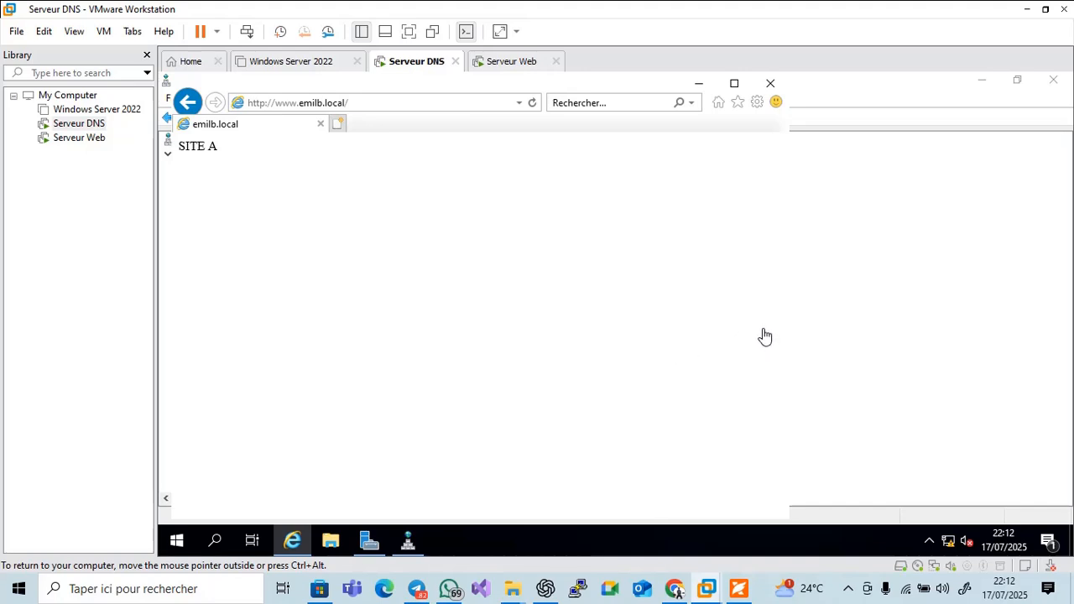
# Bring Foxit PDF Reader's slide 34 back to the front on the host
pyautogui.click(847, 592)
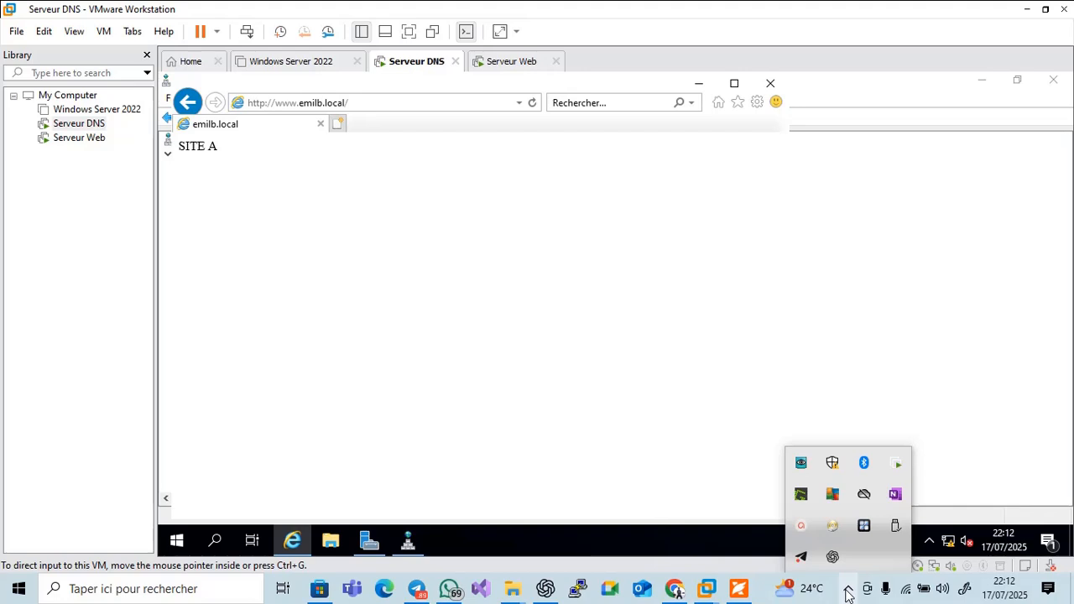
pyautogui.click(556, 361)
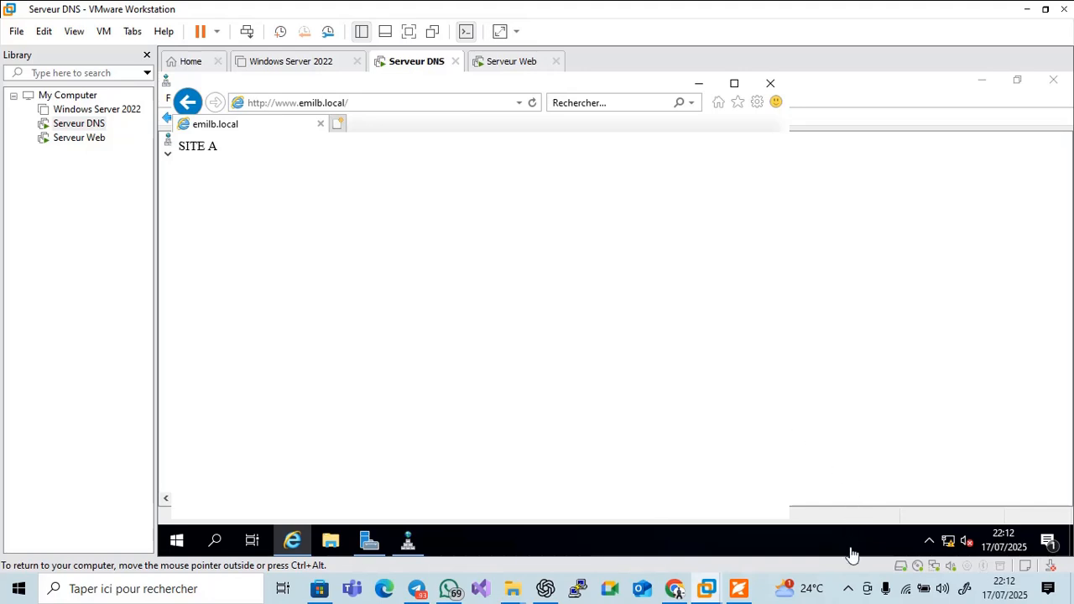
pyautogui.click(849, 589)
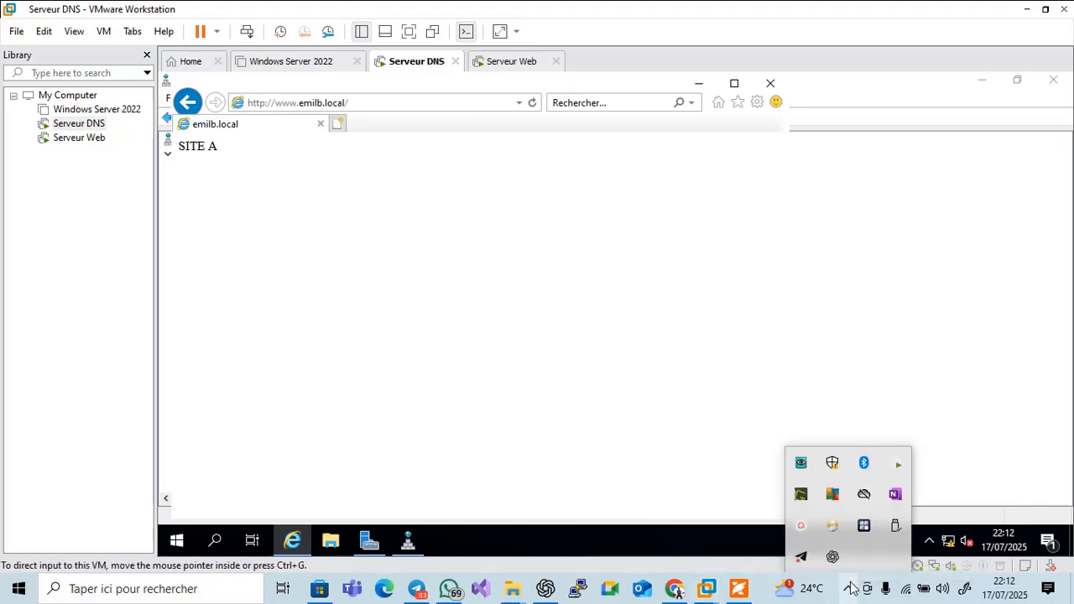
pyautogui.click(433, 348)
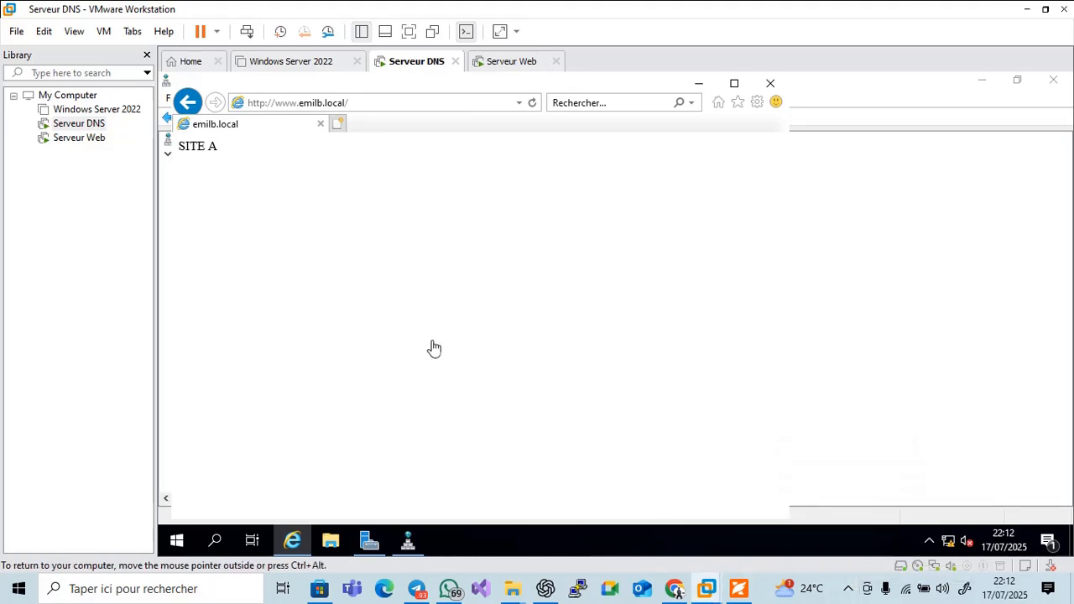
pyautogui.click(739, 590)
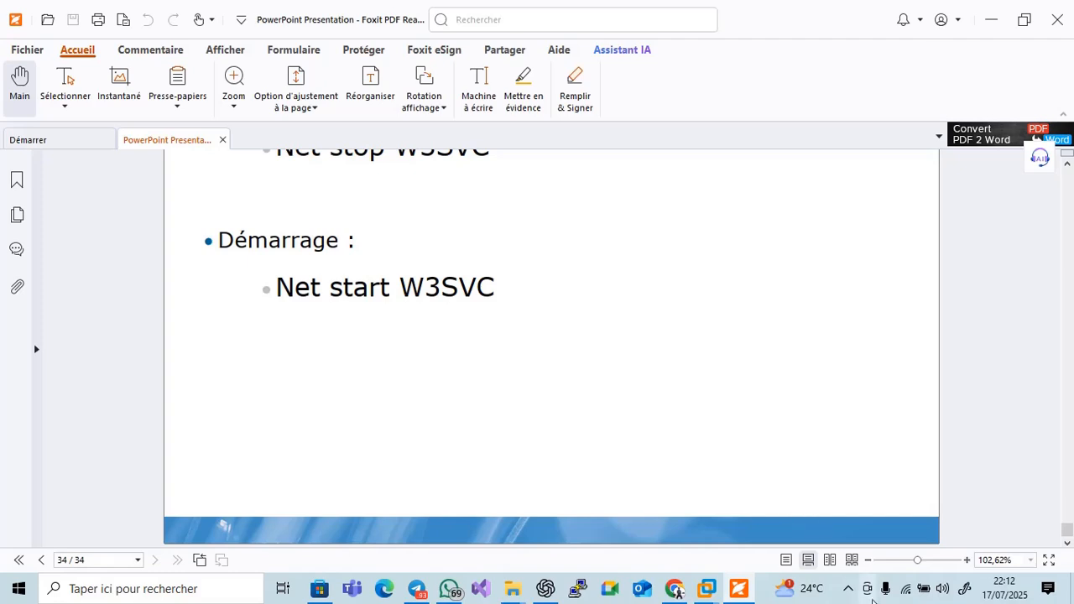
pyautogui.click(848, 589)
pyautogui.click(806, 537)
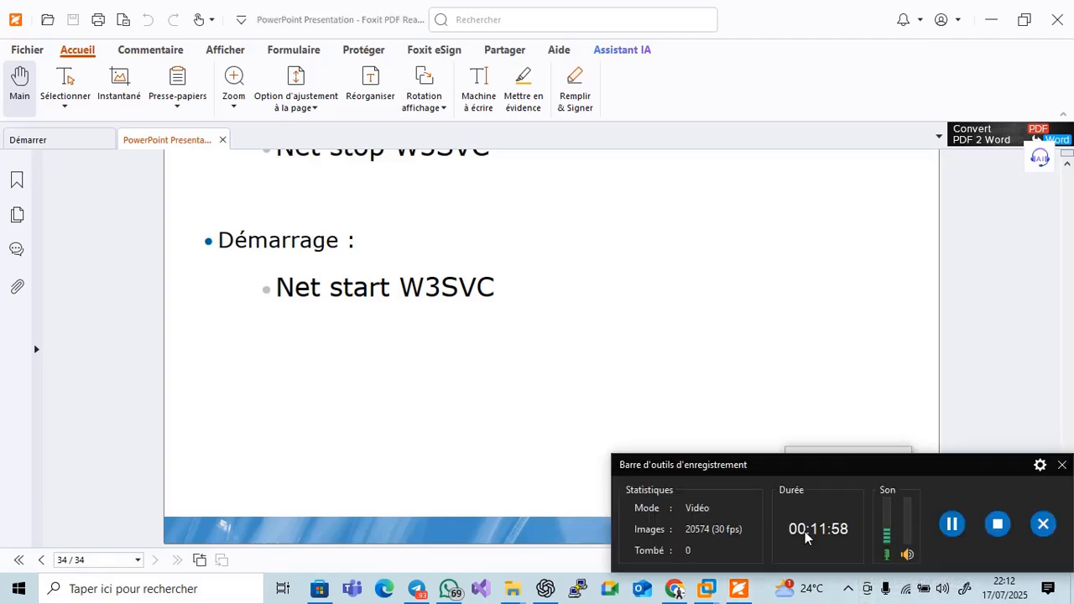